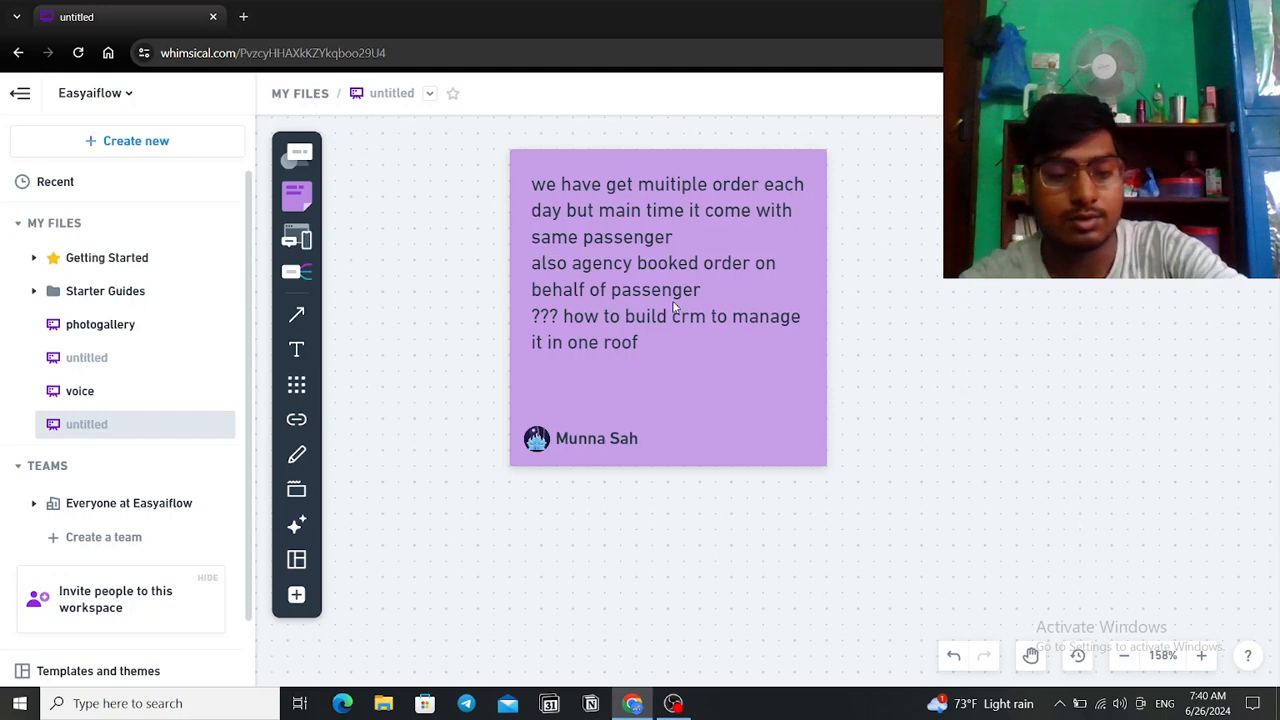
# Step: Zoom out and pan the board around the CRM problem sticky note
pyautogui.scroll(-5, 675, 308)
pyautogui.scroll(3, 675, 307)
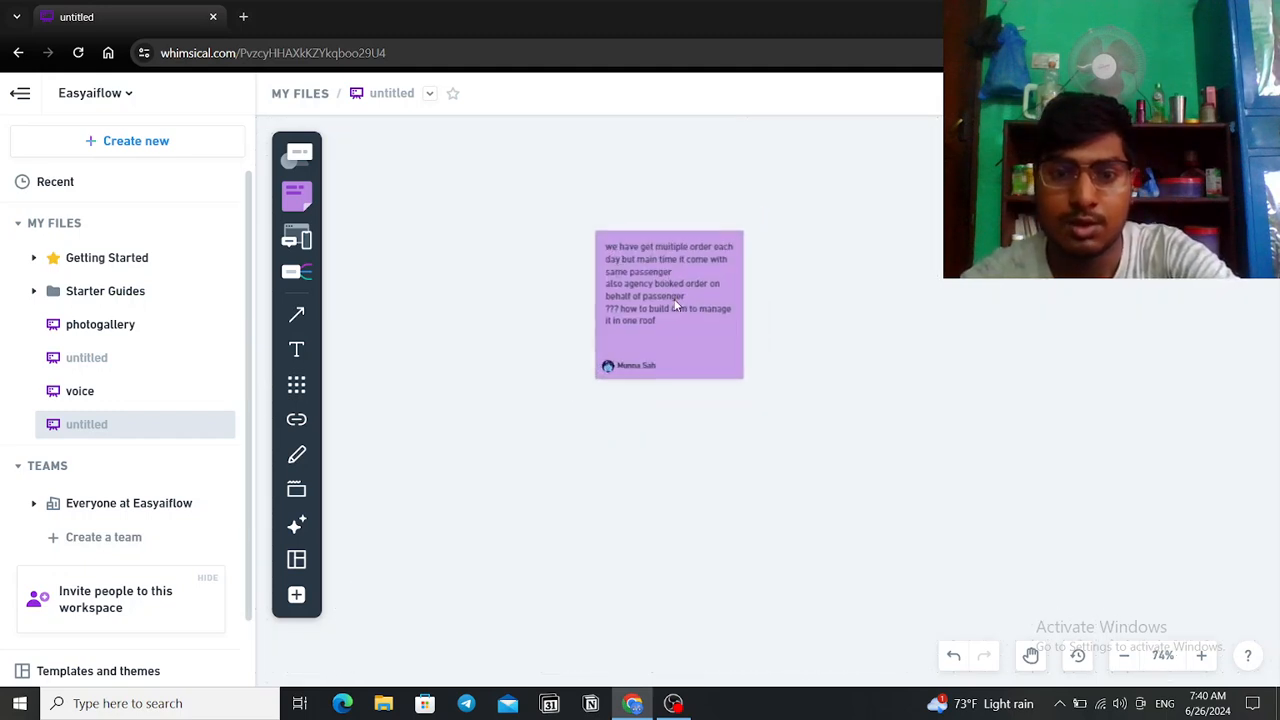
pyautogui.hscroll(3, 675, 307)
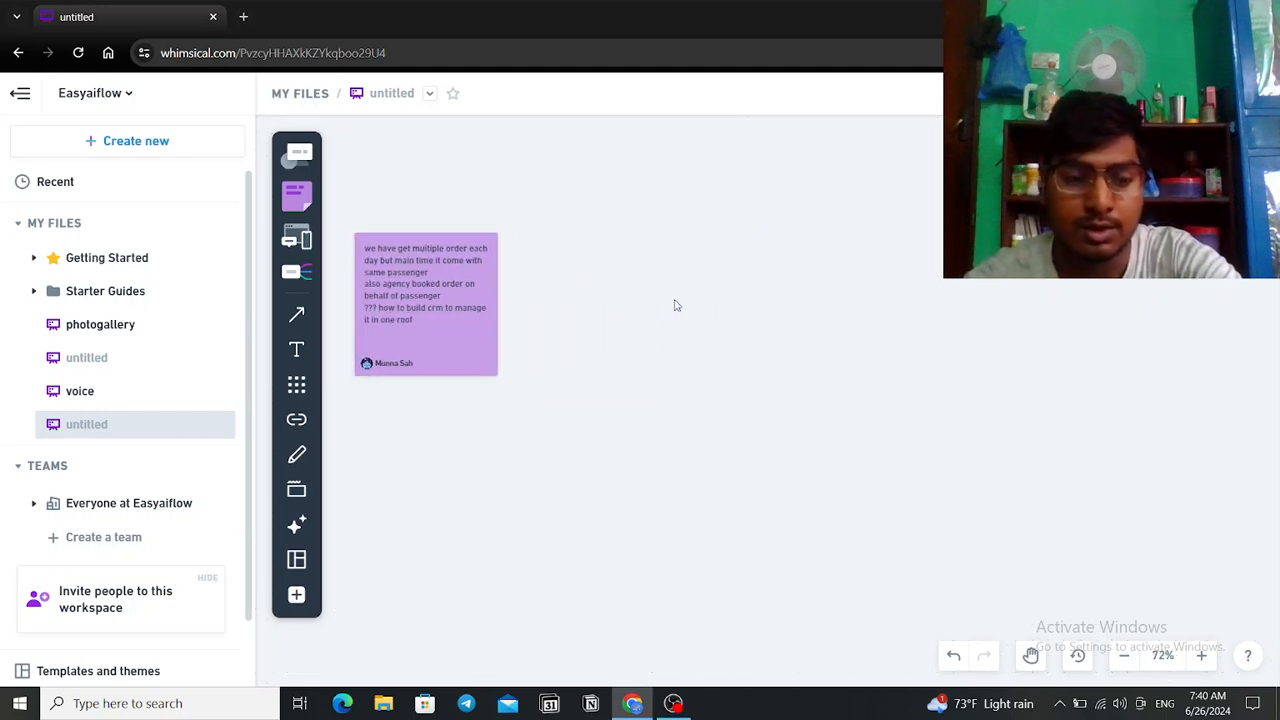
pyautogui.press('l')
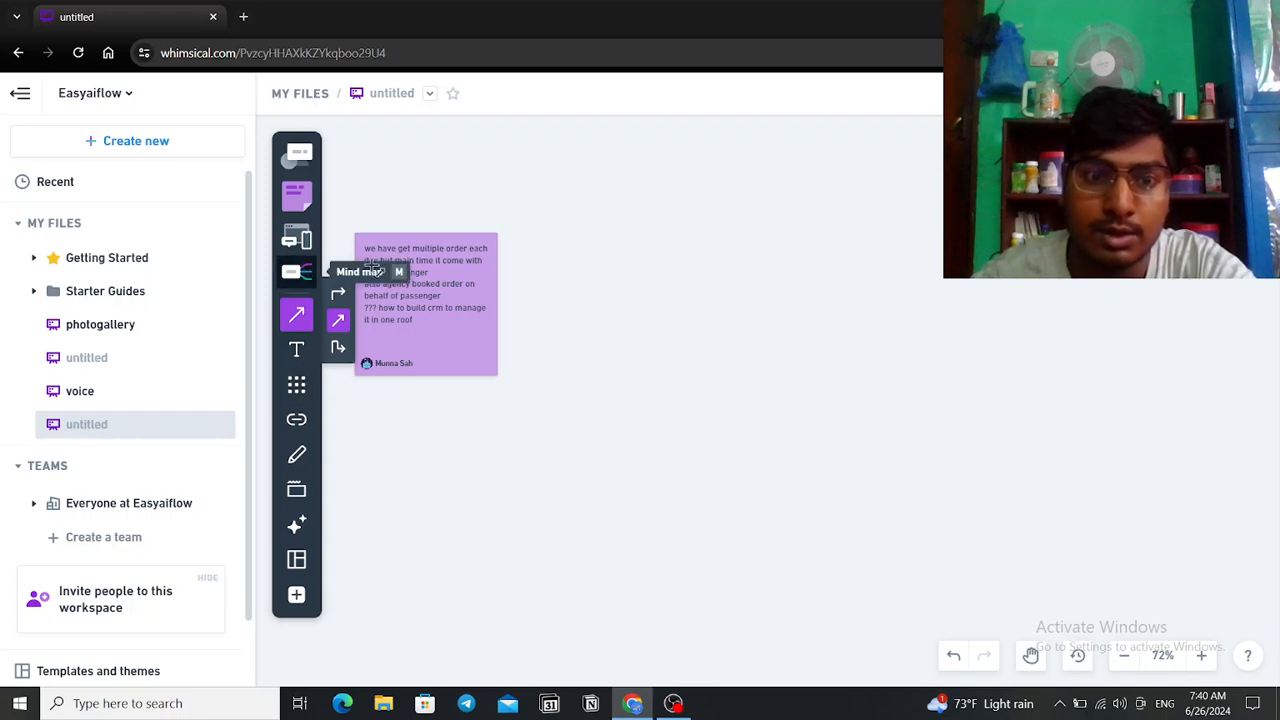
# Step: Add a database cylinder labelled 'order' down and right of the sticky note
pyautogui.press('s')
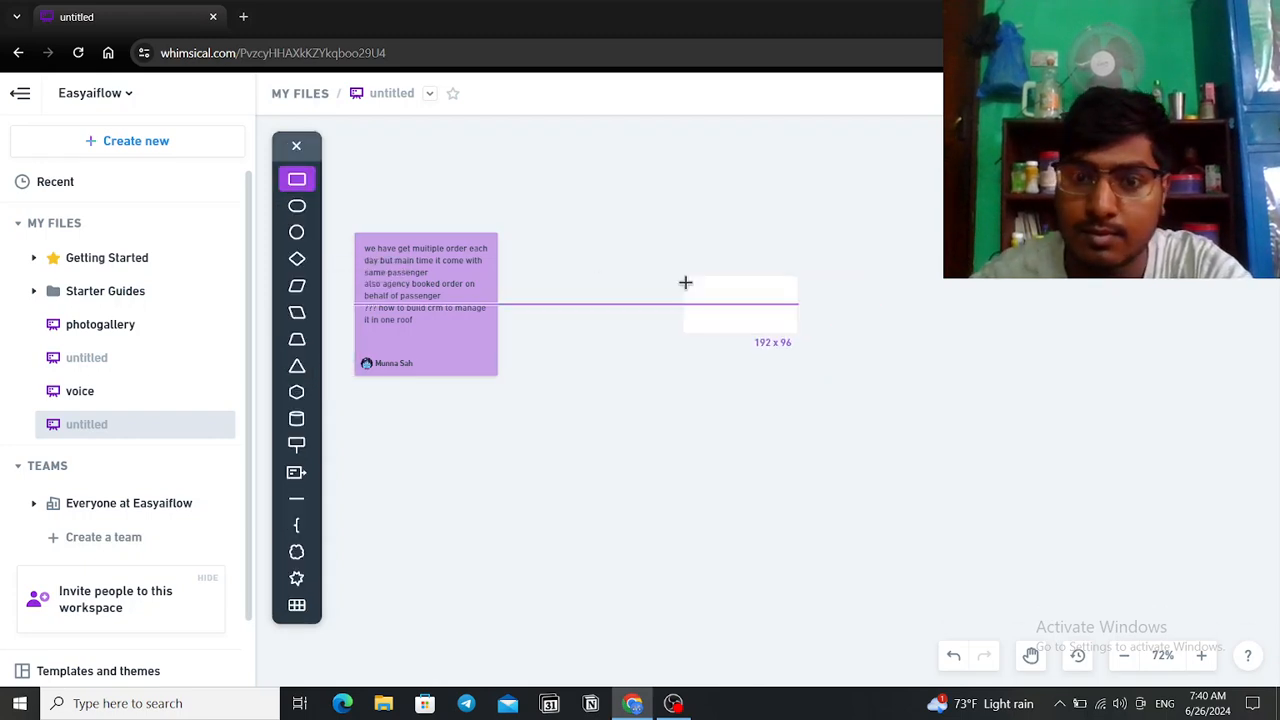
pyautogui.click(685, 283)
pyautogui.click(567, 243)
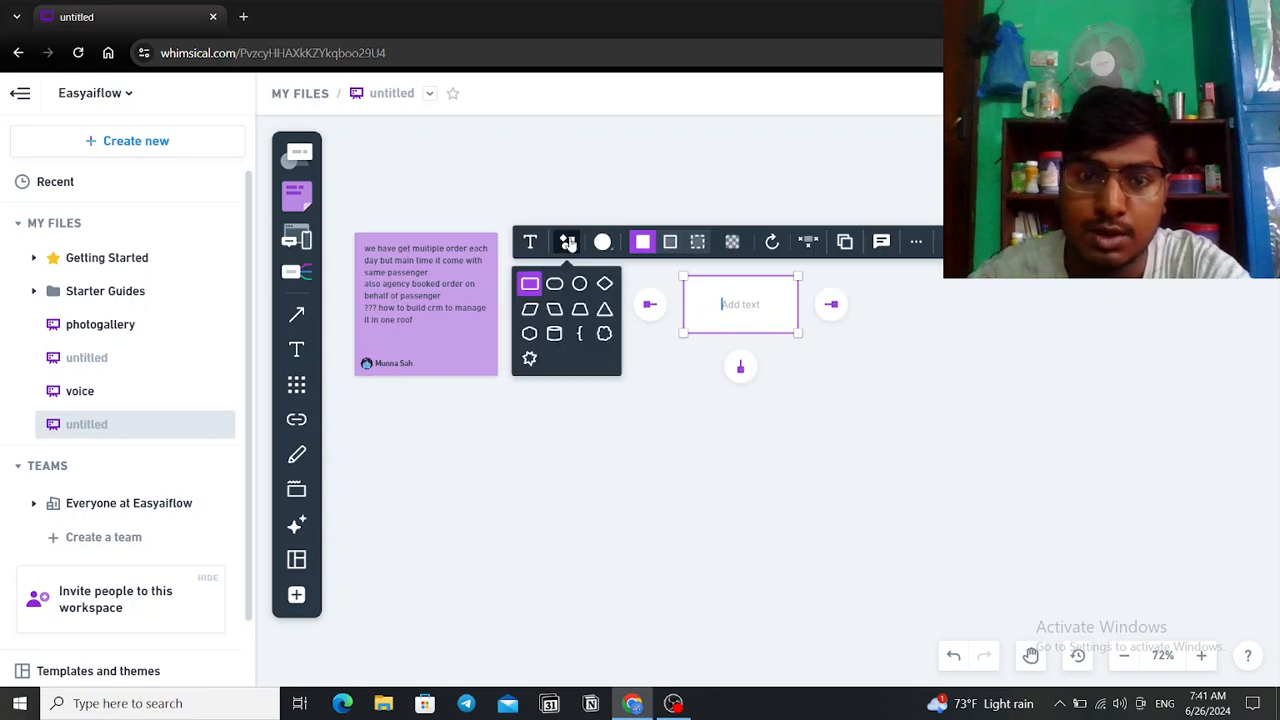
pyautogui.click(745, 314)
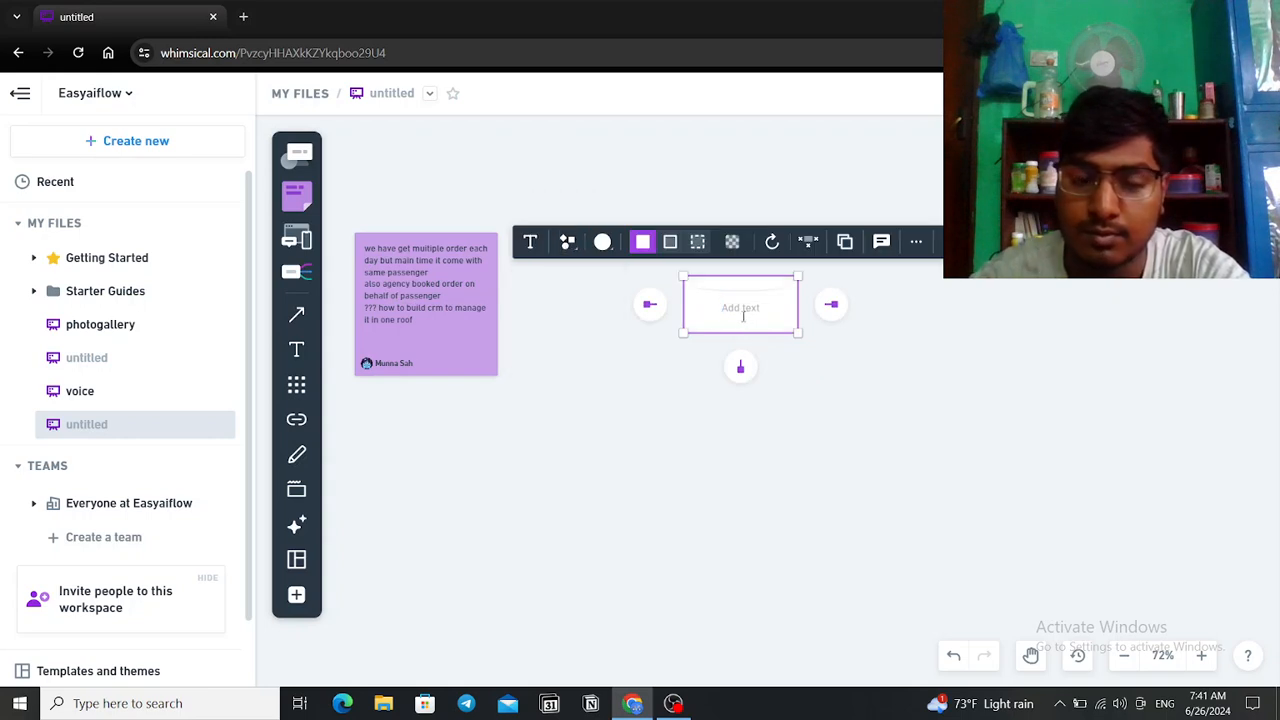
pyautogui.write('order')
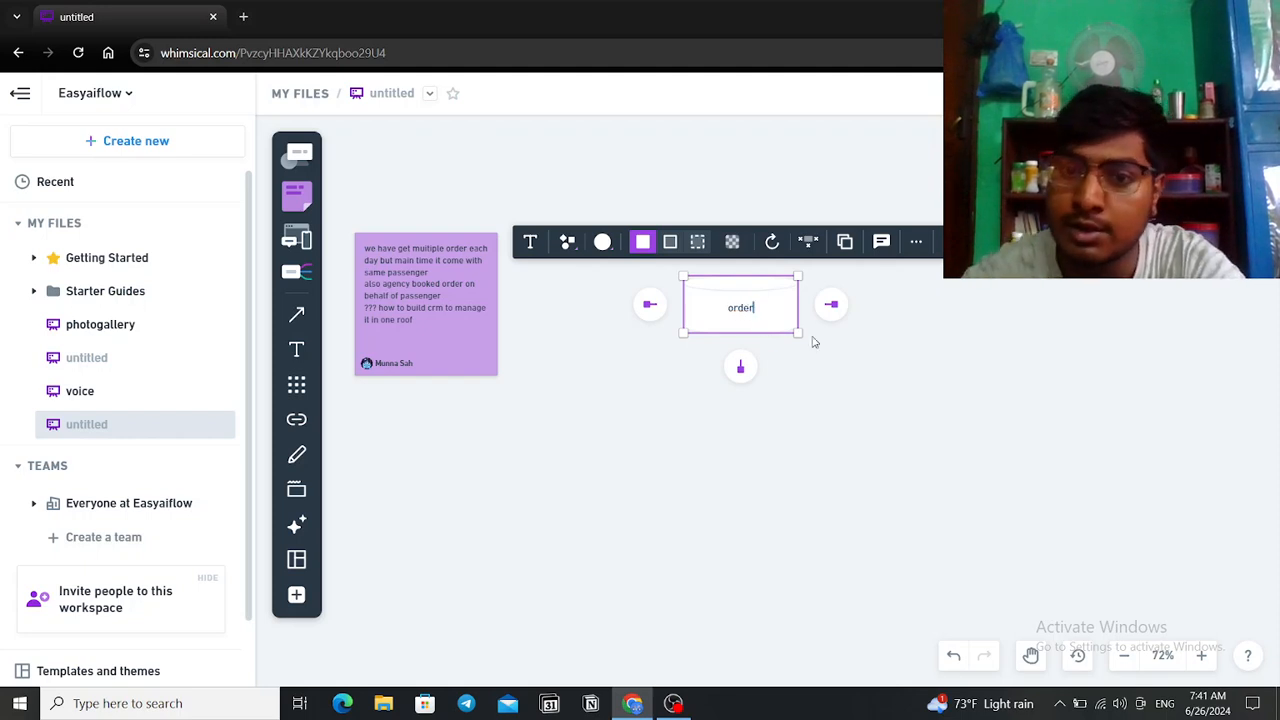
pyautogui.click(910, 434)
pyautogui.moveTo(737, 320); pyautogui.dragTo(867, 410)
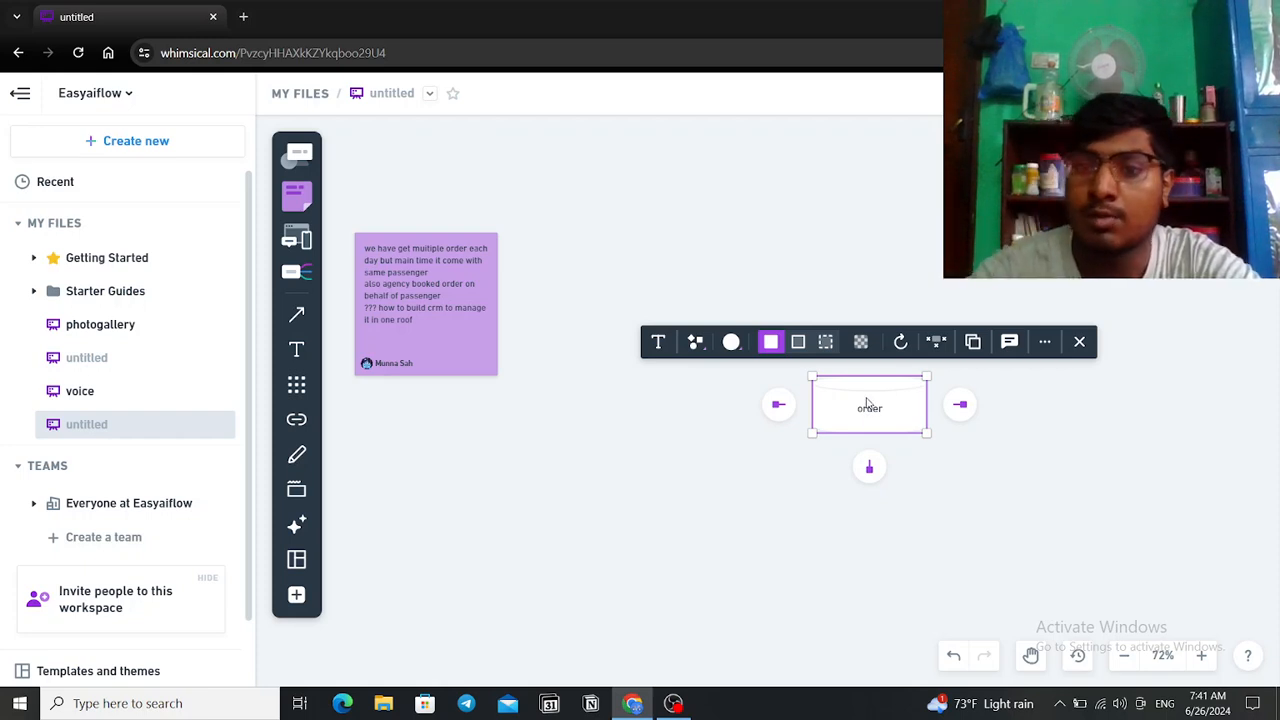
pyautogui.click(754, 250)
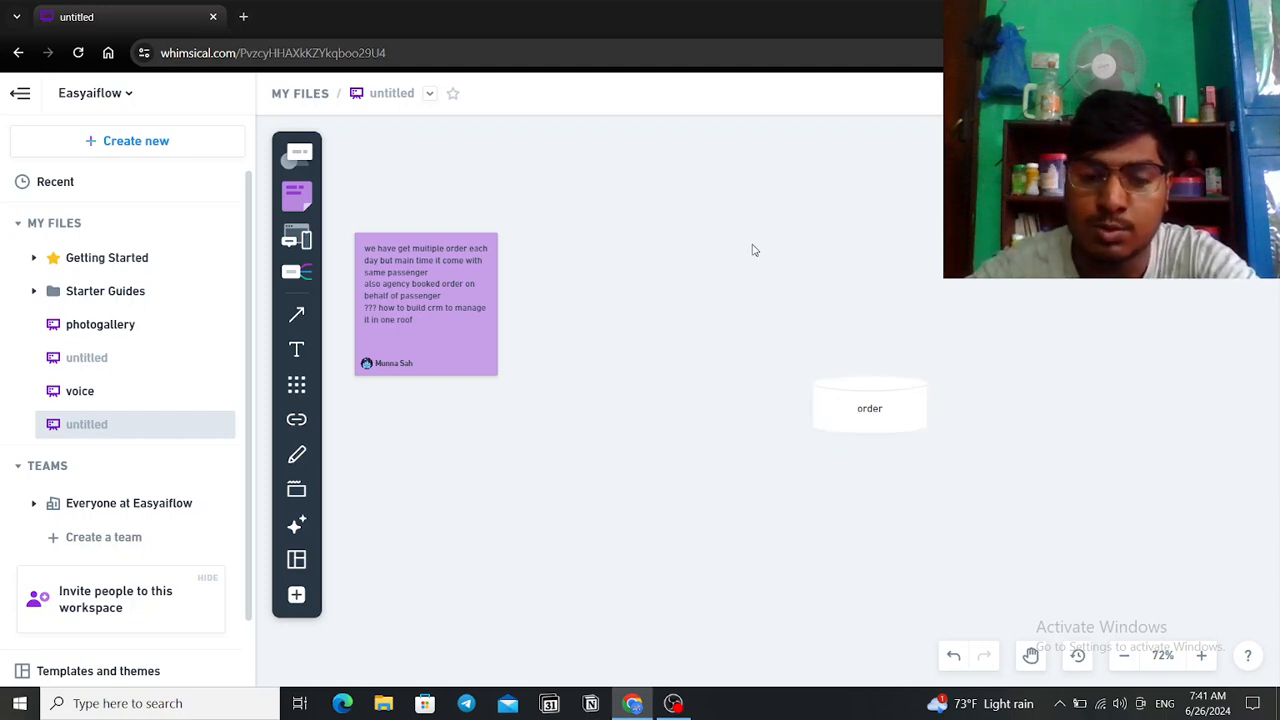
# Step: Add a database cylinder labelled 'passenger' above the order cylinder
pyautogui.press('s')
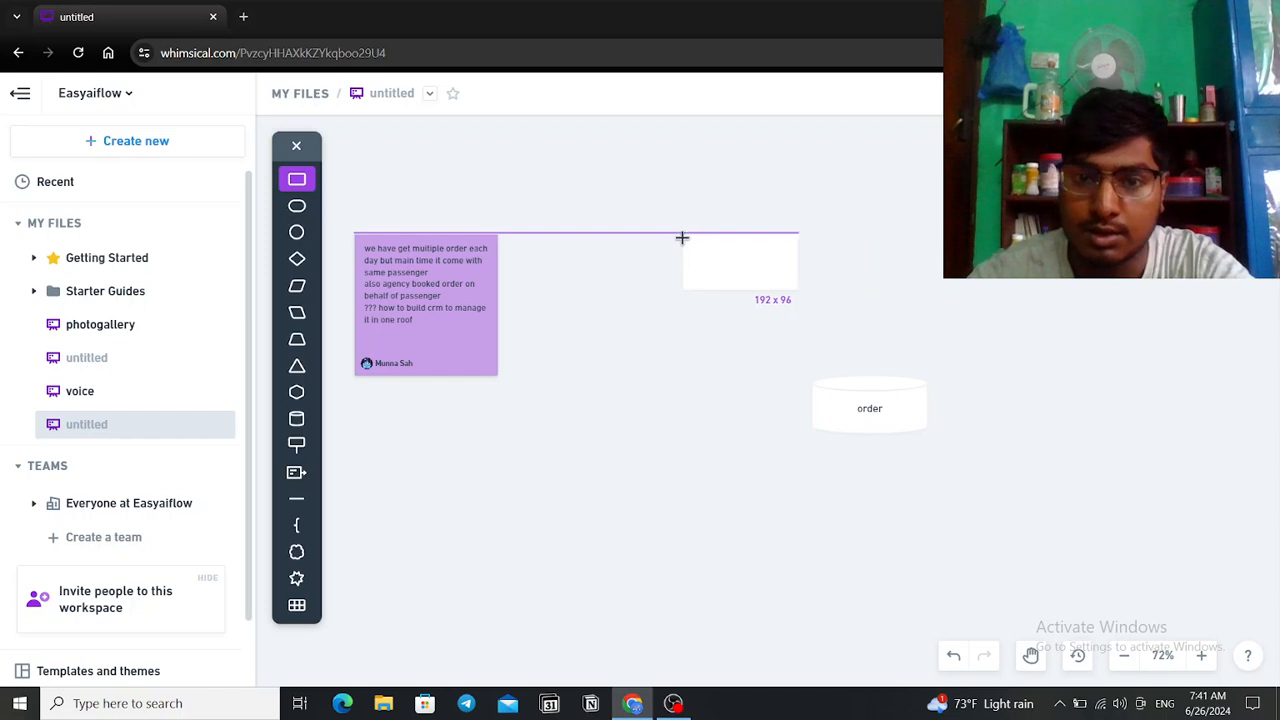
pyautogui.click(682, 236)
pyautogui.click(567, 199)
pyautogui.click(713, 272)
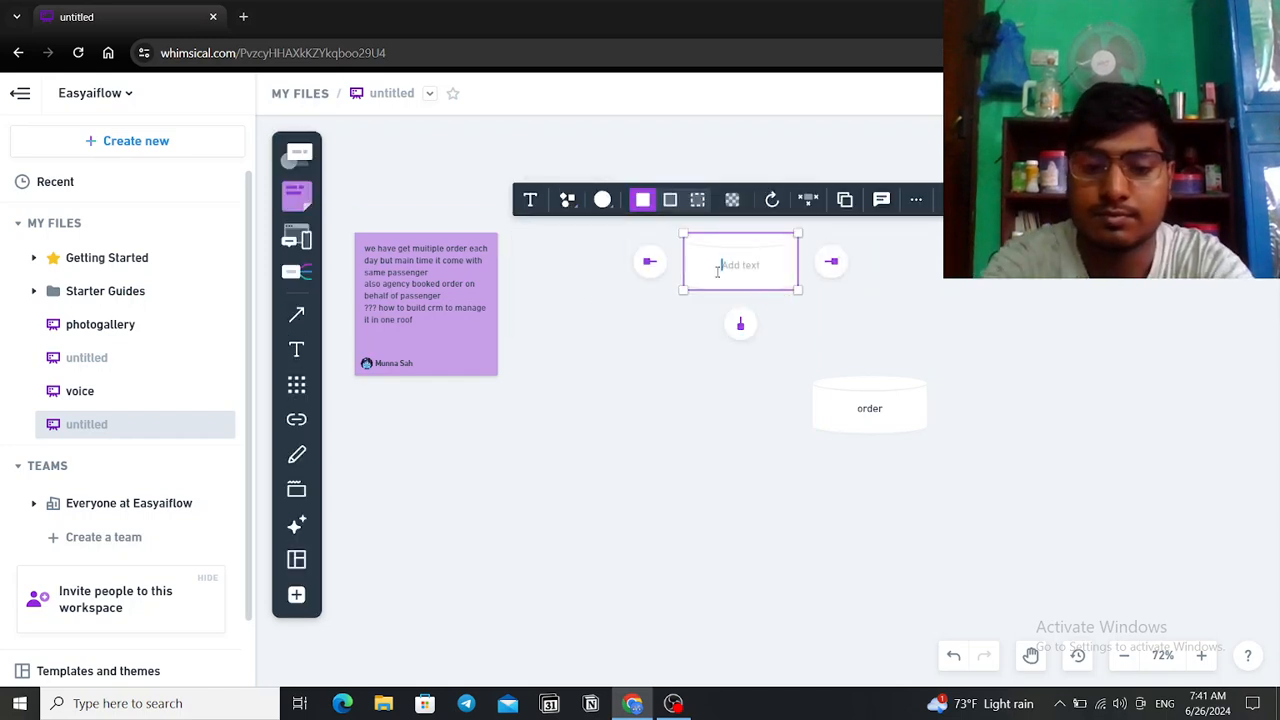
pyautogui.write('aas')
pyautogui.write('senger')
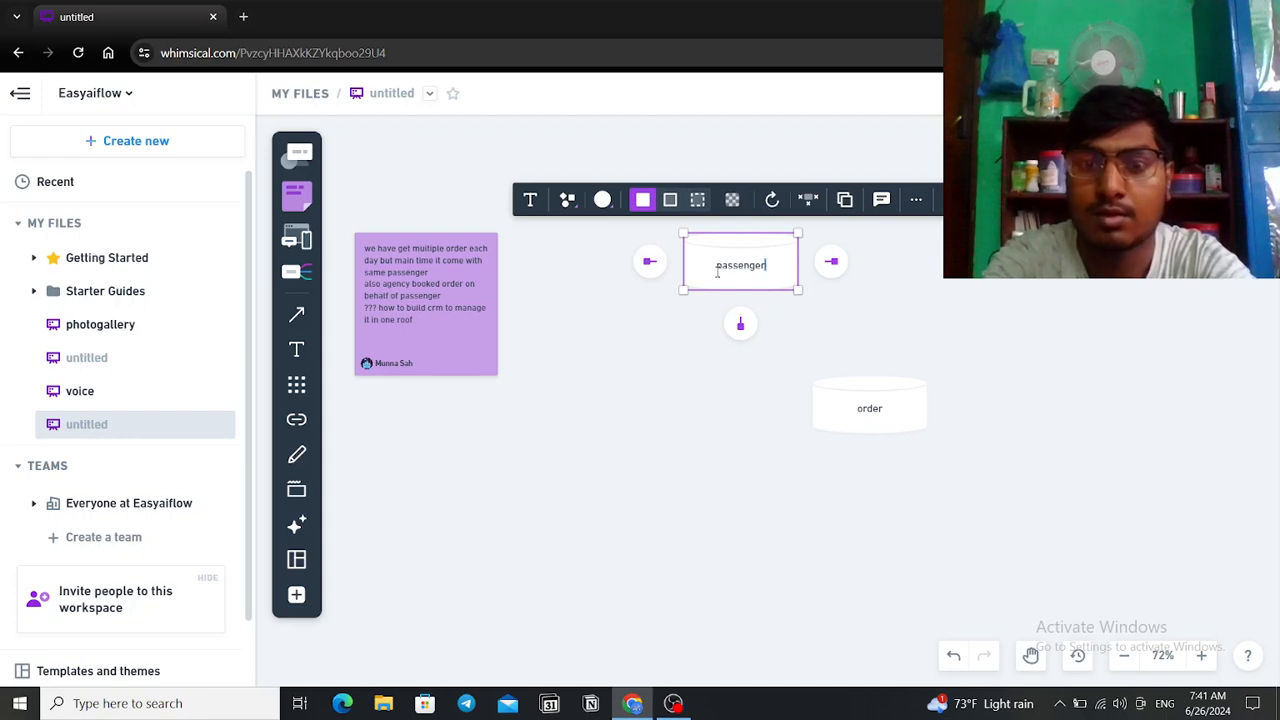
pyautogui.click(777, 311)
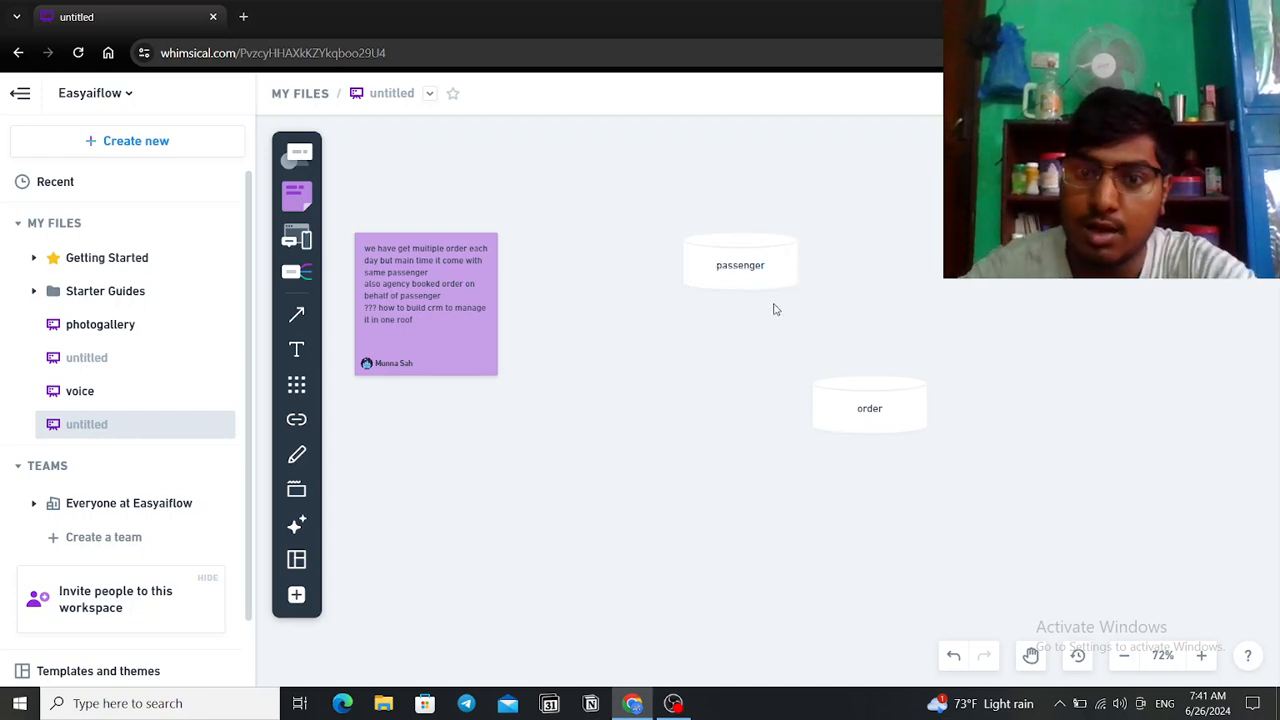
# Step: Connect passenger to order with an arrow labelled 'direct link'
pyautogui.press('s')
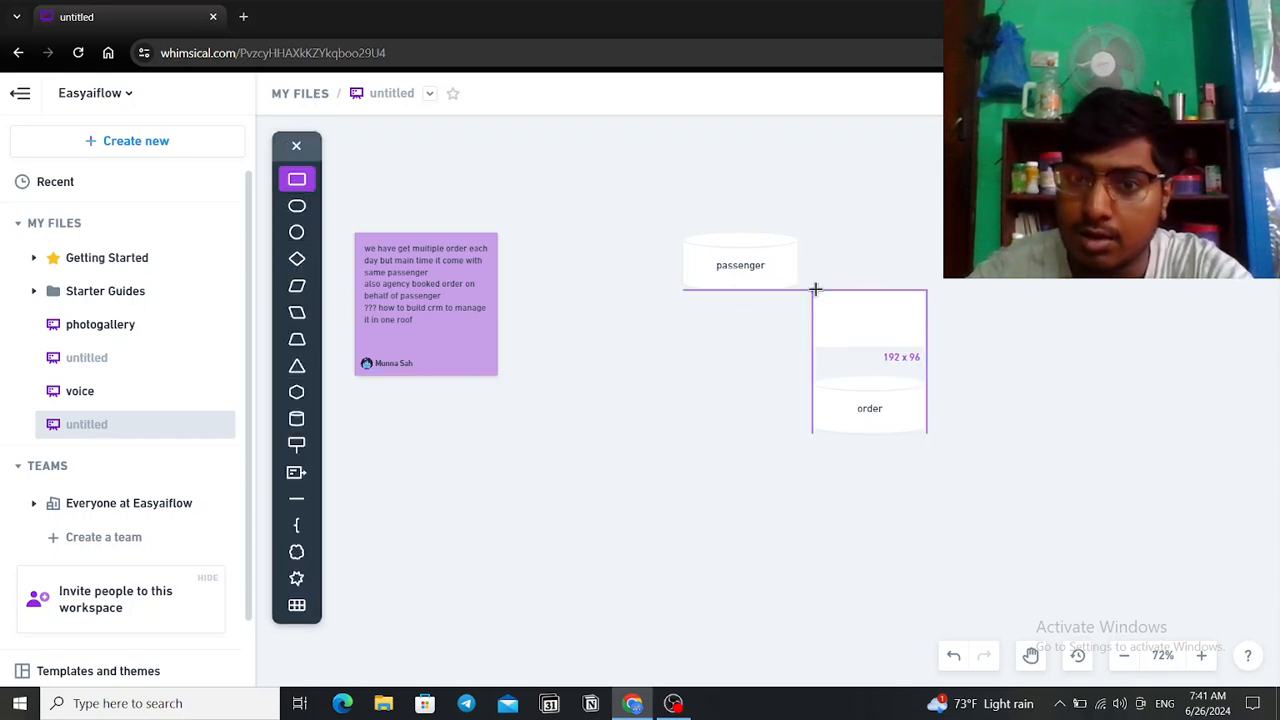
pyautogui.press('l')
pyautogui.moveTo(786, 293); pyautogui.dragTo(810, 385)
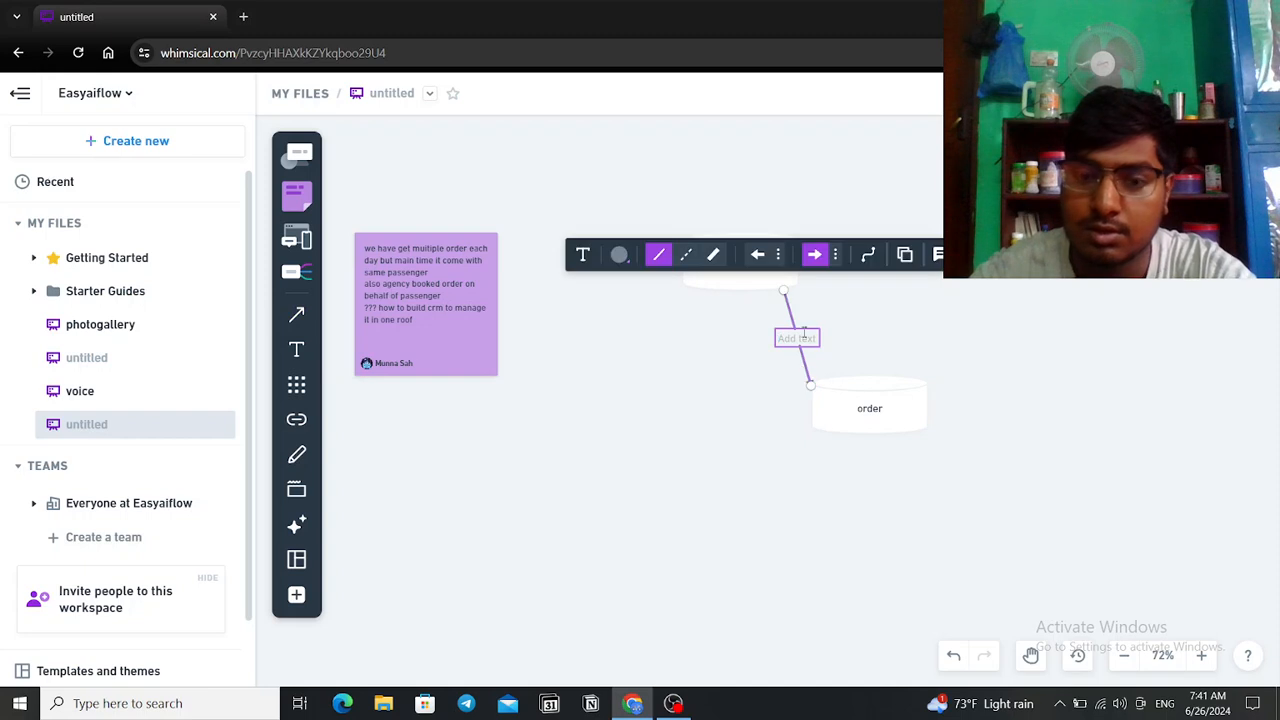
pyautogui.write('direct link')
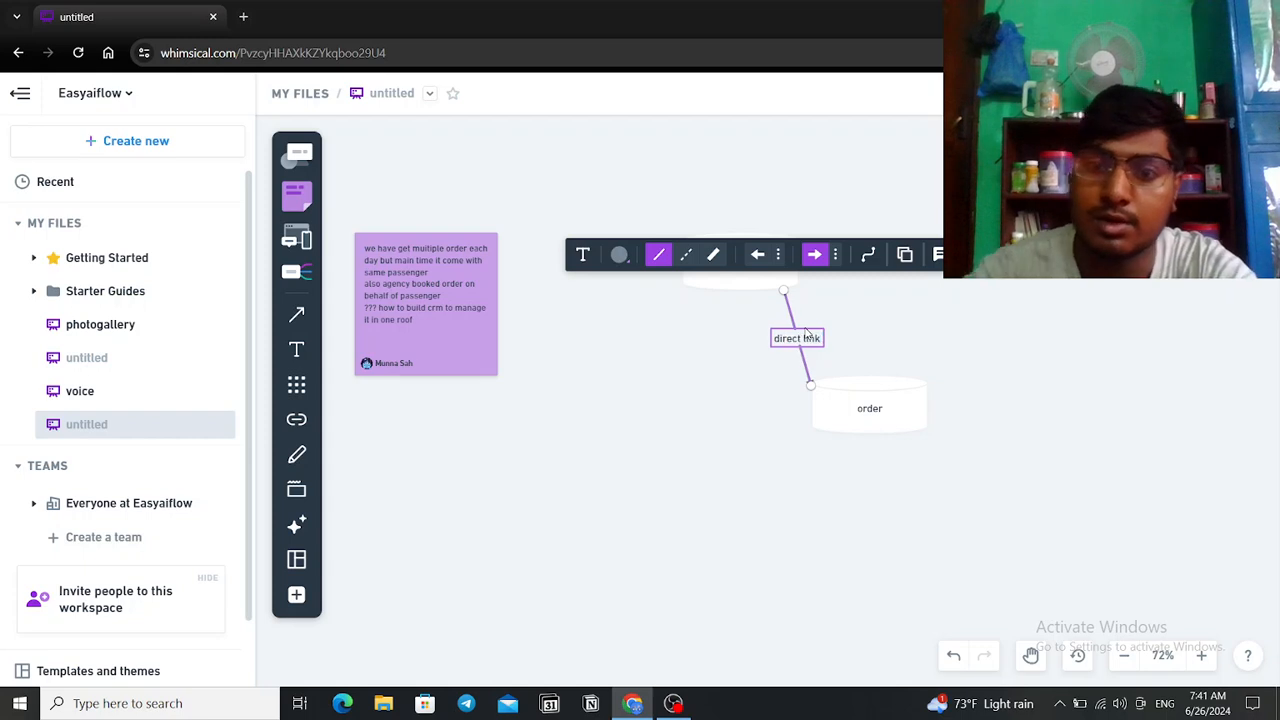
pyautogui.click(1058, 388)
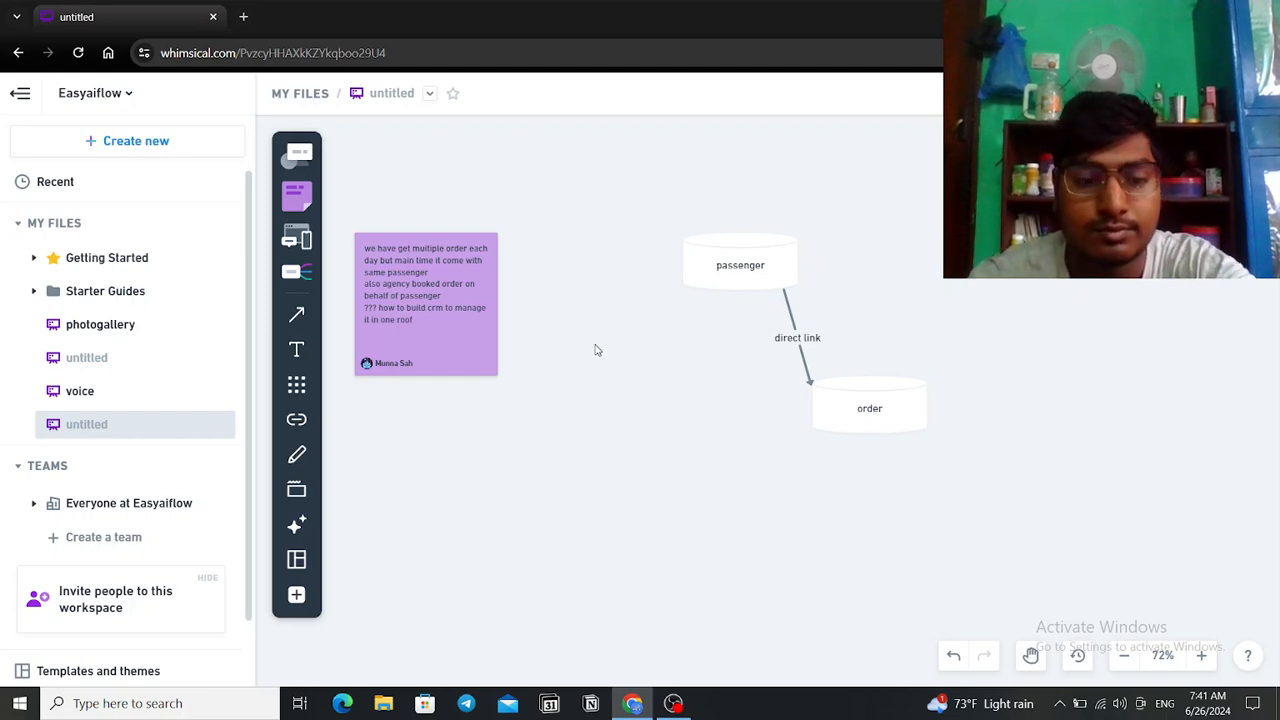
# Step: Place a third shape at the top right of the board
pyautogui.press('s')
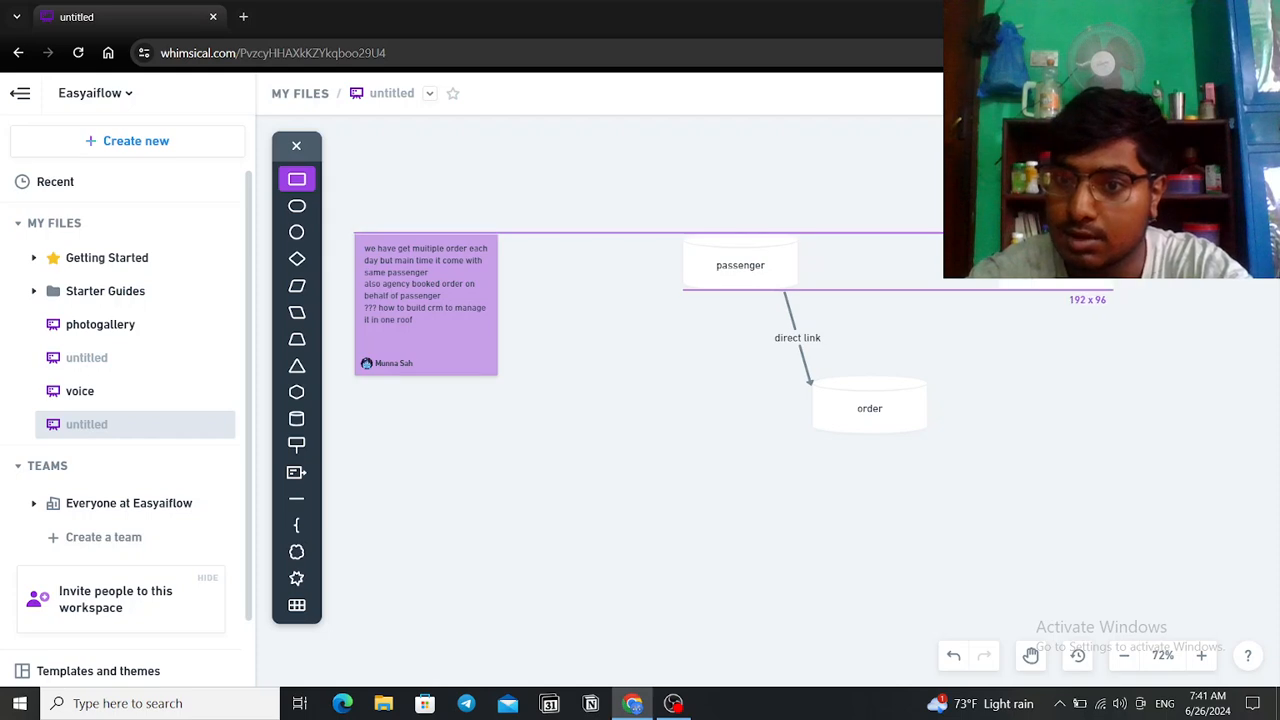
pyautogui.click(1055, 258)
pyautogui.click(862, 203)
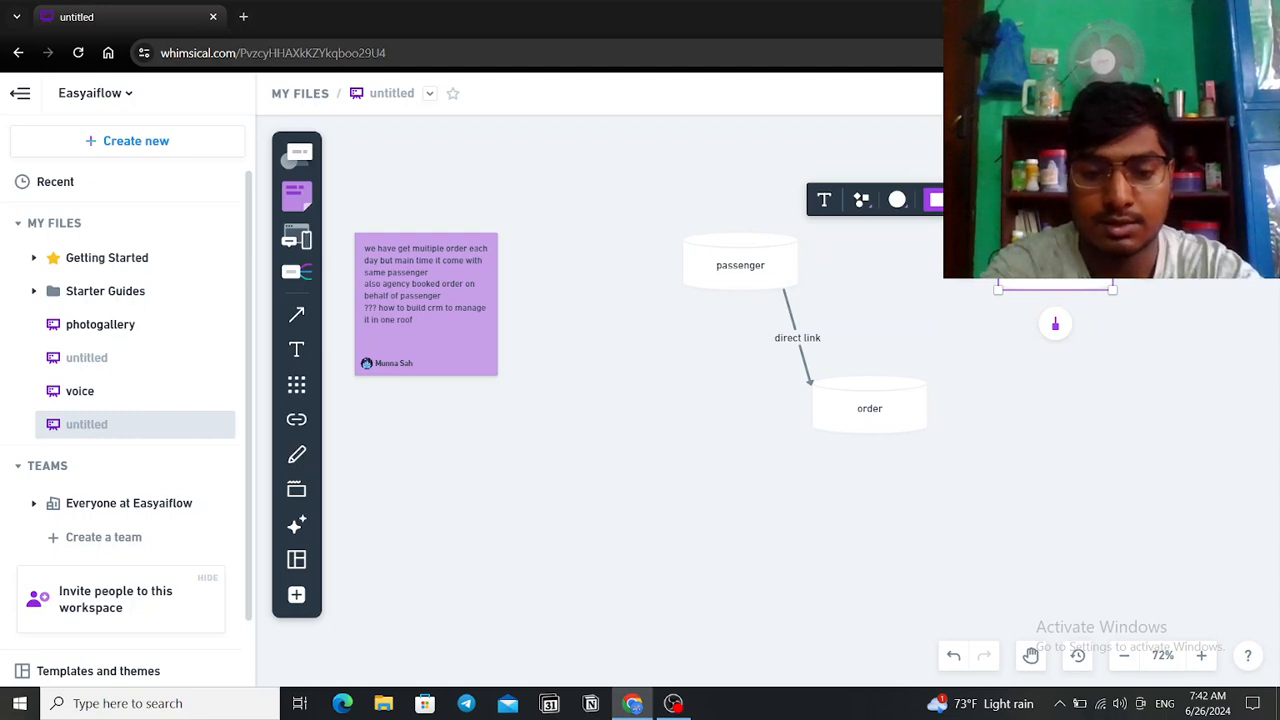
pyautogui.click(1007, 345)
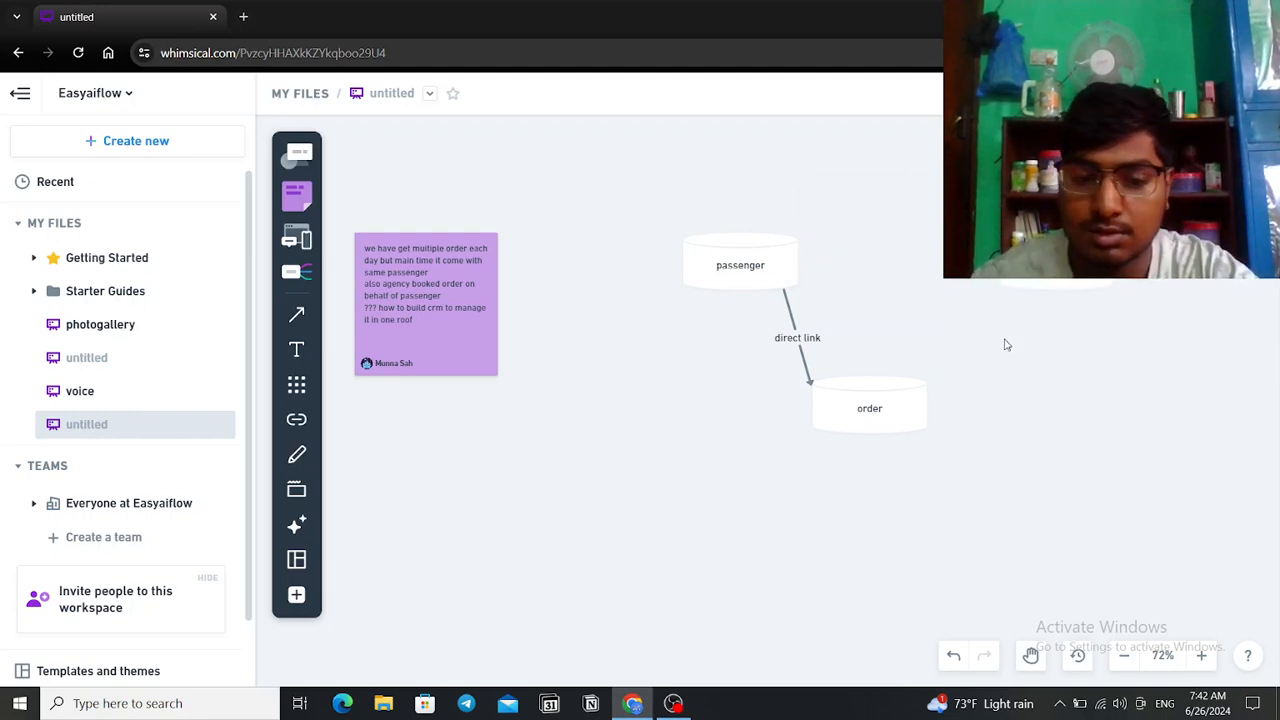
# Step: Join the top-right shape to order with a dashed arrow labelled 'no direct link'
pyautogui.press('r')
pyautogui.press('a')
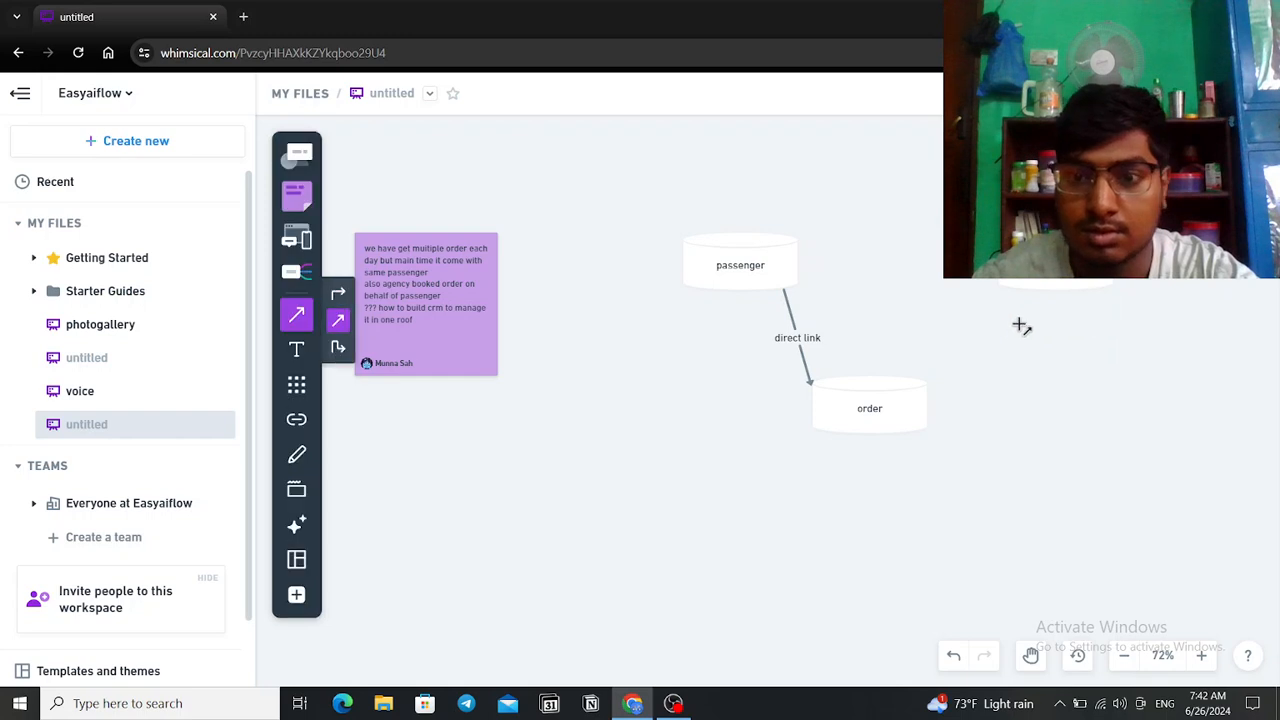
pyautogui.moveTo(1010, 295); pyautogui.dragTo(927, 375)
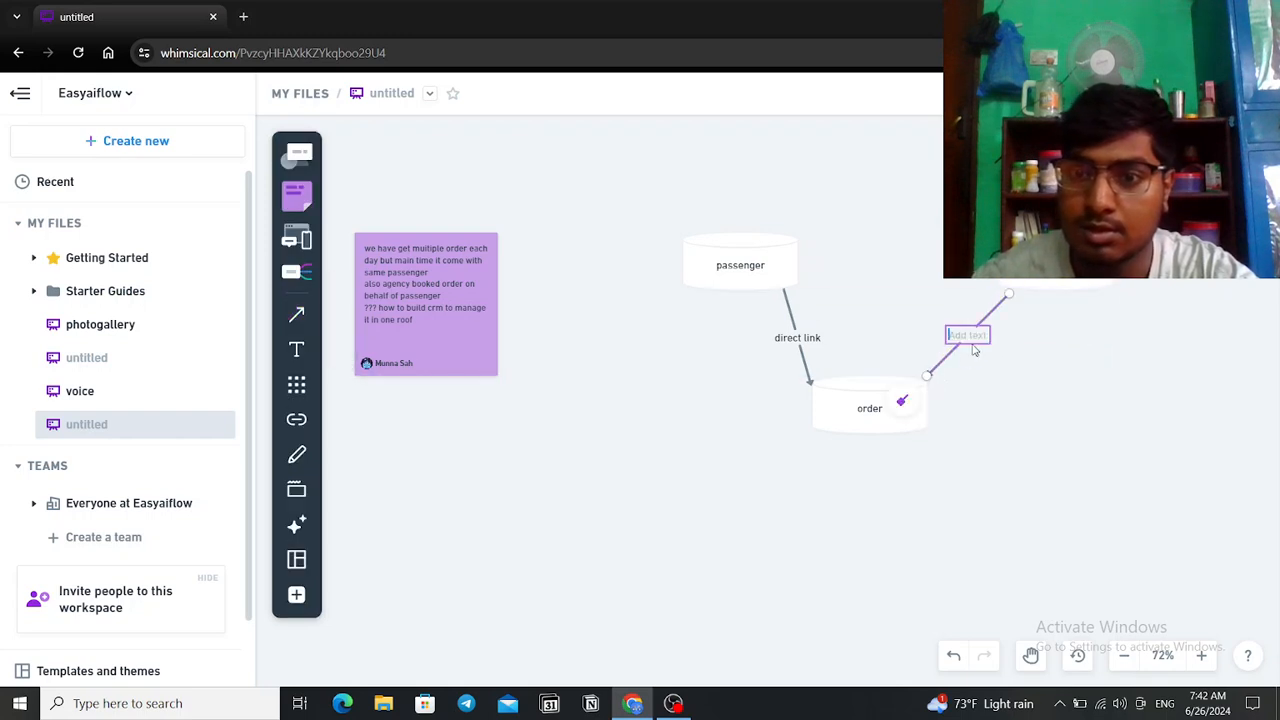
pyautogui.click(841, 257)
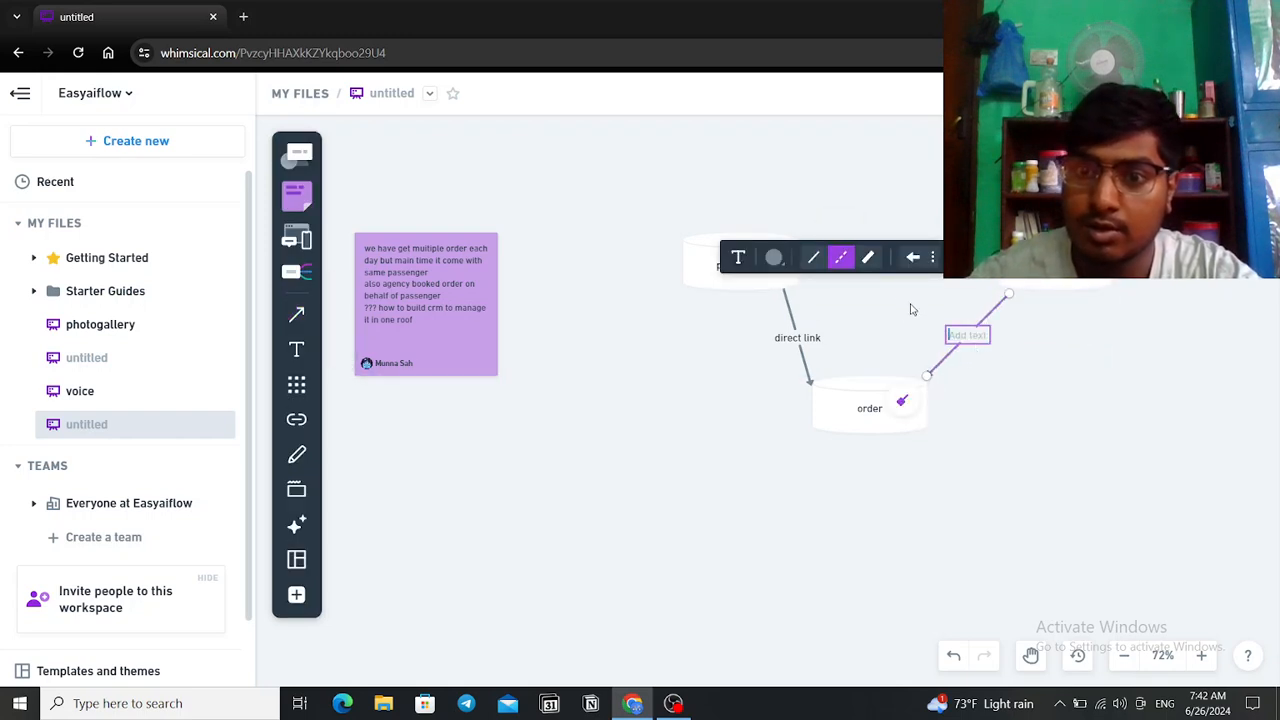
pyautogui.click(967, 336)
pyautogui.write('no dird')
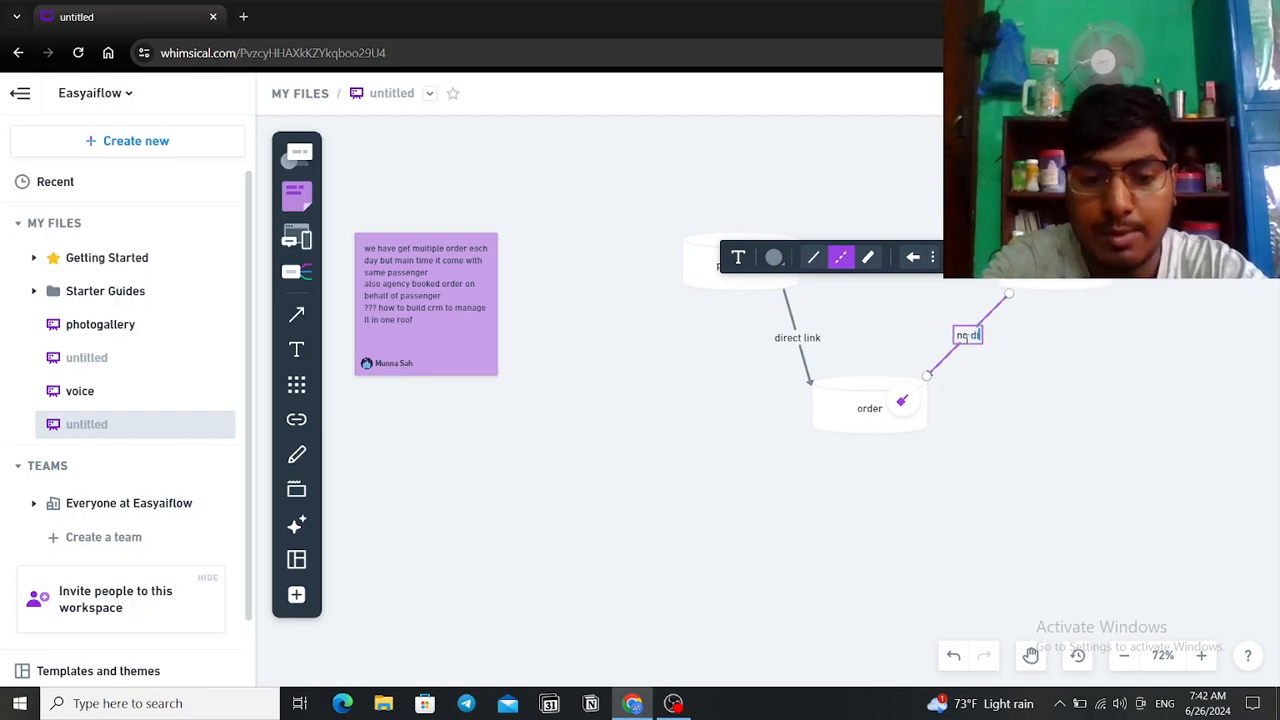
pyautogui.press('BackSpace')
pyautogui.press('BackSpace')
pyautogui.write('rect')
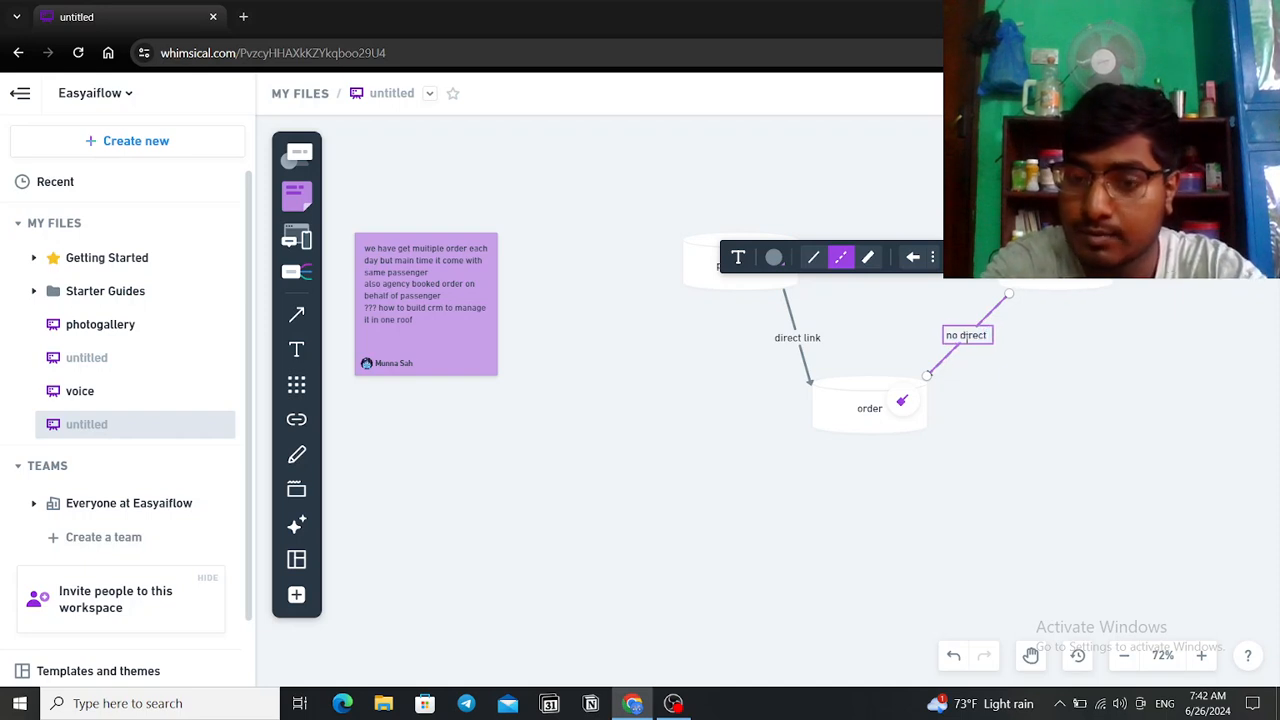
pyautogui.write(' link')
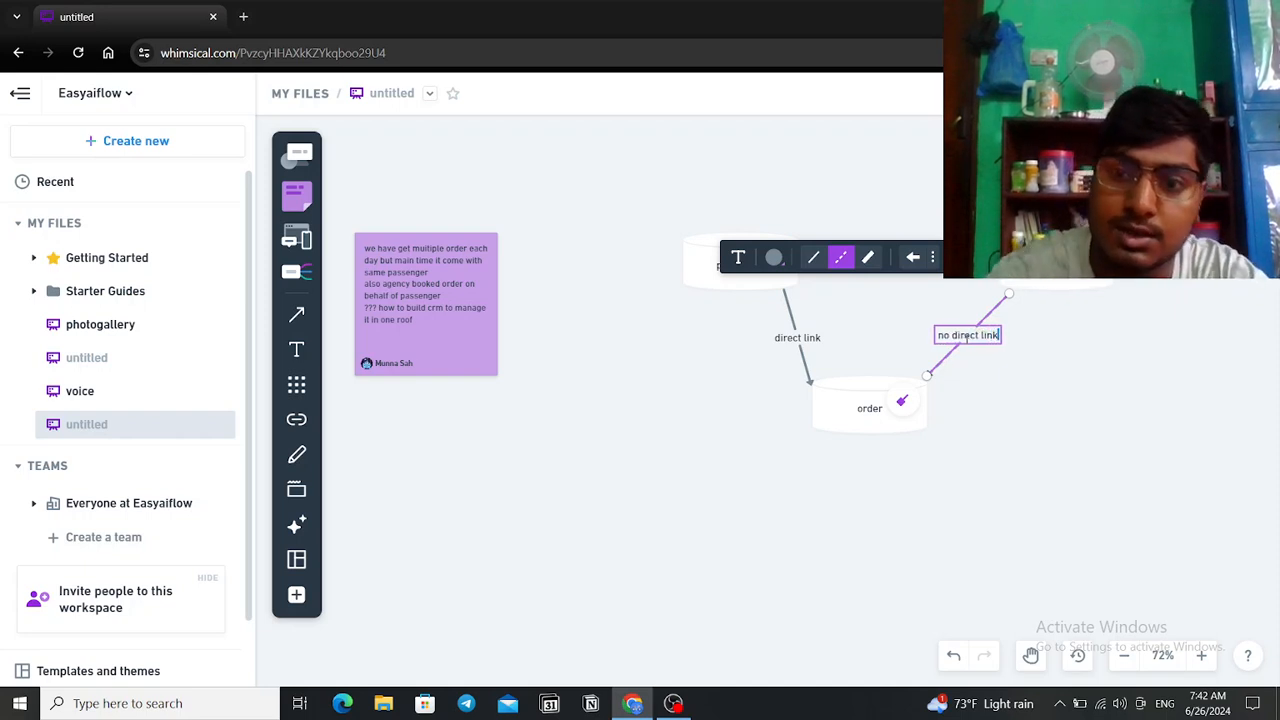
pyautogui.click(1014, 407)
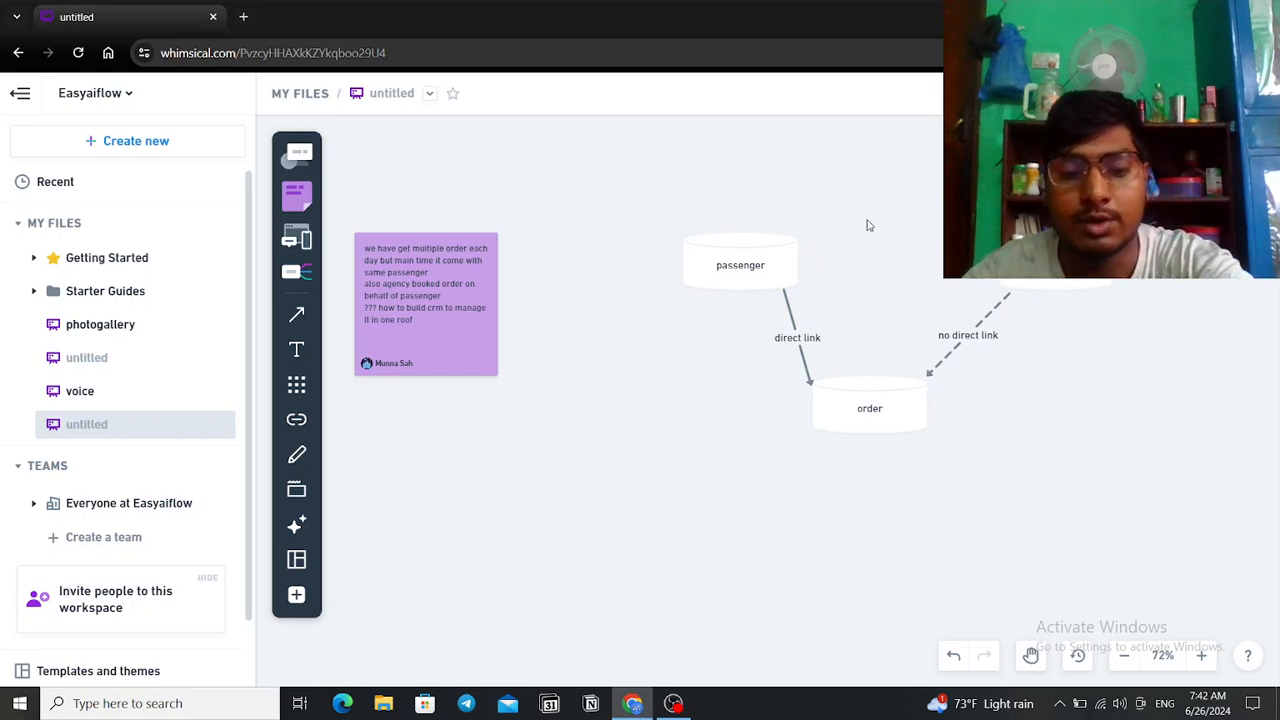
pyautogui.press('a')
pyautogui.moveTo(1004, 255); pyautogui.dragTo(802, 255)
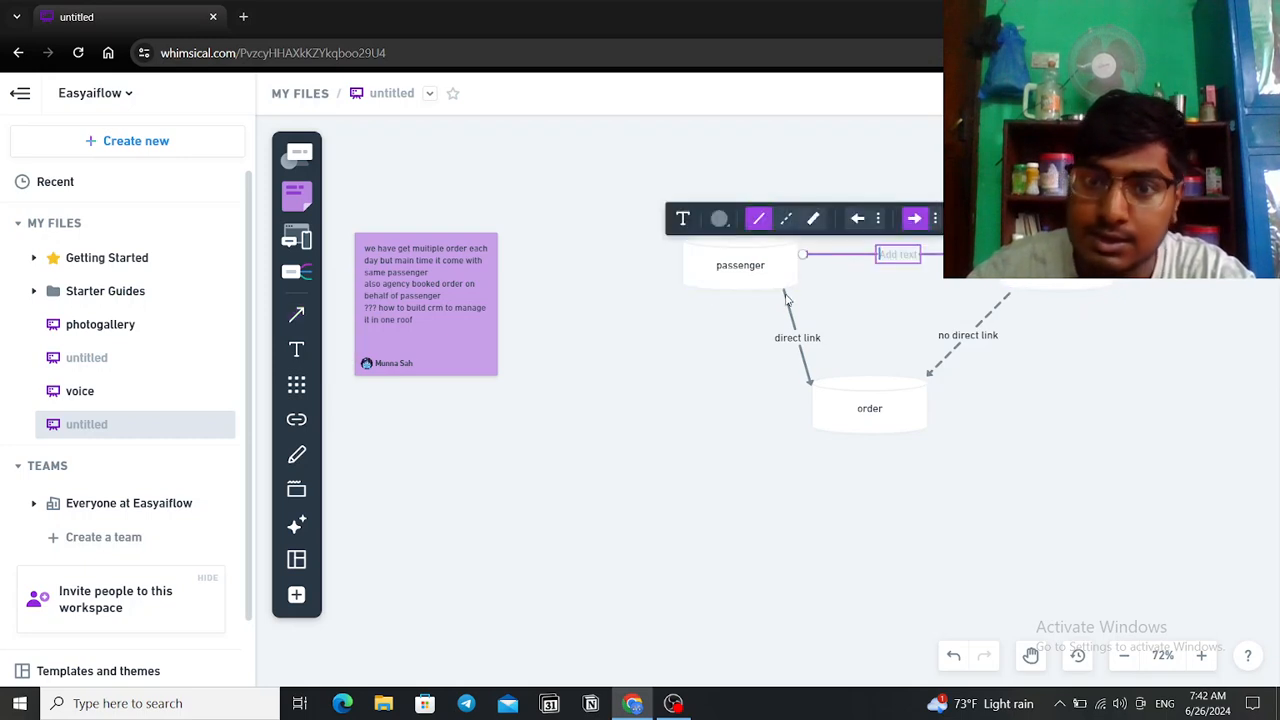
pyautogui.write('link')
pyautogui.click(861, 290)
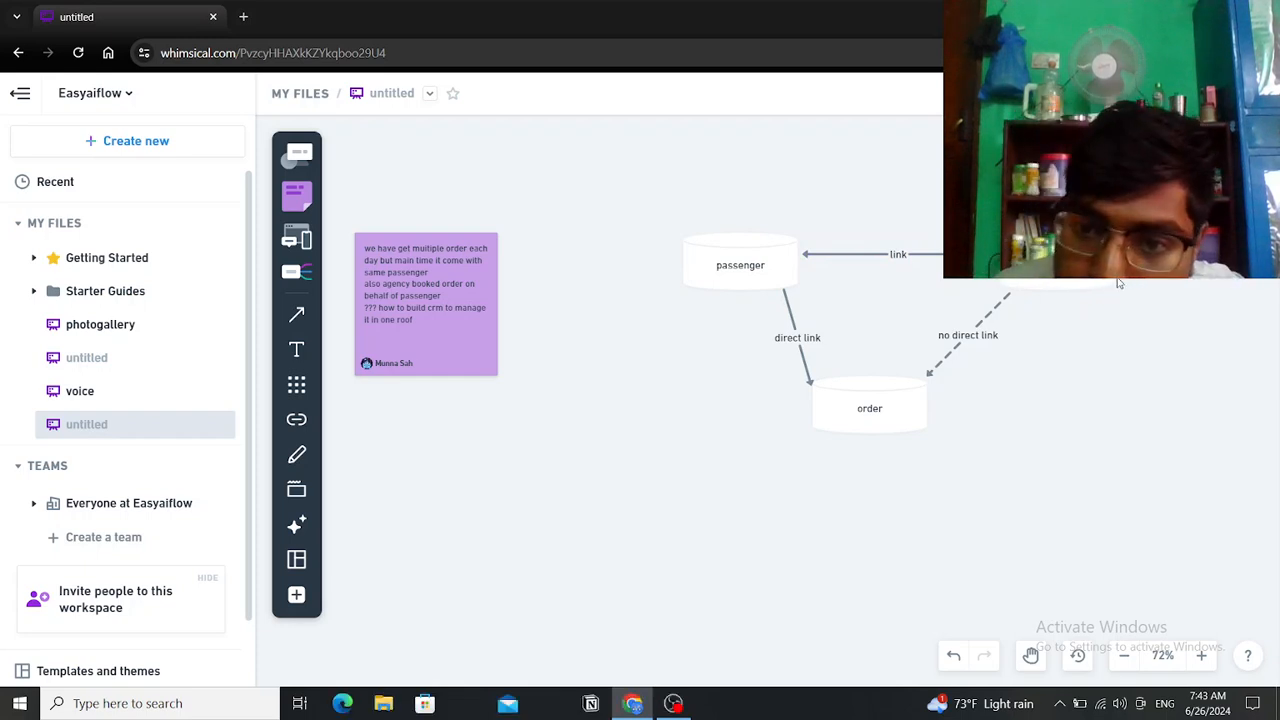
pyautogui.moveTo(877, 417); pyautogui.dragTo(899, 420)
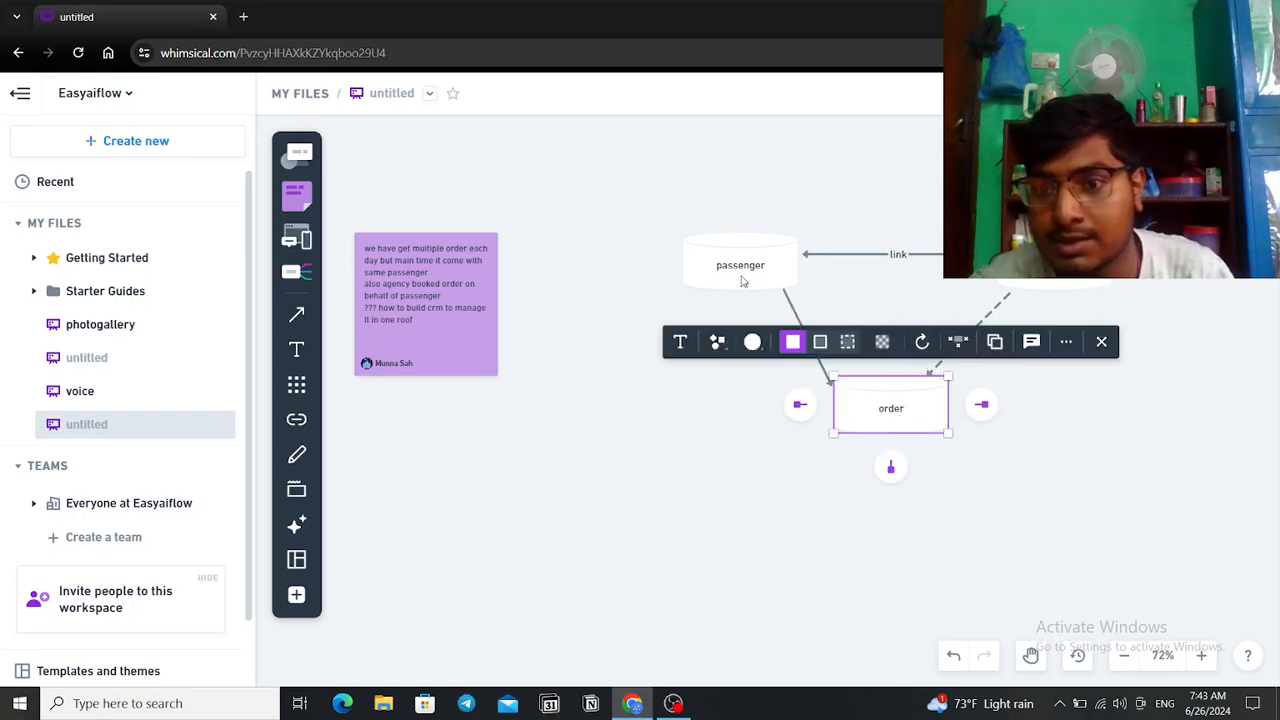
# Step: Duplicate the order field-list note and centre the copy beneath the order cylinder
pyautogui.scroll(1, 1005, 317)
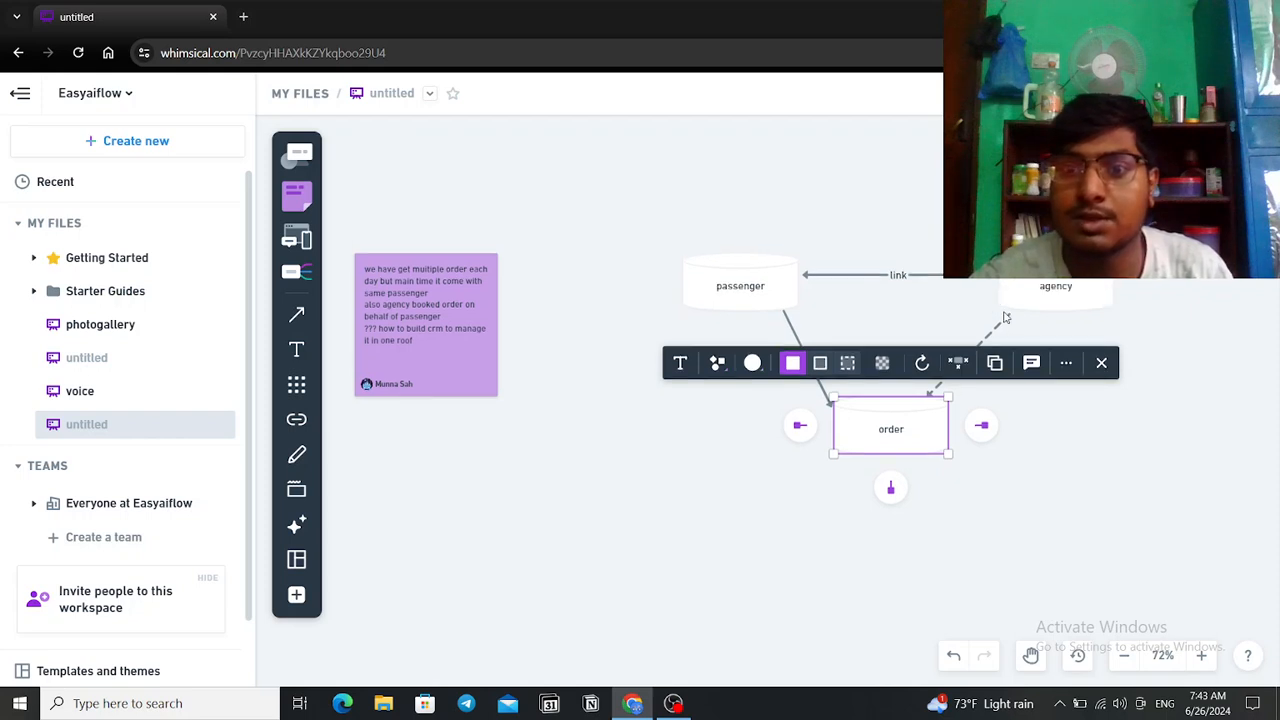
pyautogui.scroll(5, 1005, 317)
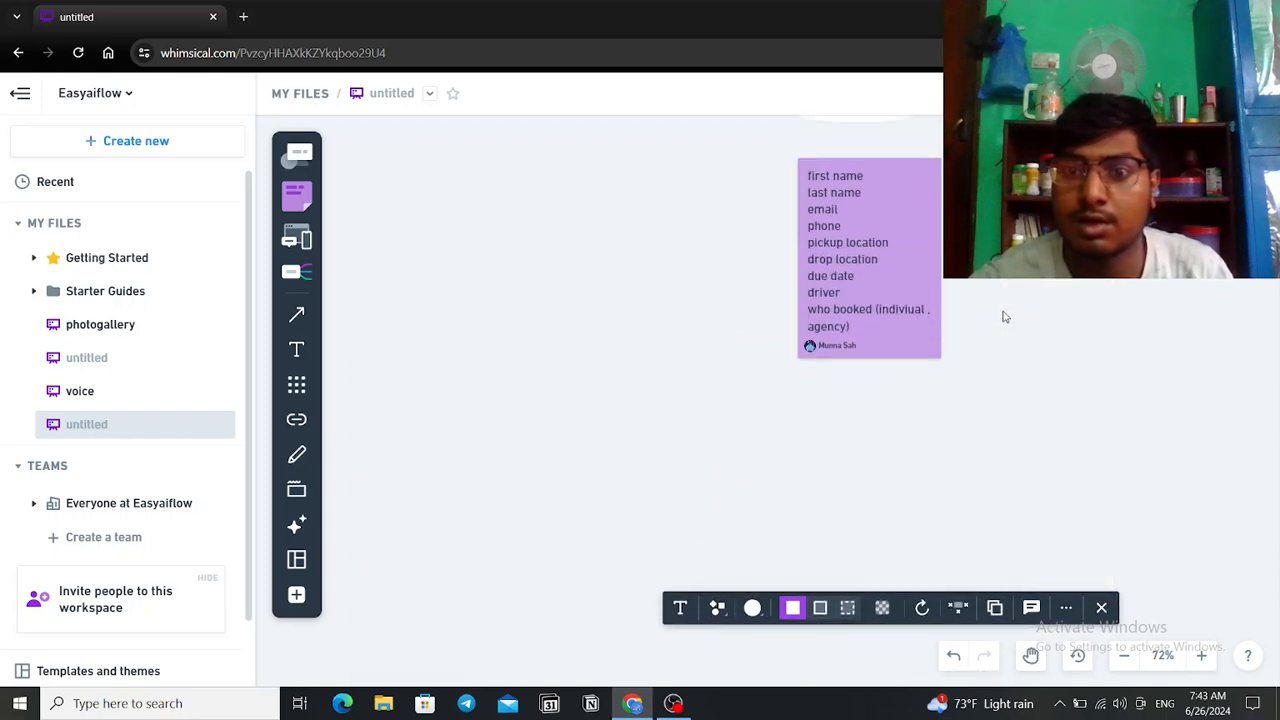
pyautogui.click(916, 311)
pyautogui.moveTo(916, 311); pyautogui.dragTo(893, 490)
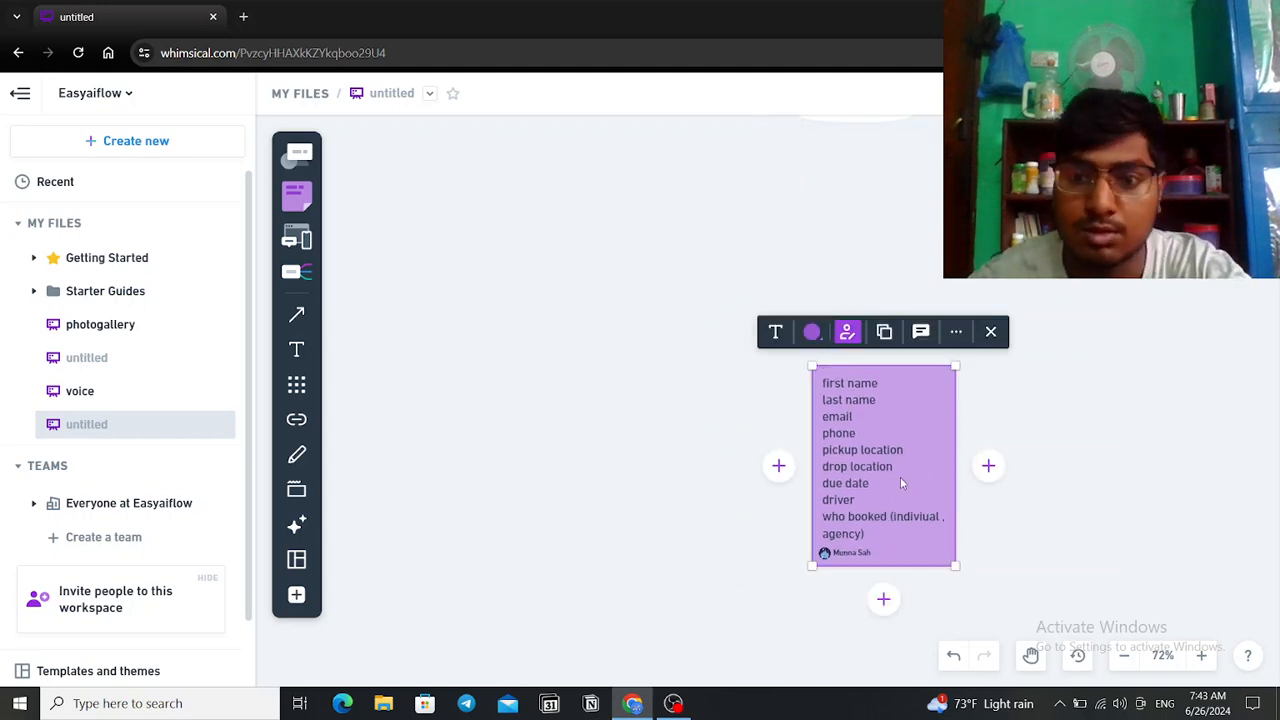
pyautogui.moveTo(905, 468); pyautogui.dragTo(1091, 468)
pyautogui.scroll(-1, 822, 330)
pyautogui.scroll(-3, 822, 334)
pyautogui.moveTo(1054, 283); pyautogui.dragTo(888, 661)
pyautogui.scroll(-2, 885, 489)
pyautogui.moveTo(884, 541); pyautogui.dragTo(887, 628)
pyautogui.scroll(-1, 889, 622)
pyautogui.moveTo(888, 520); pyautogui.dragTo(902, 513)
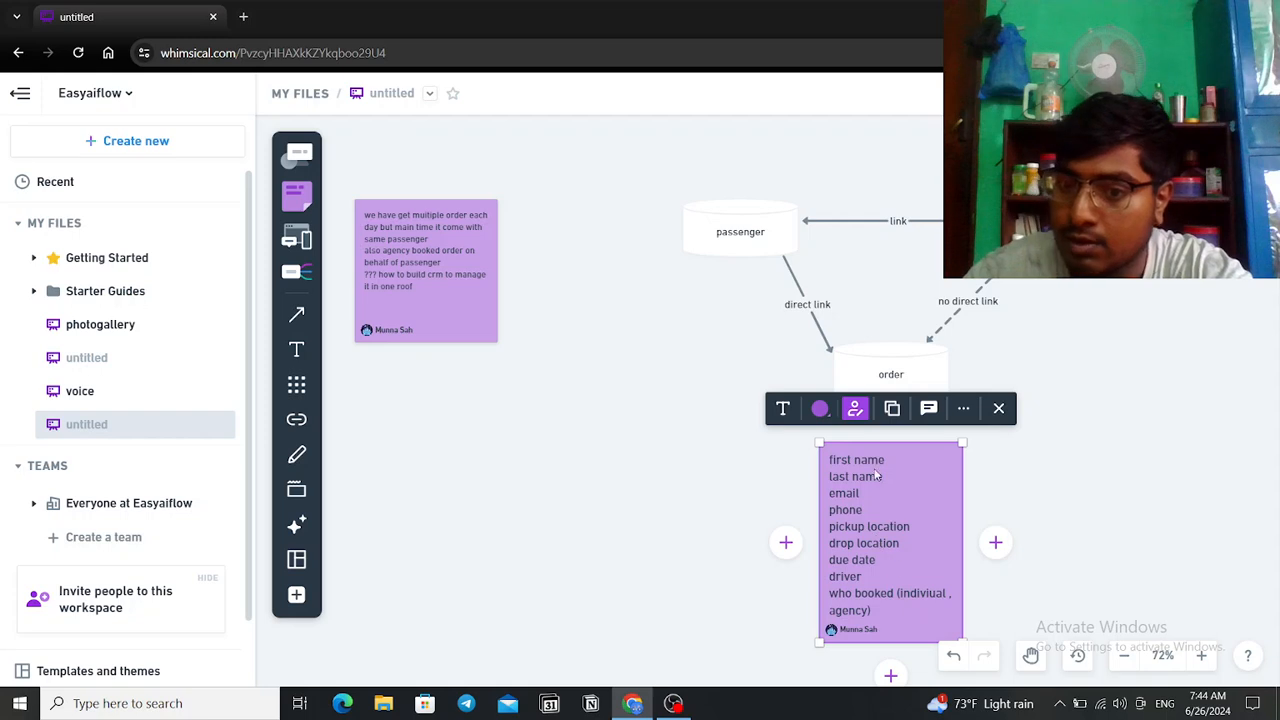
# Step: Duplicate the passenger fields note (first name, last name, email, phone, prefrence)
pyautogui.scroll(7, 864, 572)
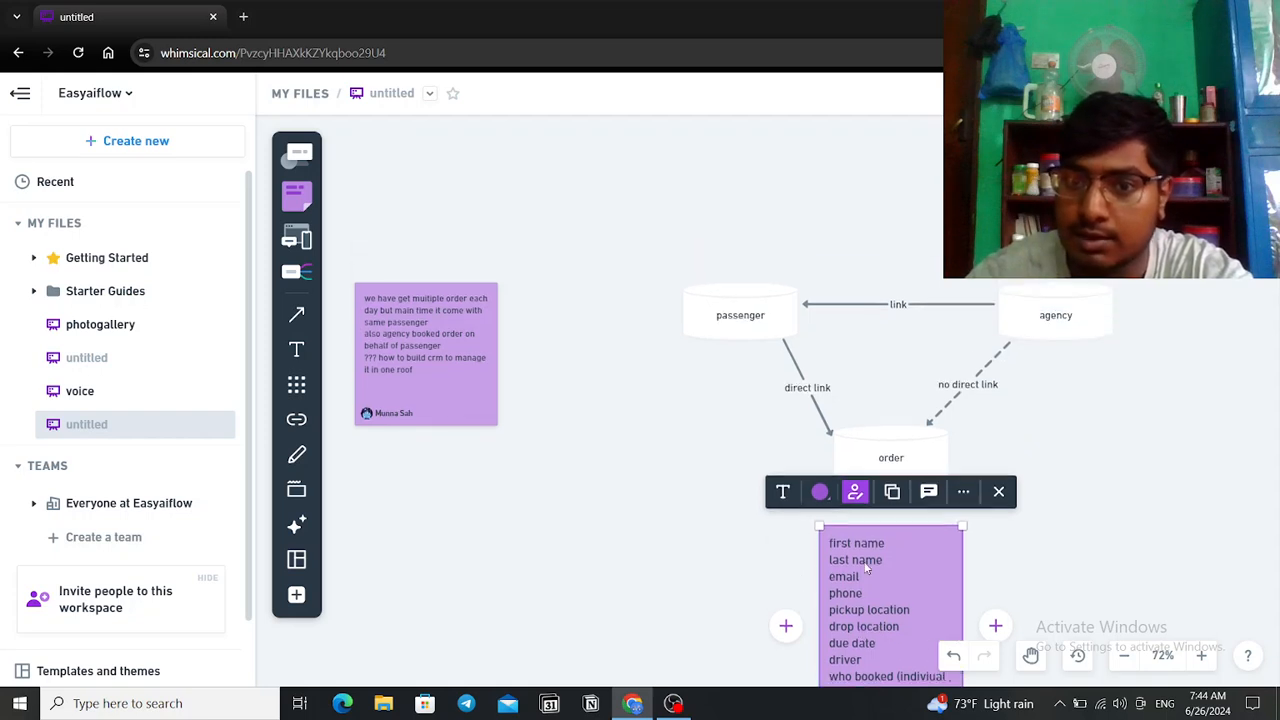
pyautogui.scroll(3, 877, 492)
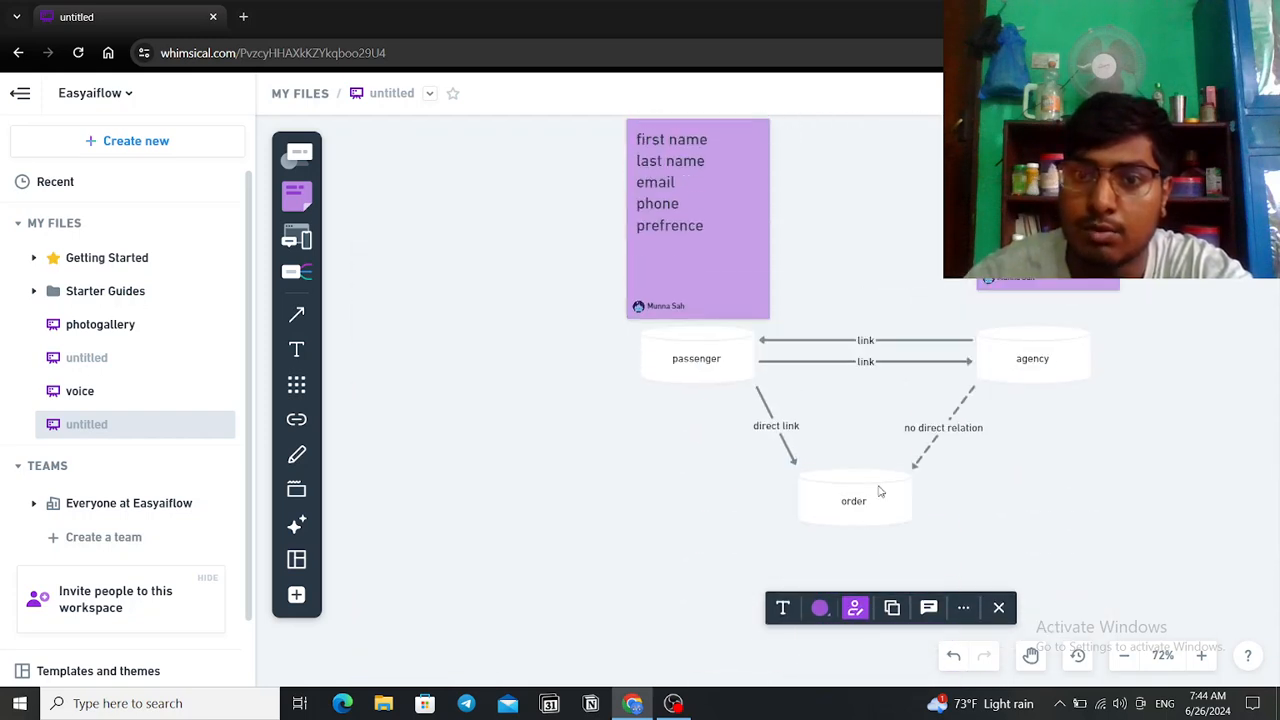
pyautogui.click(688, 173)
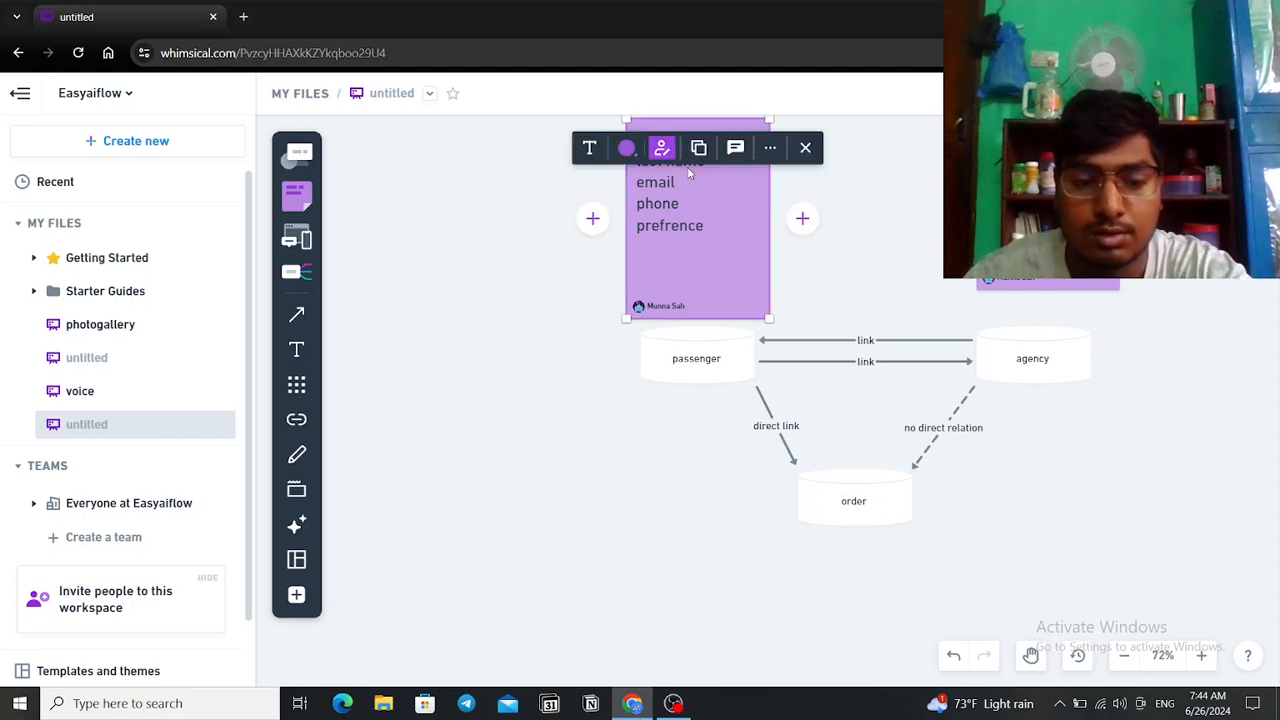
pyautogui.moveTo(688, 173); pyautogui.dragTo(631, 553)
# Step: Position the copied passenger fields note just above the passenger cylinder
pyautogui.scroll(-1, 652, 381)
pyautogui.scroll(-2, 654, 370)
pyautogui.moveTo(650, 430); pyautogui.dragTo(692, 596)
pyautogui.scroll(-2, 718, 373)
pyautogui.moveTo(718, 373); pyautogui.dragTo(750, 556)
pyautogui.scroll(-3, 748, 340)
pyautogui.moveTo(751, 328); pyautogui.dragTo(737, 437)
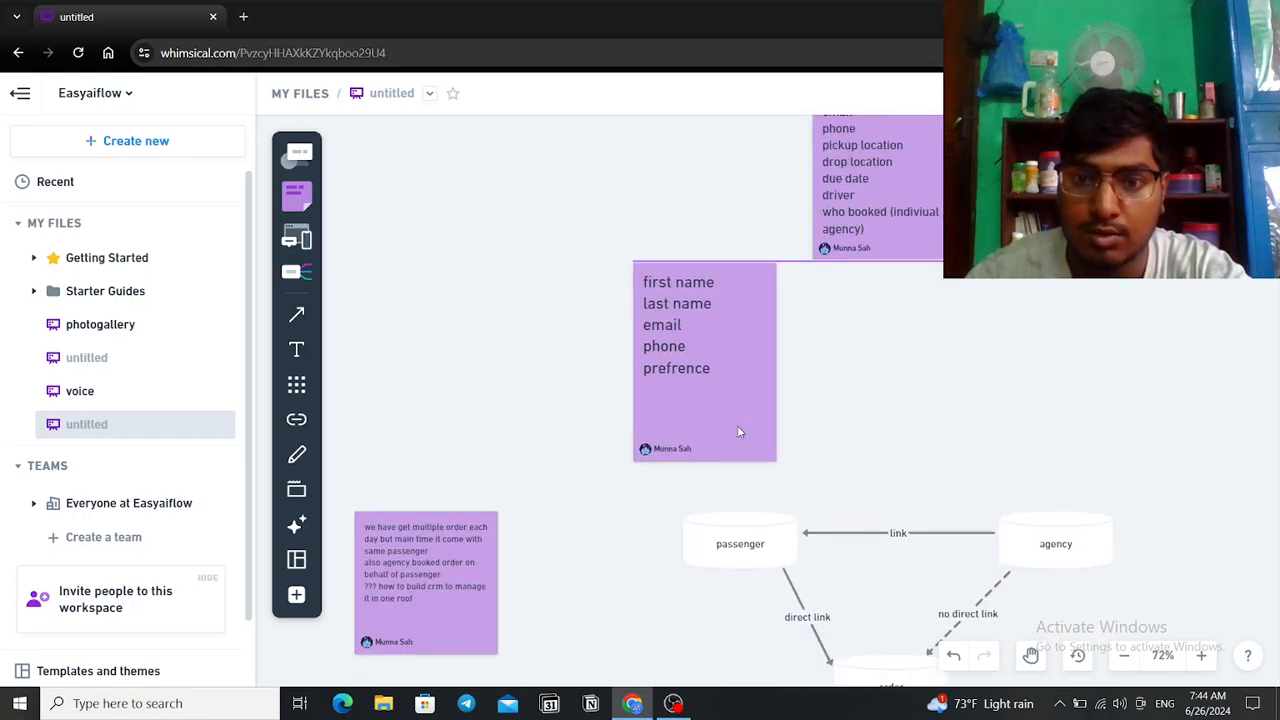
pyautogui.scroll(2, 897, 171)
pyautogui.scroll(-2, 786, 309)
pyautogui.moveTo(705, 403)
pyautogui.mouseDown()
pyautogui.moveTo(713, 421)
pyautogui.moveTo(728, 398)
pyautogui.mouseUp()
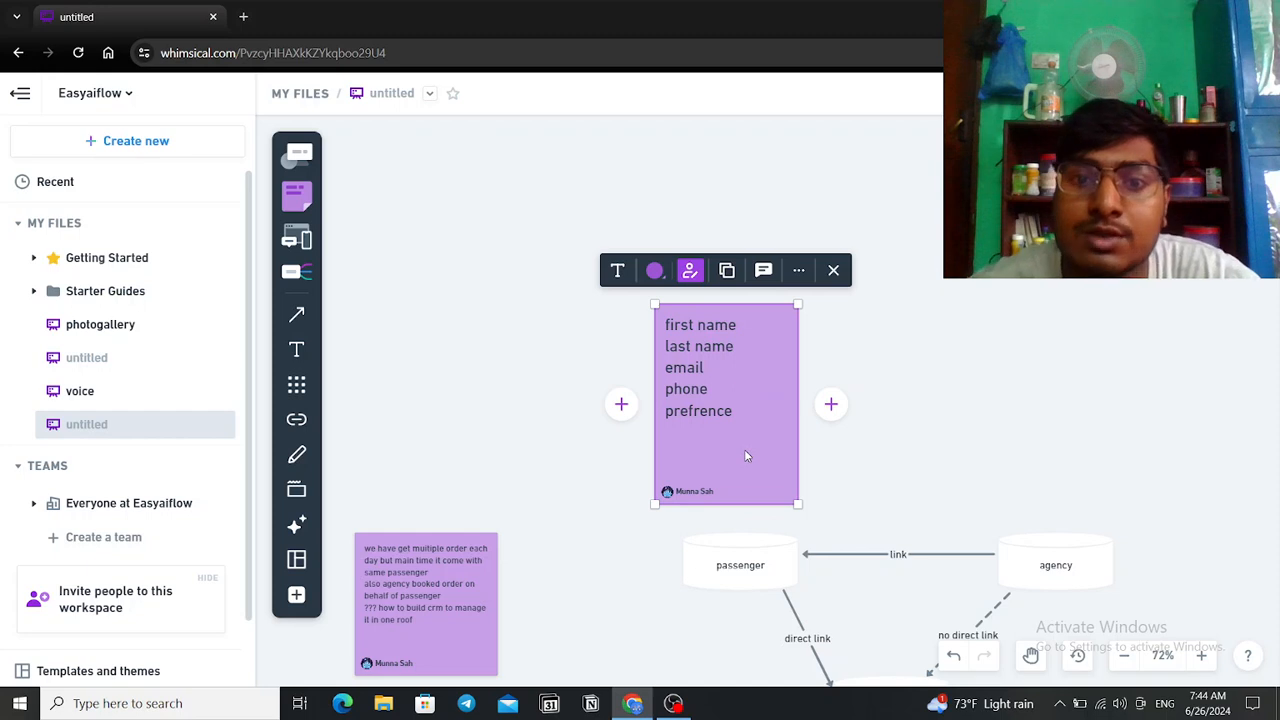
pyautogui.scroll(-5, 750, 450)
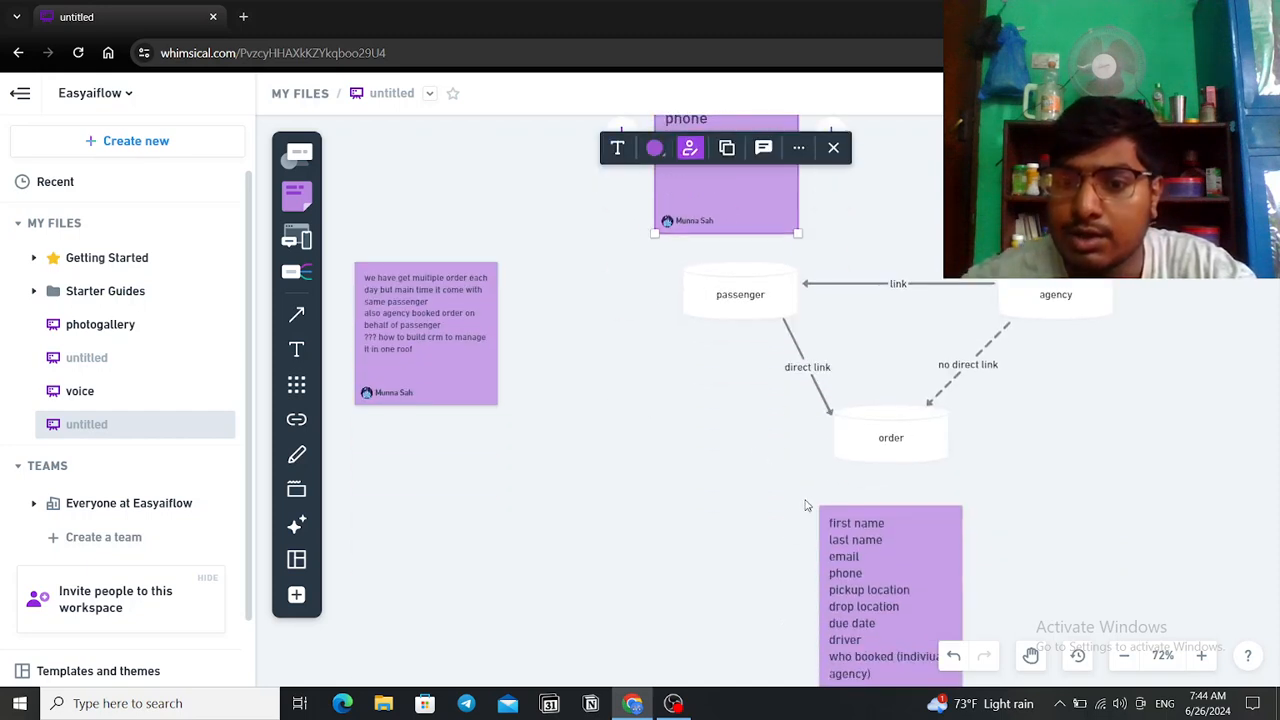
pyautogui.scroll(2, 886, 546)
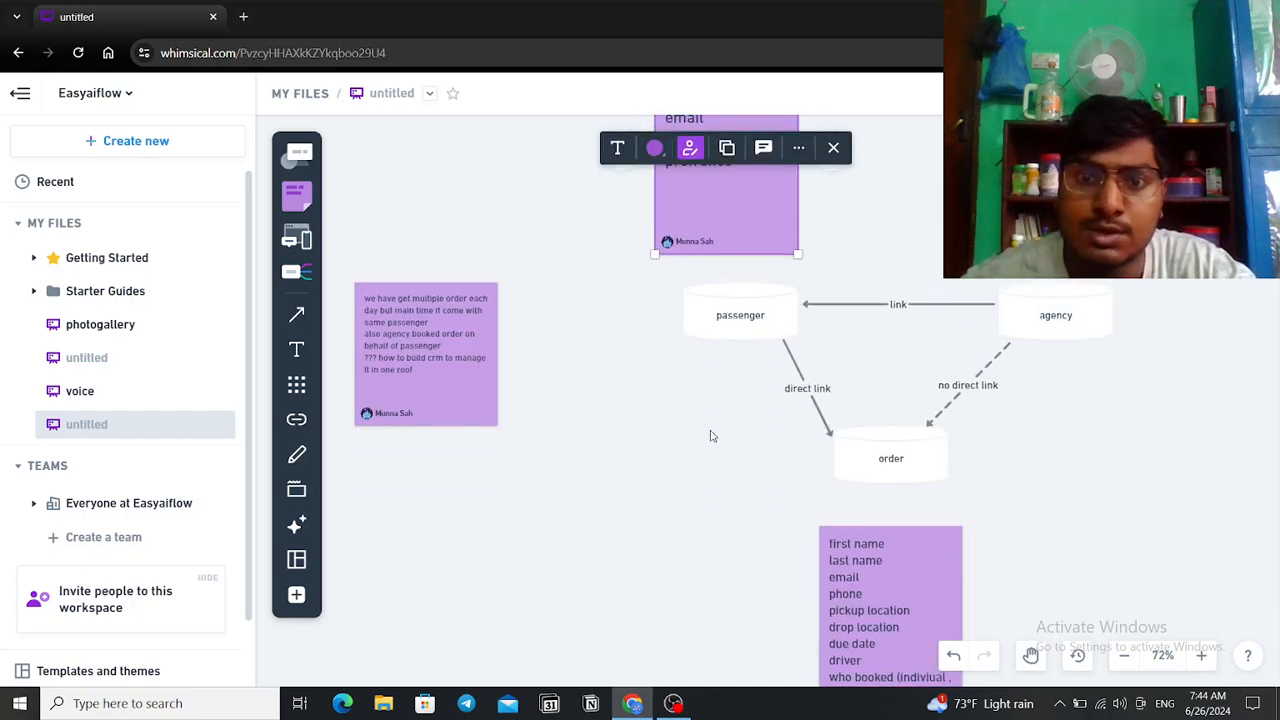
pyautogui.scroll(3, 756, 261)
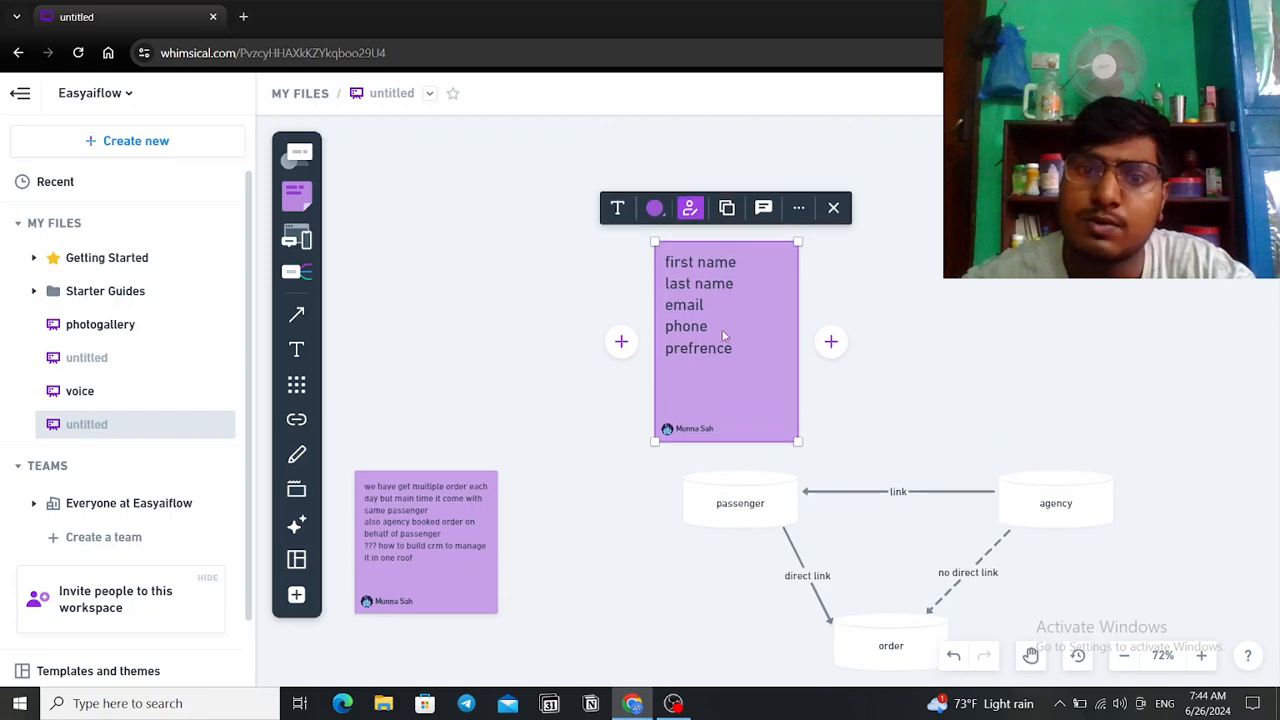
pyautogui.scroll(-4, 773, 405)
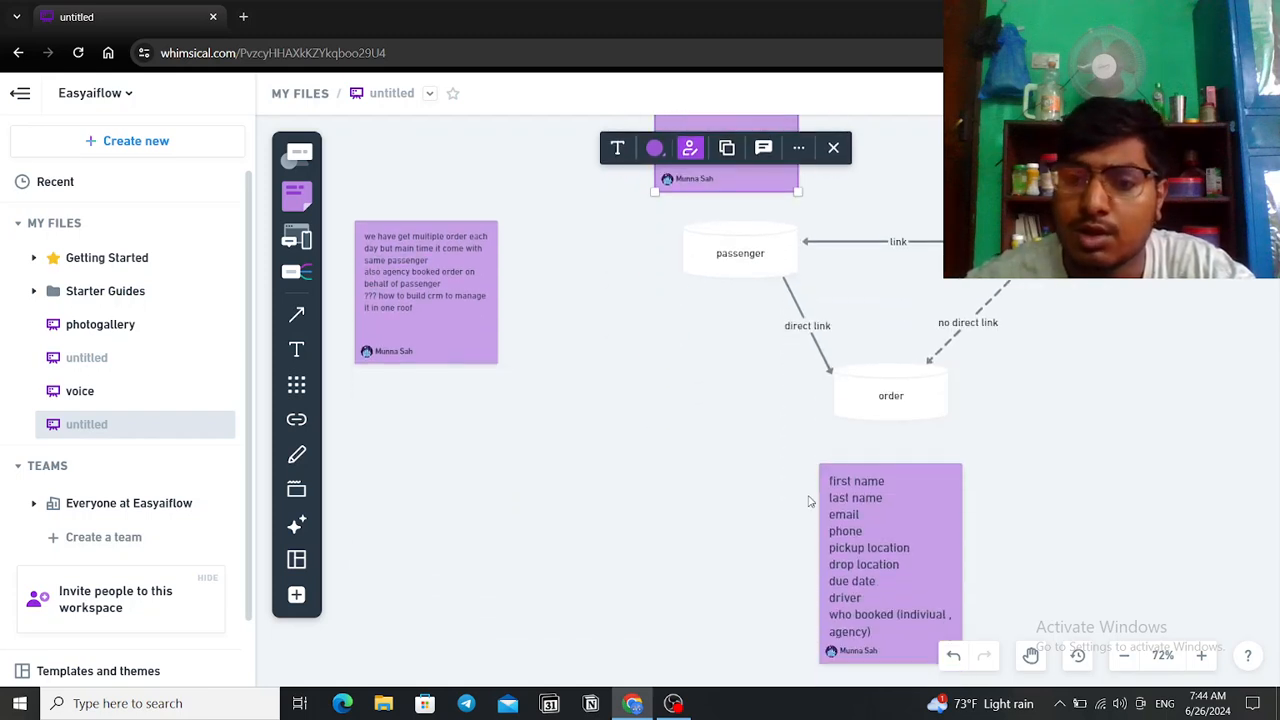
pyautogui.scroll(2, 725, 360)
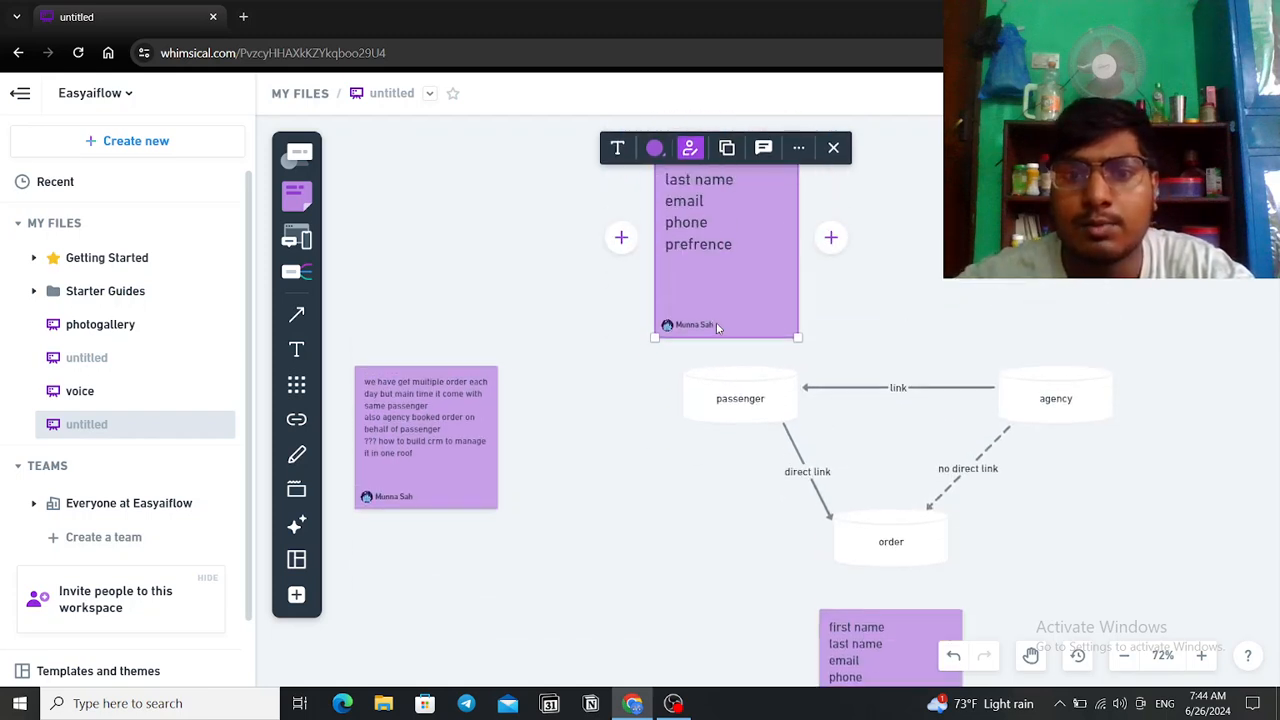
pyautogui.scroll(1, 716, 322)
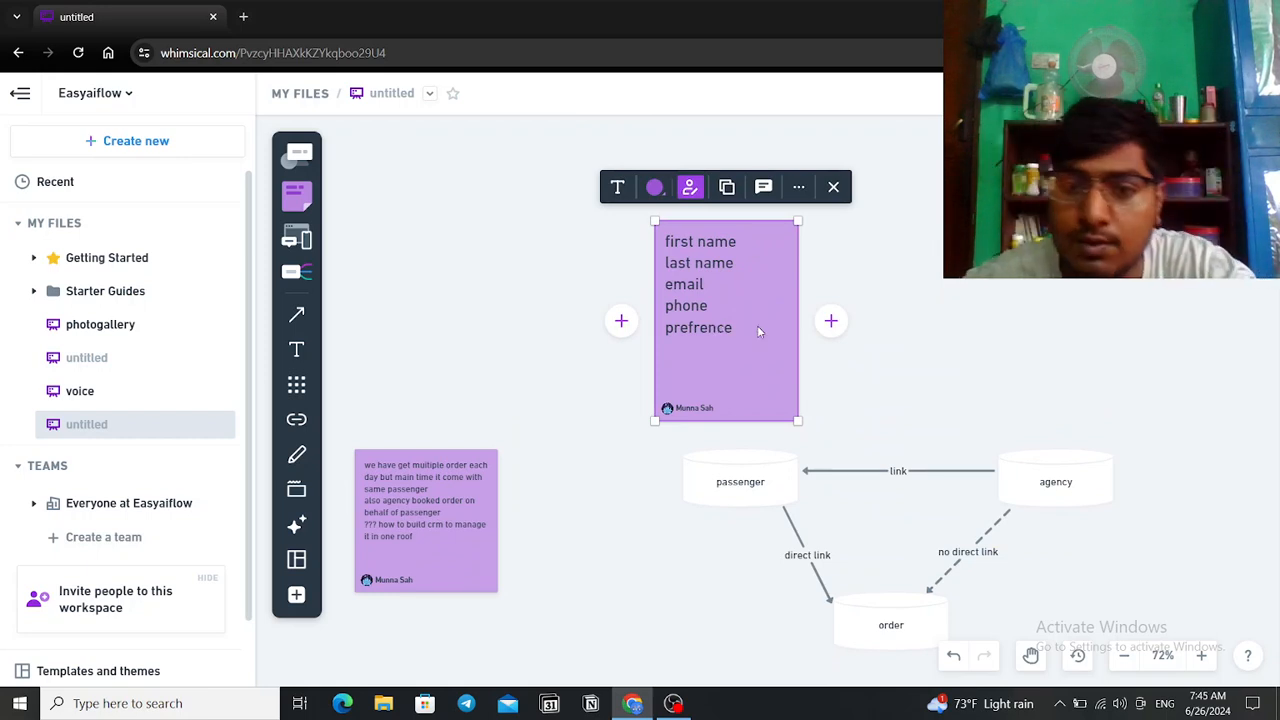
pyautogui.scroll(-3, 757, 325)
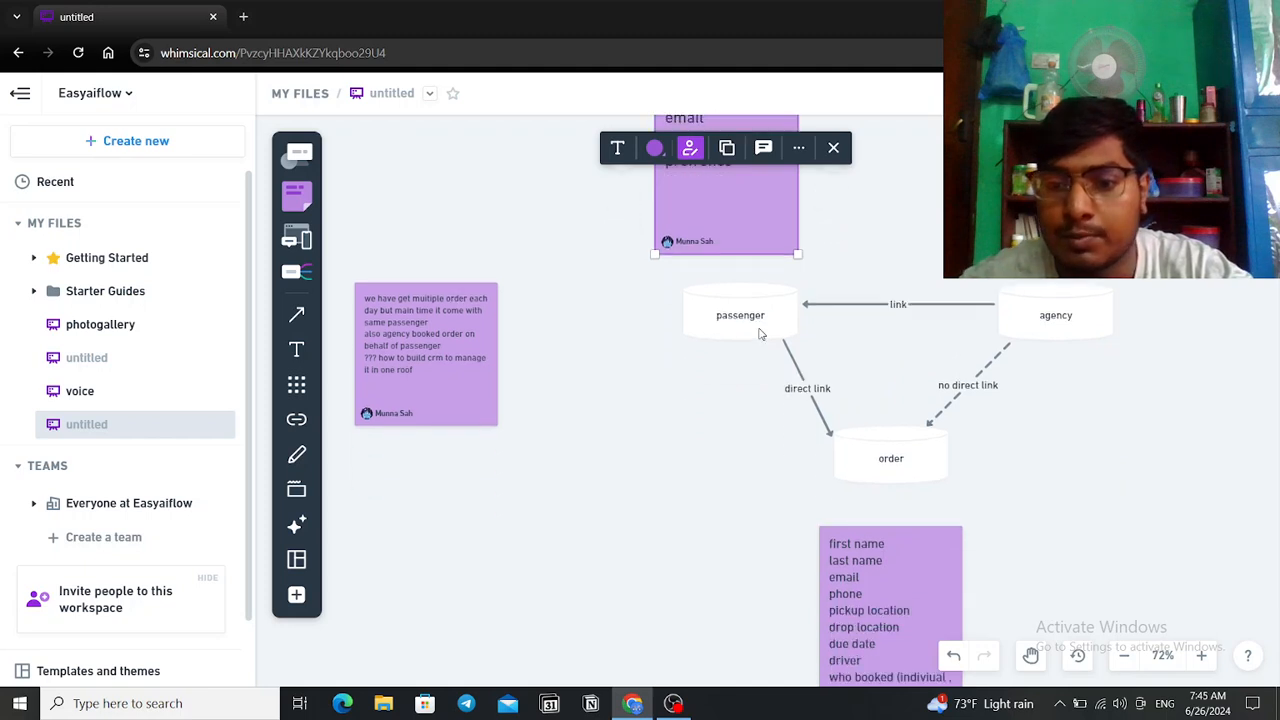
pyautogui.scroll(1, 760, 334)
pyautogui.scroll(2, 760, 334)
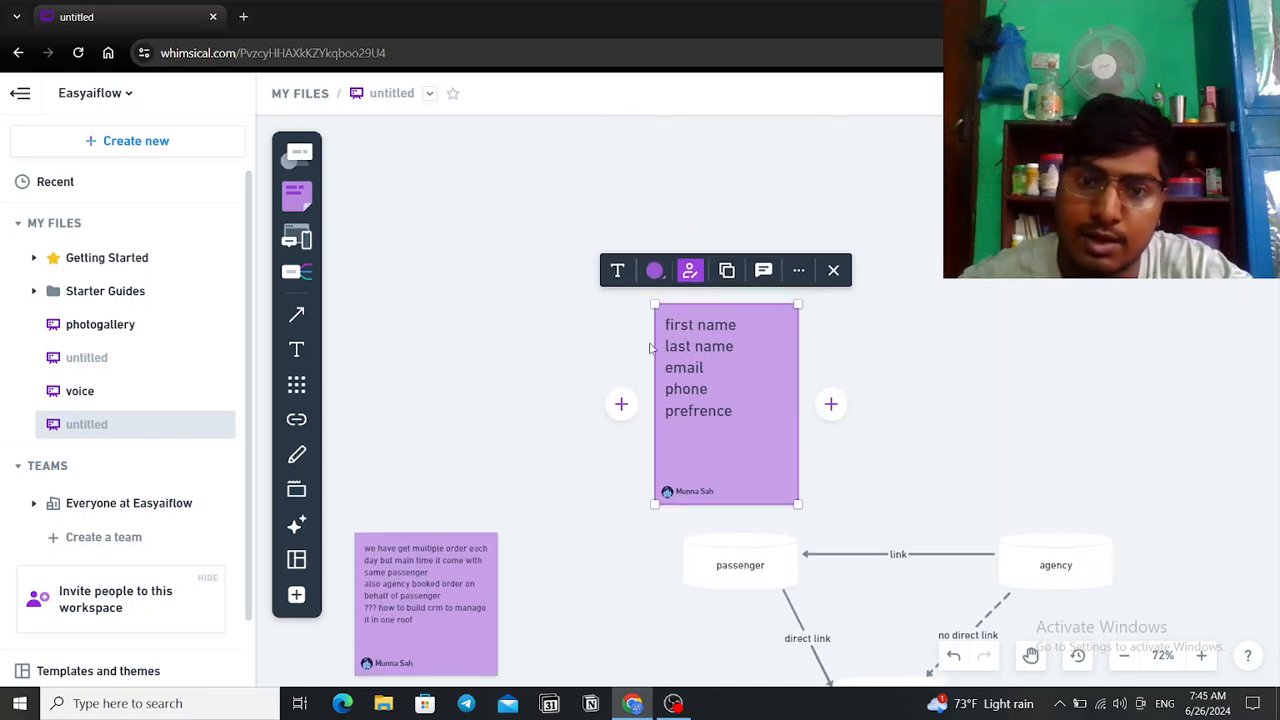
pyautogui.scroll(-4, 714, 414)
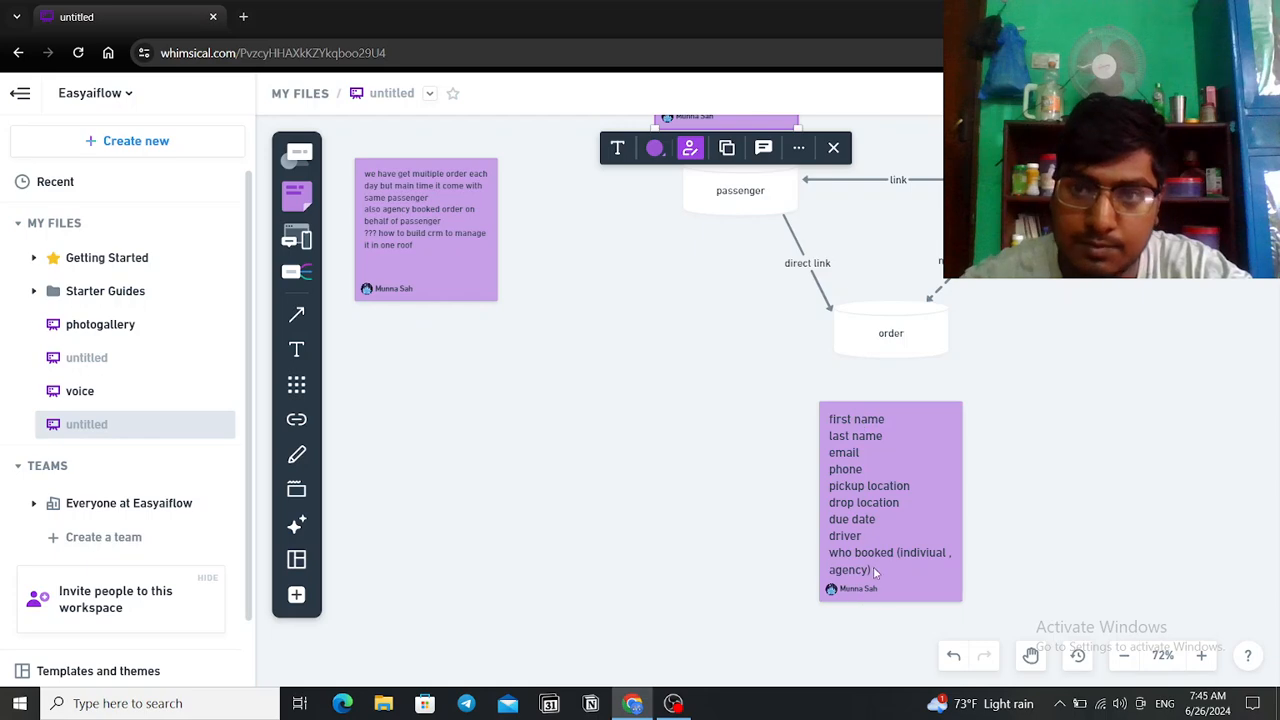
pyautogui.scroll(3, 797, 512)
pyautogui.scroll(3, 797, 512)
pyautogui.scroll(-5, 766, 434)
pyautogui.scroll(1, 766, 434)
# Step: Drag out the agency fields note, delete it, then undo to restore it
pyautogui.moveTo(1058, 219); pyautogui.dragTo(1073, 370)
pyautogui.scroll(-2, 1073, 370)
pyautogui.scroll(-1, 1073, 370)
pyautogui.press('Delete')
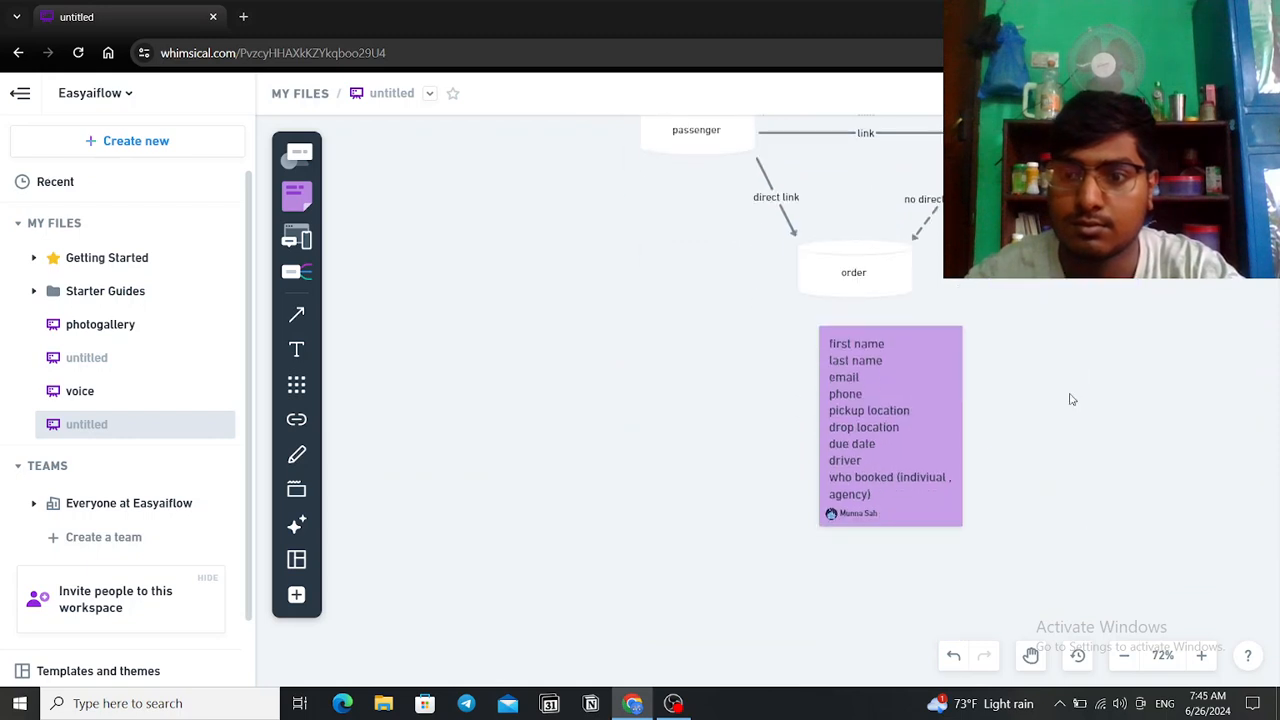
pyautogui.hotkey('ctrl', 'z')
# Step: Place the agency fields note above the agency cylinder, level with the passenger note
pyautogui.moveTo(1186, 407); pyautogui.dragTo(1124, 650)
pyautogui.moveTo(1067, 468); pyautogui.dragTo(1160, 490)
pyautogui.scroll(-2, 938, 362)
pyautogui.moveTo(1156, 388); pyautogui.dragTo(1010, 560)
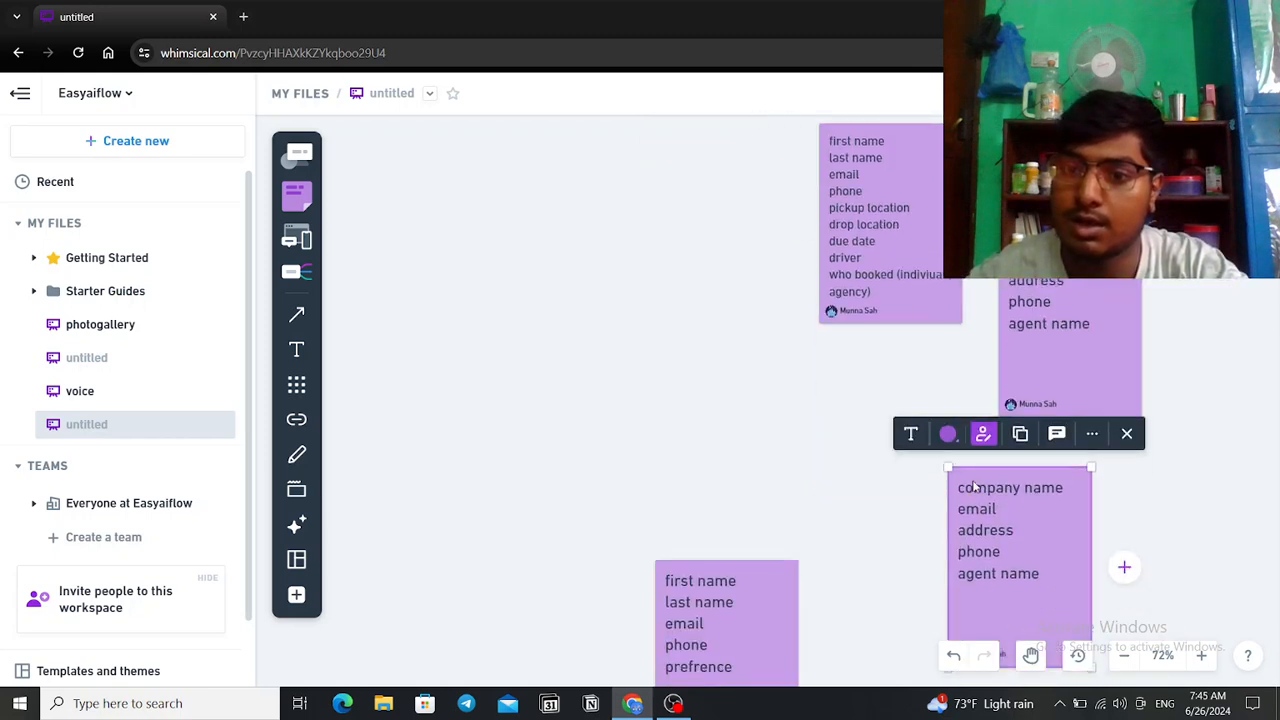
pyautogui.scroll(-3, 974, 481)
pyautogui.moveTo(1010, 417); pyautogui.dragTo(1092, 512)
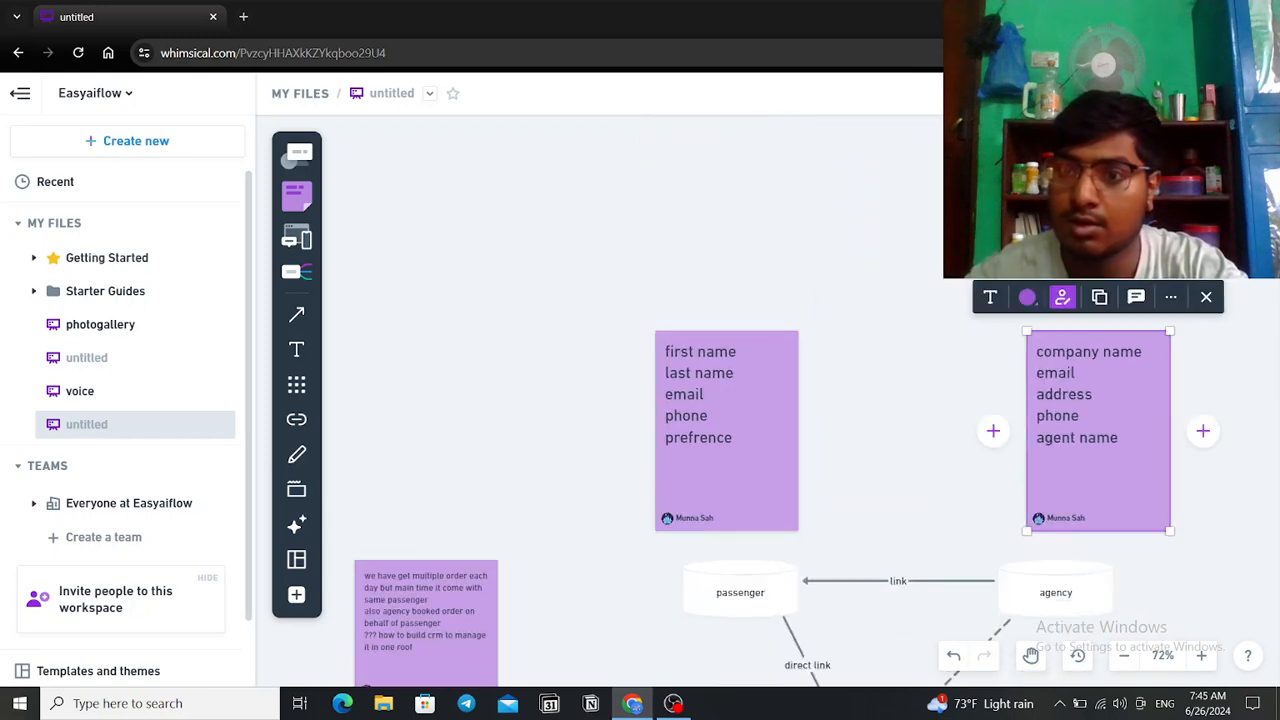
pyautogui.scroll(3, 1092, 512)
pyautogui.scroll(-3, 1077, 297)
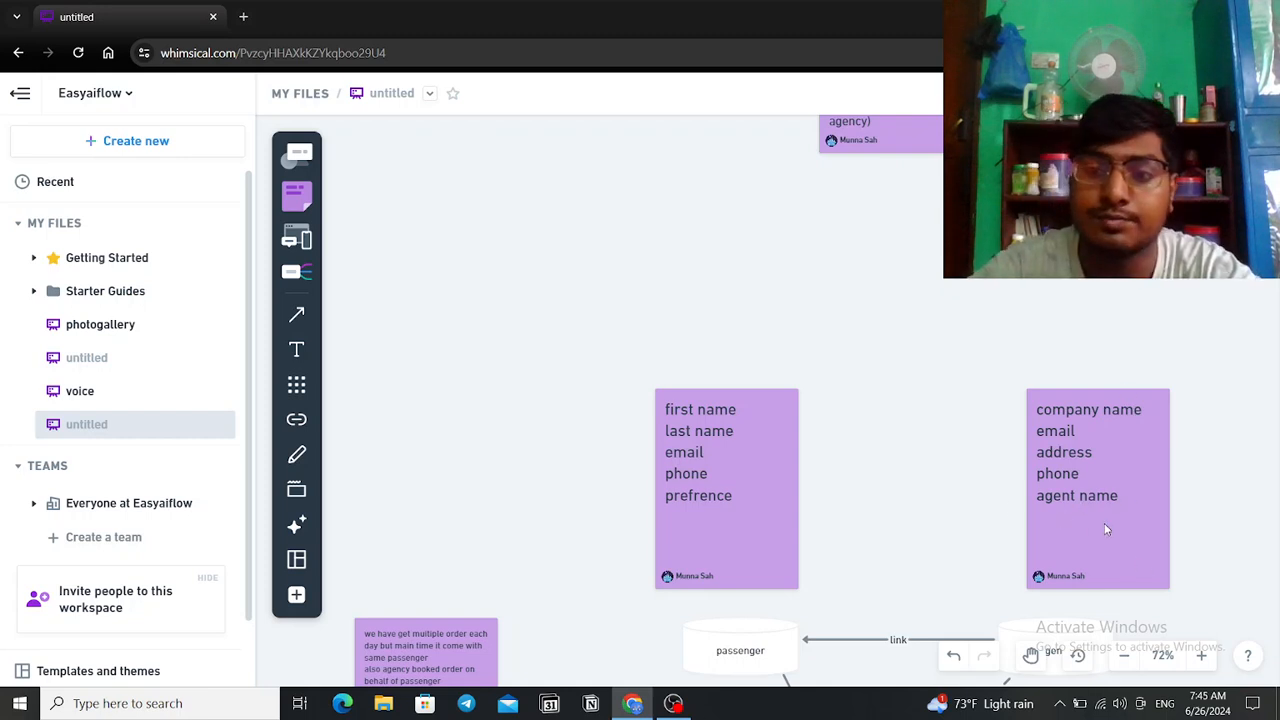
# Step: Nudge the company name note right until it snaps into alignment above agency
pyautogui.scroll(-1, 1104, 523)
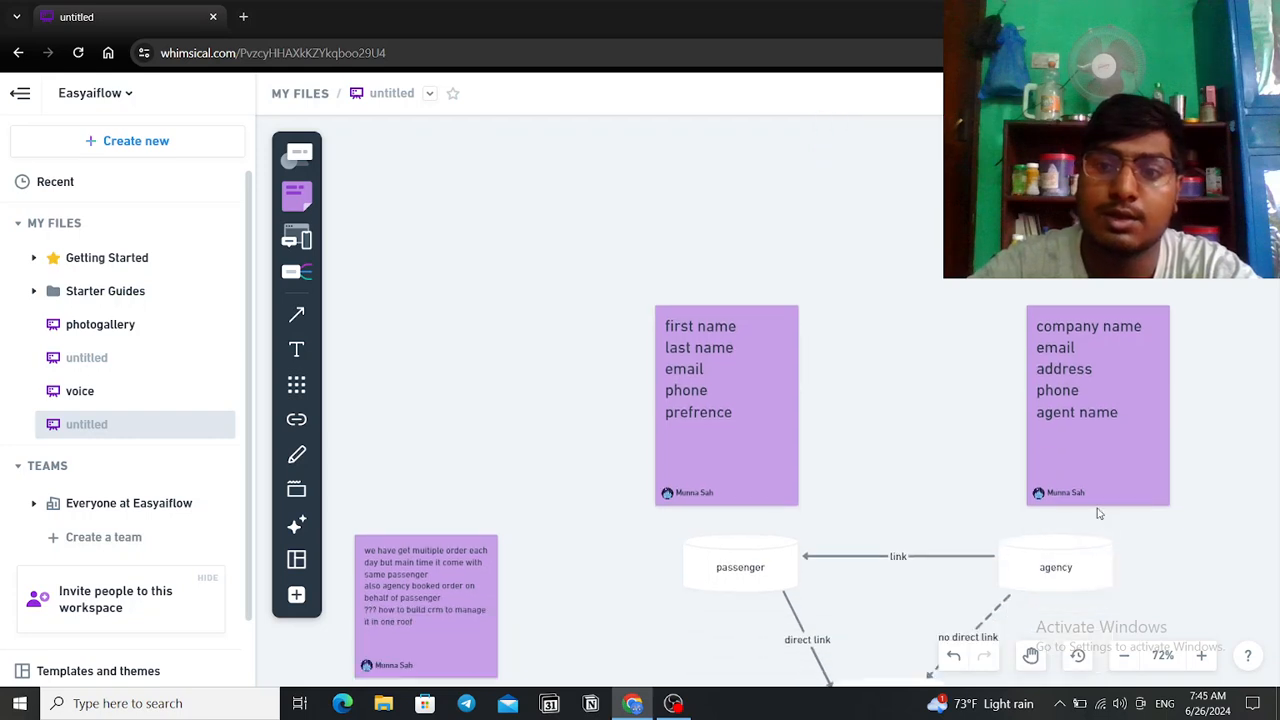
pyautogui.moveTo(1096, 472)
pyautogui.mouseDown()
pyautogui.moveTo(1105, 442)
pyautogui.moveTo(1112, 458)
pyautogui.mouseUp()
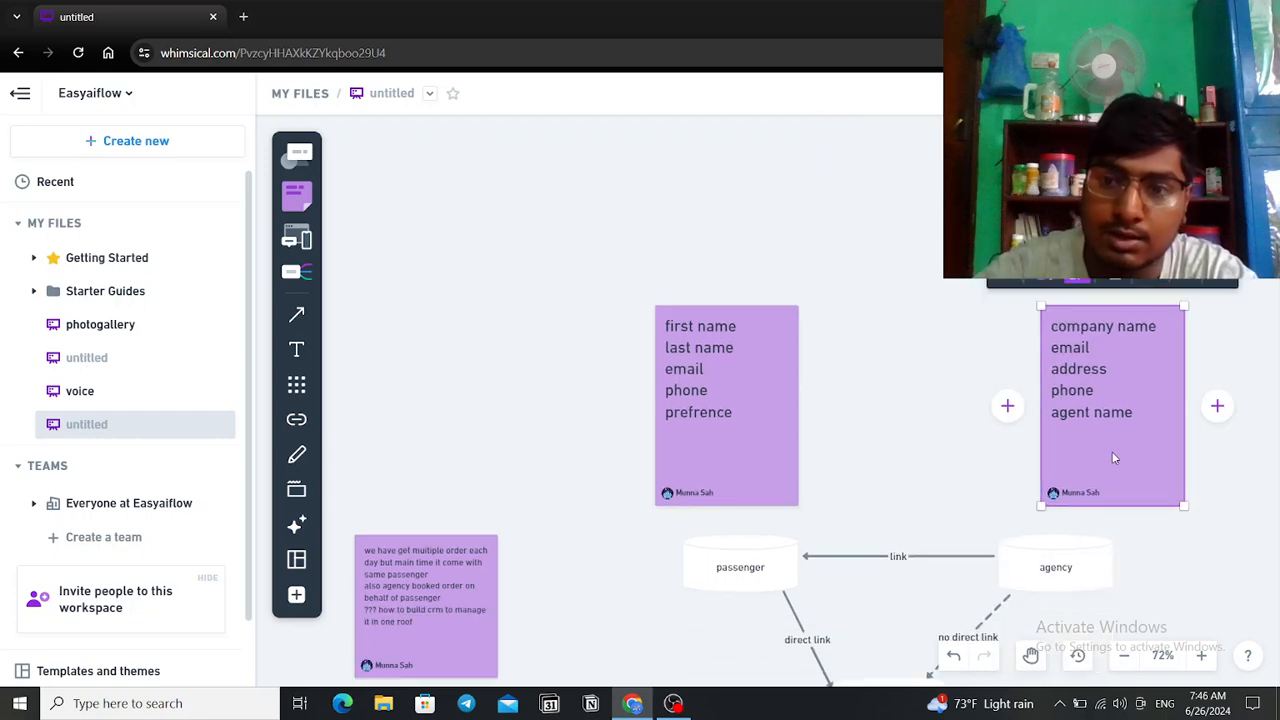
pyautogui.scroll(-1, 950, 516)
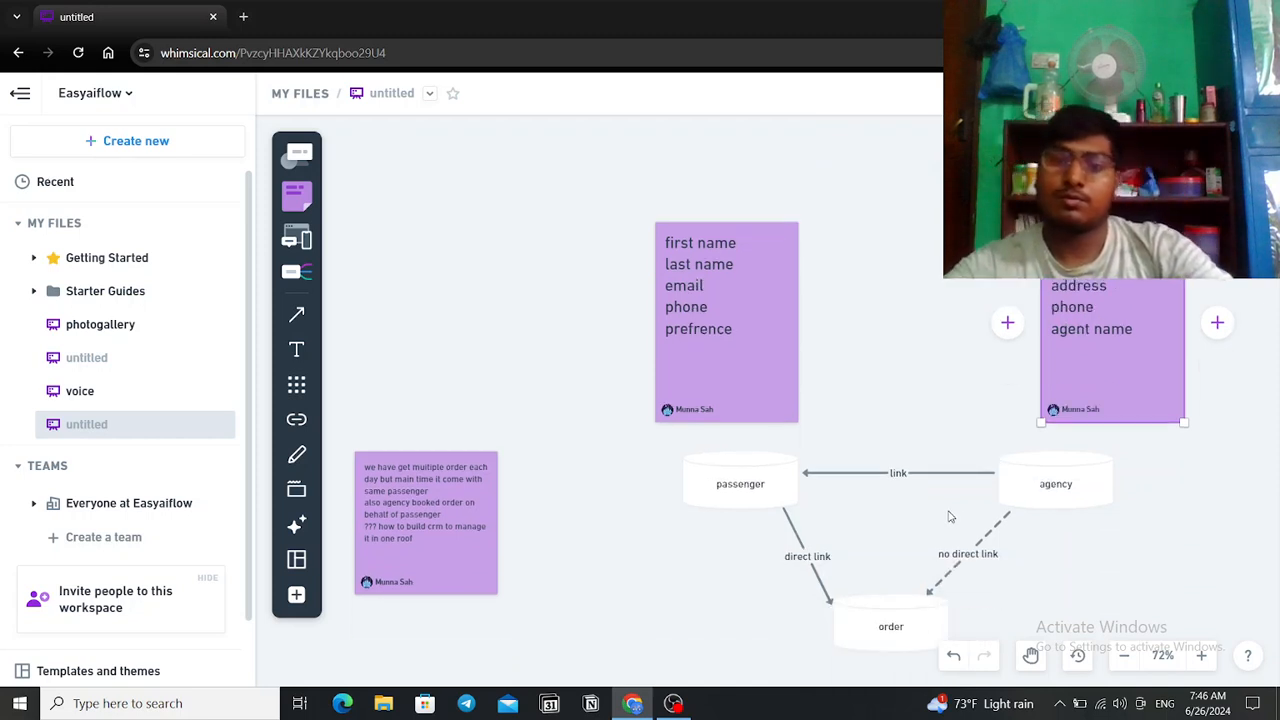
pyautogui.scroll(-1, 950, 514)
pyautogui.scroll(-1, 850, 202)
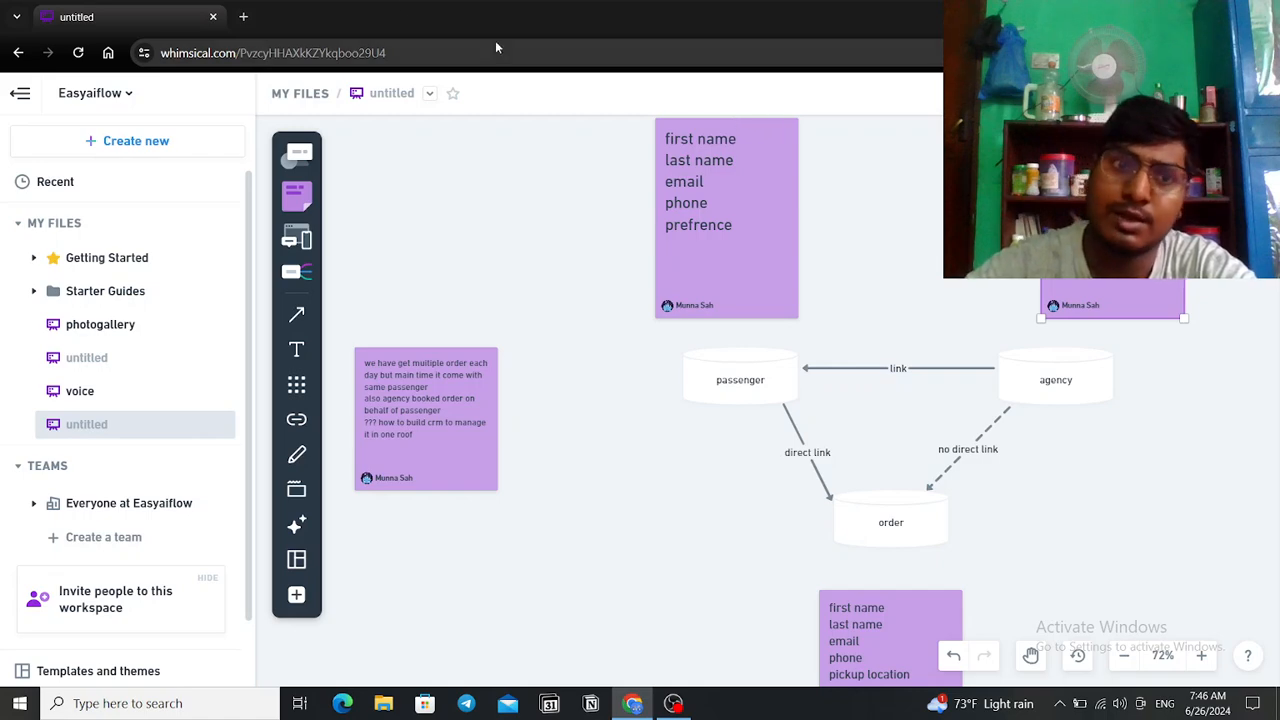
# Step: Open monday.com in a new Chrome tab
pyautogui.click(243, 17)
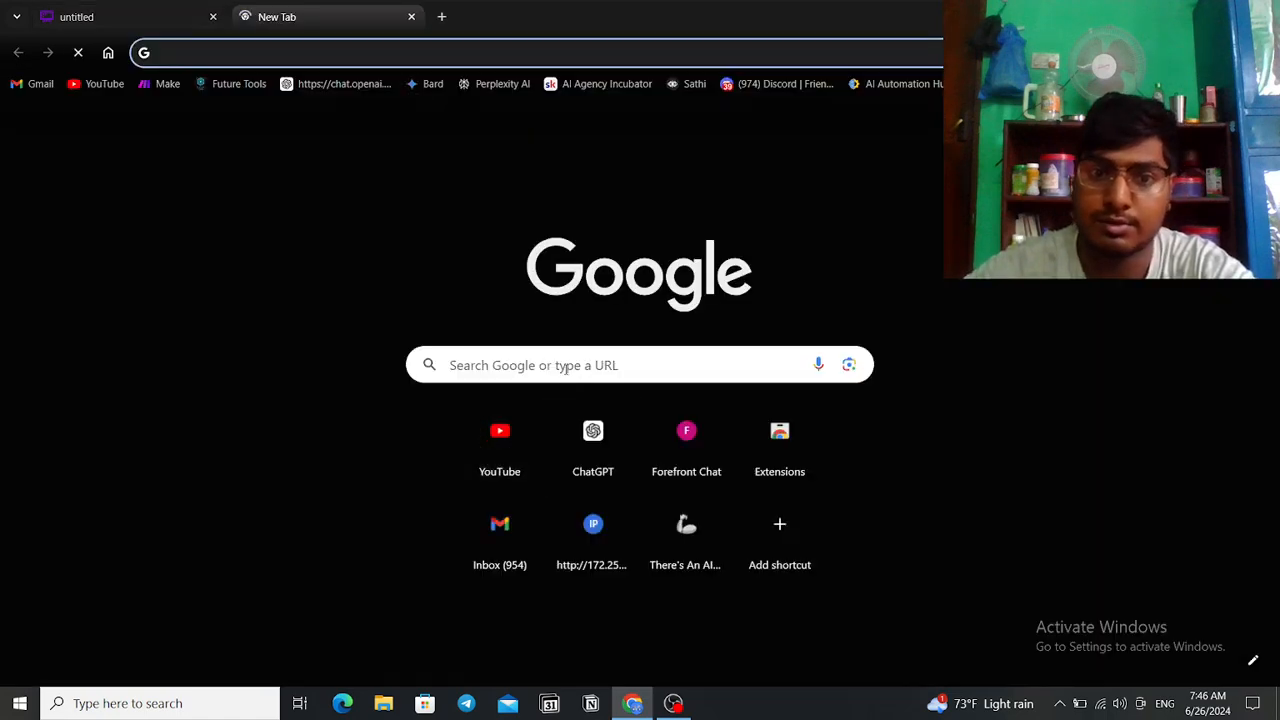
pyautogui.click(566, 367)
pyautogui.write('mond')
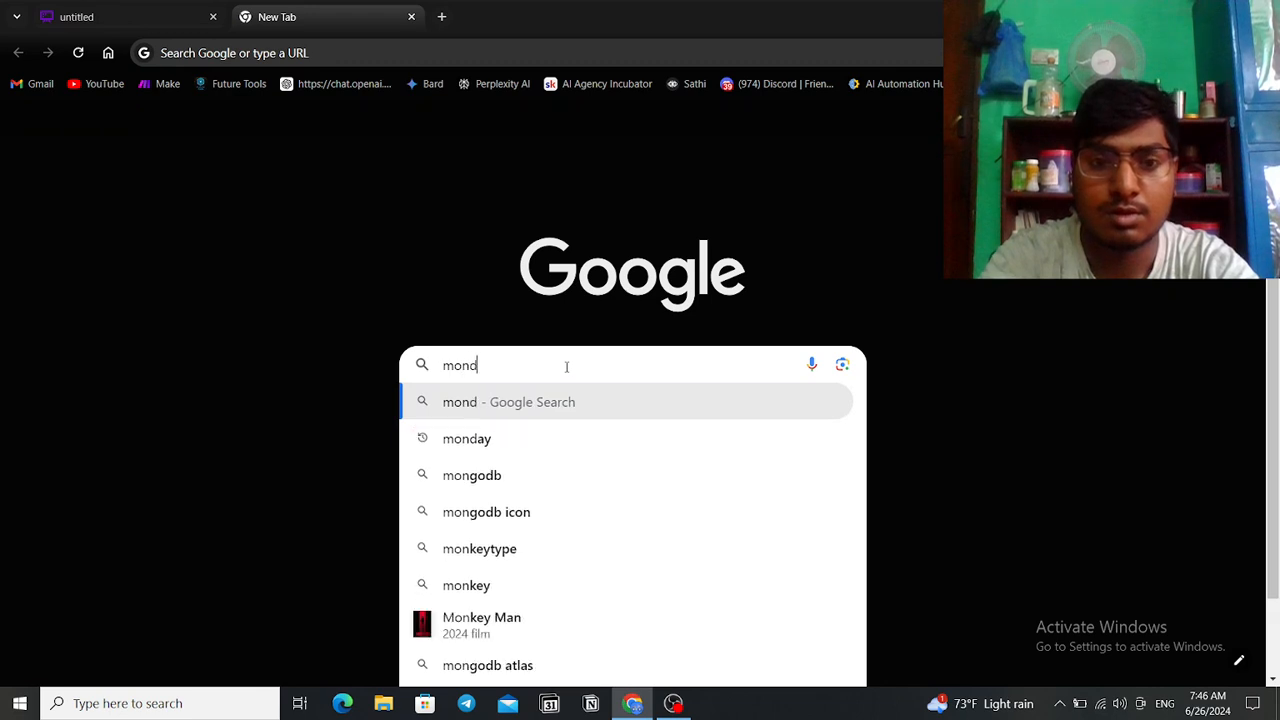
pyautogui.write('ay.com')
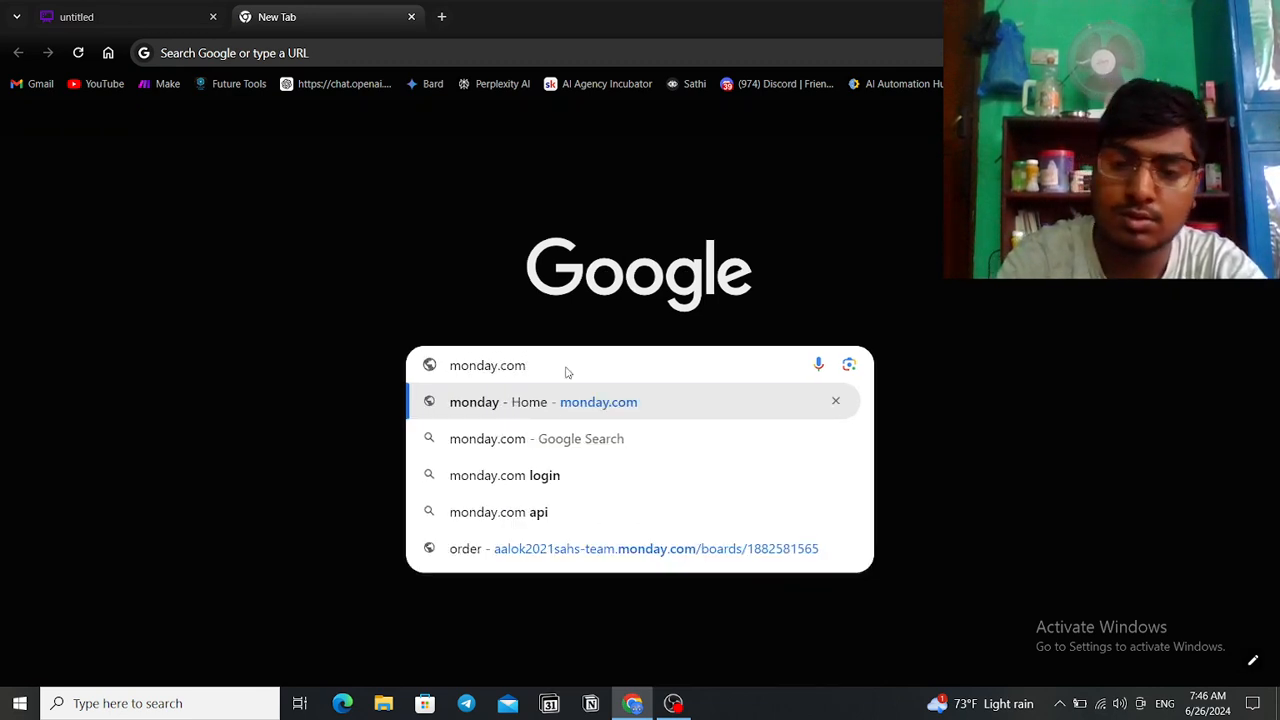
pyautogui.press('Return')
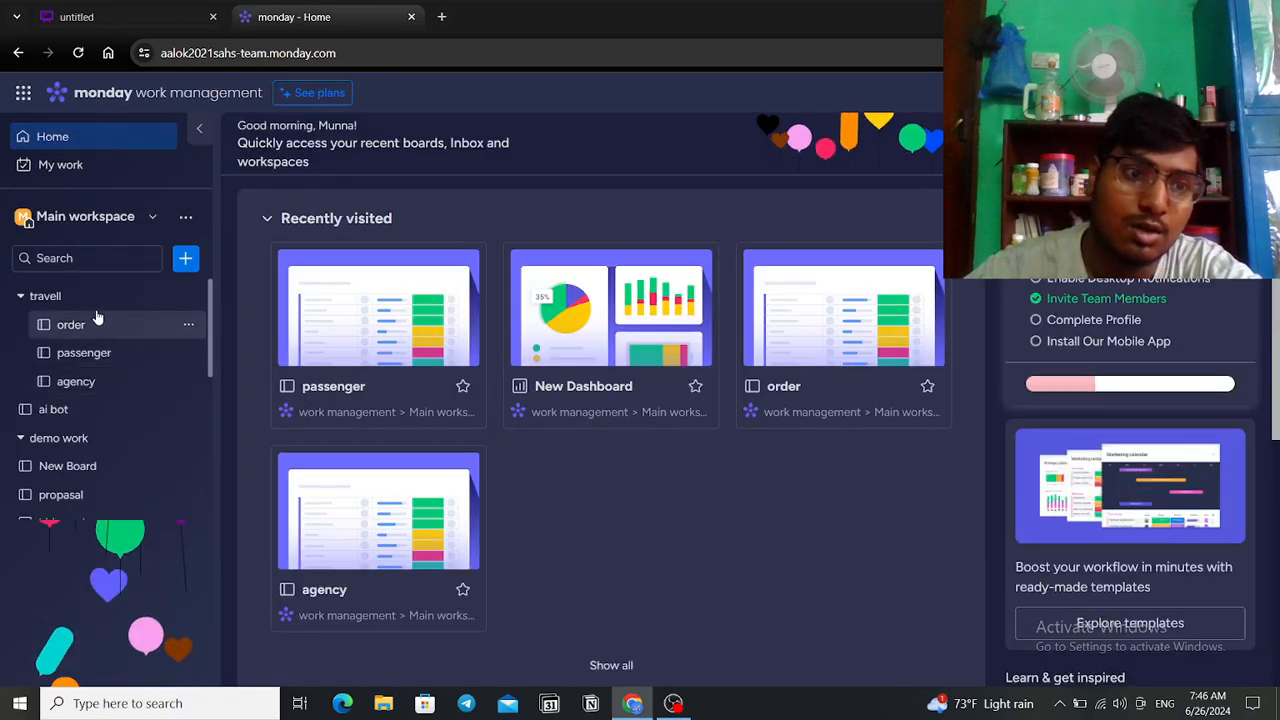
# Step: Open the order board from the travell folder in the sidebar
pyautogui.click(87, 296)
pyautogui.click(94, 297)
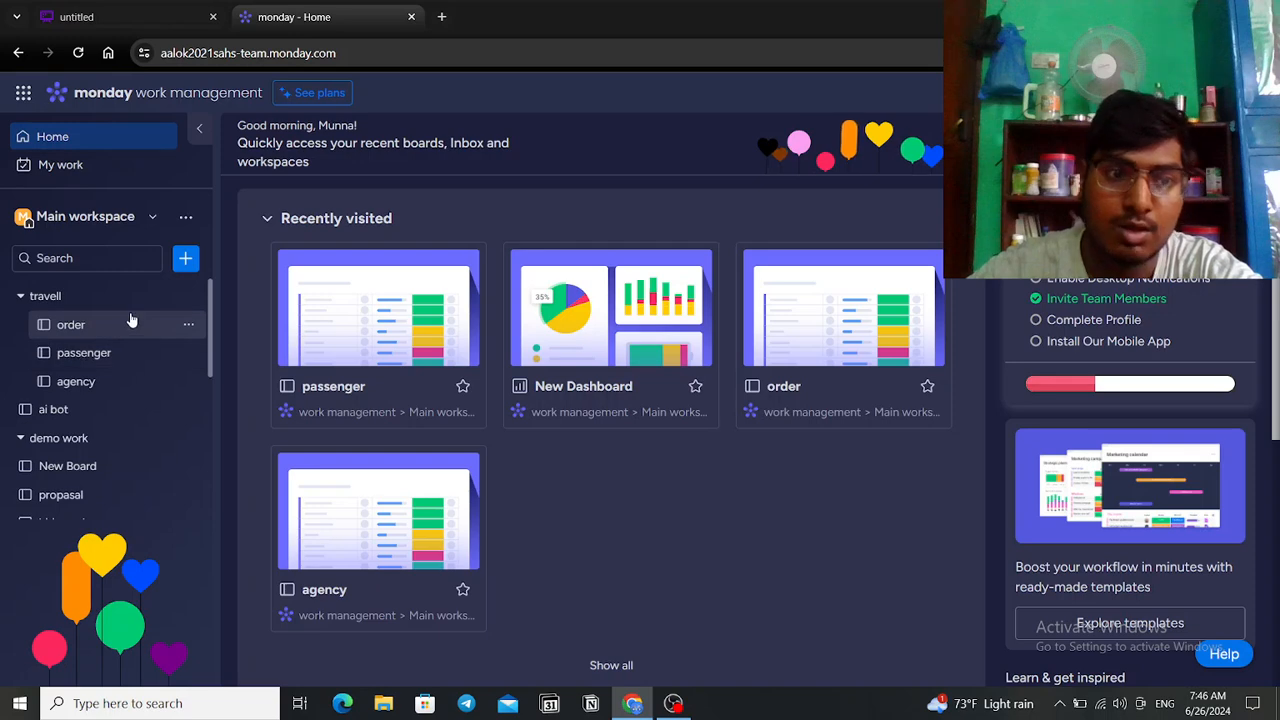
pyautogui.click(131, 324)
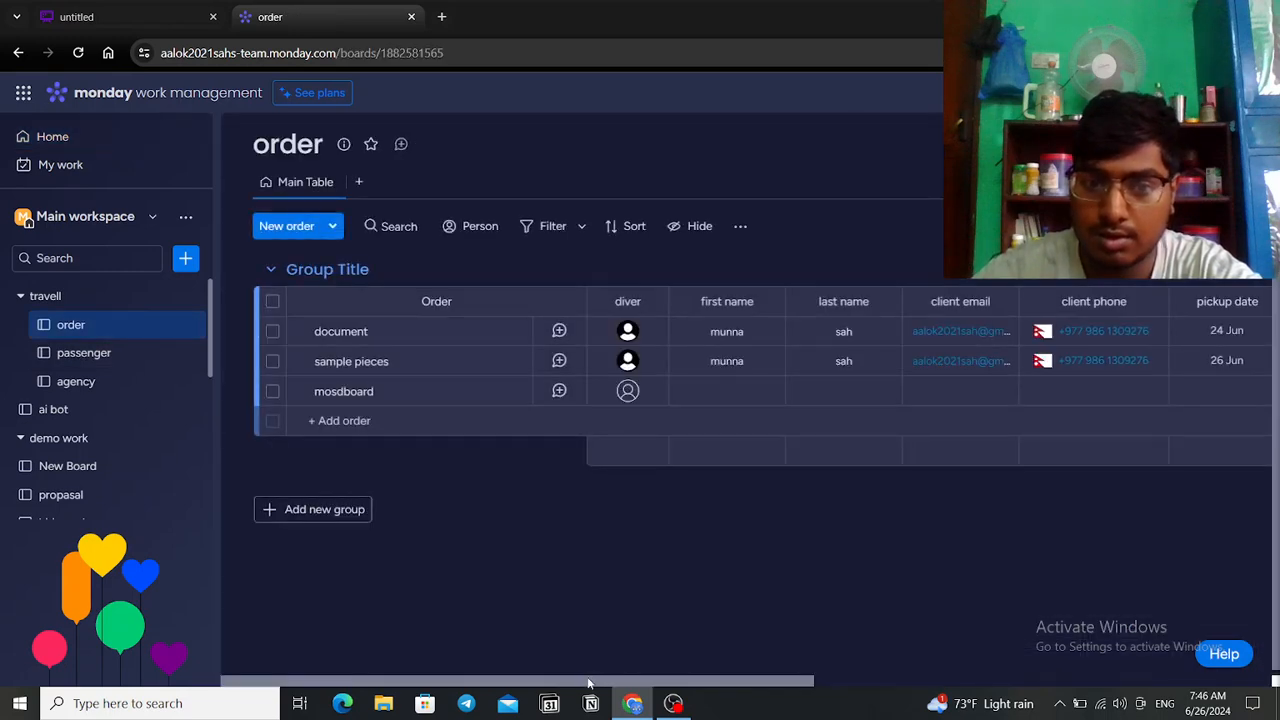
# Step: Scroll the order table right to the order value column totalling 1,500
pyautogui.moveTo(593, 683); pyautogui.dragTo(614, 681)
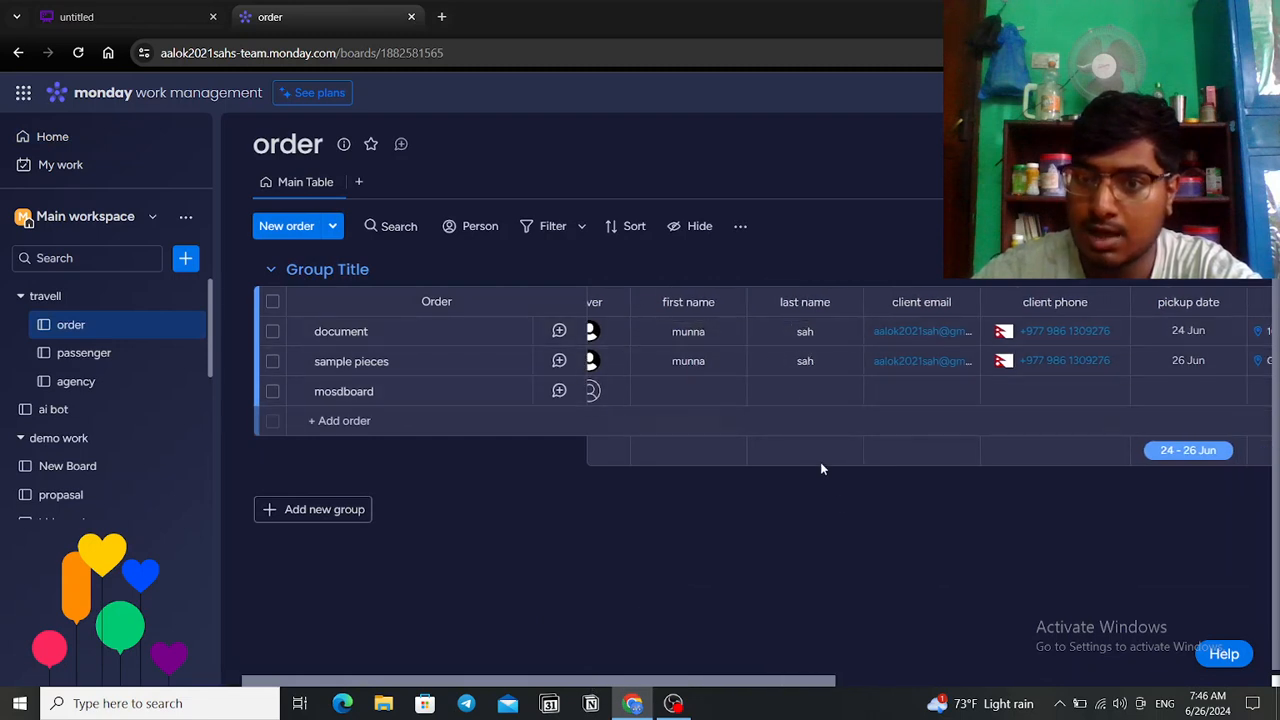
pyautogui.moveTo(794, 687); pyautogui.dragTo(840, 684)
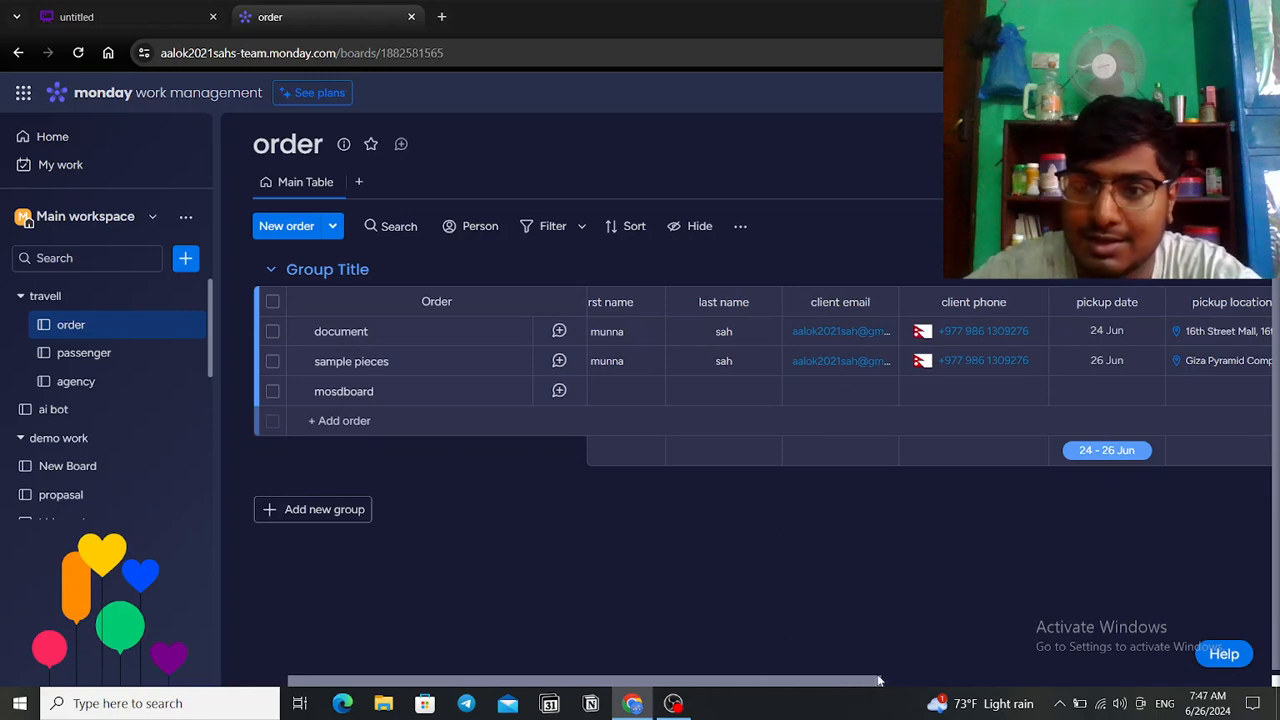
pyautogui.moveTo(852, 686); pyautogui.dragTo(1135, 688)
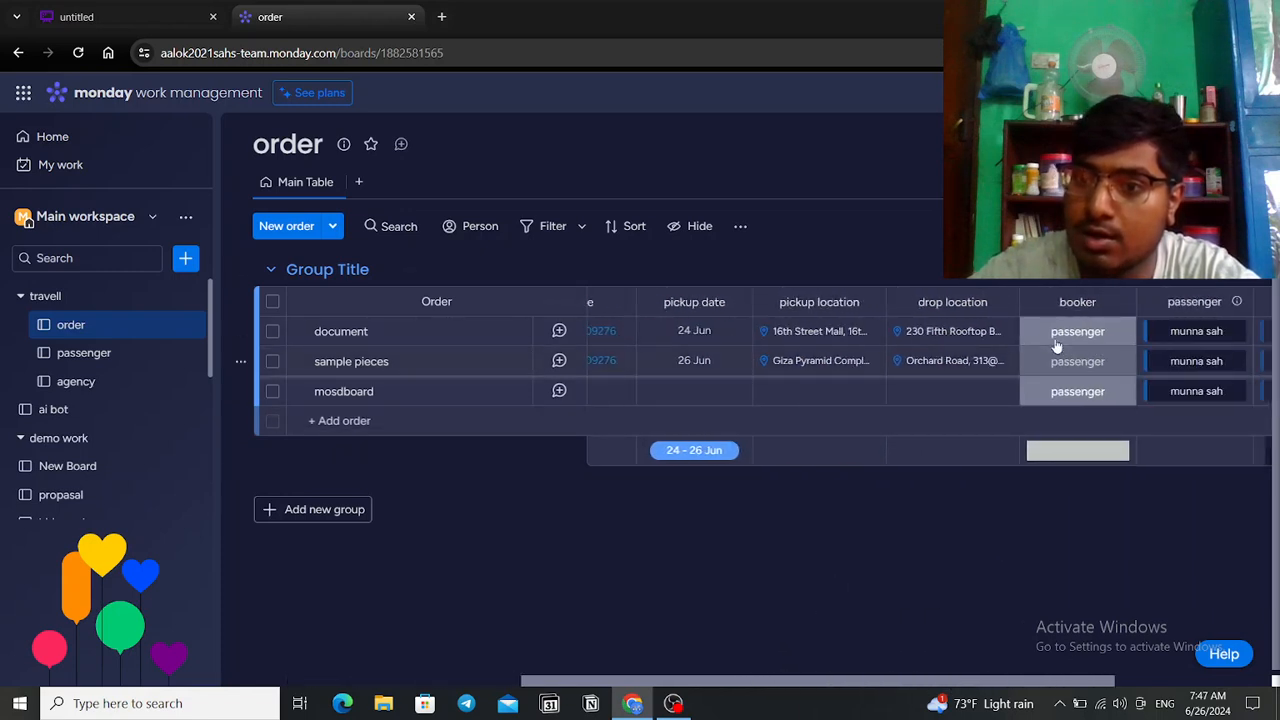
pyautogui.click(1078, 340)
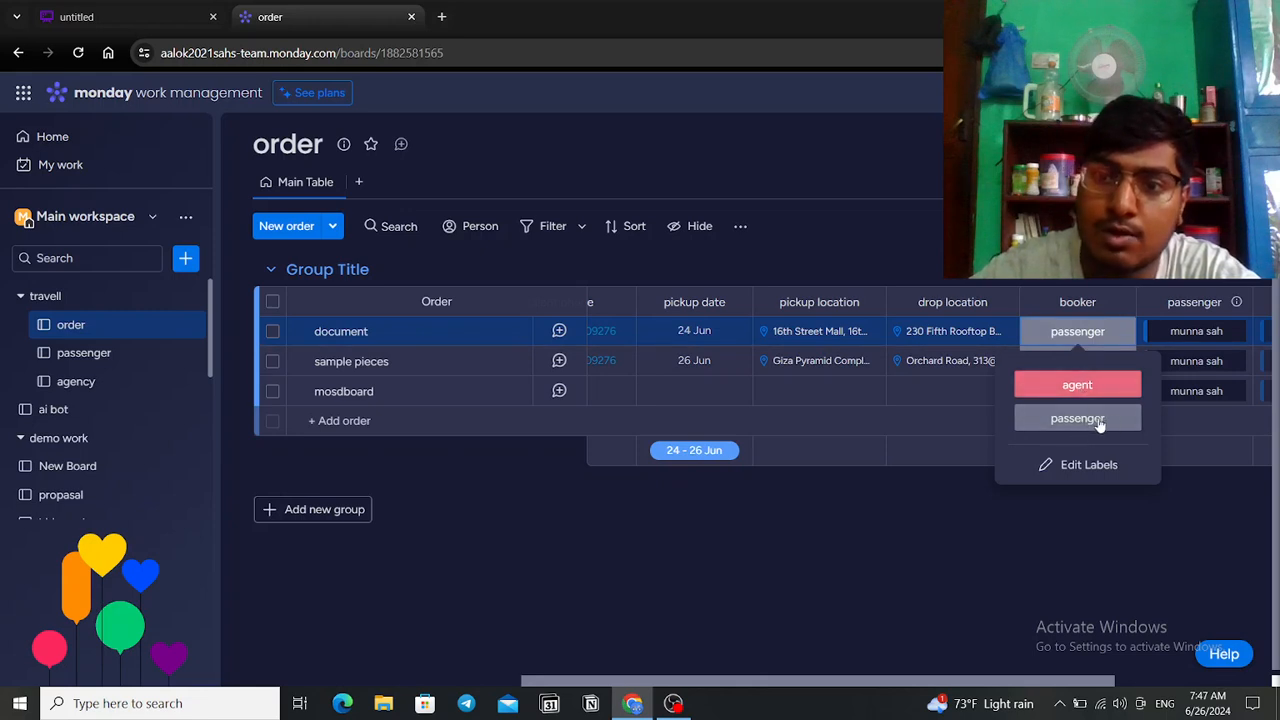
pyautogui.click(937, 536)
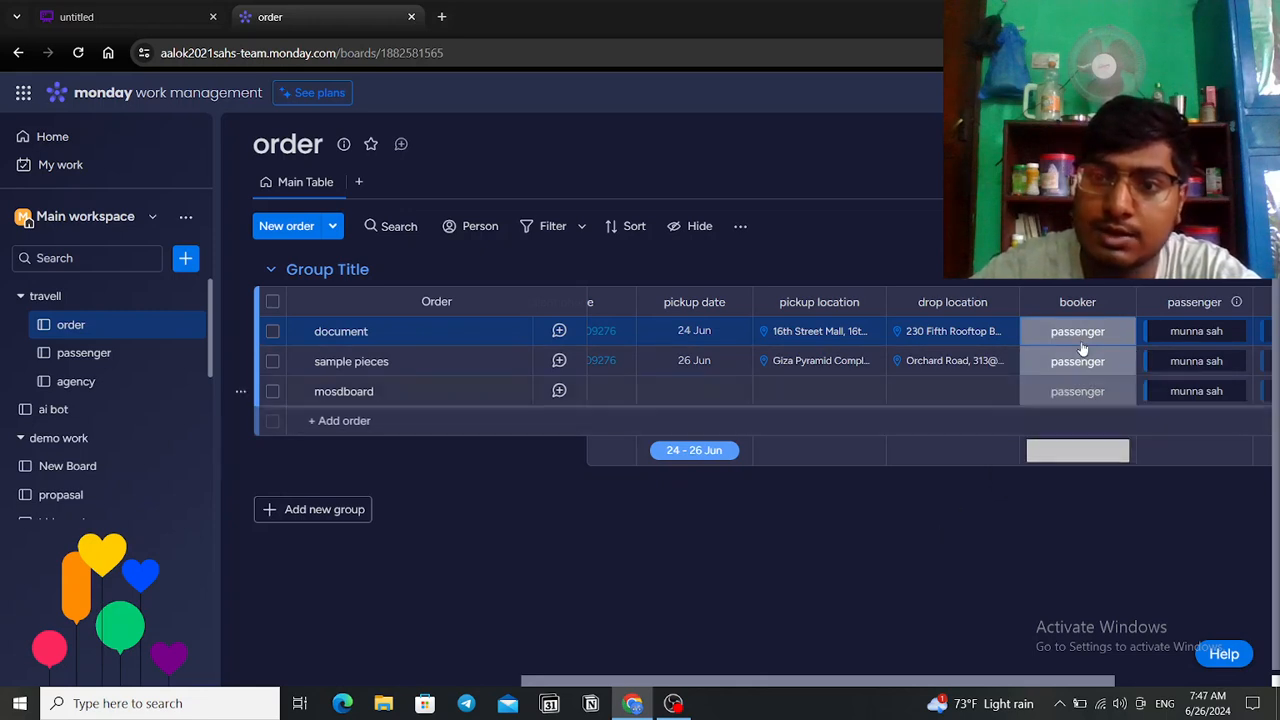
pyautogui.moveTo(1082, 681); pyautogui.dragTo(1159, 681)
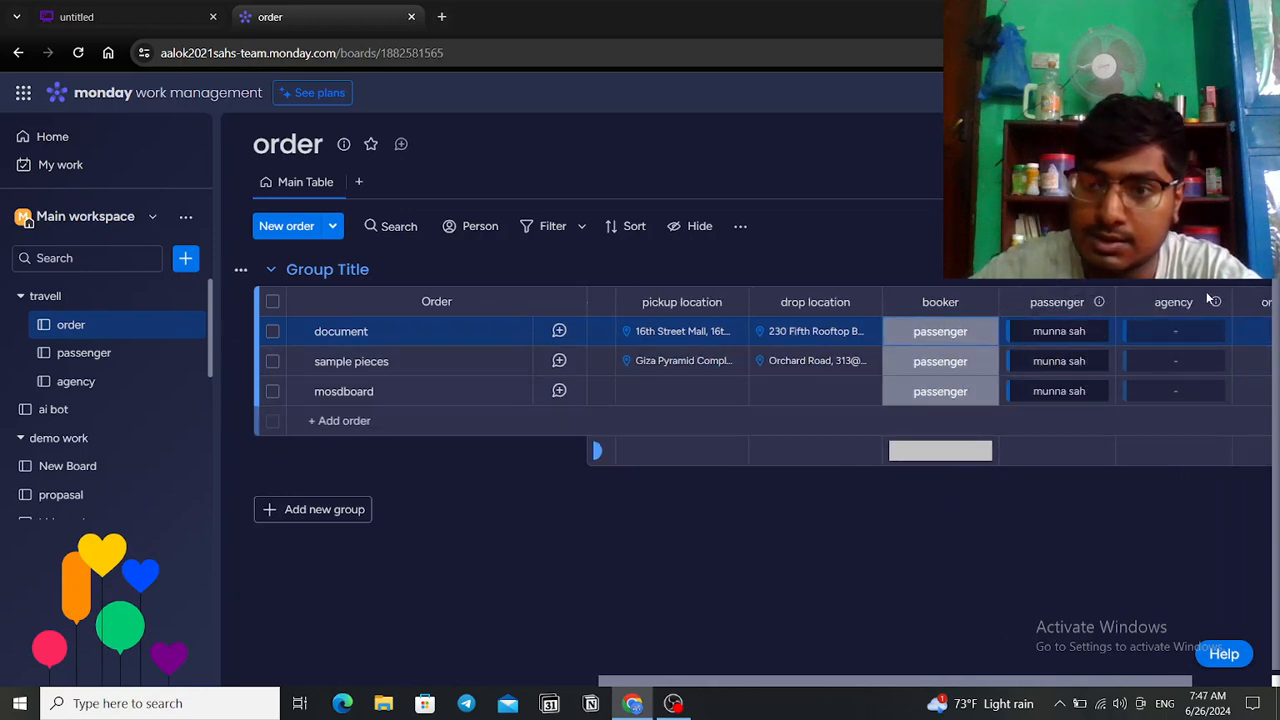
pyautogui.moveTo(1150, 683); pyautogui.dragTo(1230, 683)
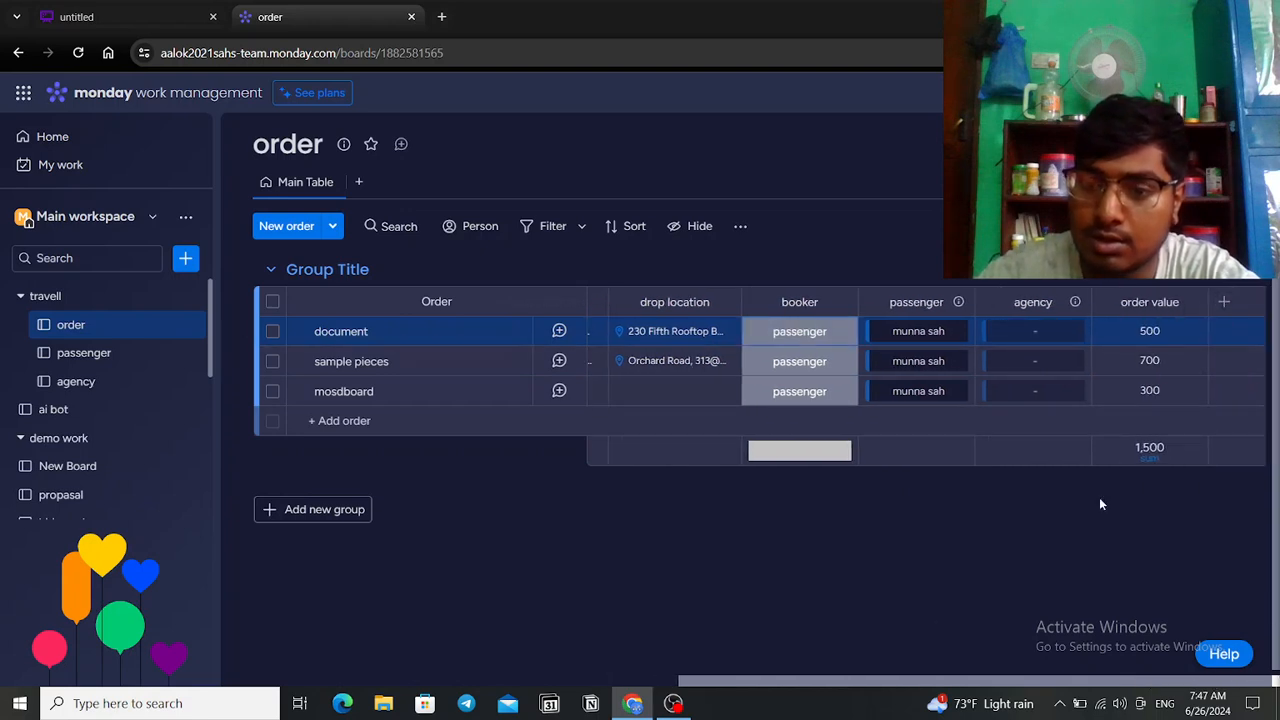
# Step: Add an empty Connect boards column to the order board, then switch to the passenger board
pyautogui.click(1224, 302)
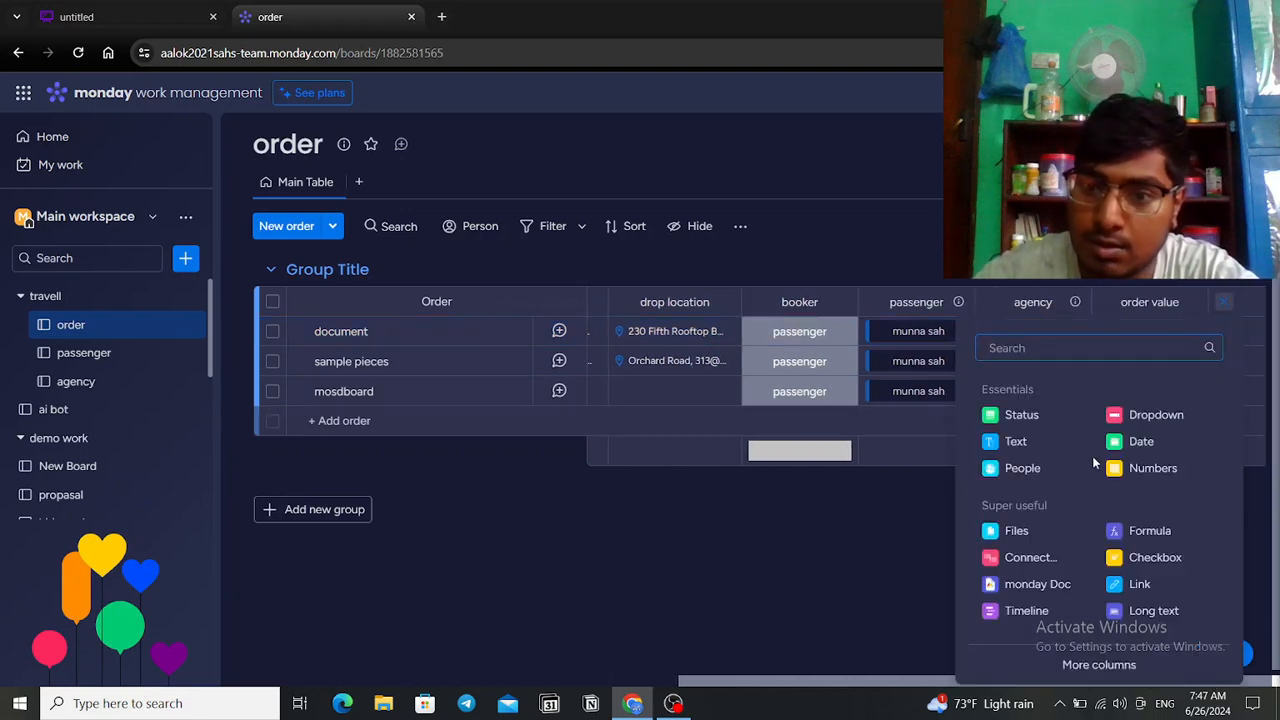
pyautogui.click(1040, 558)
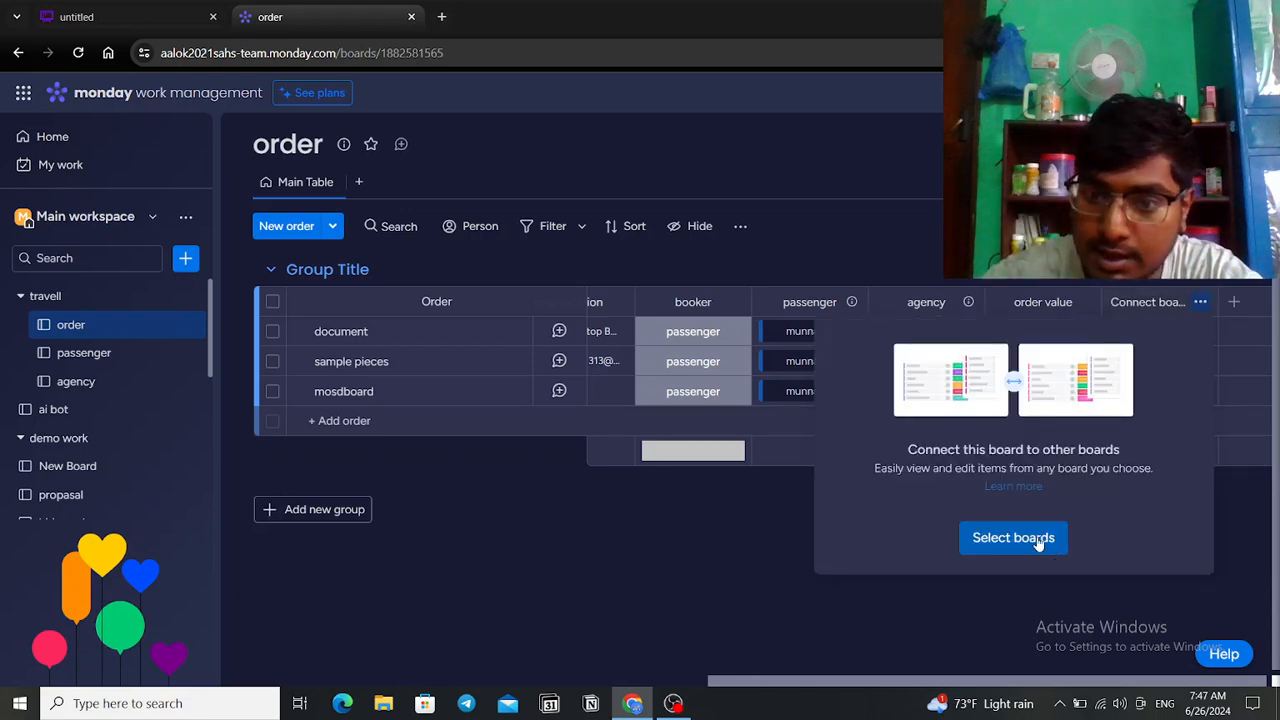
pyautogui.click(1043, 543)
pyautogui.click(716, 578)
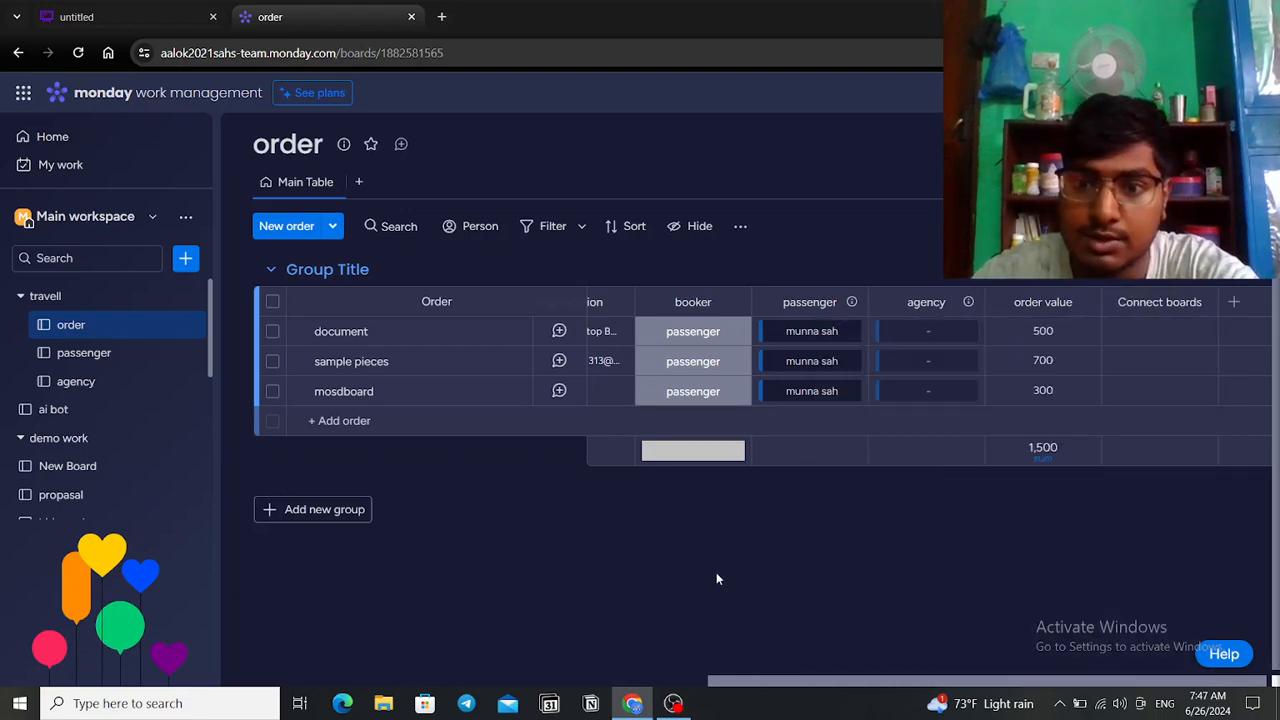
pyautogui.click(85, 355)
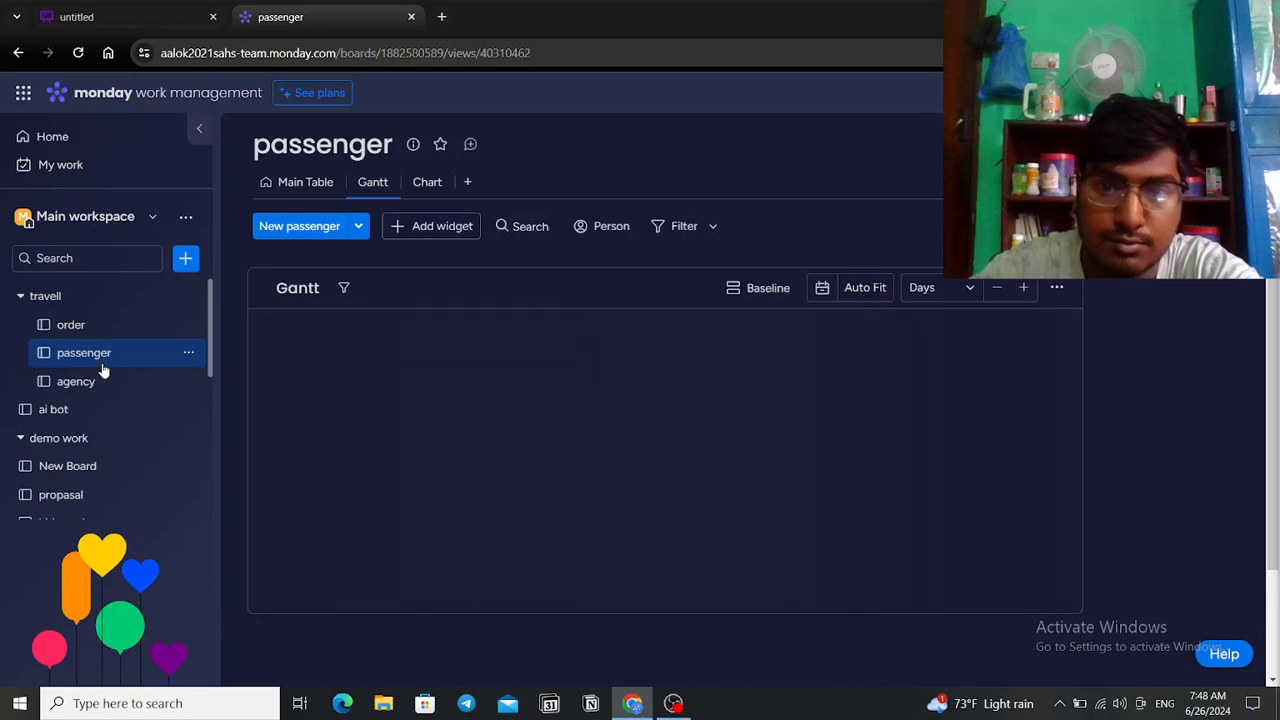
# Step: Review the passenger Main Table across to its link to order column, then return to orders
pyautogui.click(288, 188)
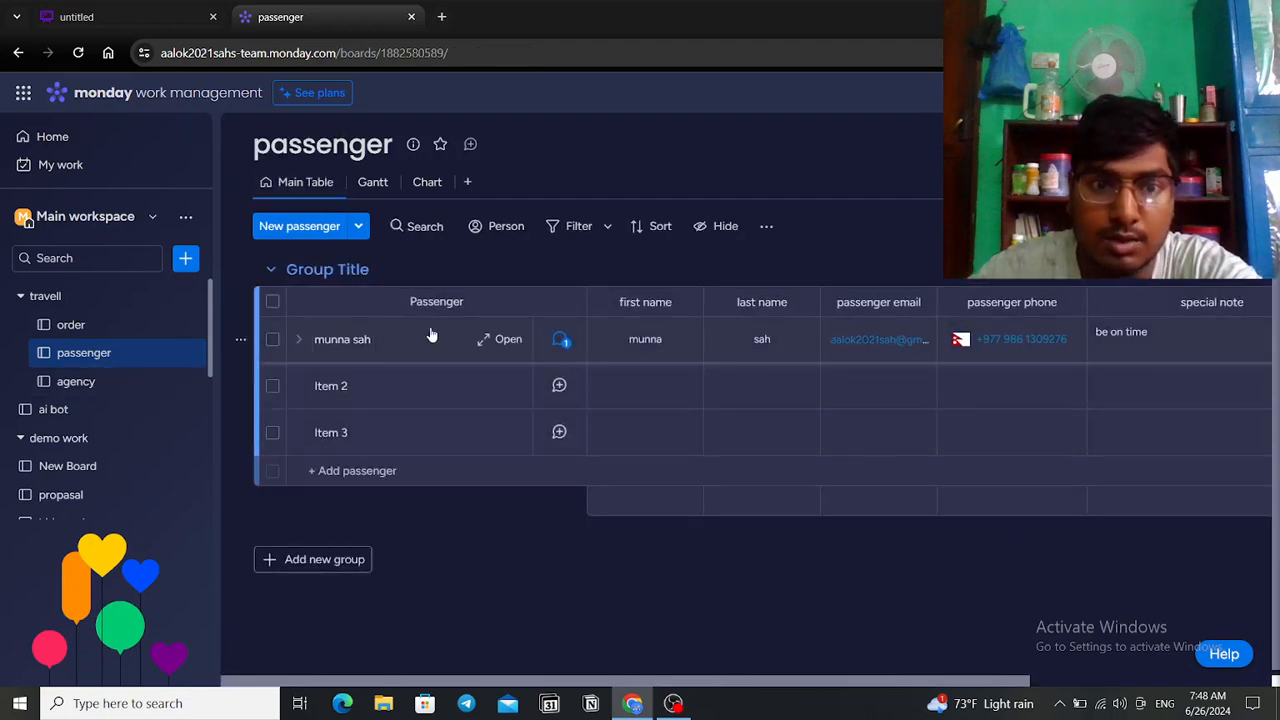
pyautogui.click(740, 339)
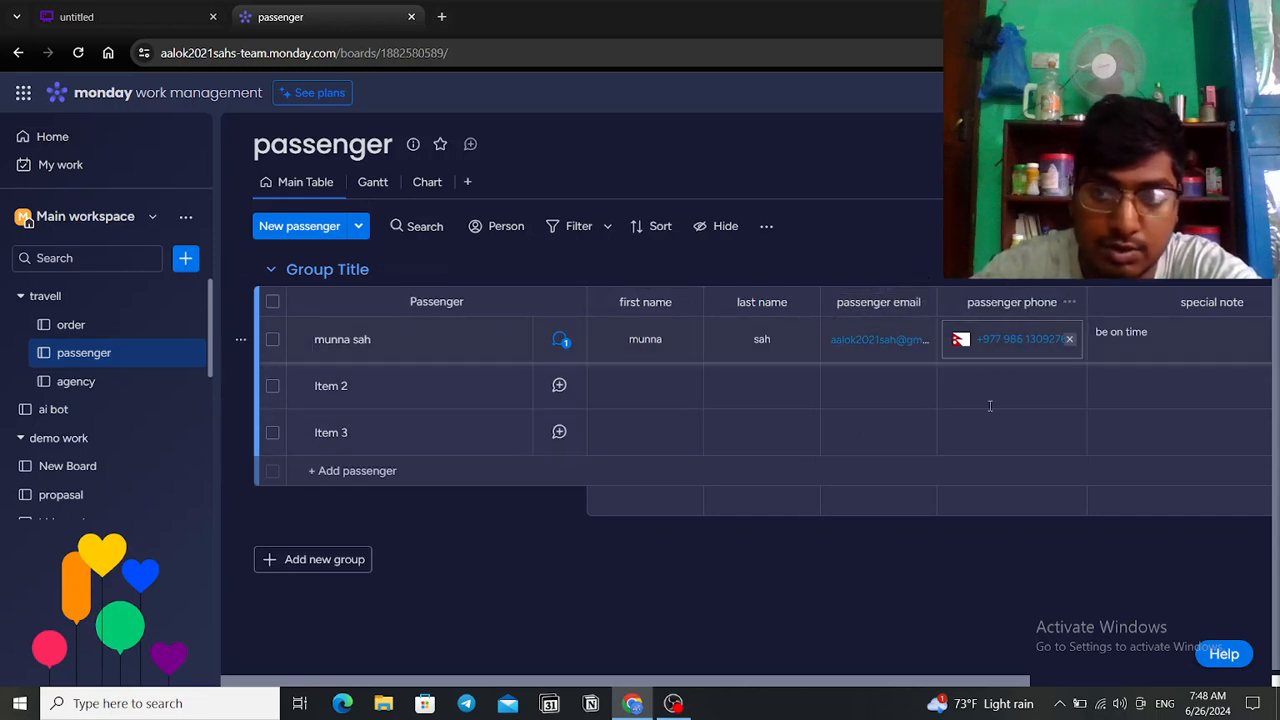
pyautogui.moveTo(958, 682); pyautogui.dragTo(1160, 680)
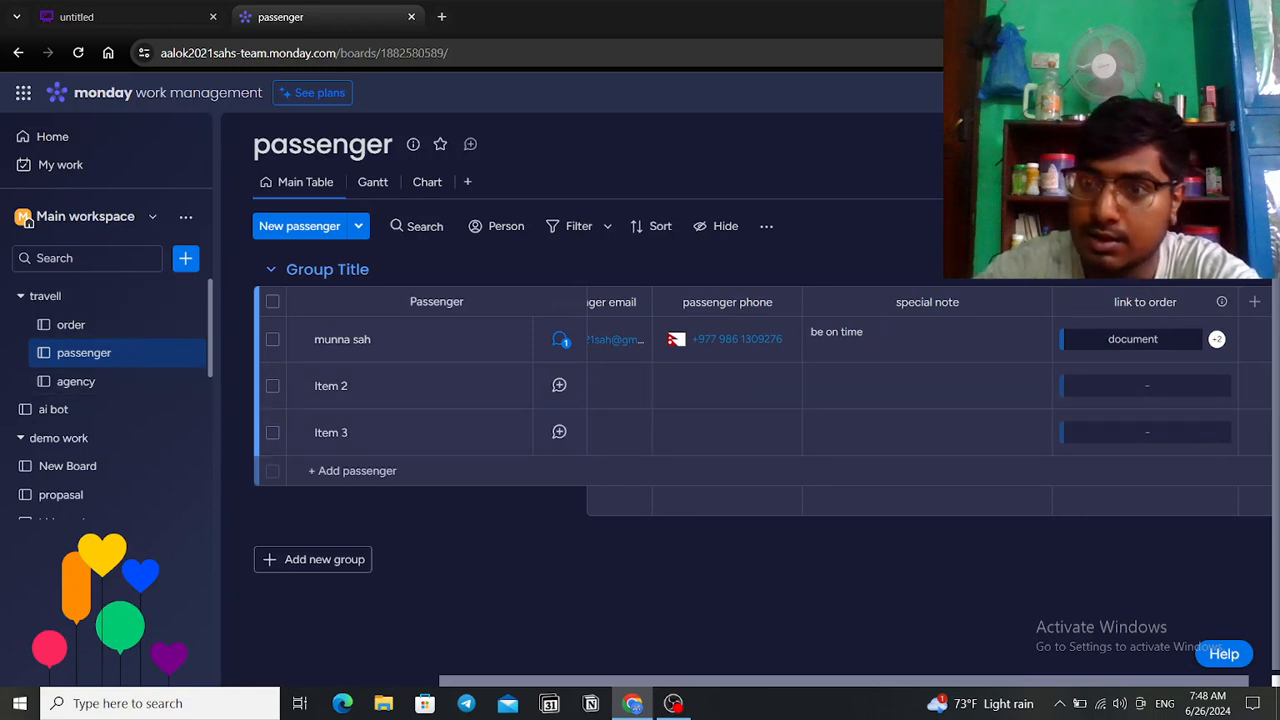
pyautogui.moveTo(981, 682); pyautogui.dragTo(1154, 671)
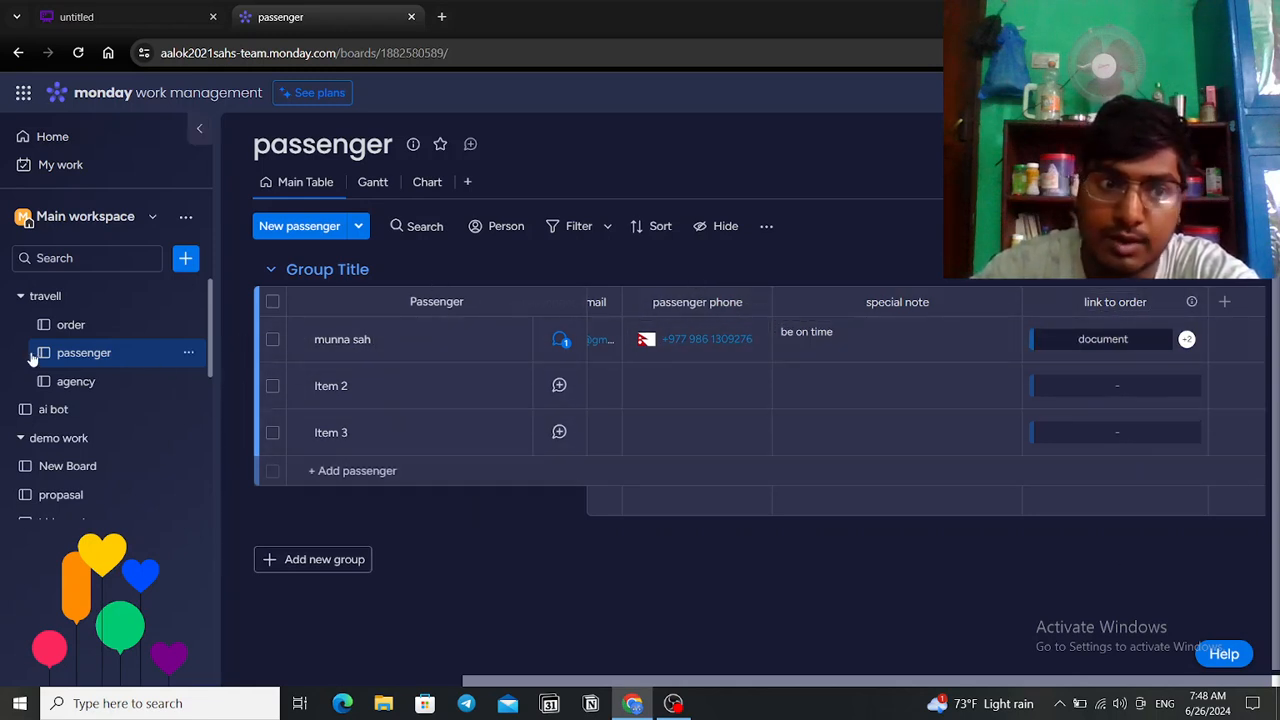
pyautogui.click(71, 324)
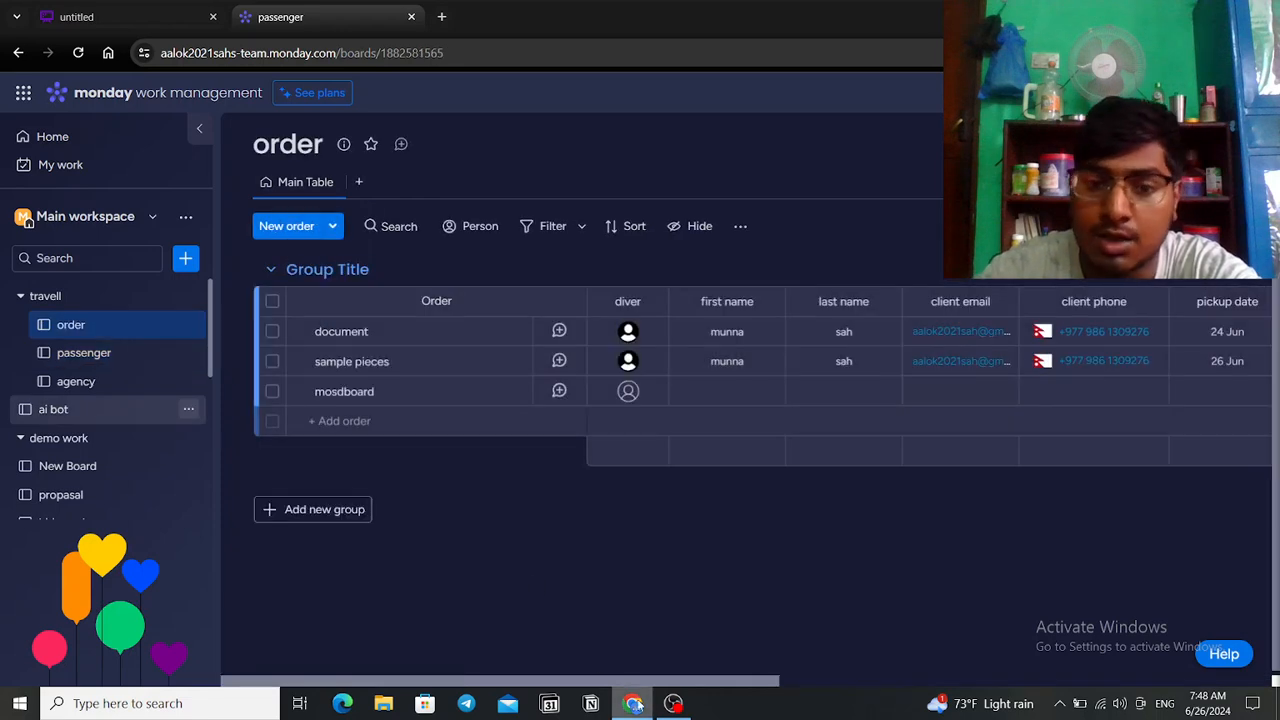
# Step: Tick the passenger board as the board linked by the order board's Connect boards column
pyautogui.moveTo(755, 685); pyautogui.dragTo(1256, 640)
pyautogui.click(1163, 301)
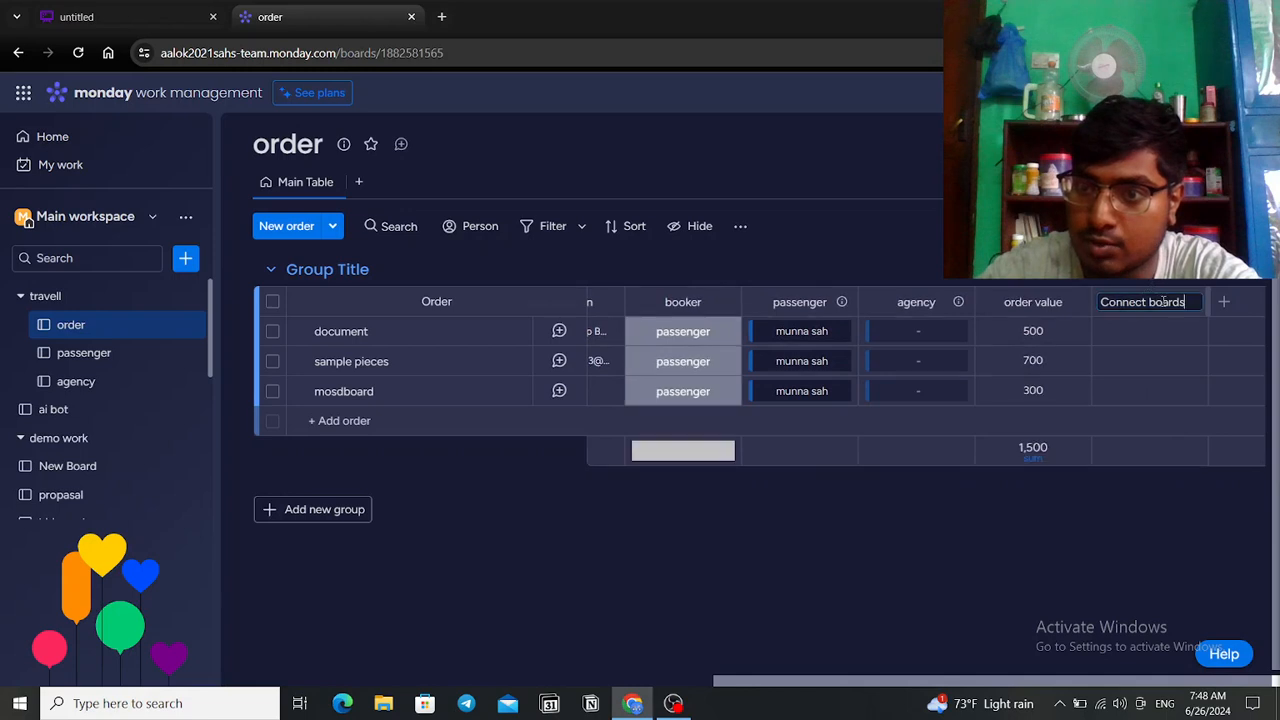
pyautogui.click(1197, 350)
pyautogui.click(1016, 541)
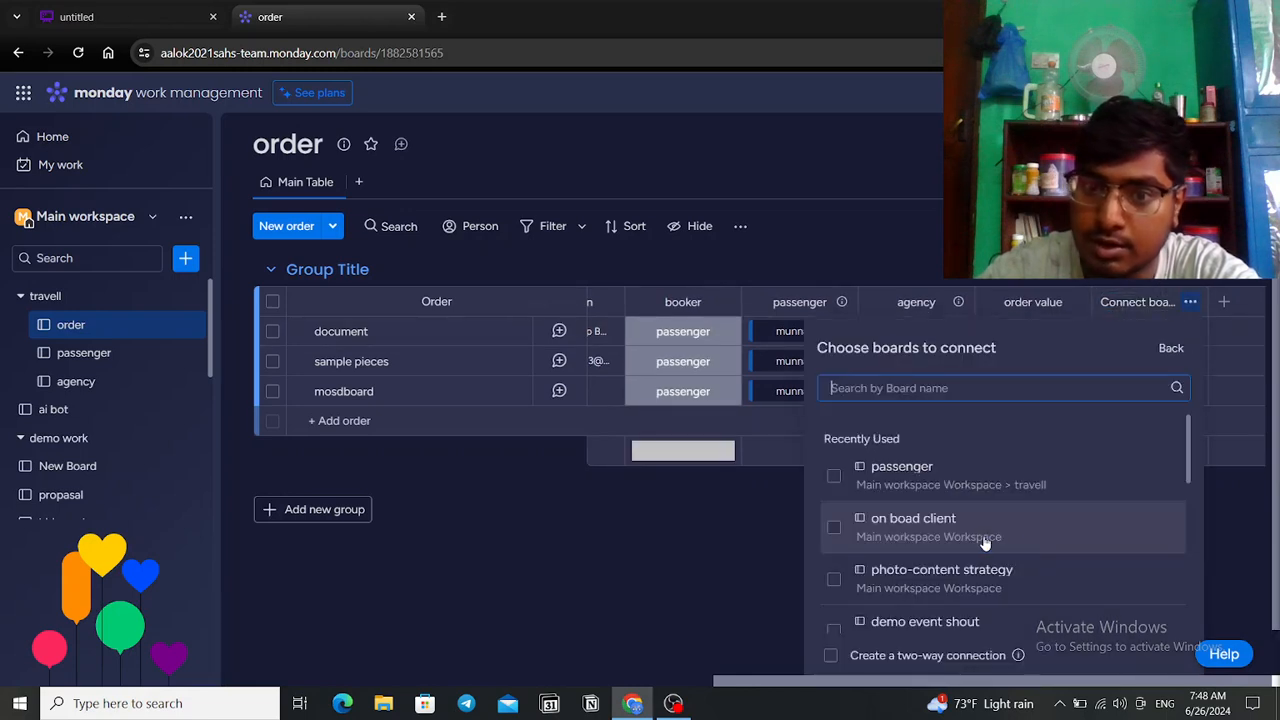
pyautogui.click(835, 477)
pyautogui.scroll(-3, 1006, 508)
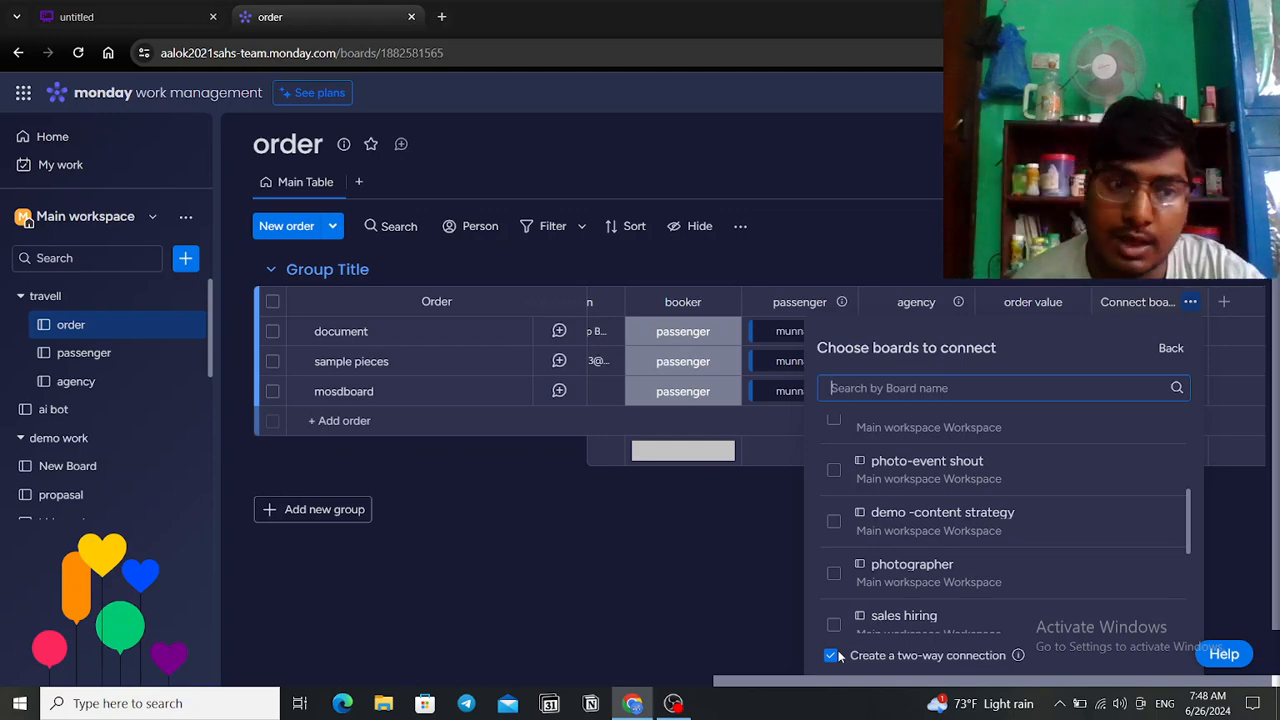
# Step: Return to the Whimsical diagram and pick the rectangle shape
pyautogui.click(85, 16)
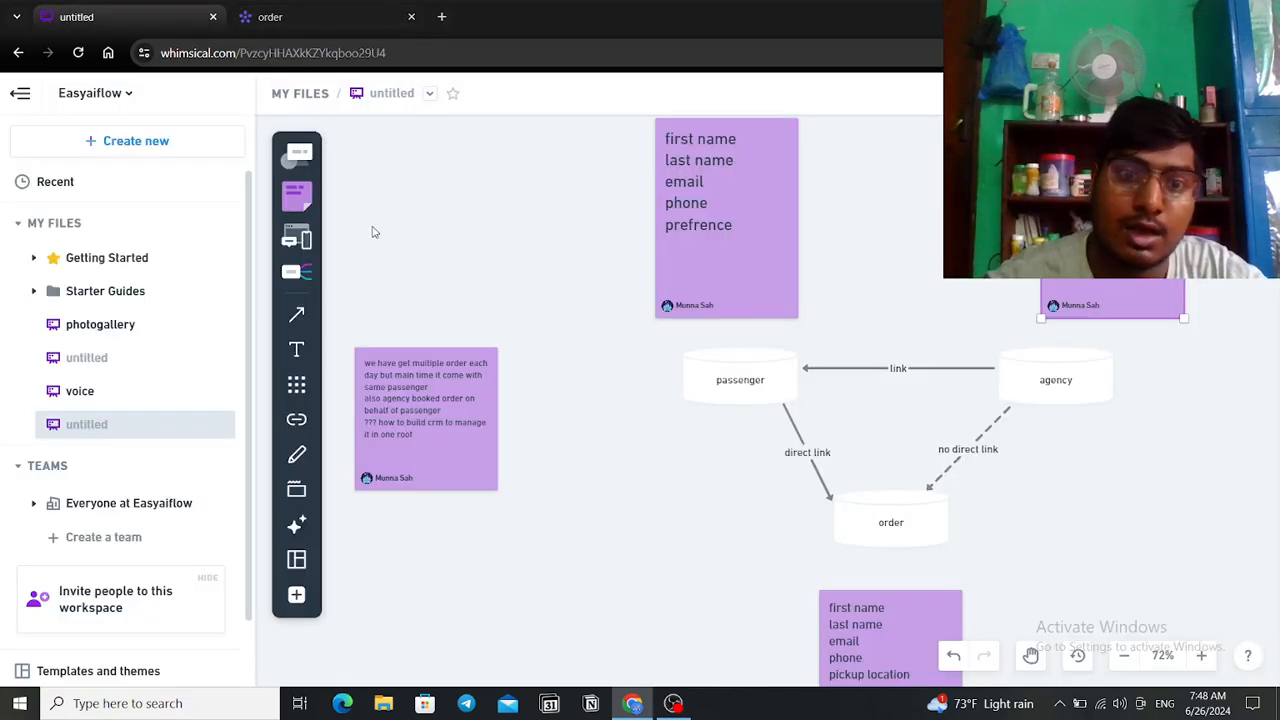
pyautogui.scroll(-3, 375, 240)
pyautogui.scroll(-5, 457, 380)
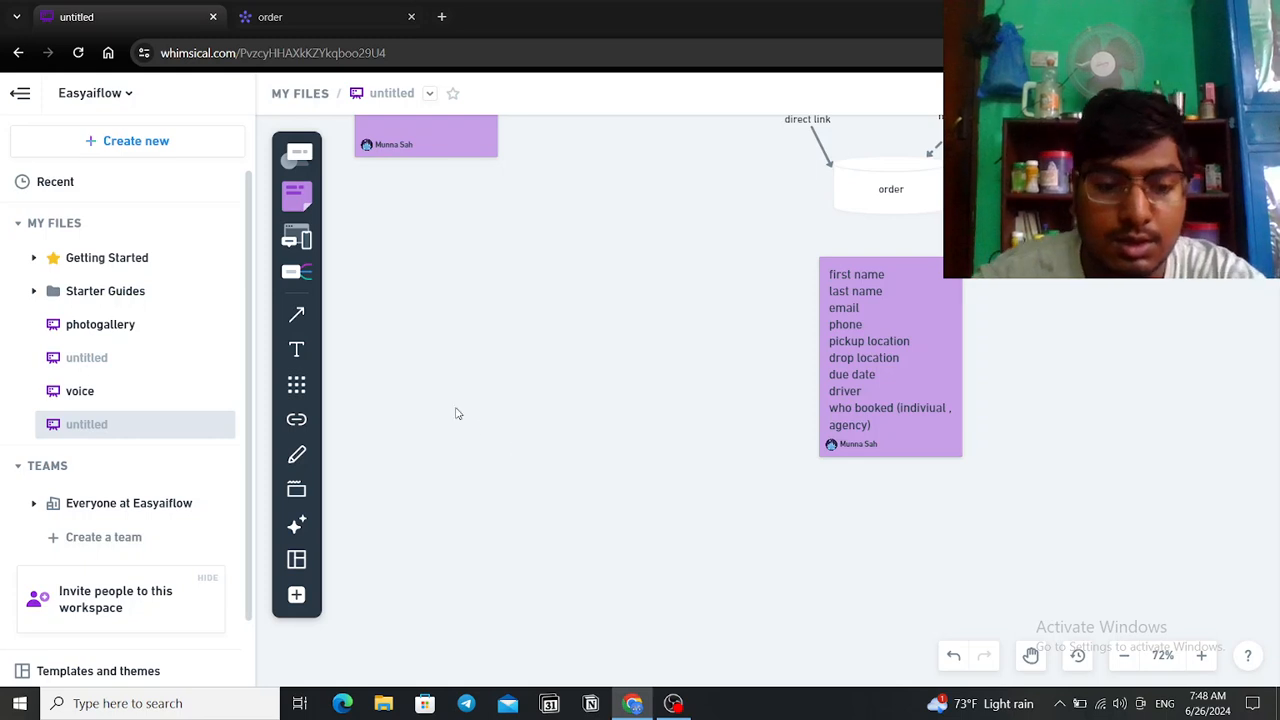
pyautogui.press('s')
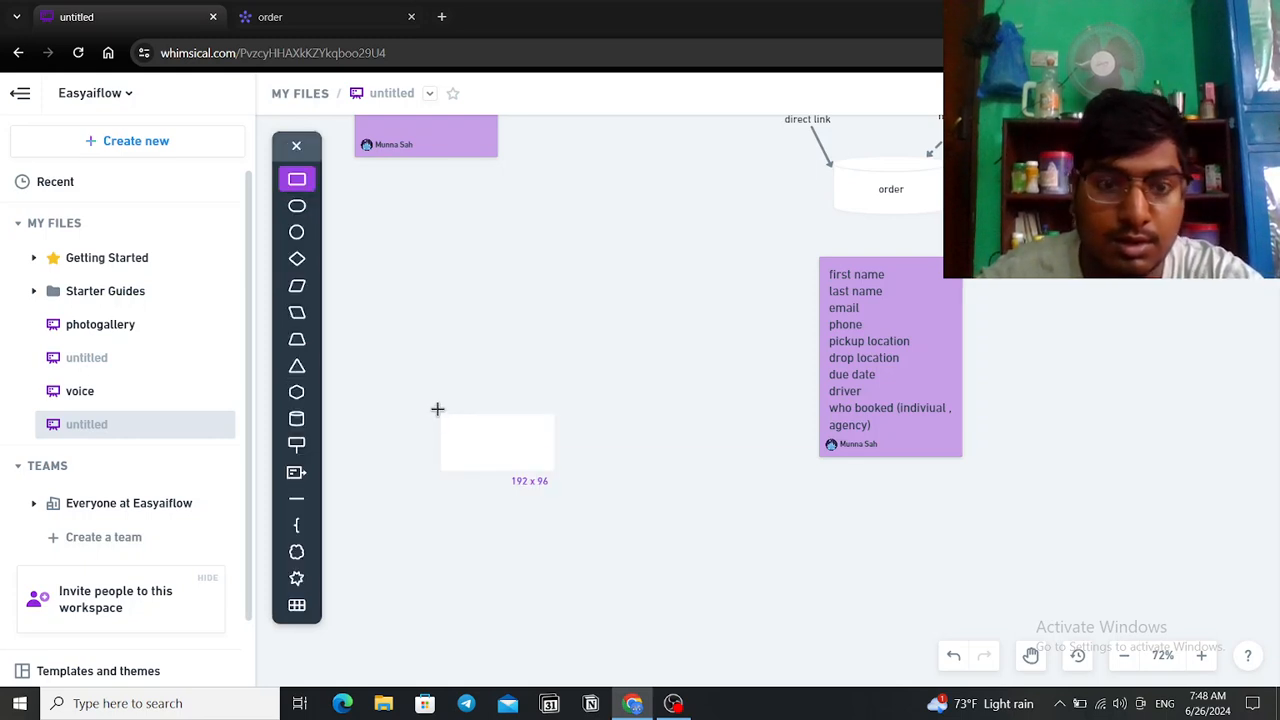
# Step: Place a box below the diagram labelled 'passenger'
pyautogui.click(420, 428)
pyautogui.write('pase')
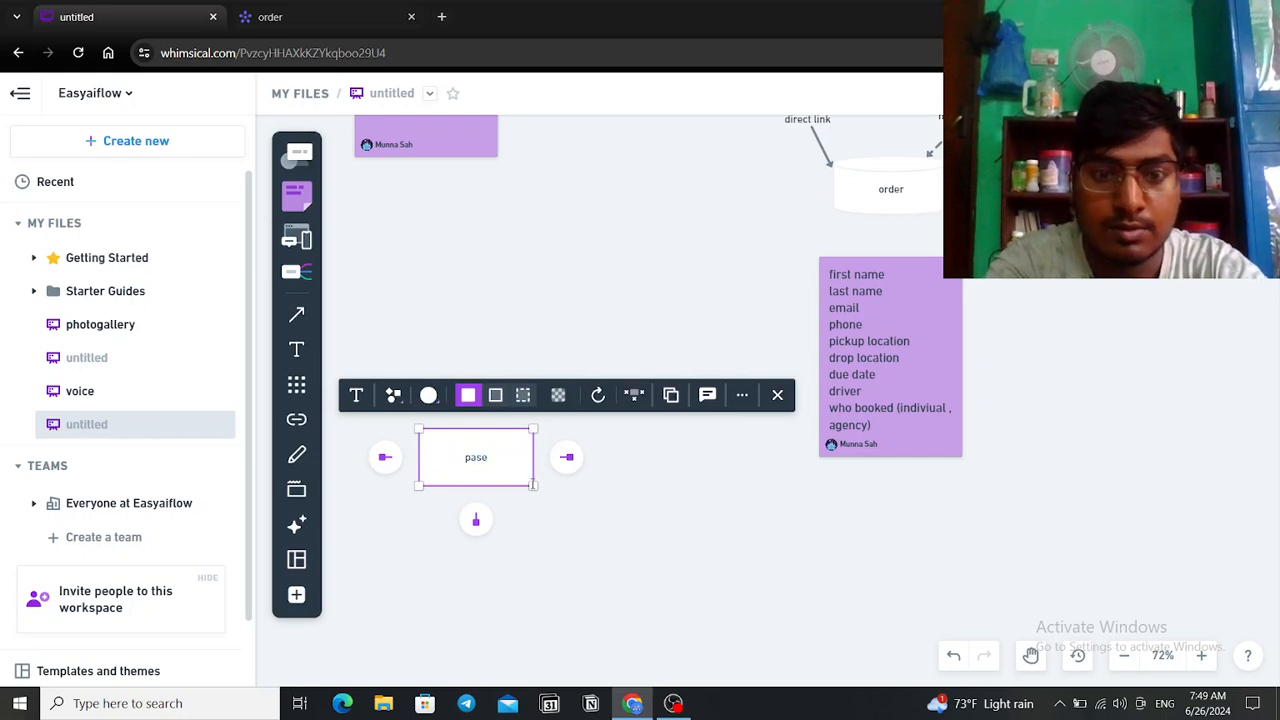
pyautogui.write('n')
pyautogui.press('BackSpace')
pyautogui.press('BackSpace')
pyautogui.write('senger')
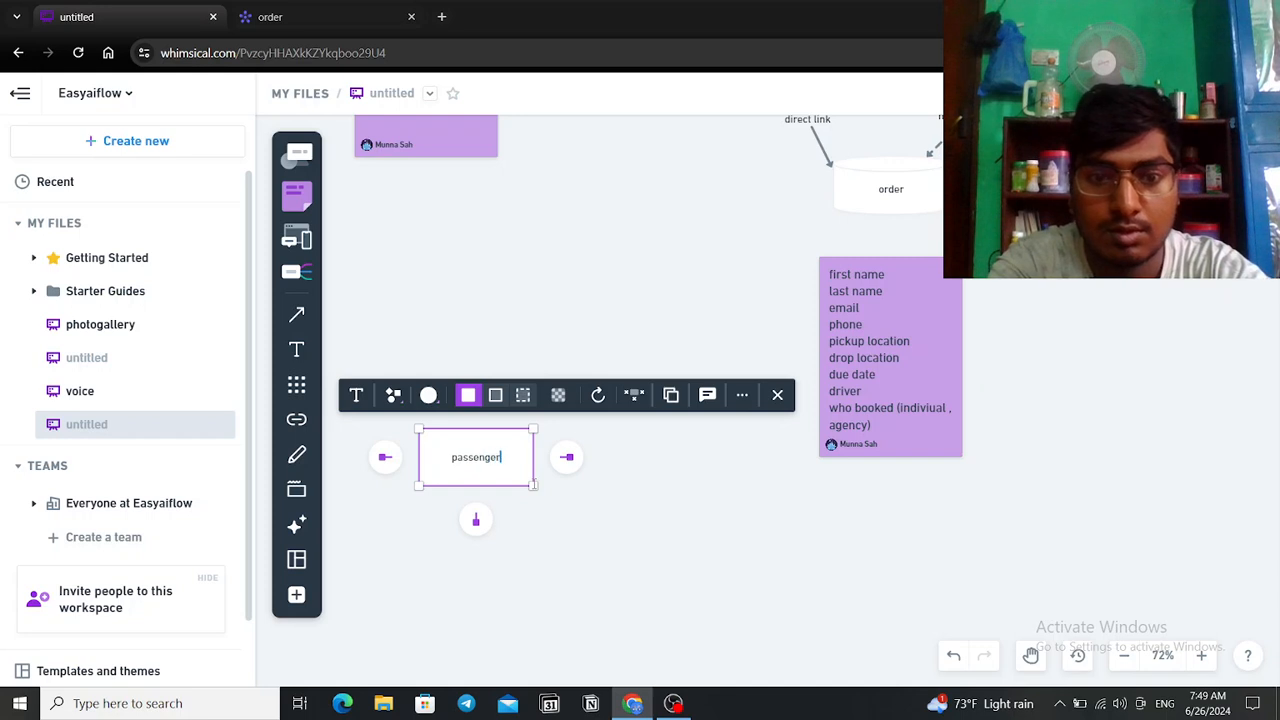
pyautogui.click(582, 546)
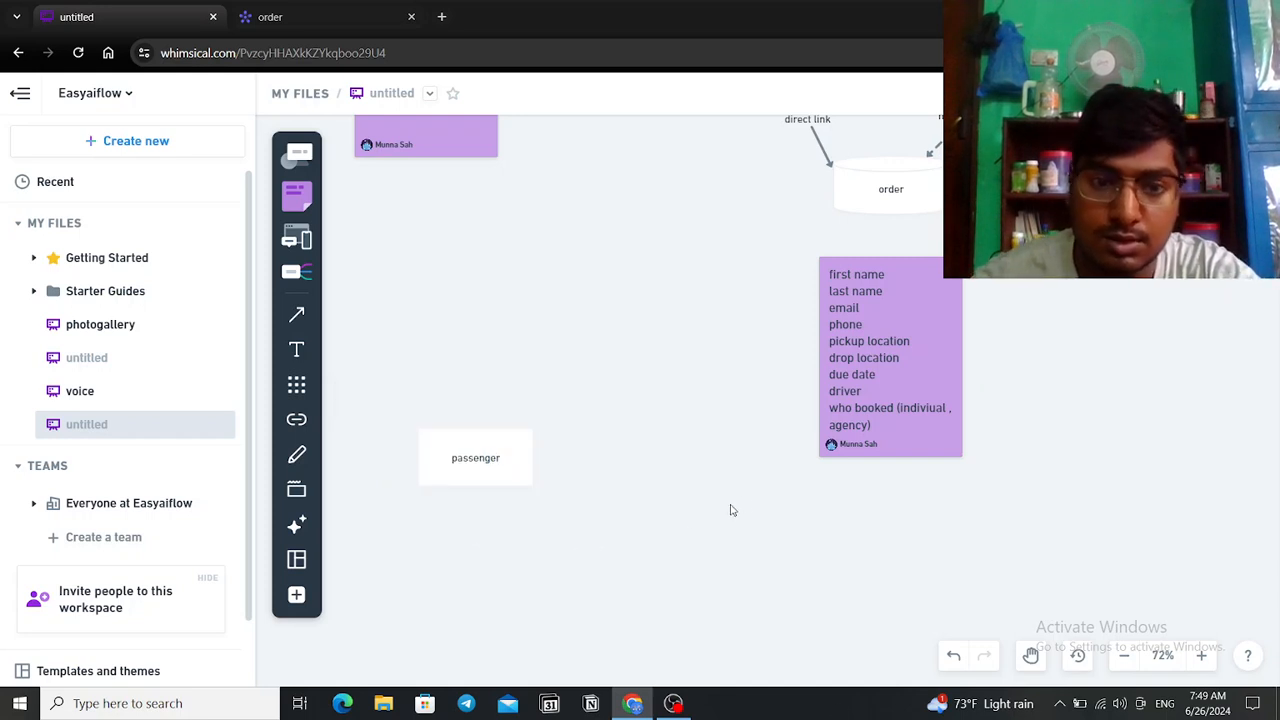
# Step: Add a second box labelled 'order' to the right of the passenger box
pyautogui.press('r')
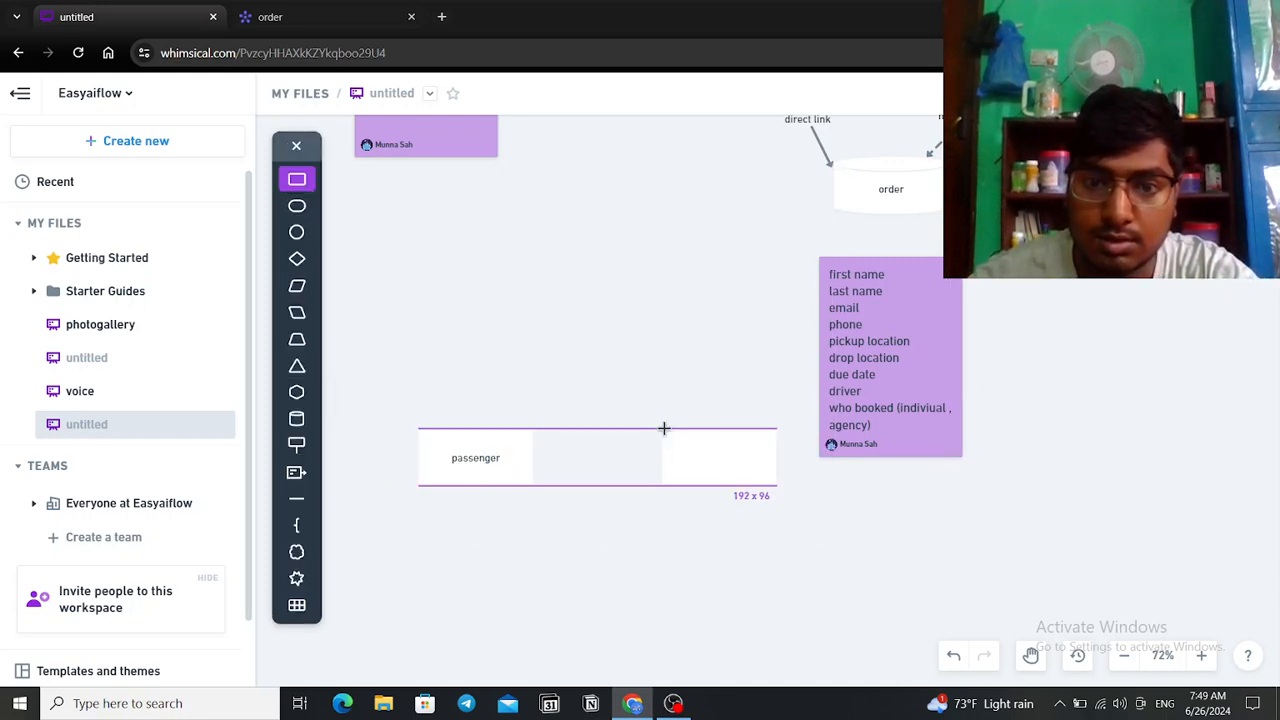
pyautogui.click(676, 428)
pyautogui.write('order')
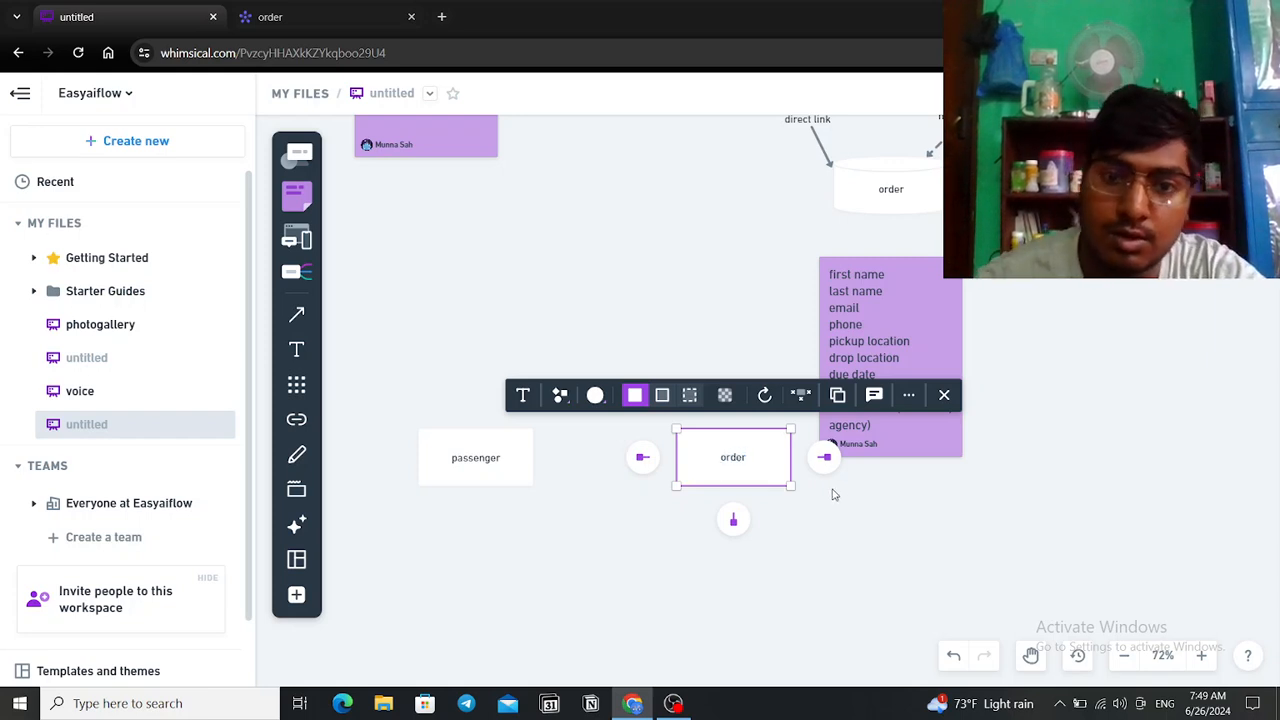
pyautogui.click(623, 543)
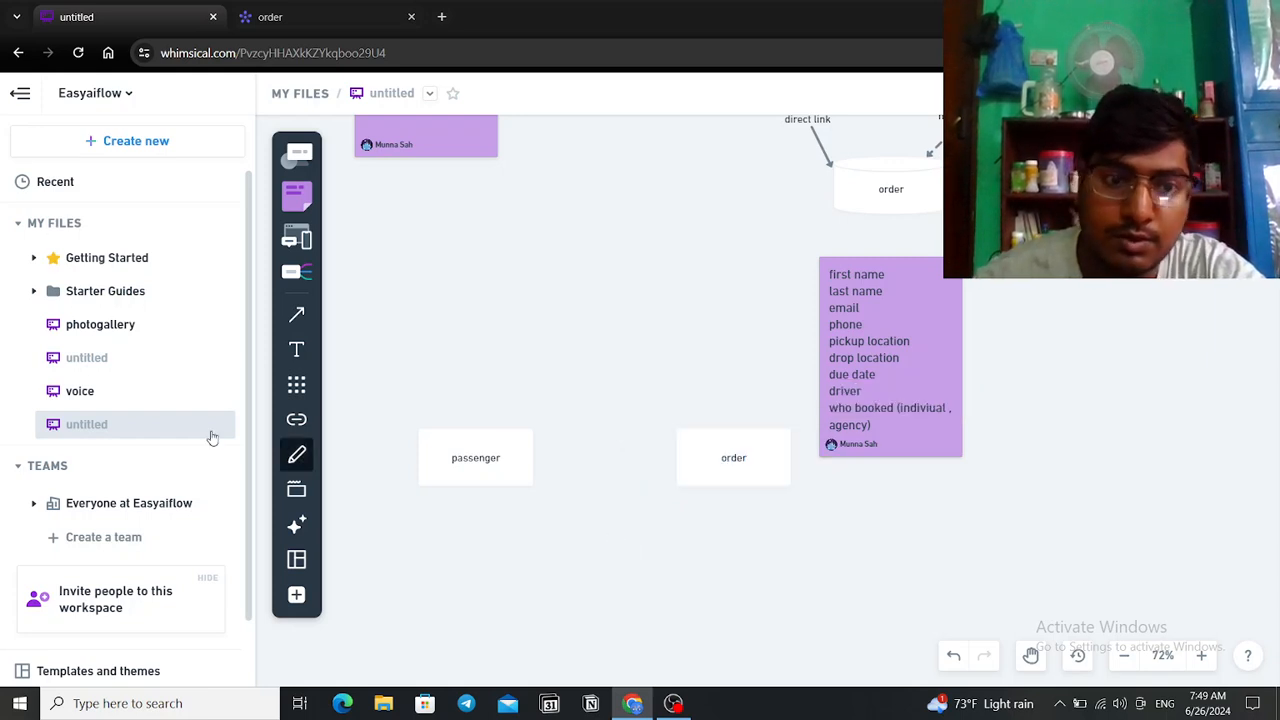
# Step: Draw an arrow from passenger to order labelled 'change'
pyautogui.click(296, 315)
pyautogui.moveTo(531, 434); pyautogui.dragTo(680, 434)
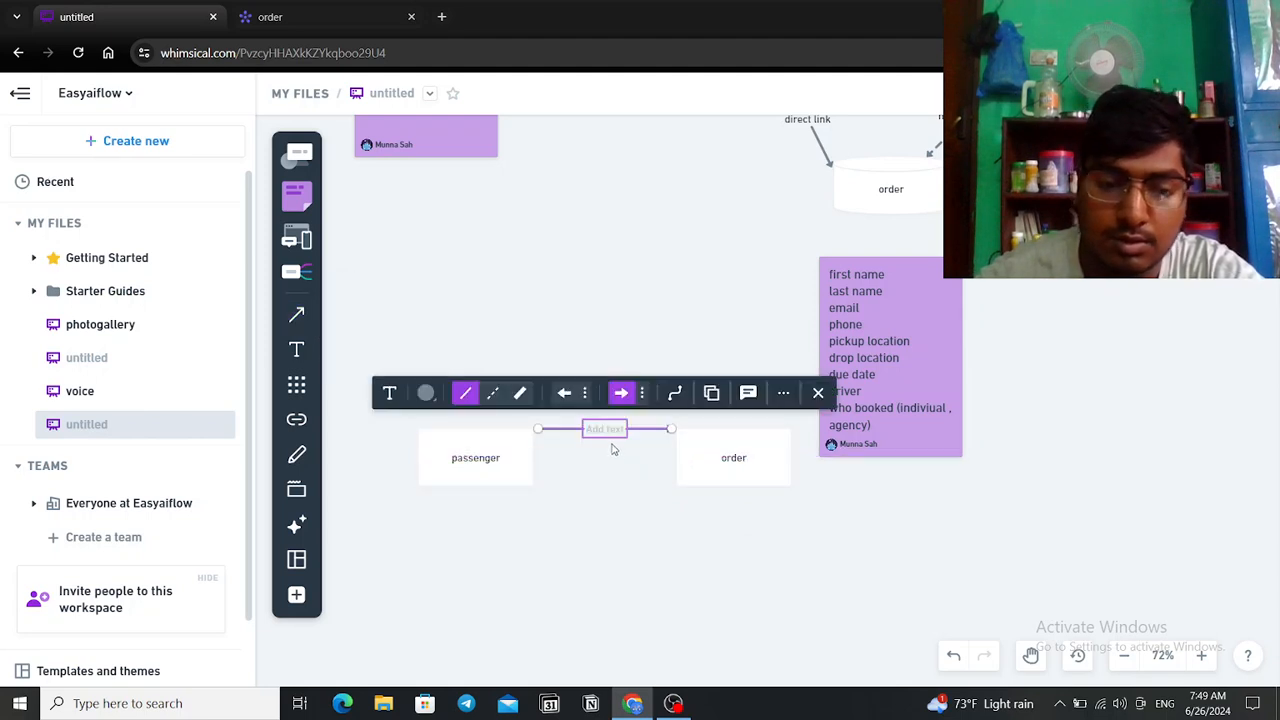
pyautogui.write('cH')
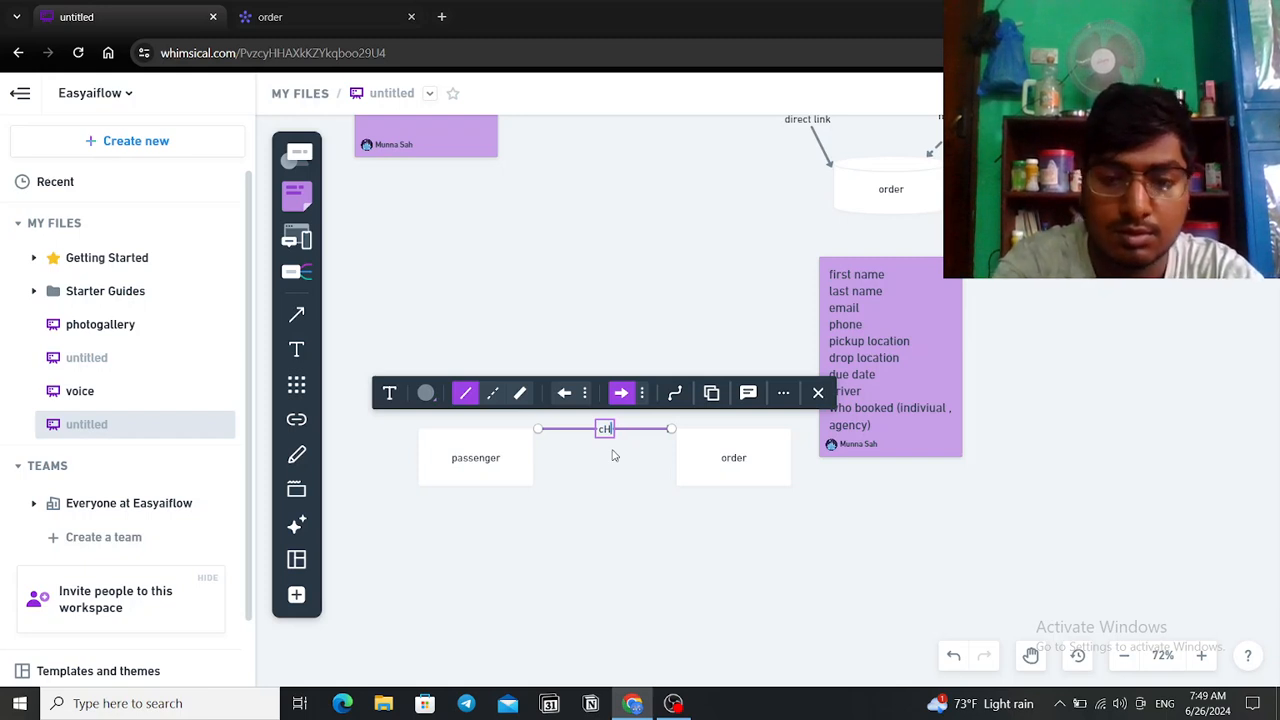
pyautogui.press('BackSpace')
pyautogui.write('a')
pyautogui.write('/')
pyautogui.write('nge')
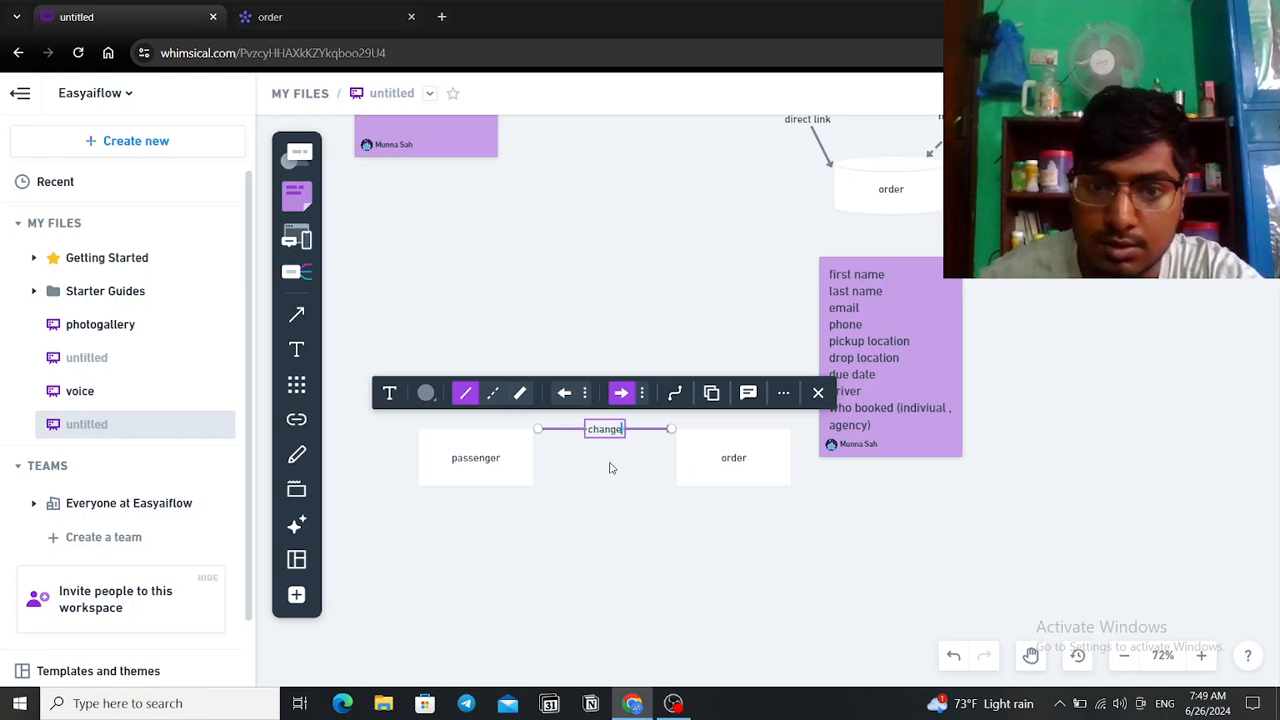
pyautogui.click(645, 481)
# Step: Draw a second arrow from order back to passenger, also labelled 'change'
pyautogui.press('l')
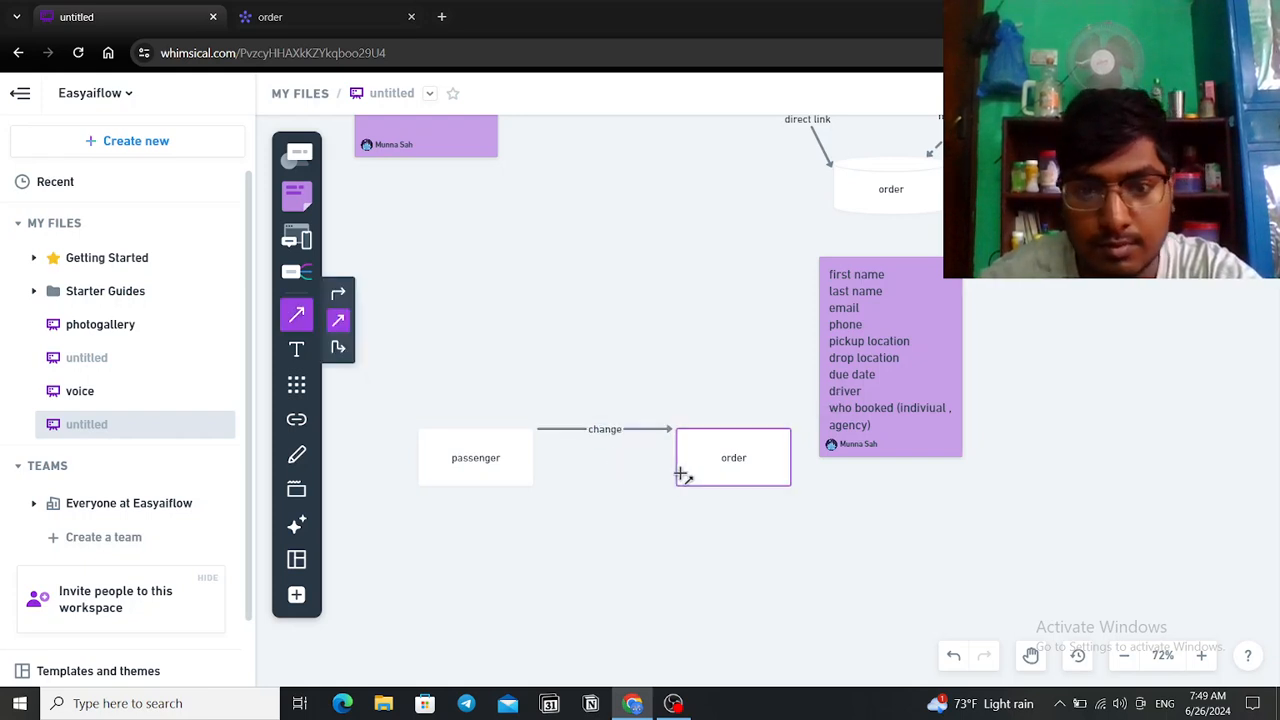
pyautogui.moveTo(671, 472); pyautogui.dragTo(538, 474)
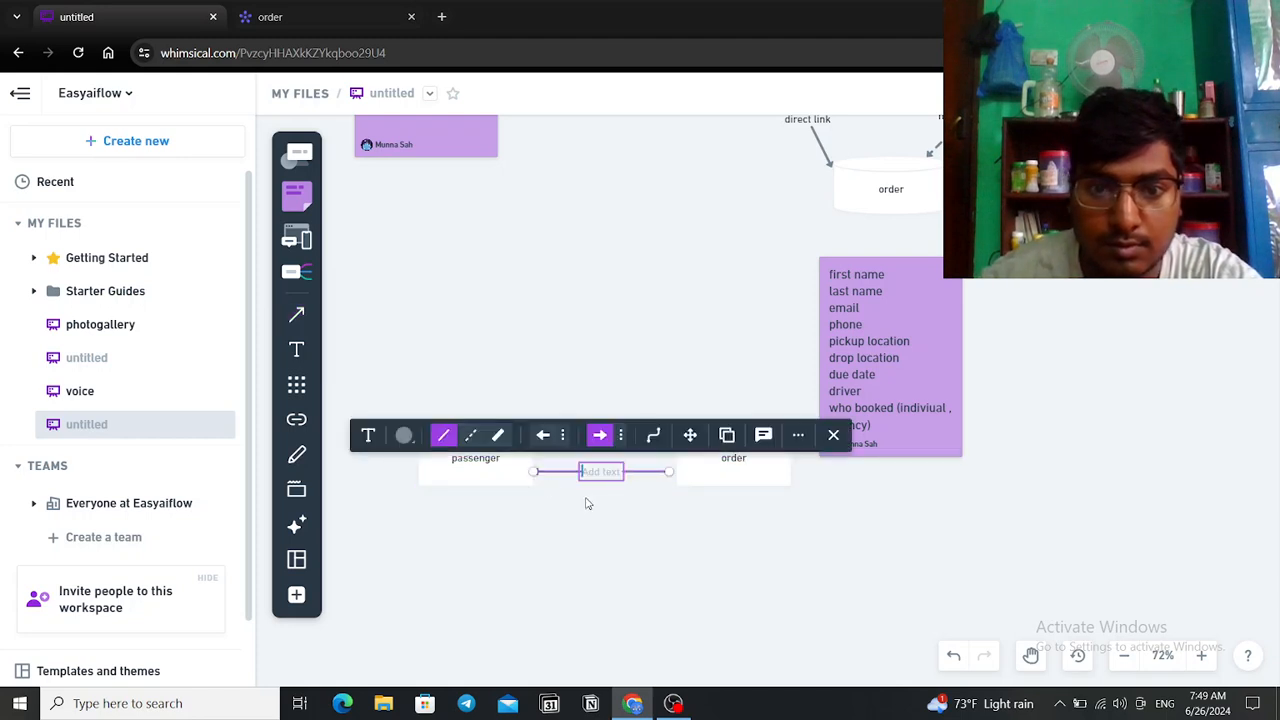
pyautogui.write('change')
pyautogui.click(648, 523)
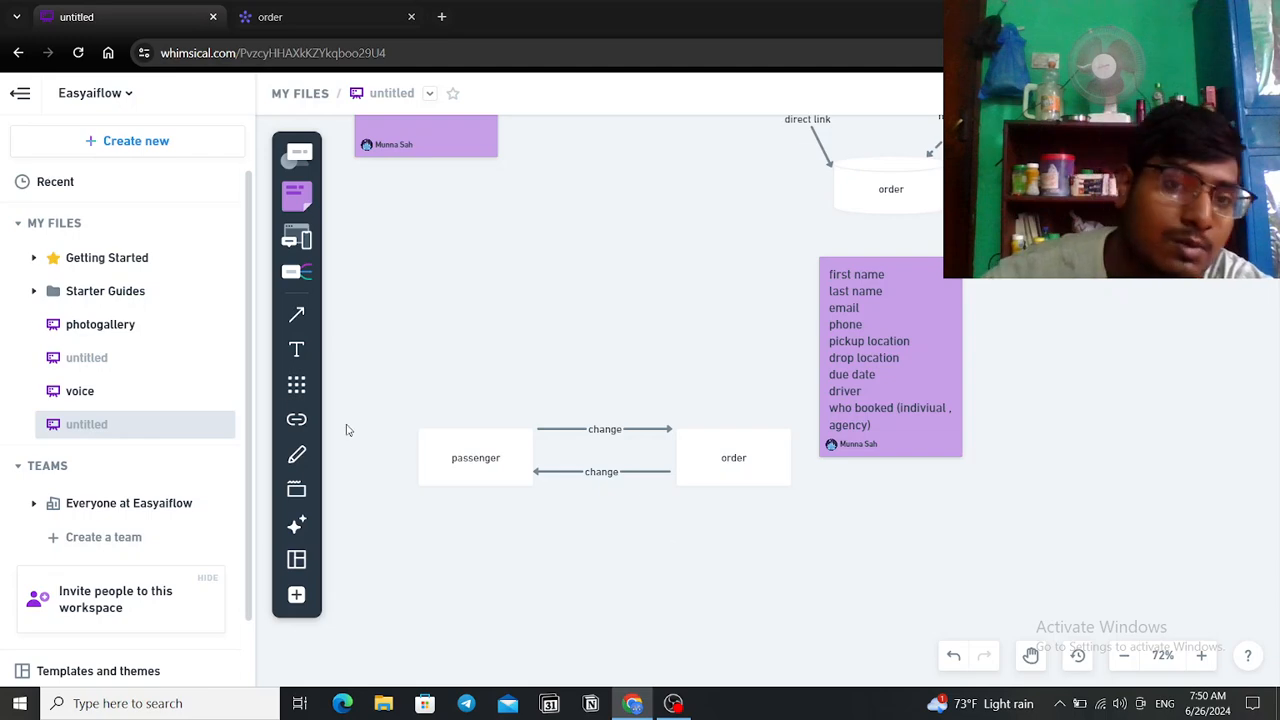
# Step: On the order board, open the new column's board chooser and tick the passenger board
pyautogui.click(282, 14)
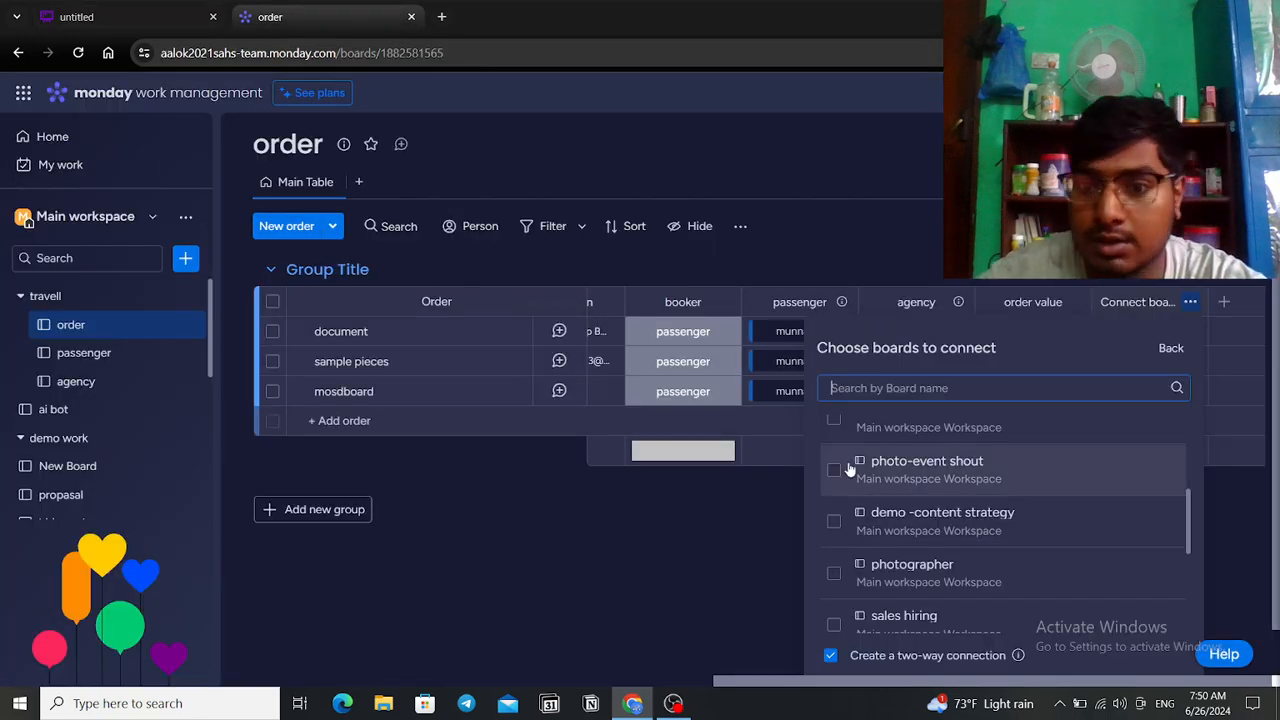
pyautogui.scroll(-1, 1115, 665)
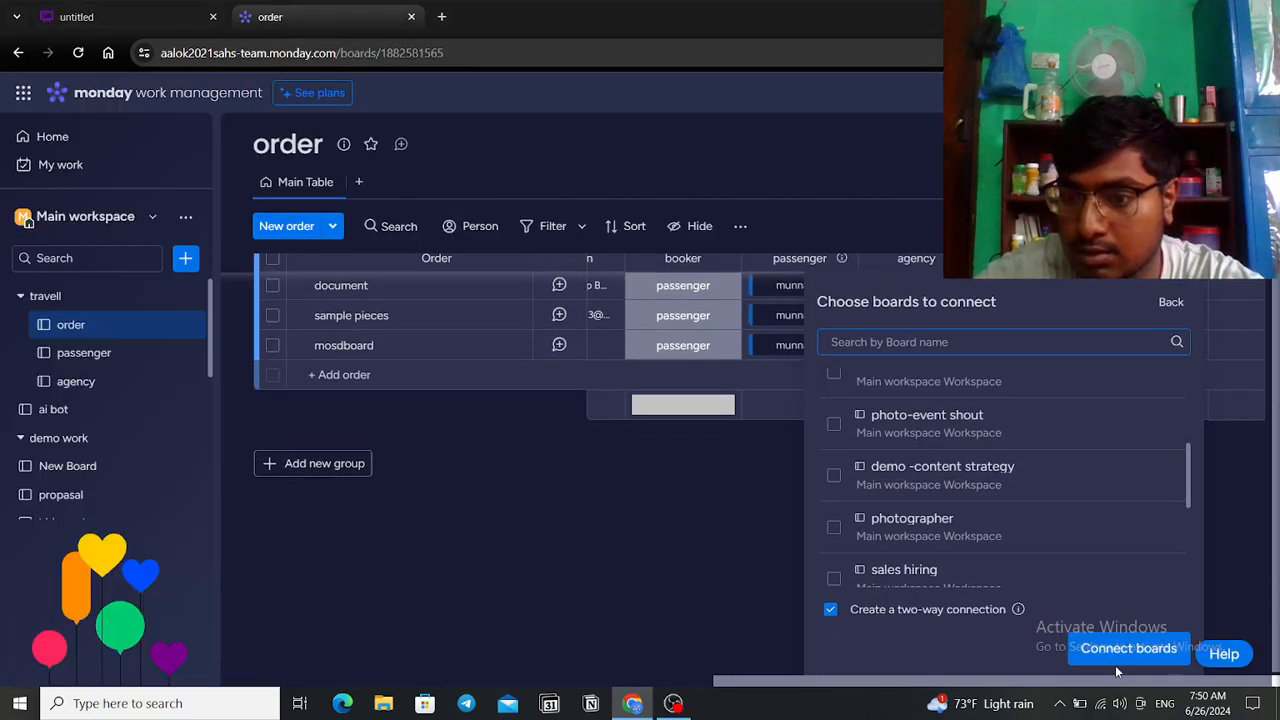
pyautogui.click(1123, 648)
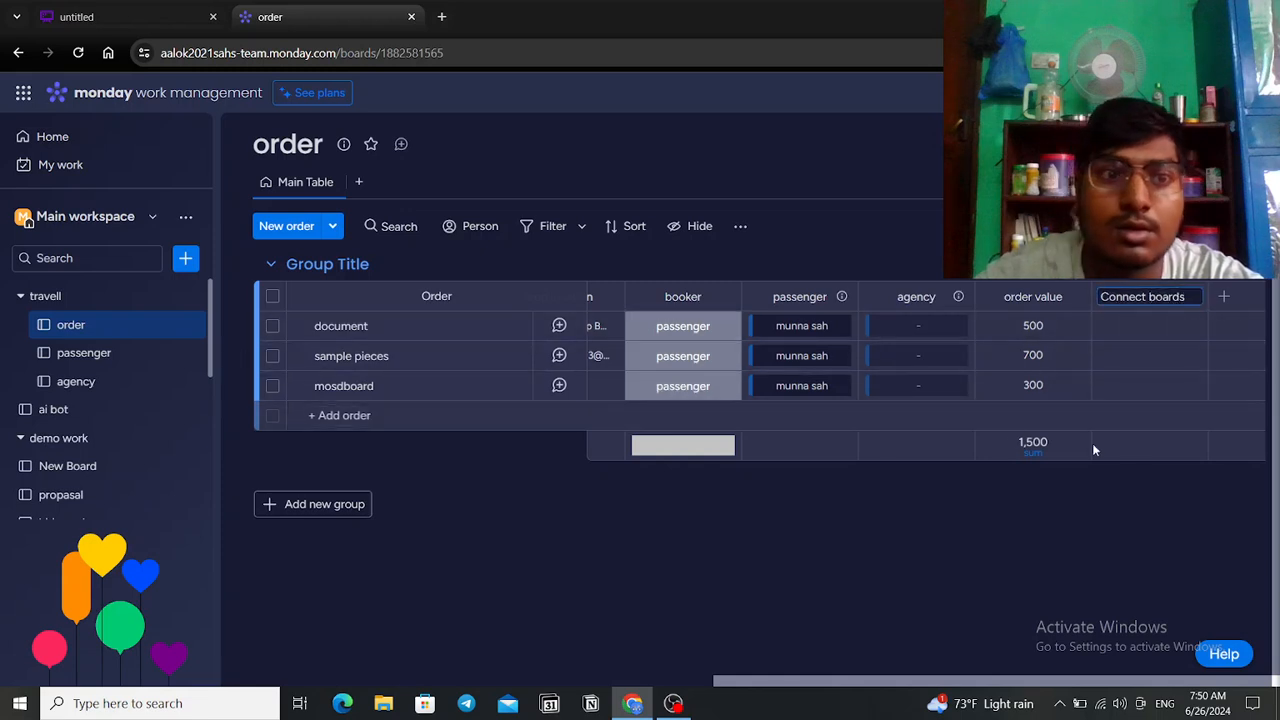
pyautogui.click(1197, 300)
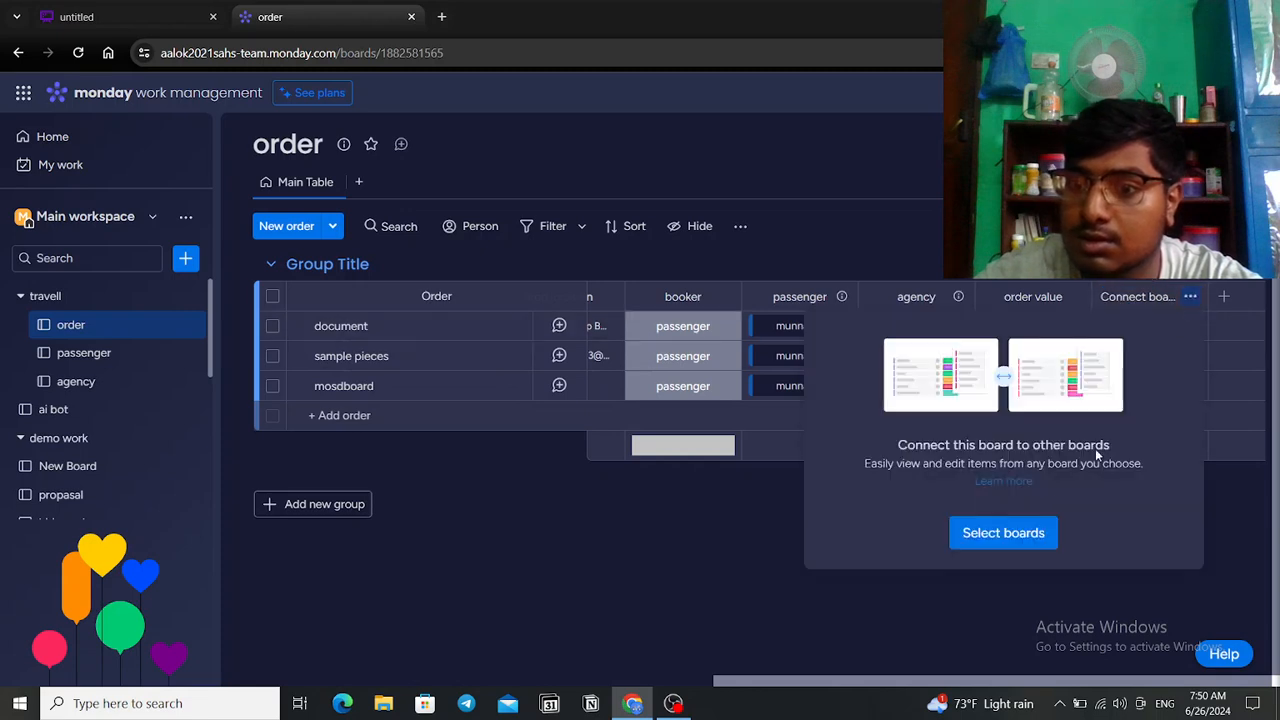
pyautogui.click(1010, 535)
pyautogui.scroll(-1, 1012, 553)
pyautogui.scroll(-1, 866, 500)
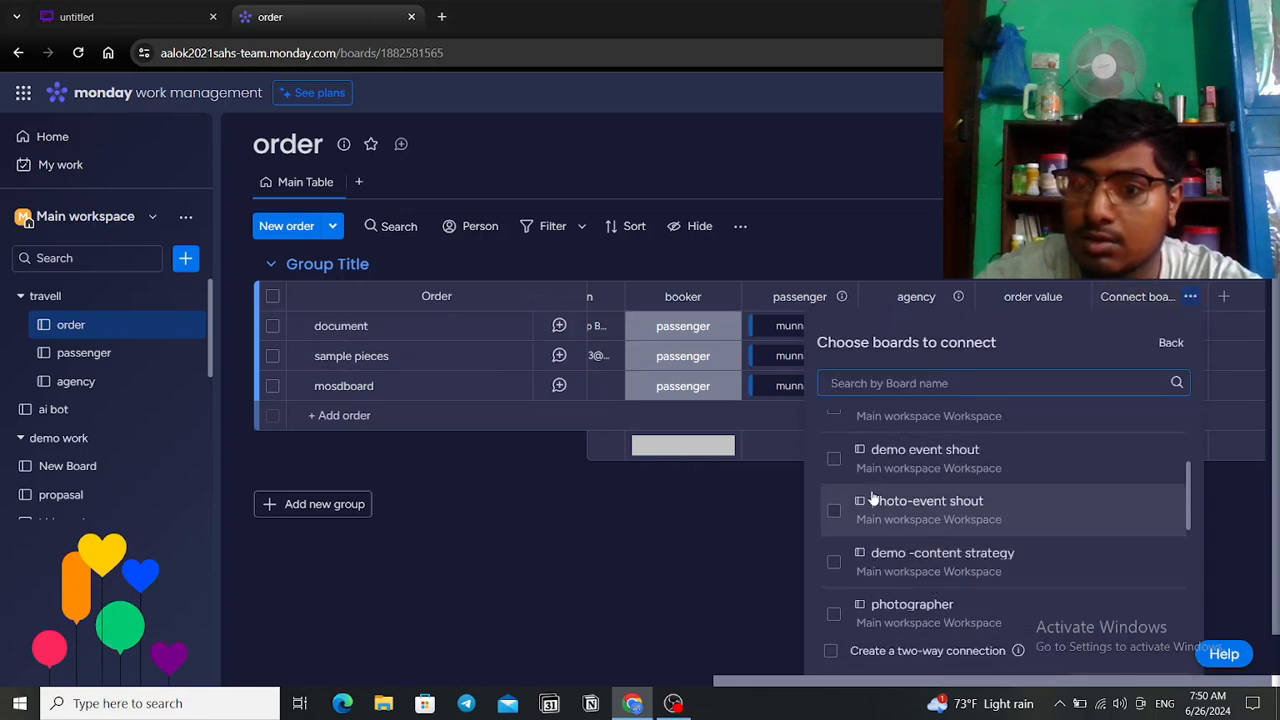
pyautogui.scroll(3, 870, 491)
pyautogui.click(835, 470)
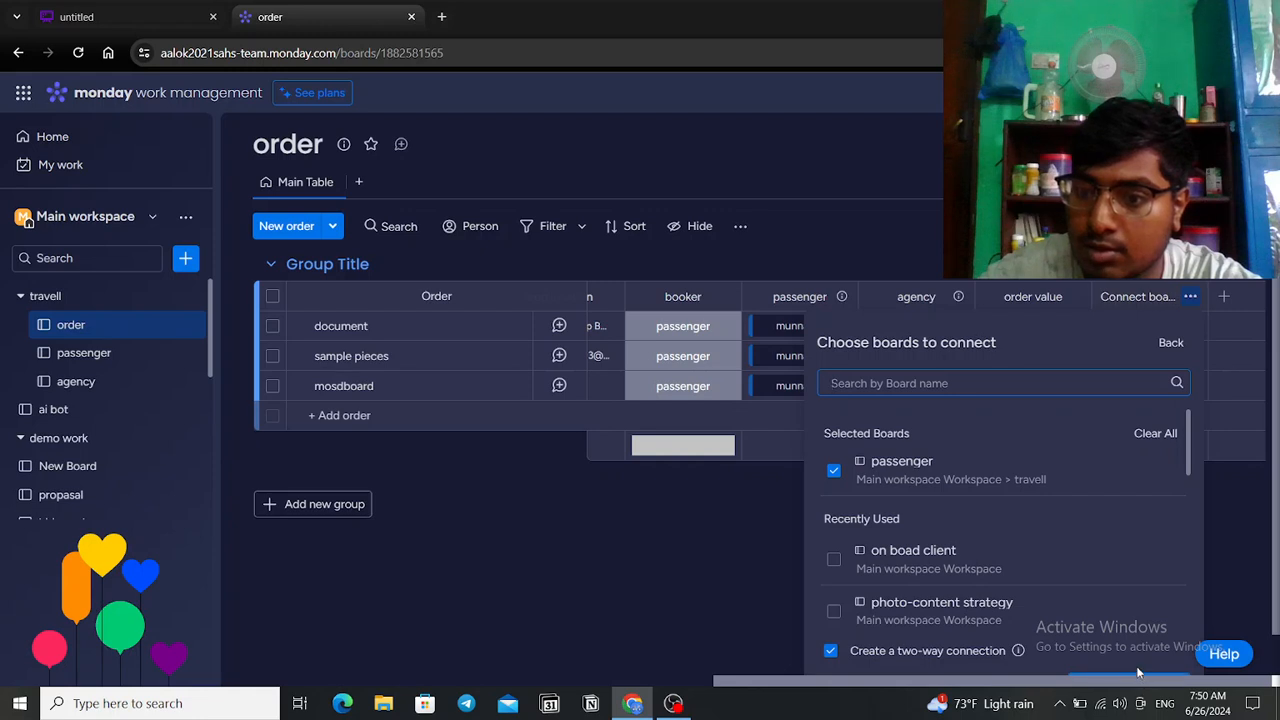
pyautogui.scroll(-1, 1138, 672)
pyautogui.click(1135, 643)
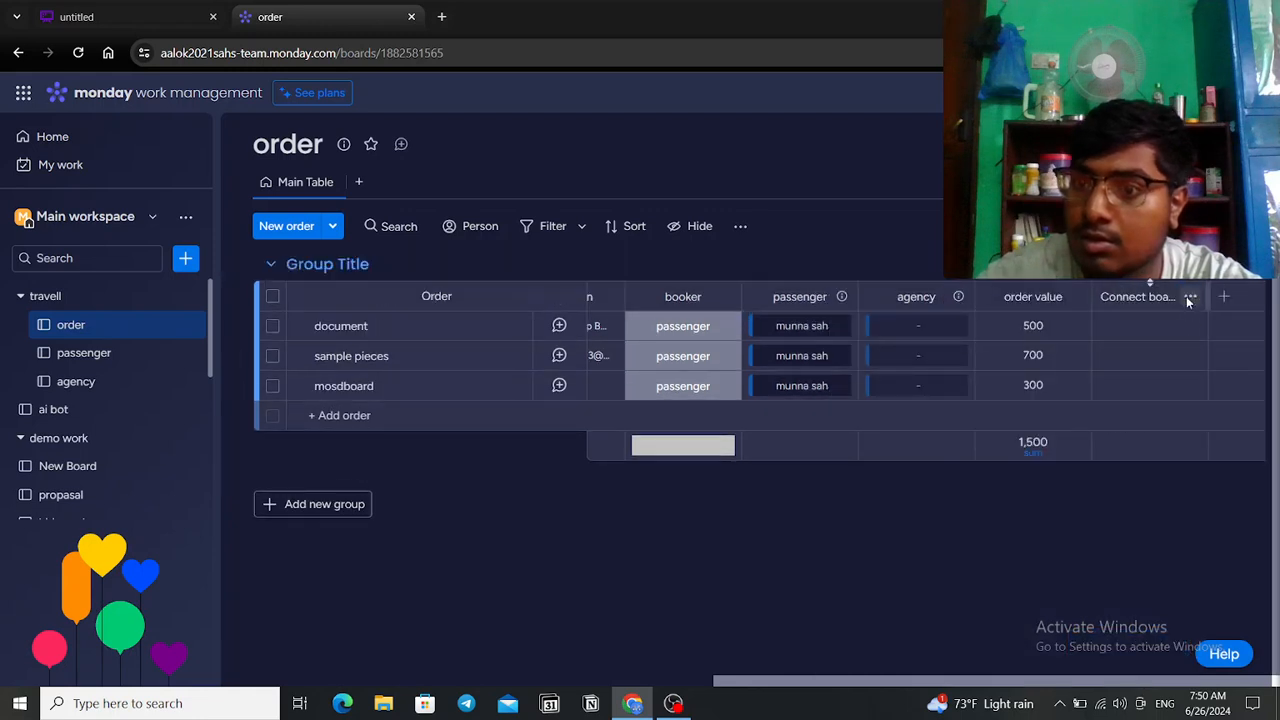
# Step: Re-select passenger and confirm until the column is linked with two-way connection enabled
pyautogui.click(1025, 534)
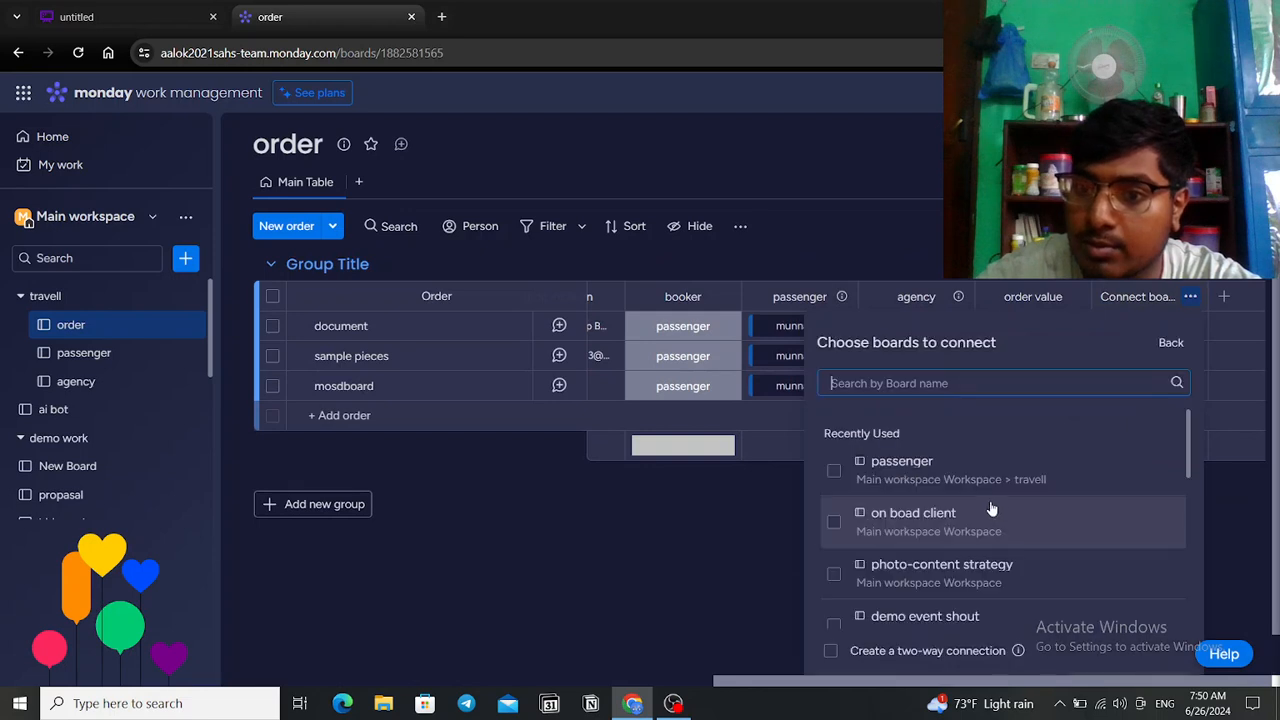
pyautogui.click(855, 467)
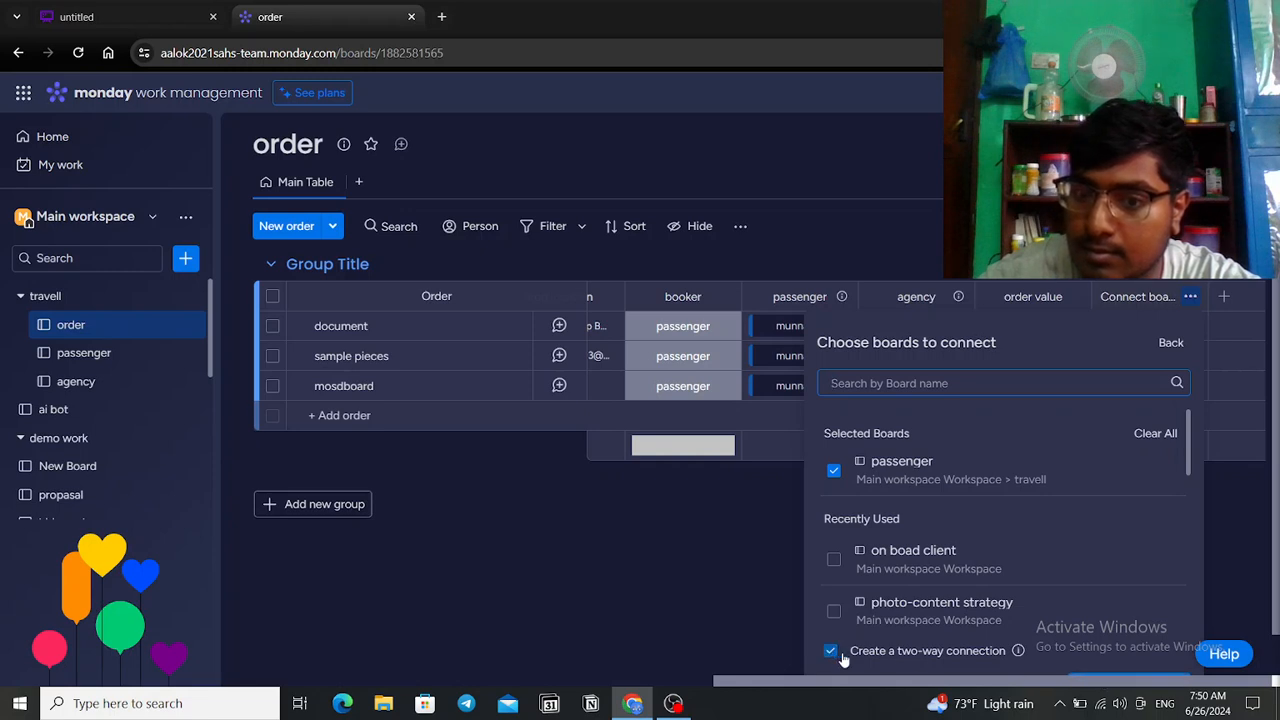
pyautogui.click(1105, 680)
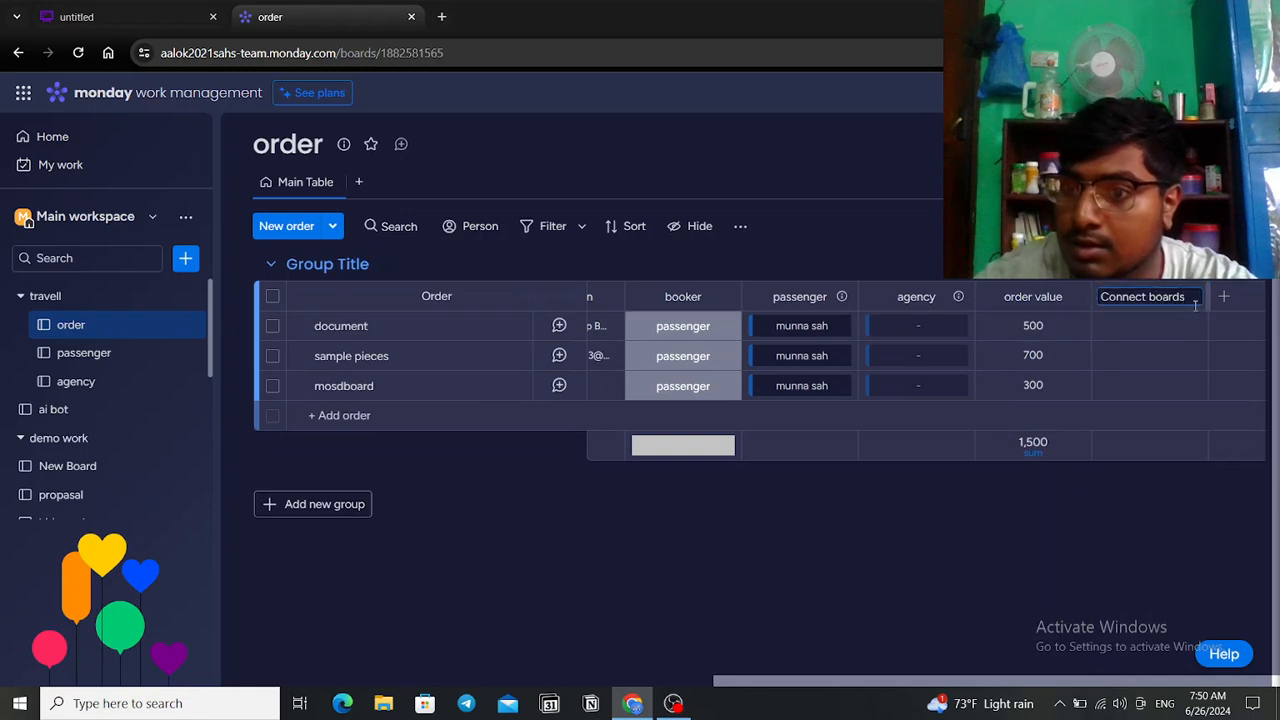
pyautogui.click(1192, 299)
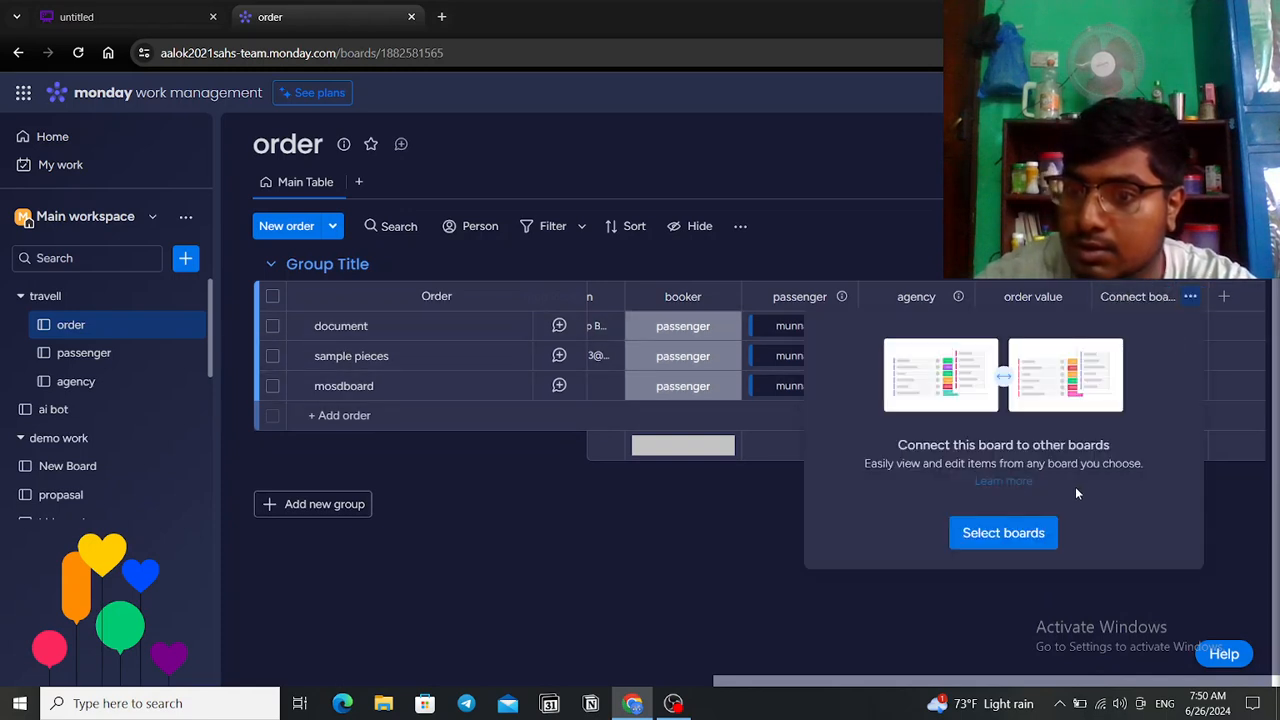
pyautogui.click(1034, 538)
pyautogui.click(830, 476)
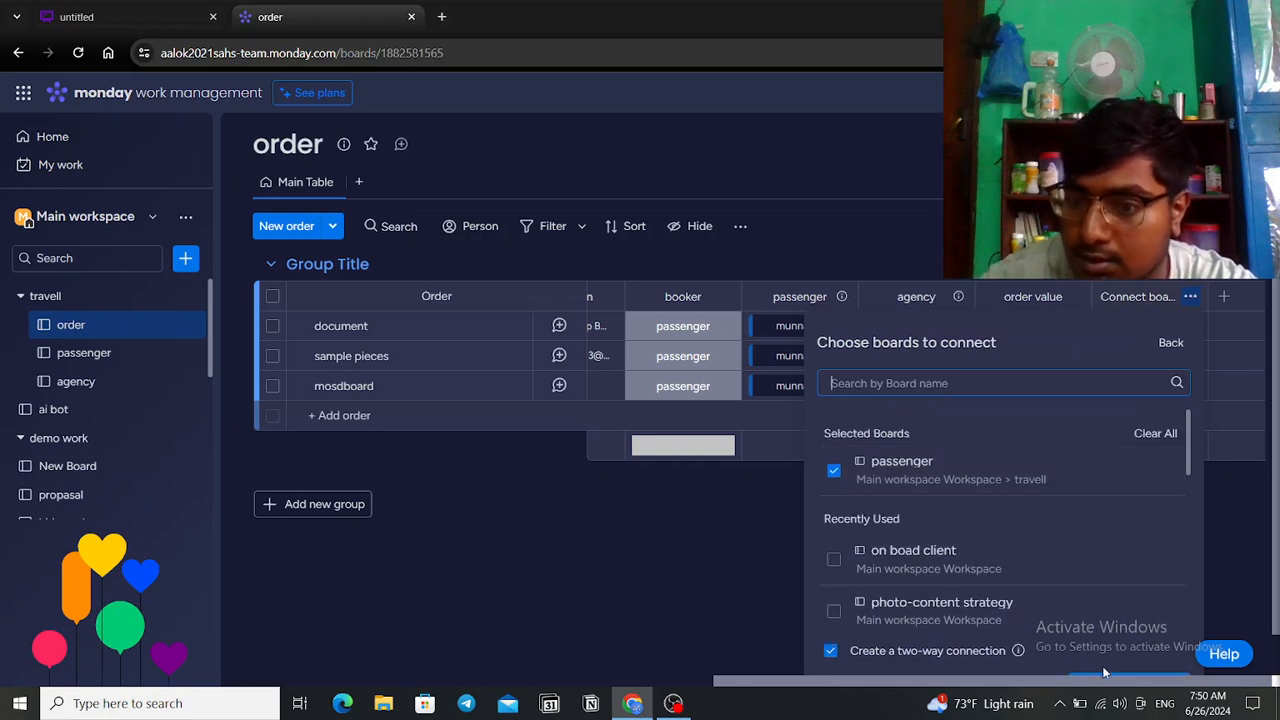
pyautogui.click(1126, 677)
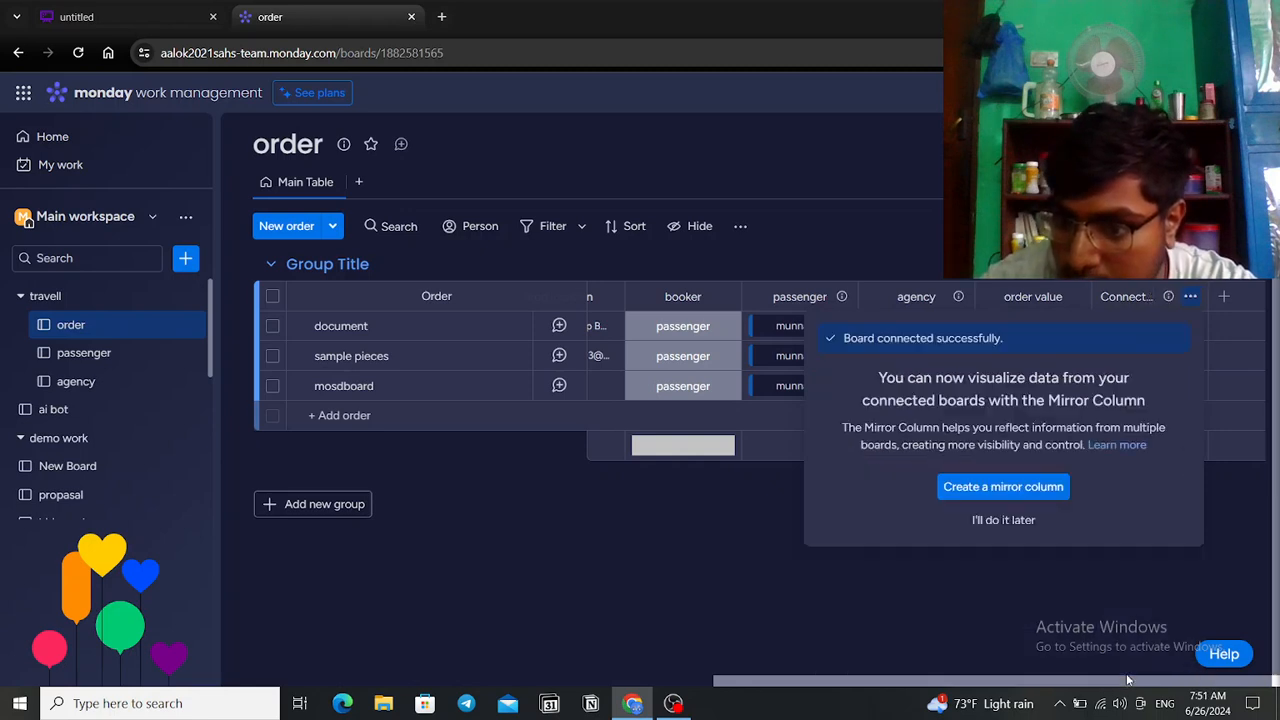
# Step: Try a row's passenger choices, then check the passenger board and come back to orders
pyautogui.scroll(-1, 1165, 537)
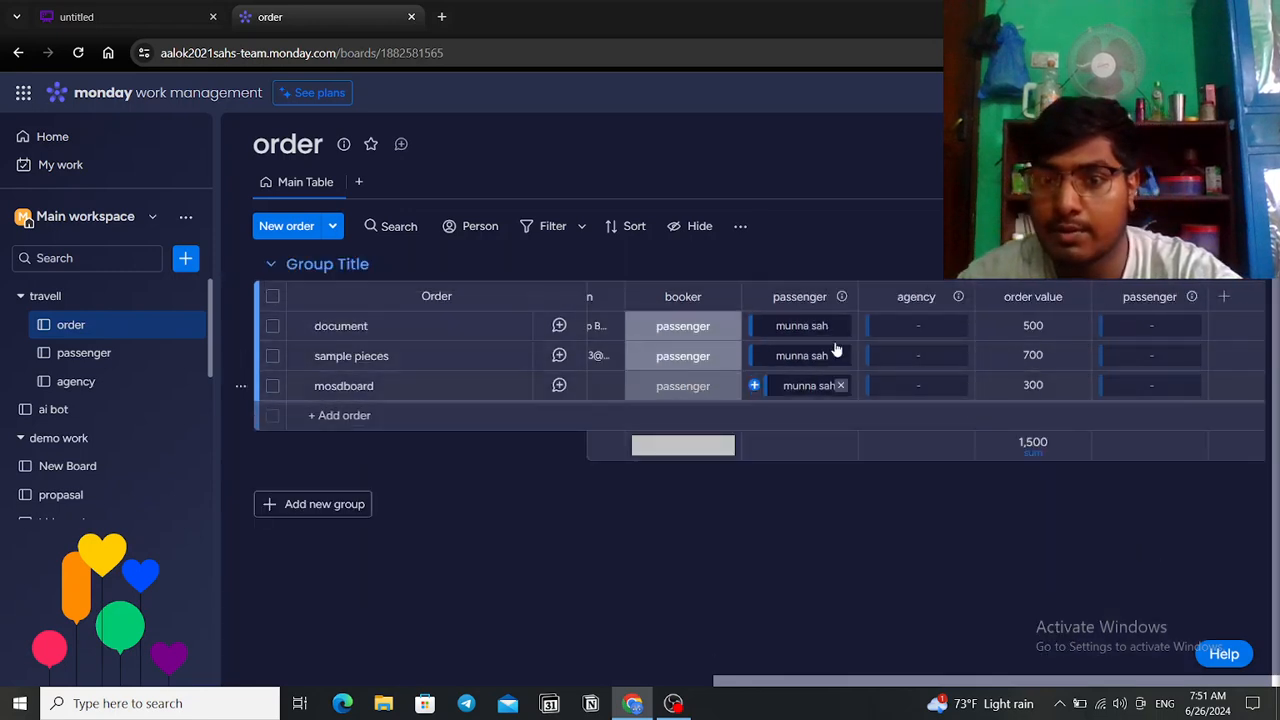
pyautogui.click(1162, 330)
pyautogui.scroll(-1, 1000, 520)
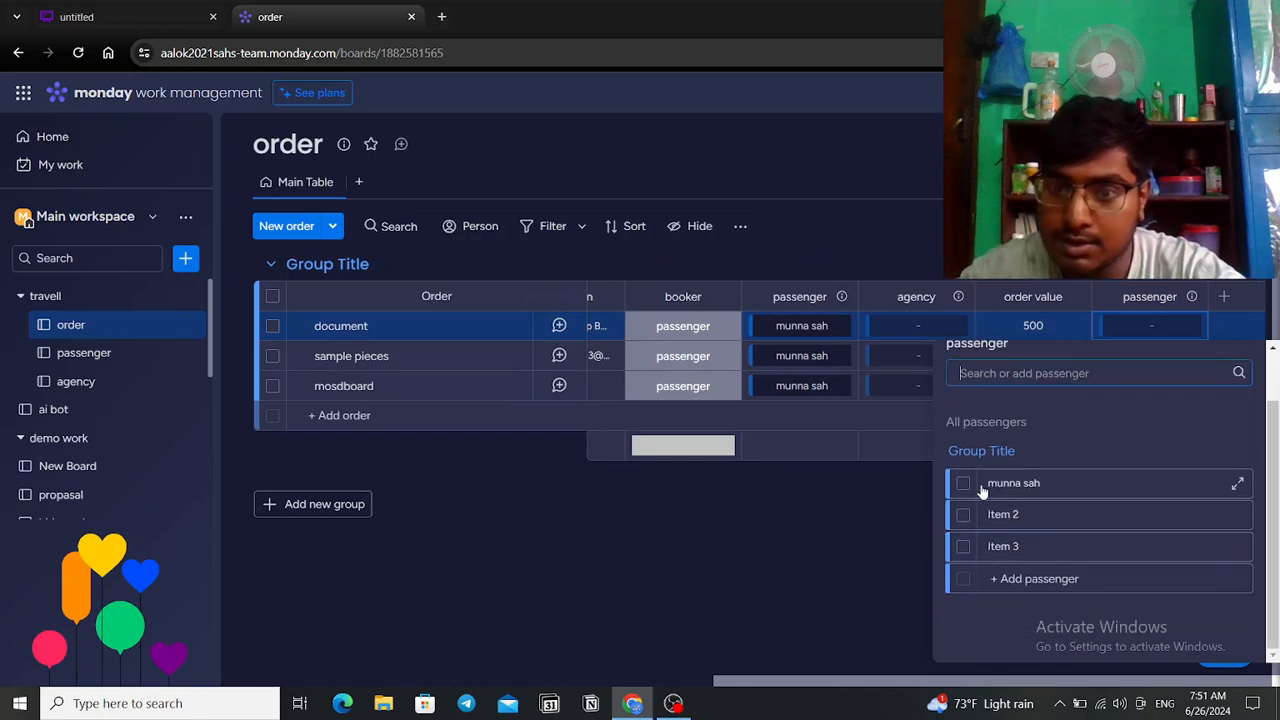
pyautogui.click(1011, 586)
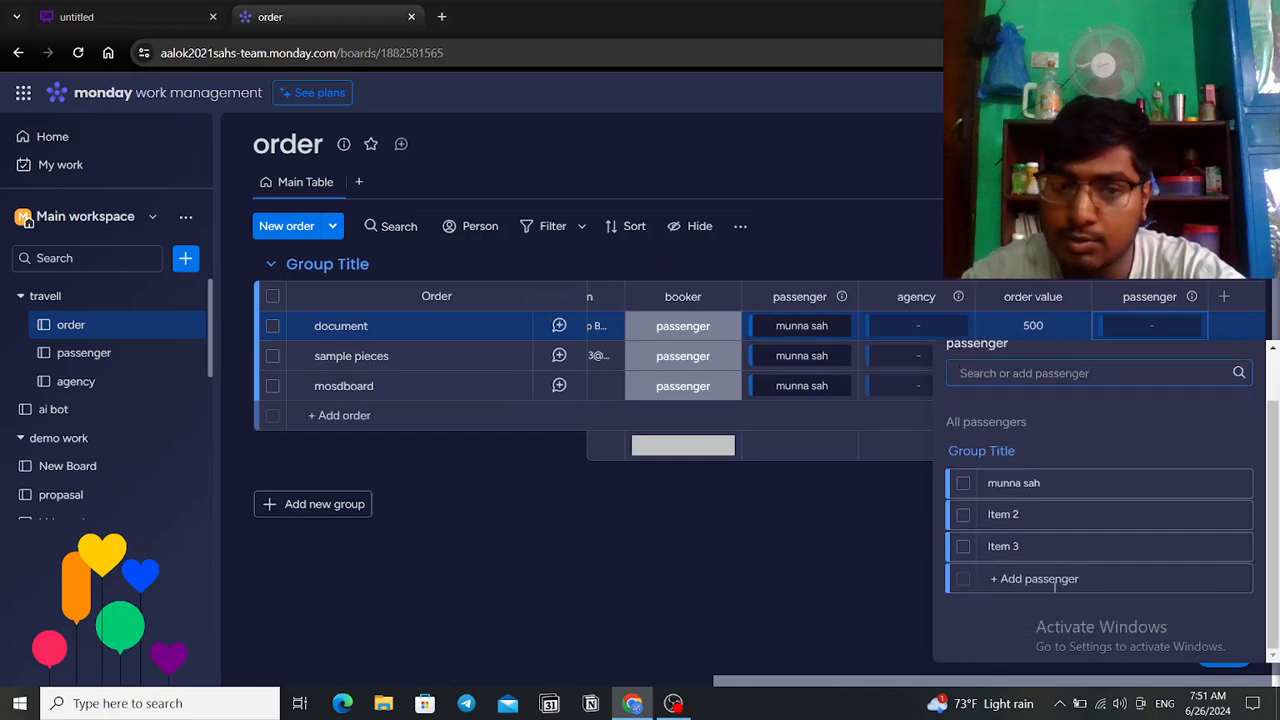
pyautogui.click(651, 574)
pyautogui.click(84, 353)
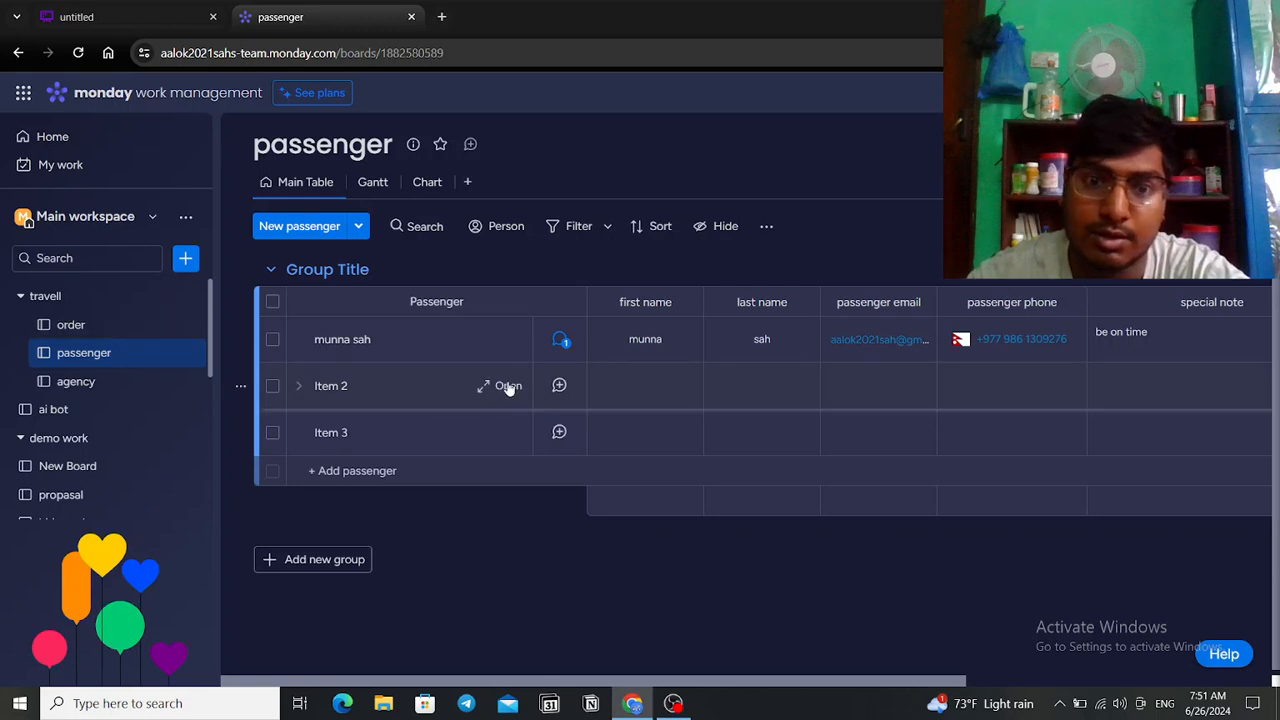
pyautogui.click(106, 336)
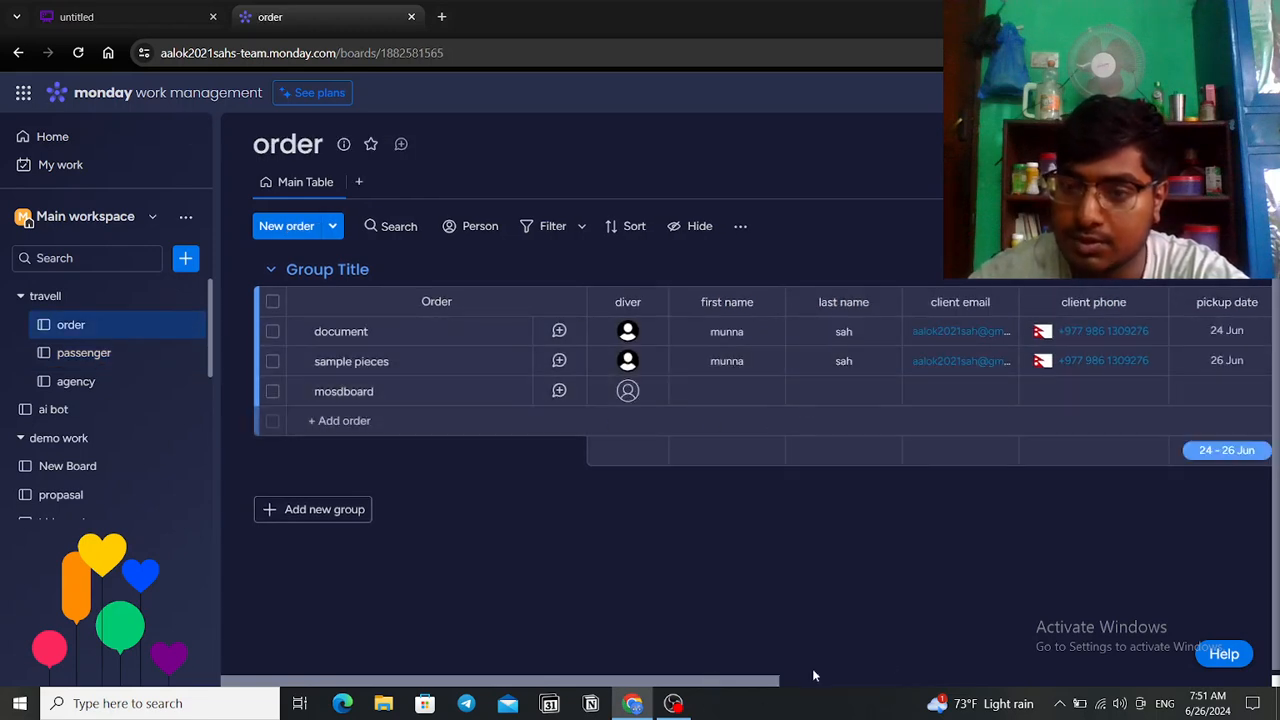
# Step: Link the first passenger to the document order in the new passenger column
pyautogui.moveTo(677, 688); pyautogui.dragTo(1145, 446)
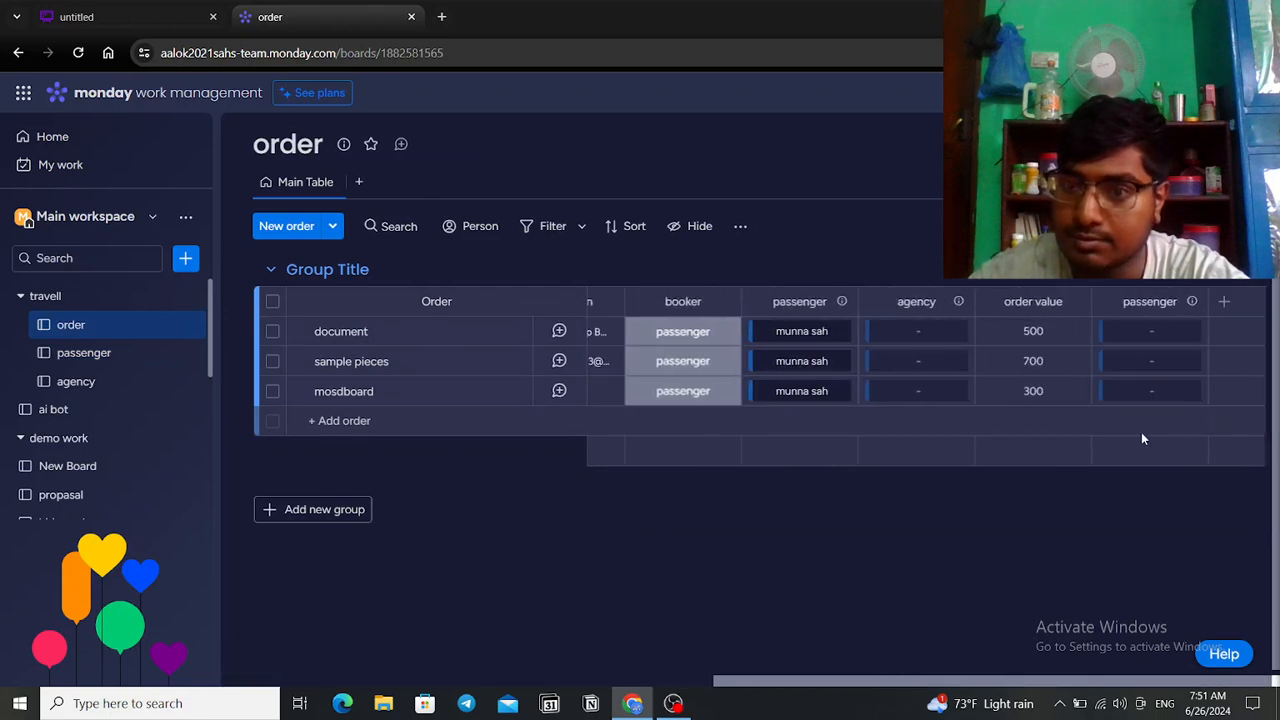
pyautogui.click(1148, 340)
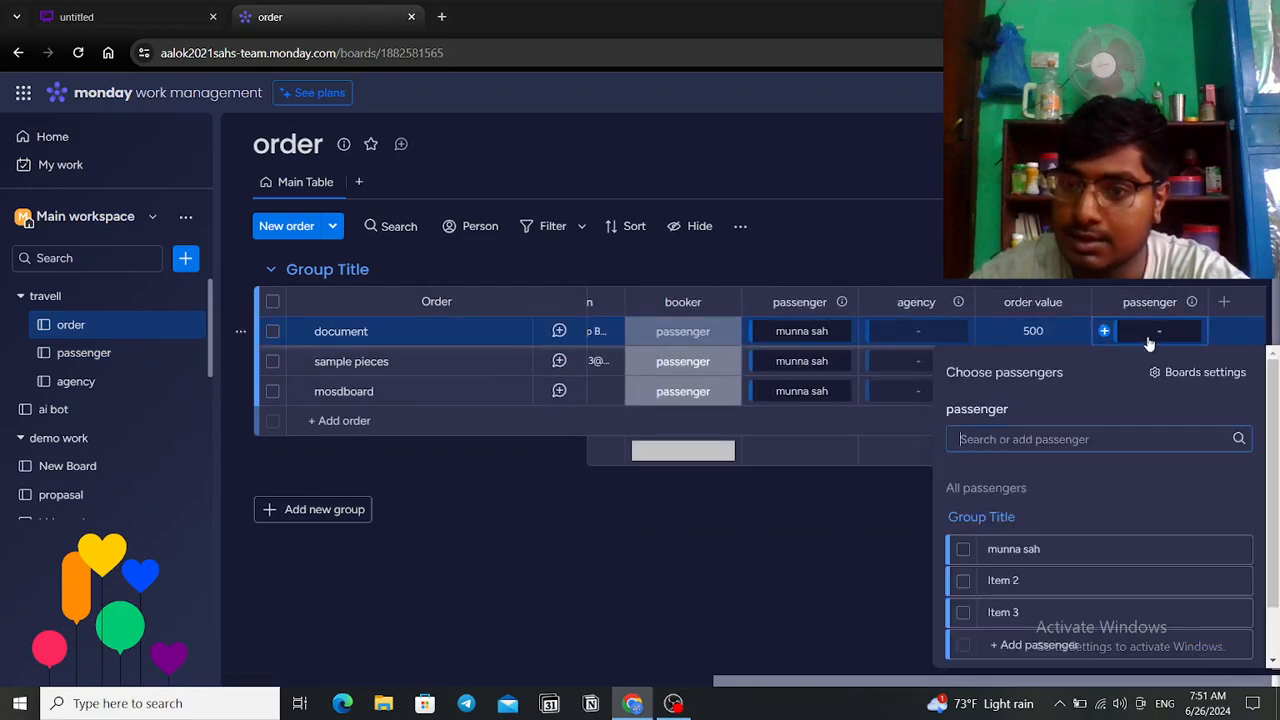
pyautogui.click(963, 549)
pyautogui.click(873, 606)
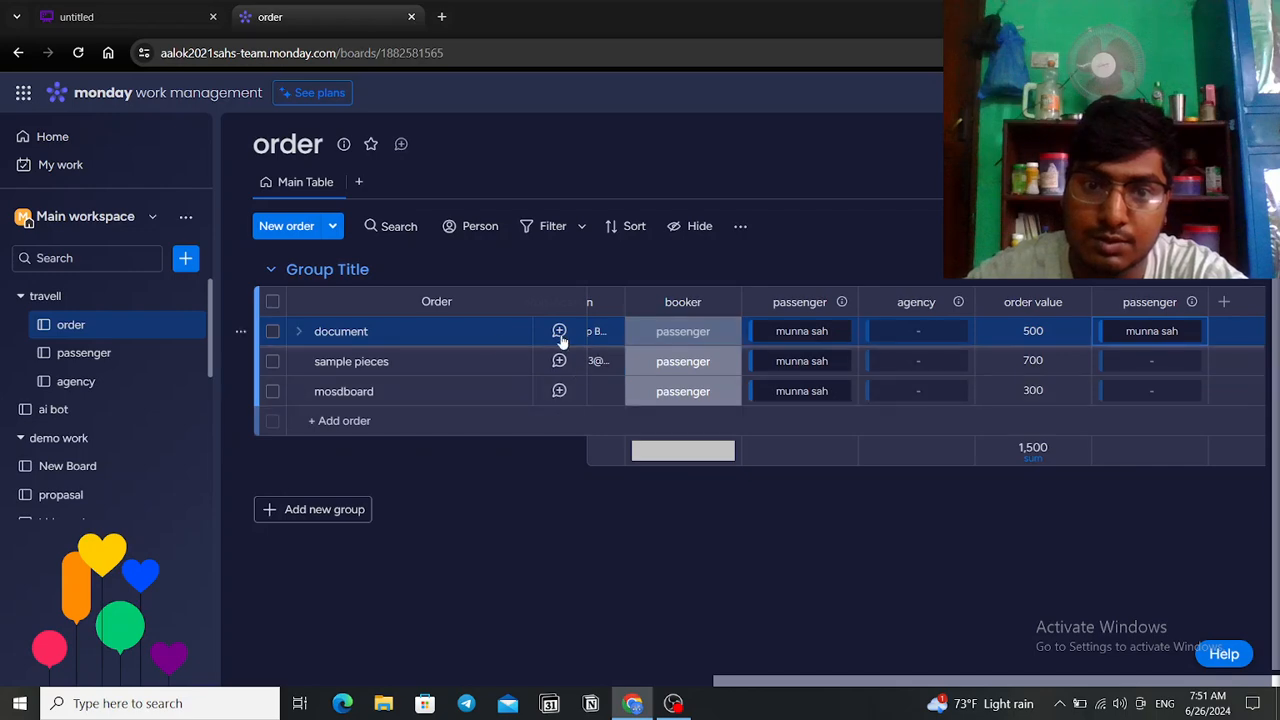
# Step: Peek at the sample pieces passenger card, then scroll across to the booker through order value columns
pyautogui.click(1152, 366)
pyautogui.click(1078, 575)
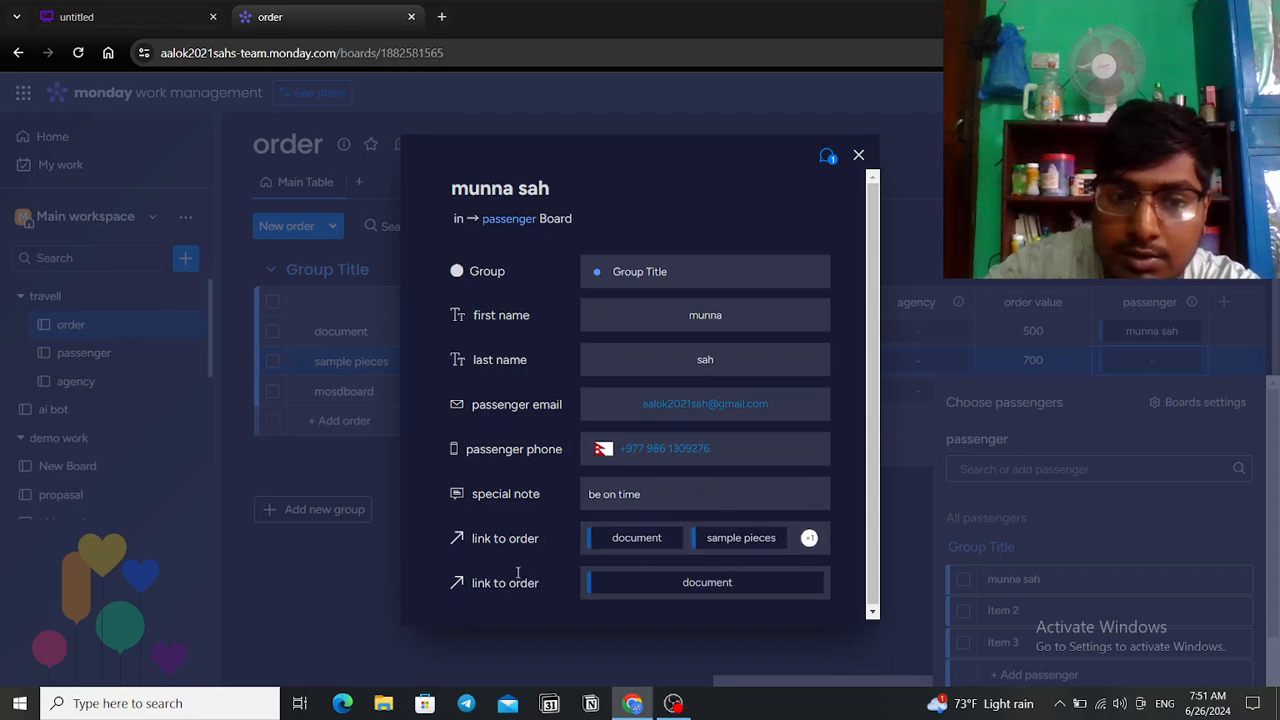
pyautogui.click(338, 576)
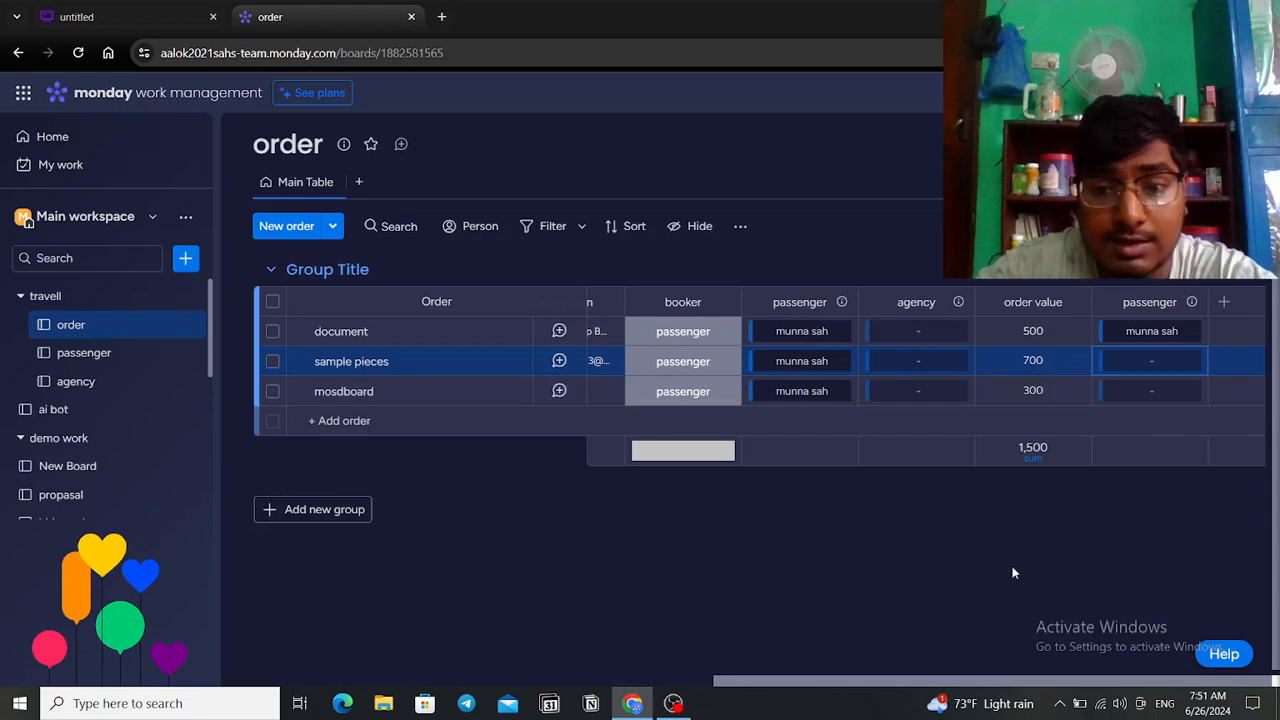
pyautogui.moveTo(1030, 680); pyautogui.dragTo(448, 676)
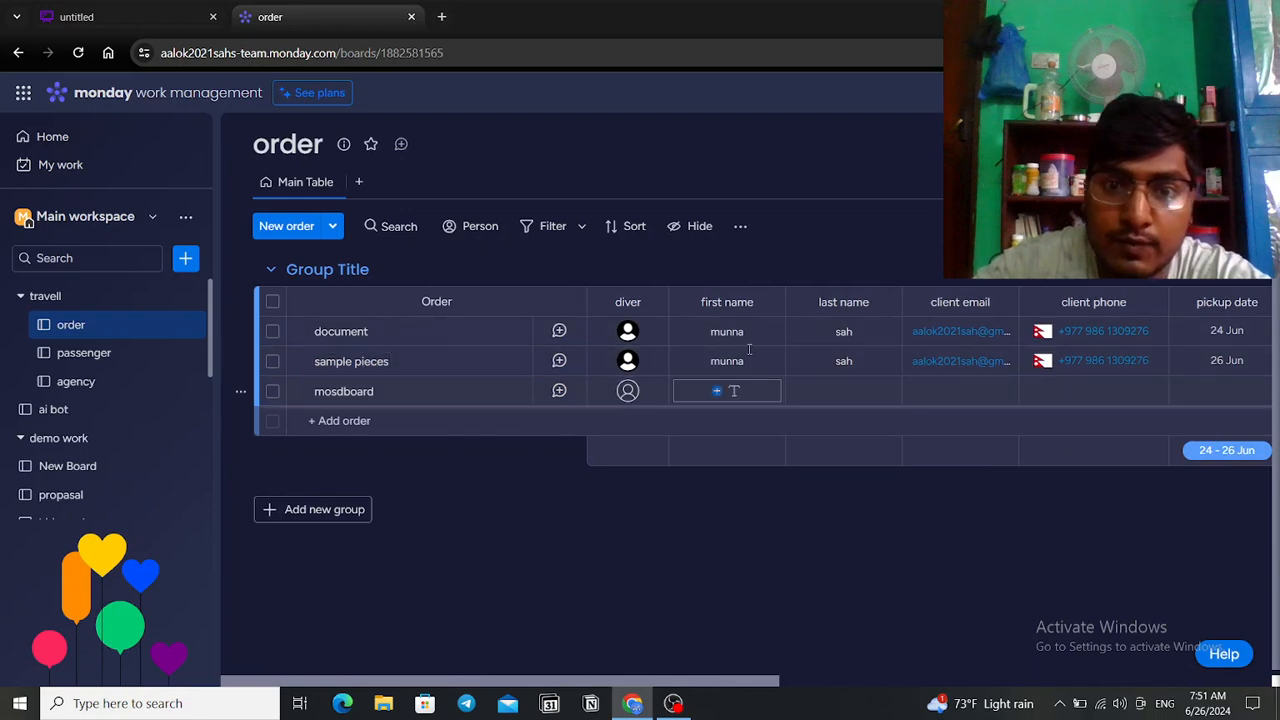
pyautogui.moveTo(759, 679); pyautogui.dragTo(1249, 679)
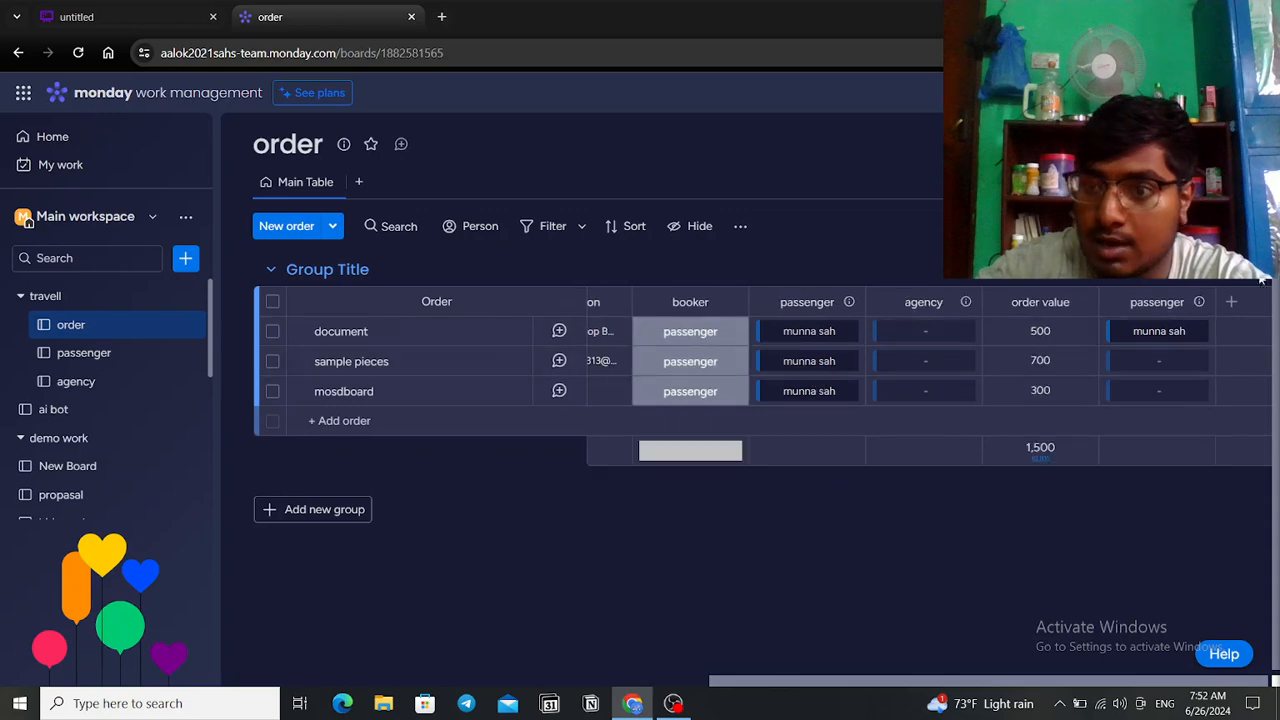
# Step: Delete the duplicate passenger connection column from the order board and review the remaining columns
pyautogui.click(1197, 302)
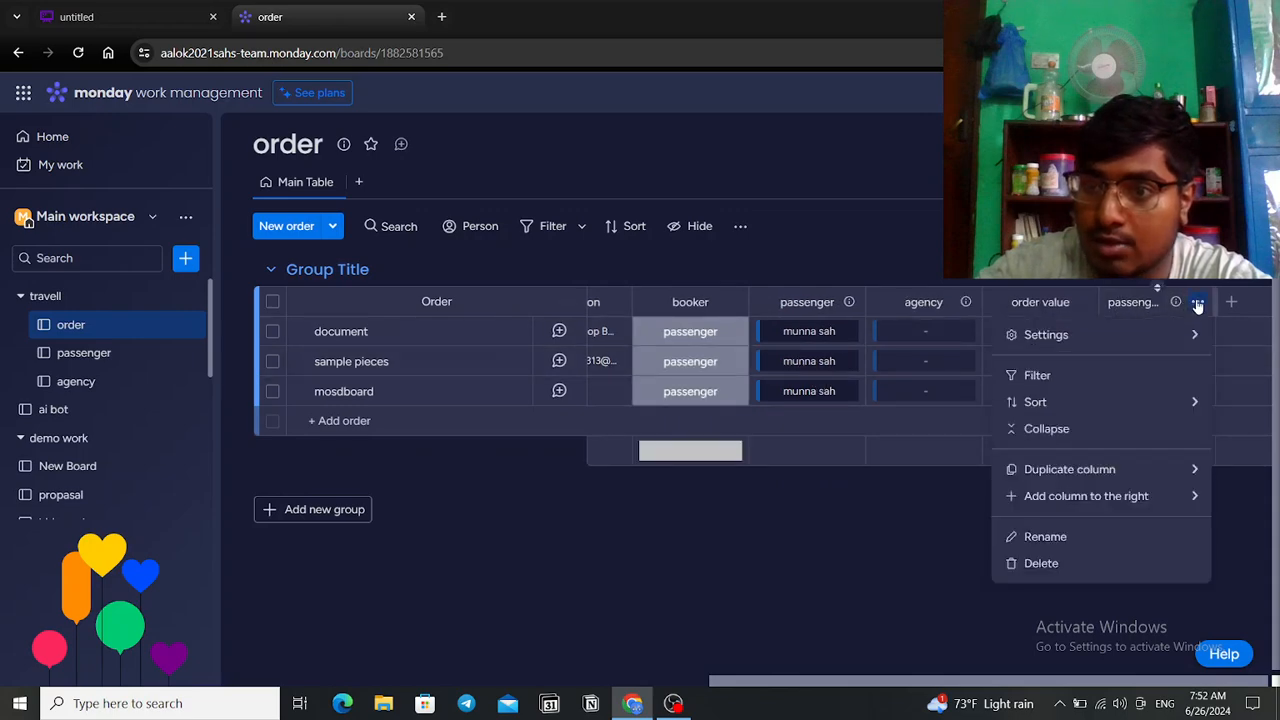
pyautogui.click(1088, 560)
pyautogui.click(852, 226)
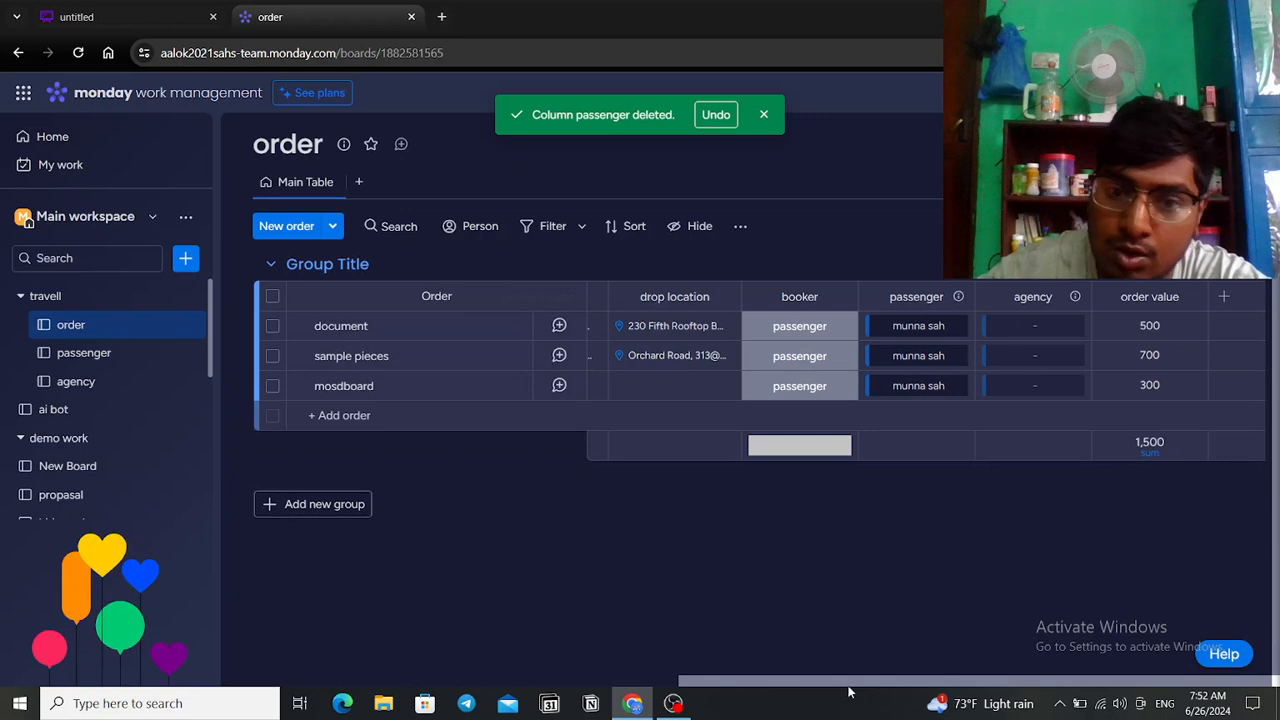
pyautogui.moveTo(843, 676); pyautogui.dragTo(415, 593)
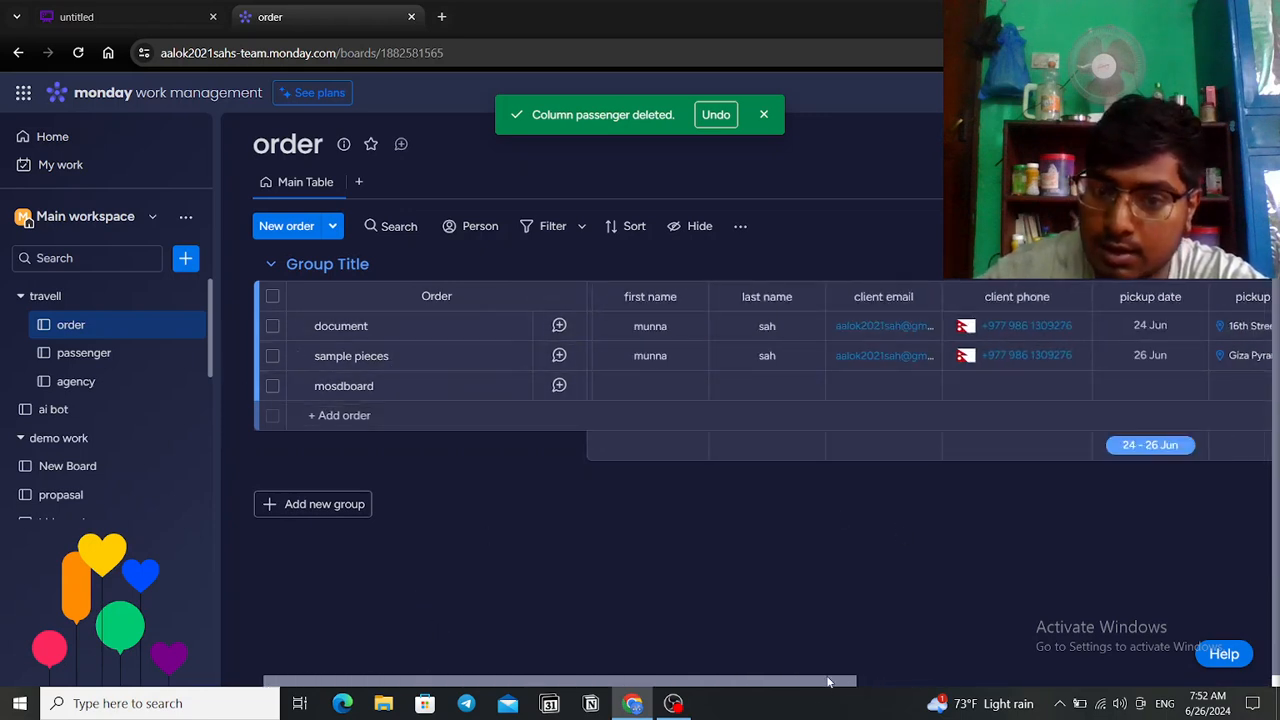
pyautogui.moveTo(829, 683); pyautogui.dragTo(1234, 685)
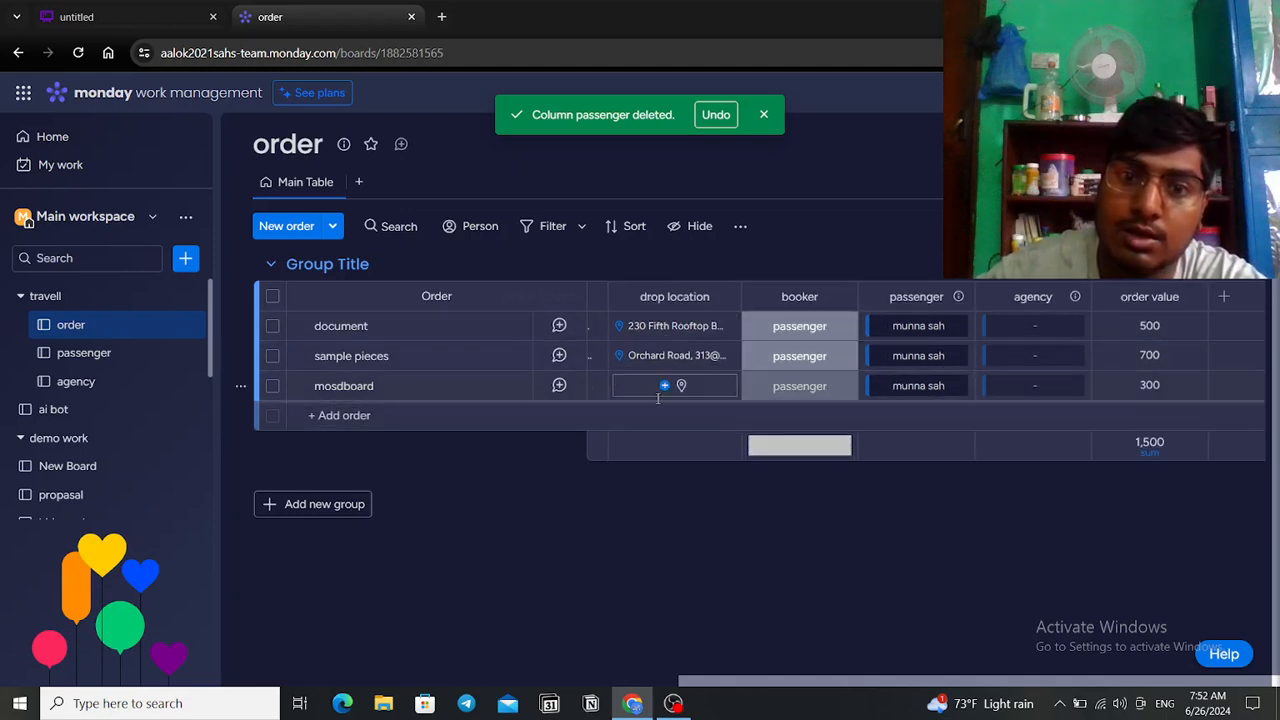
pyautogui.click(124, 353)
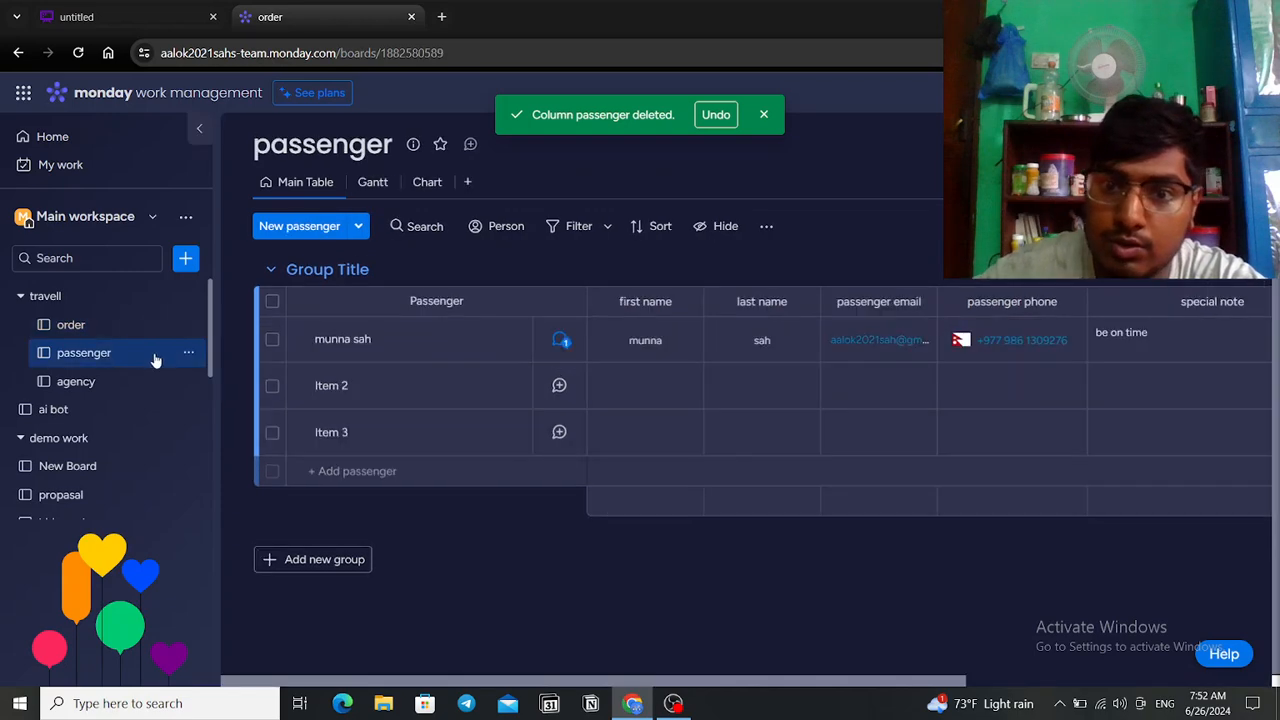
pyautogui.hscroll(4, 1106, 340)
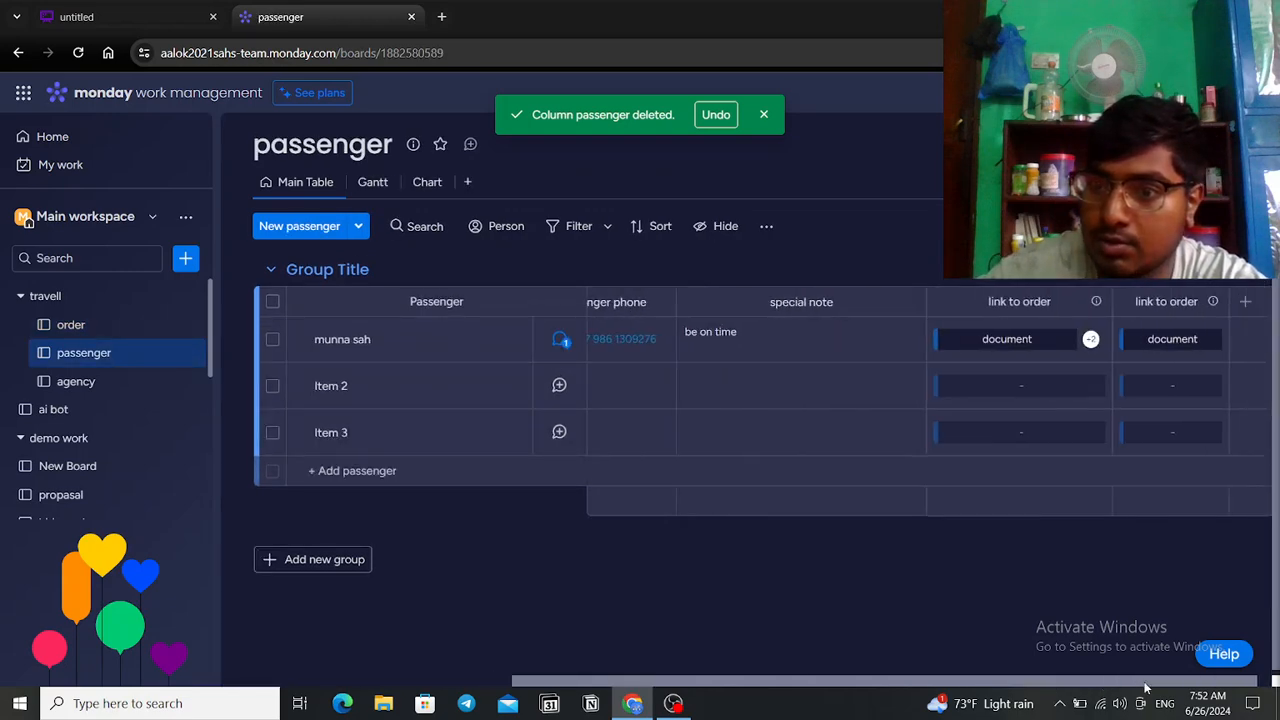
pyautogui.click(1040, 339)
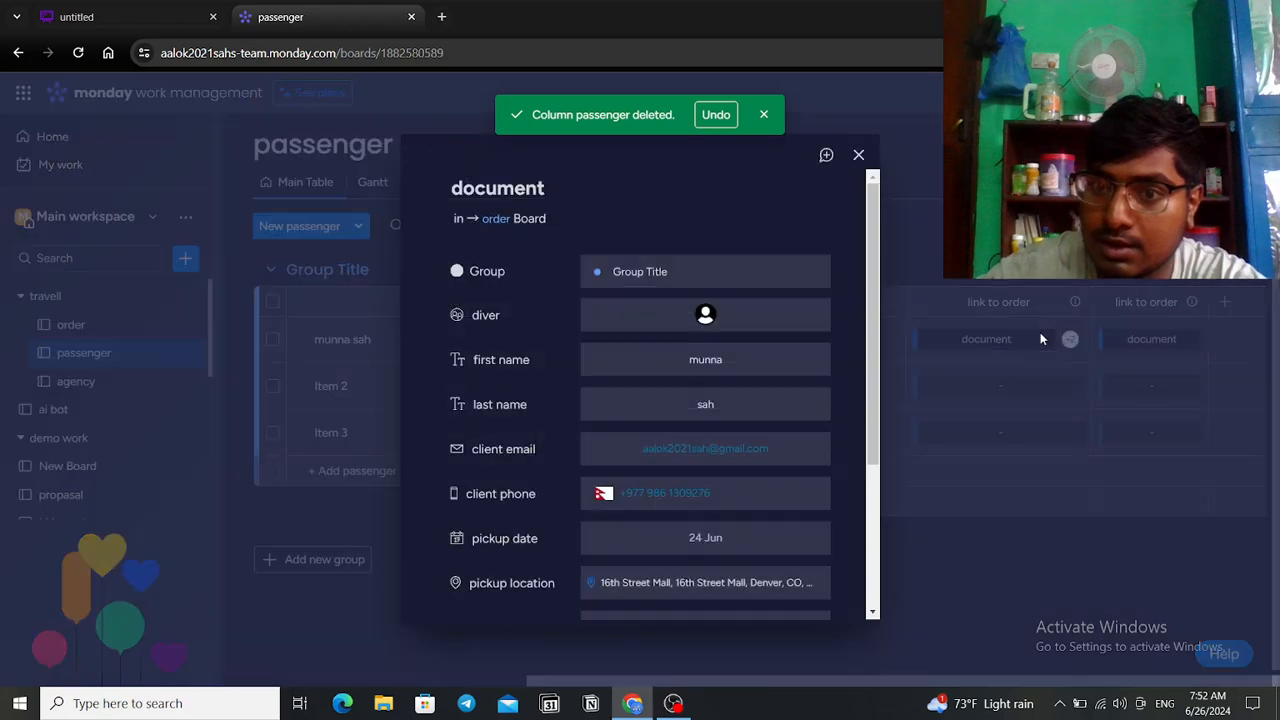
pyautogui.scroll(-3, 690, 340)
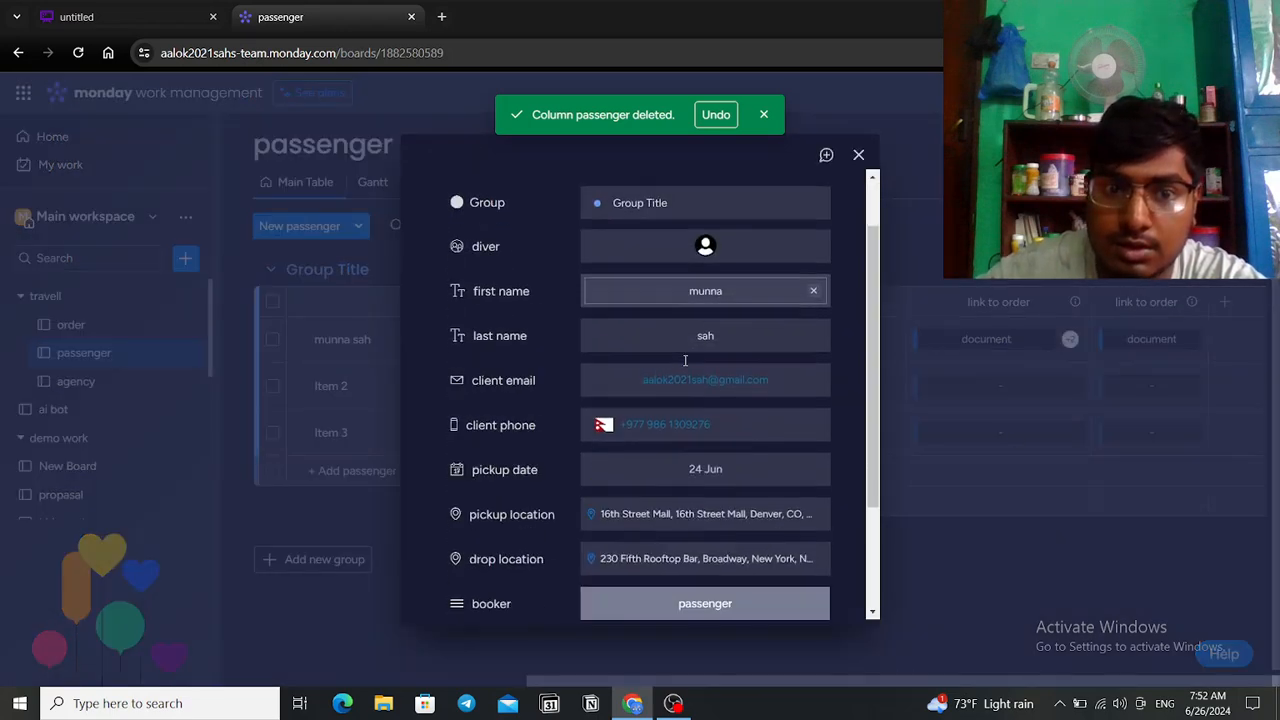
pyautogui.scroll(3, 628, 489)
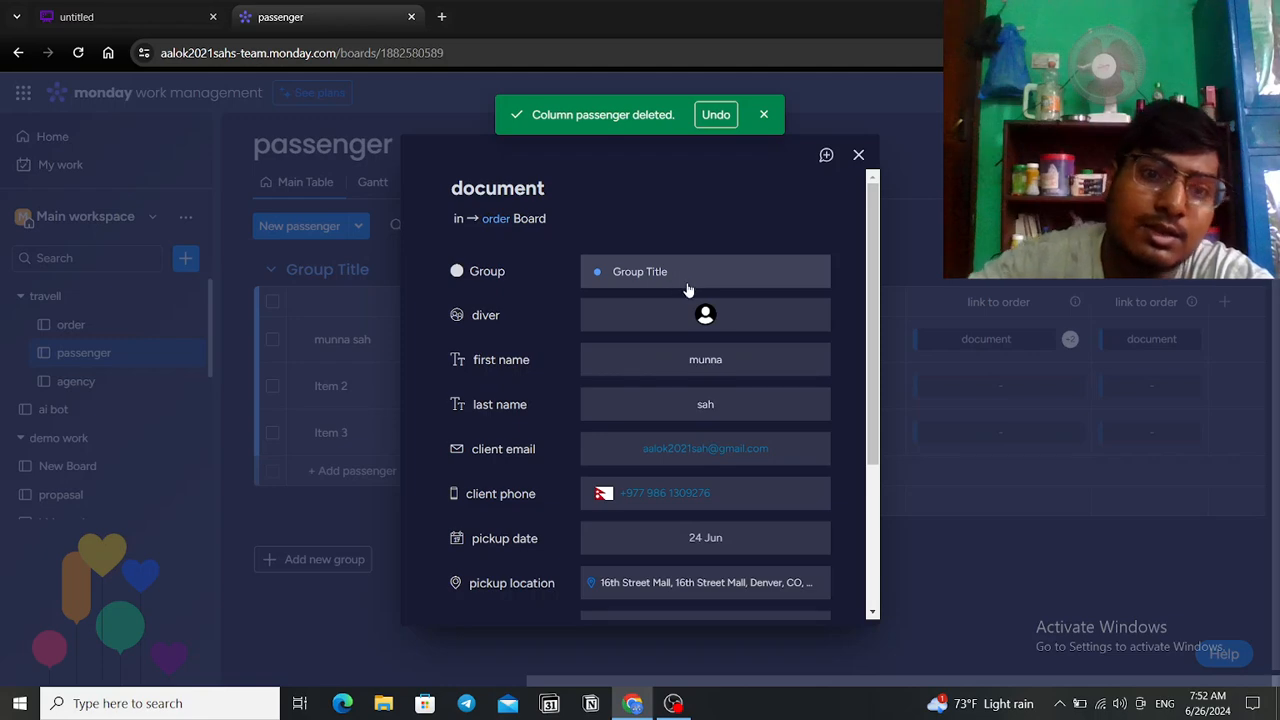
pyautogui.scroll(-3, 697, 320)
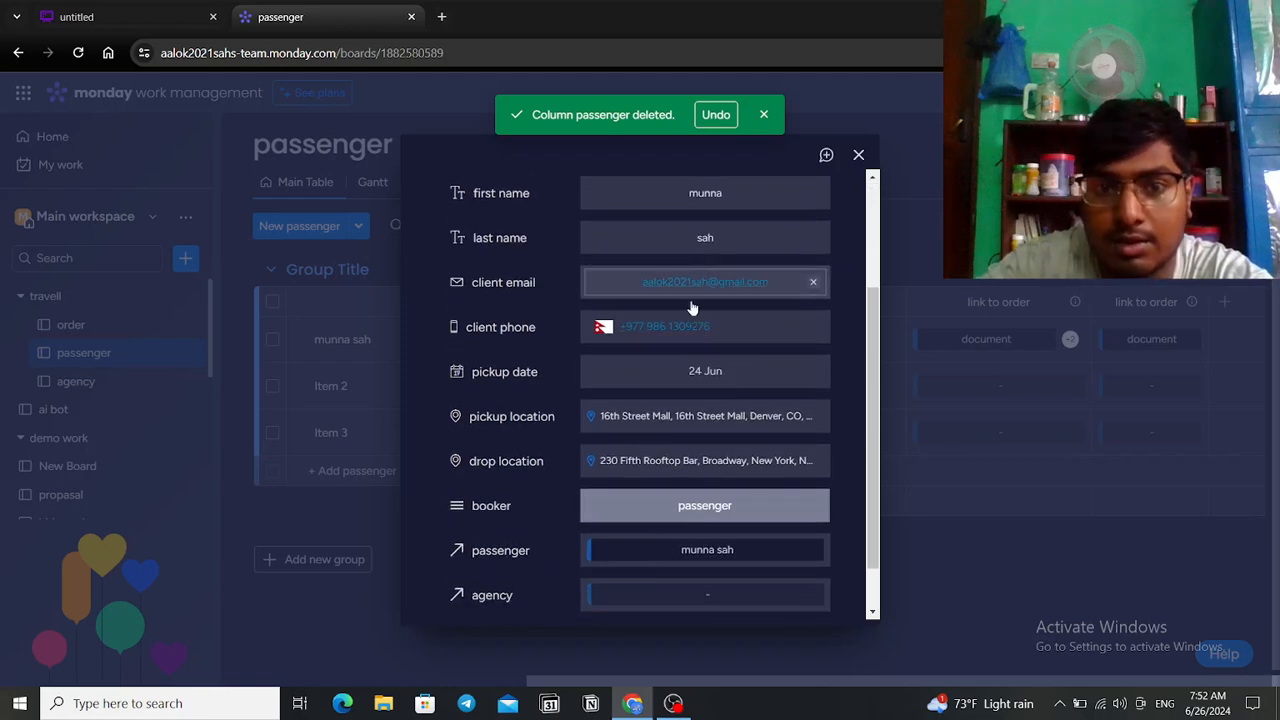
pyautogui.scroll(3, 975, 475)
pyautogui.click(1064, 599)
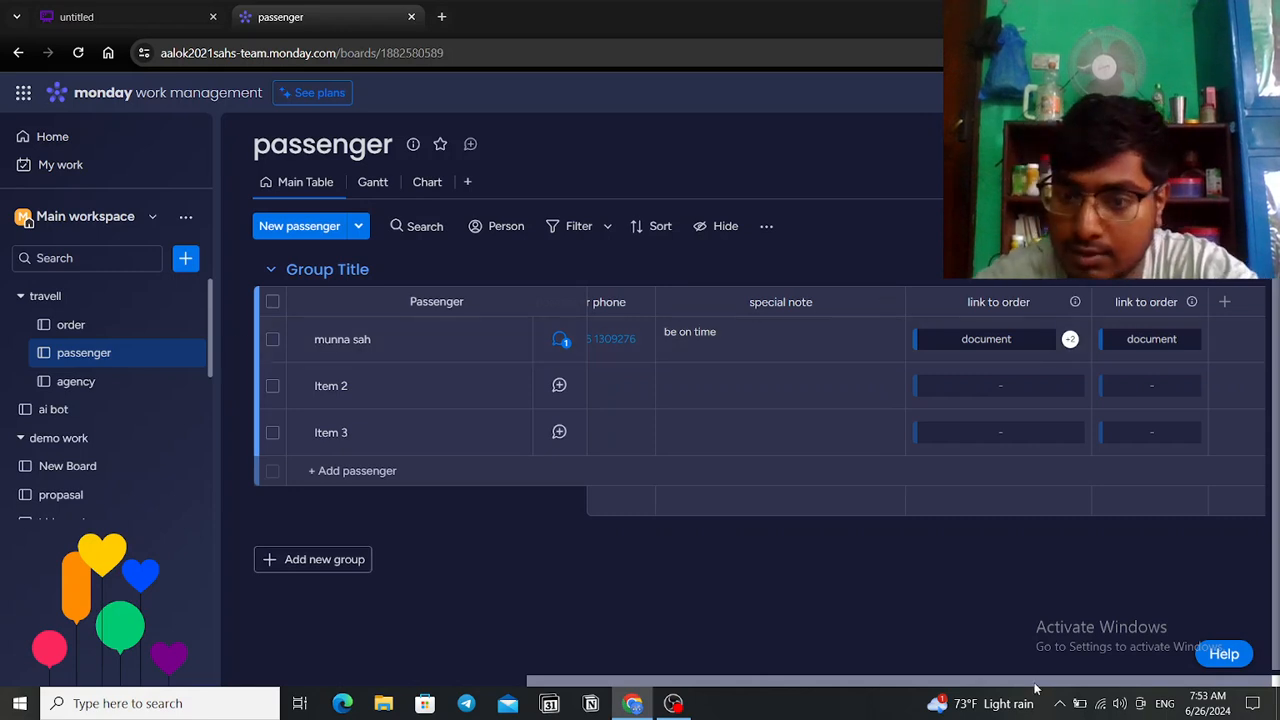
# Step: Look over the order and passenger boards, then return to the order board
pyautogui.click(84, 328)
pyautogui.moveTo(763, 678); pyautogui.dragTo(1223, 680)
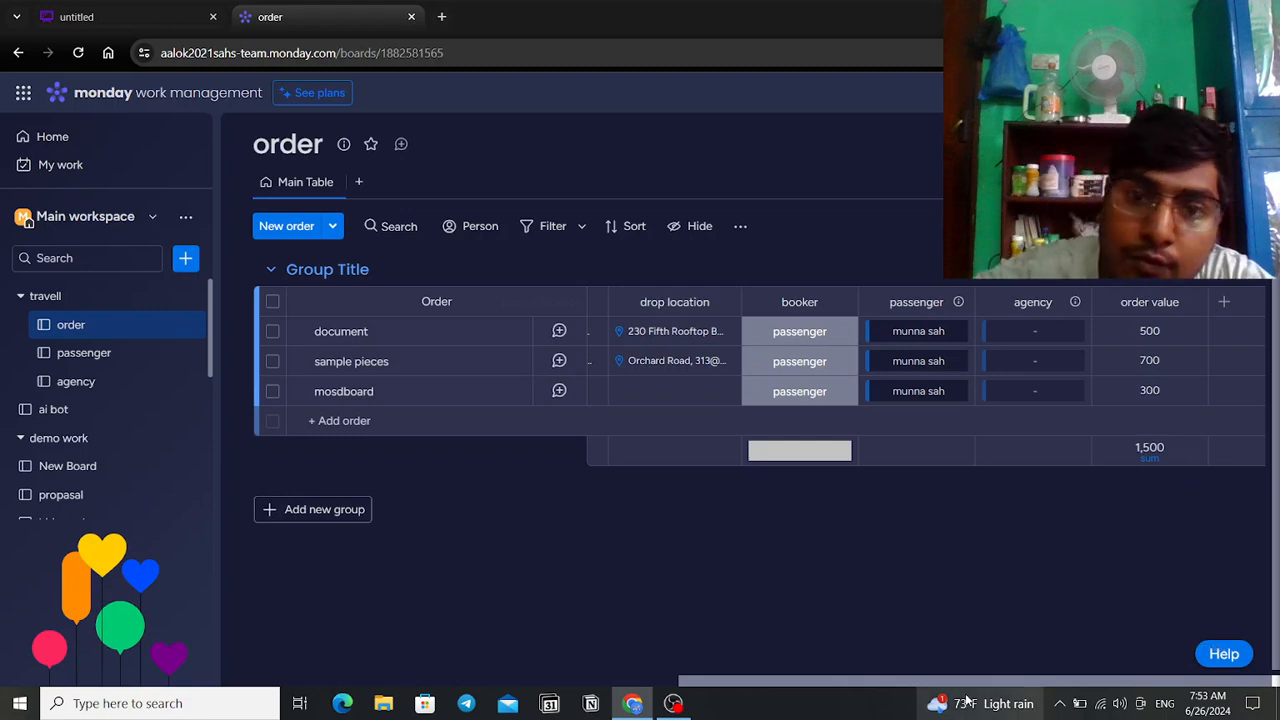
pyautogui.moveTo(966, 699)
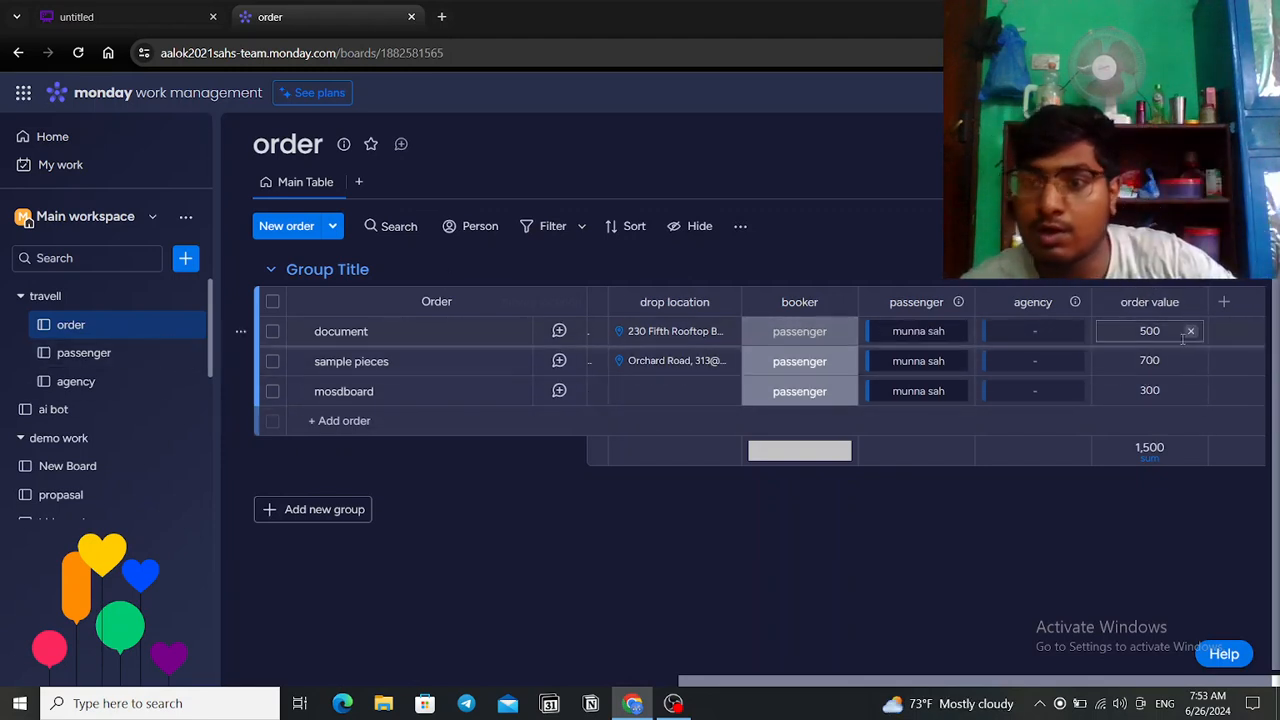
pyautogui.click(120, 355)
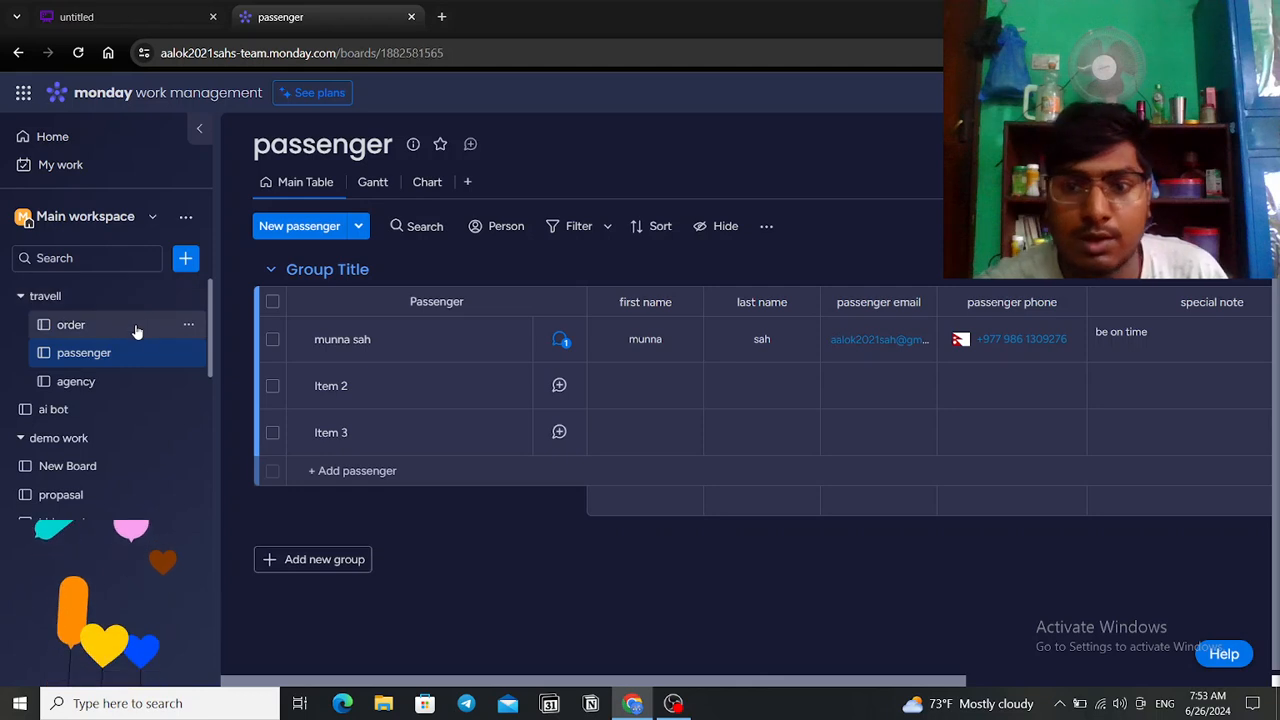
pyautogui.click(144, 326)
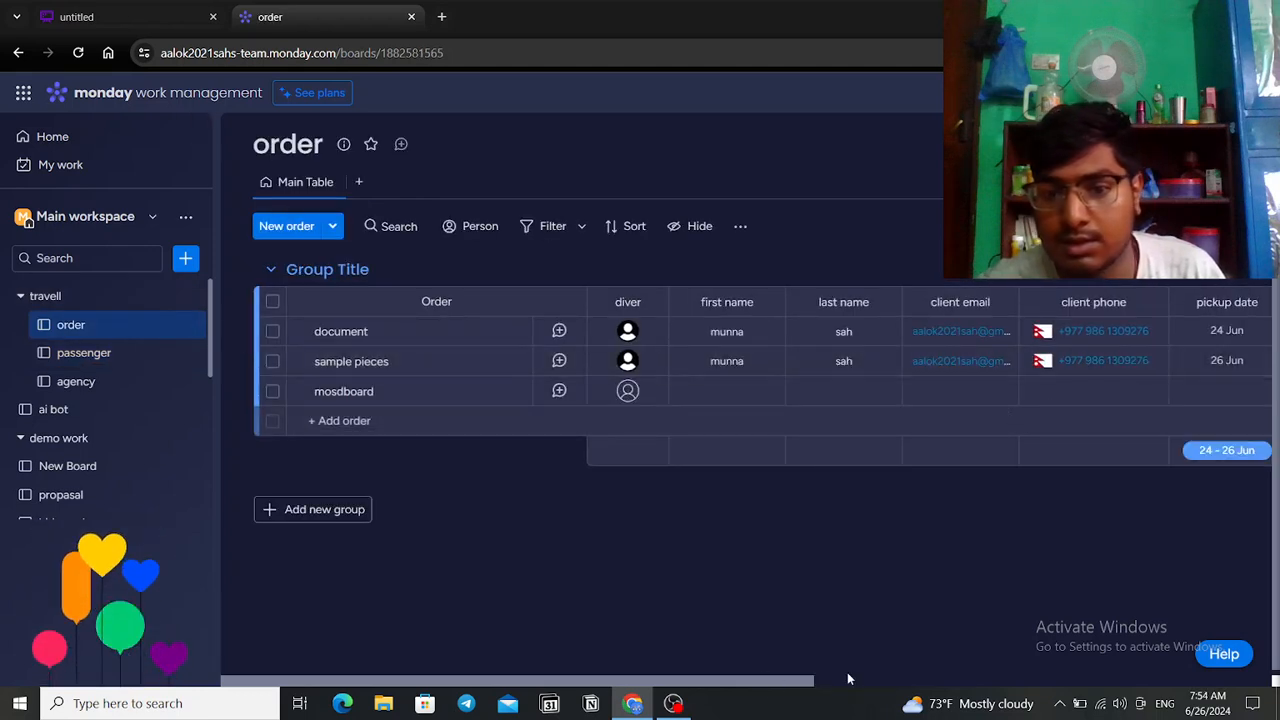
# Step: Check the mosdboard order's agency choices without picking one, then go to the agency board
pyautogui.click(770, 690)
pyautogui.moveTo(800, 682); pyautogui.dragTo(1134, 616)
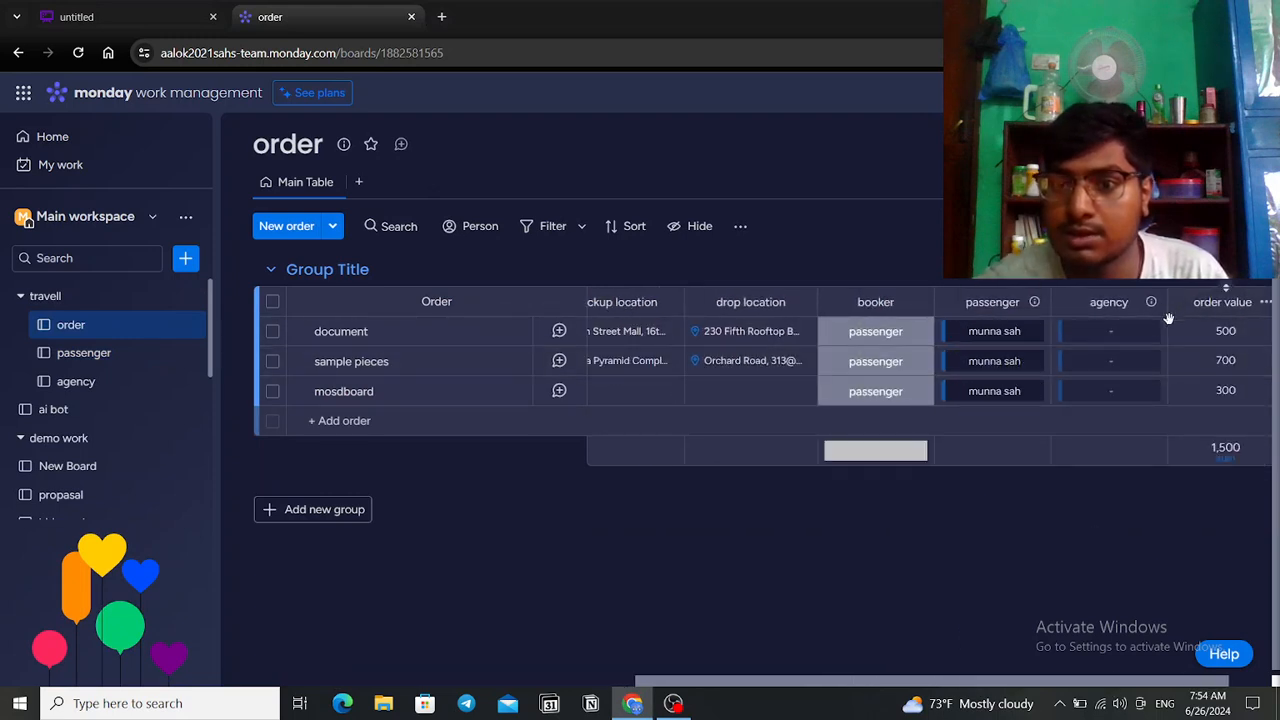
pyautogui.click(1115, 392)
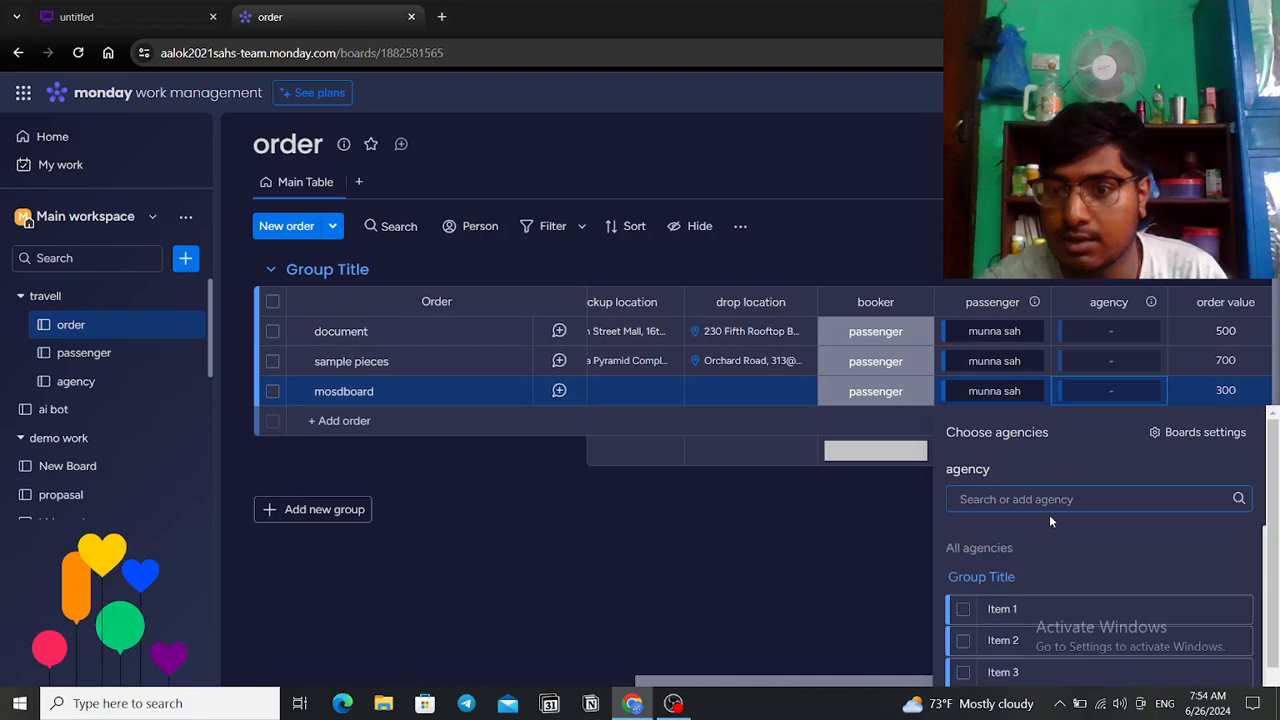
pyautogui.click(846, 600)
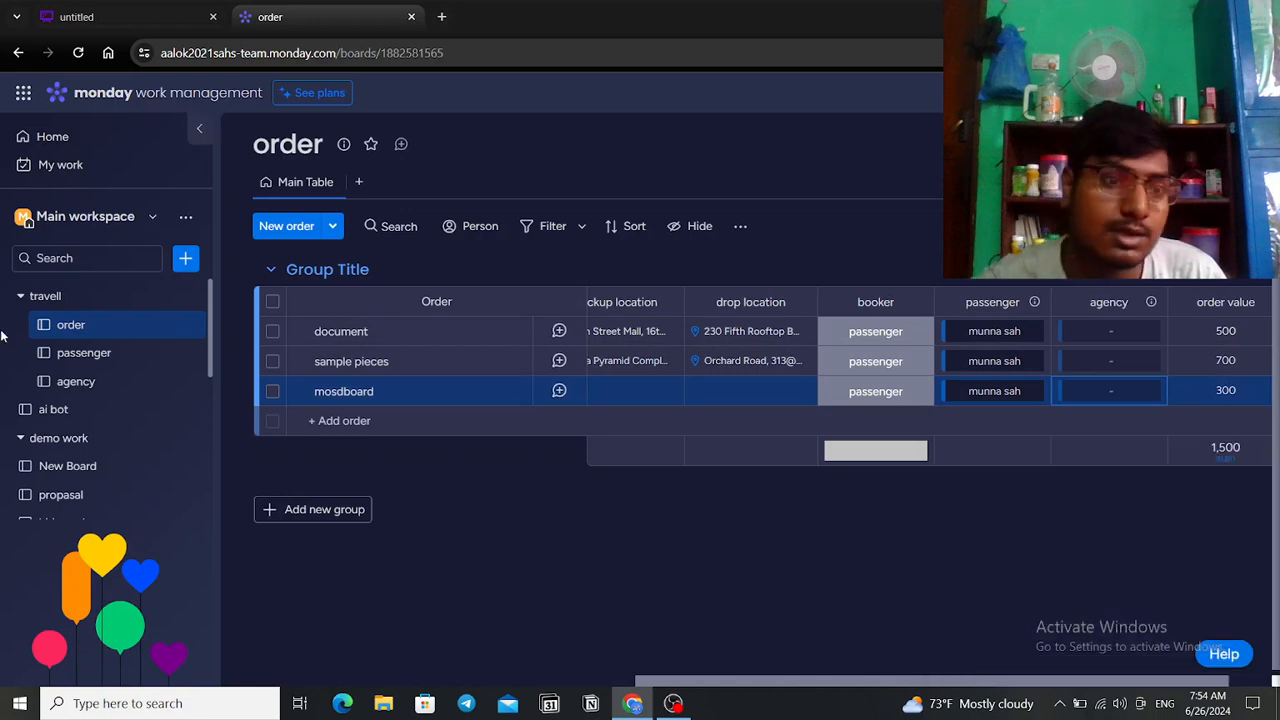
pyautogui.click(57, 384)
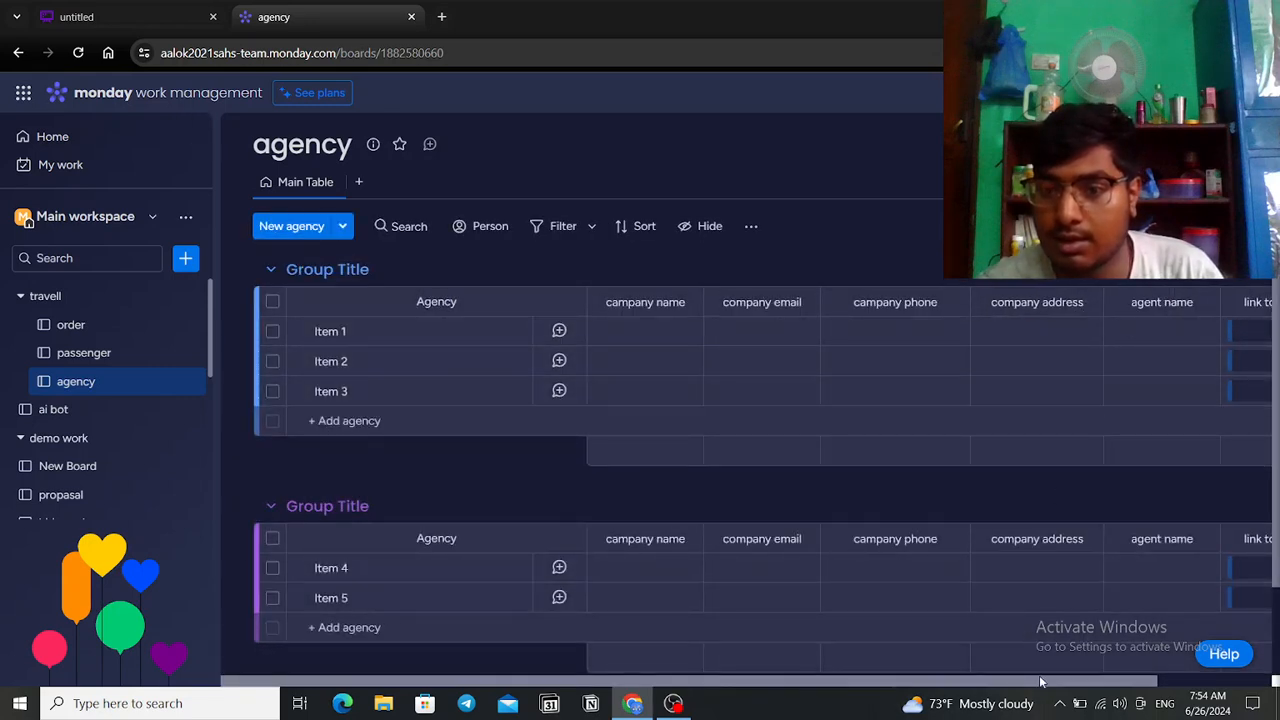
pyautogui.moveTo(1135, 681); pyautogui.dragTo(1254, 685)
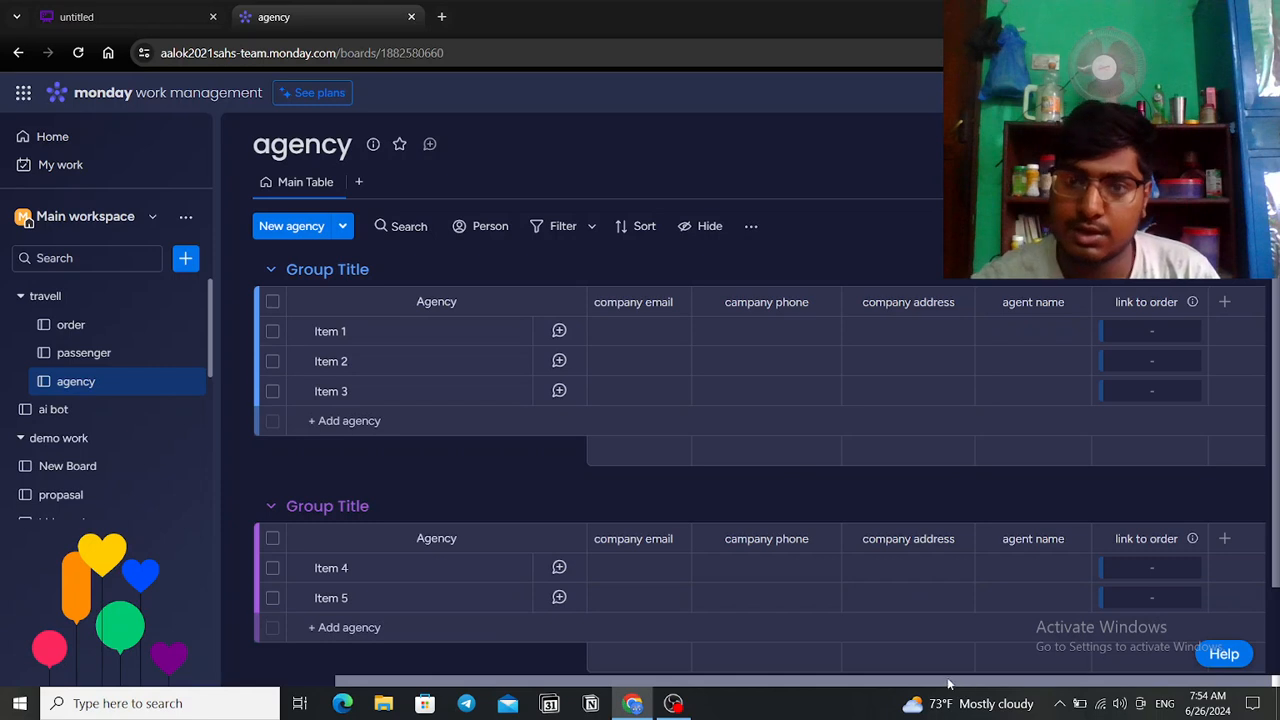
pyautogui.moveTo(963, 685); pyautogui.dragTo(737, 678)
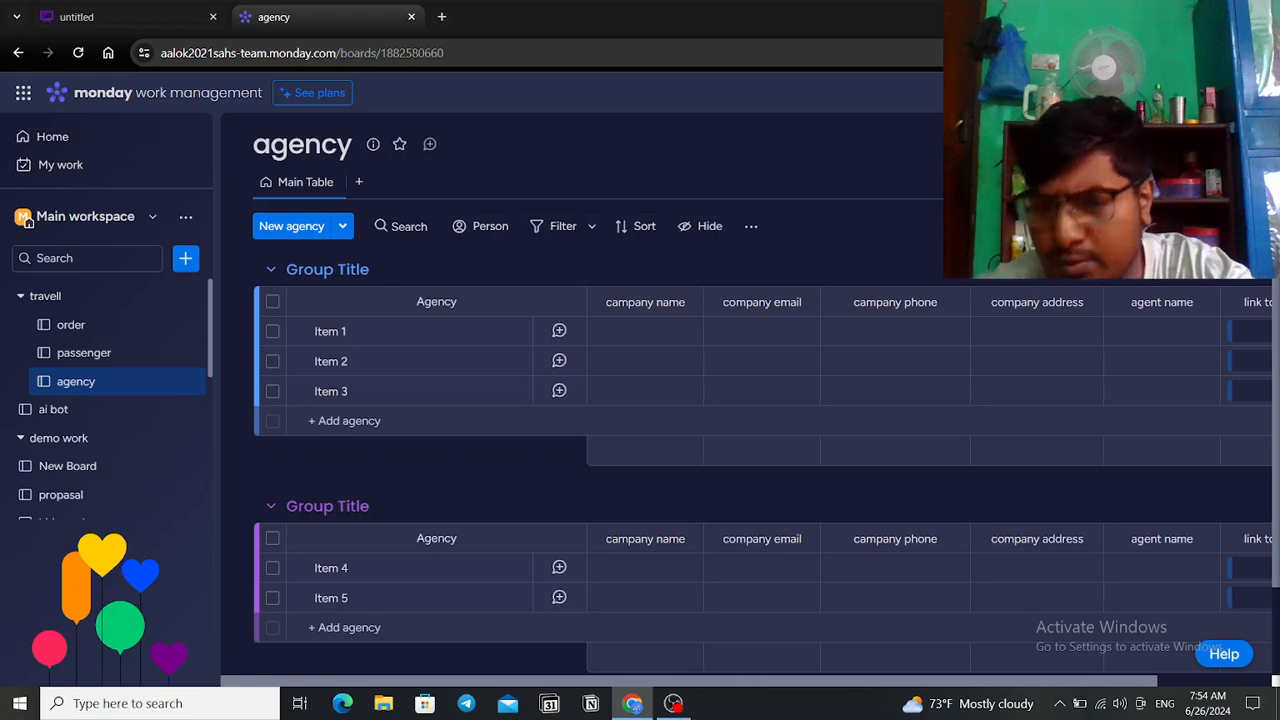
# Step: In a new browser tab, go to make.com and sign in with a Google account
pyautogui.click(445, 17)
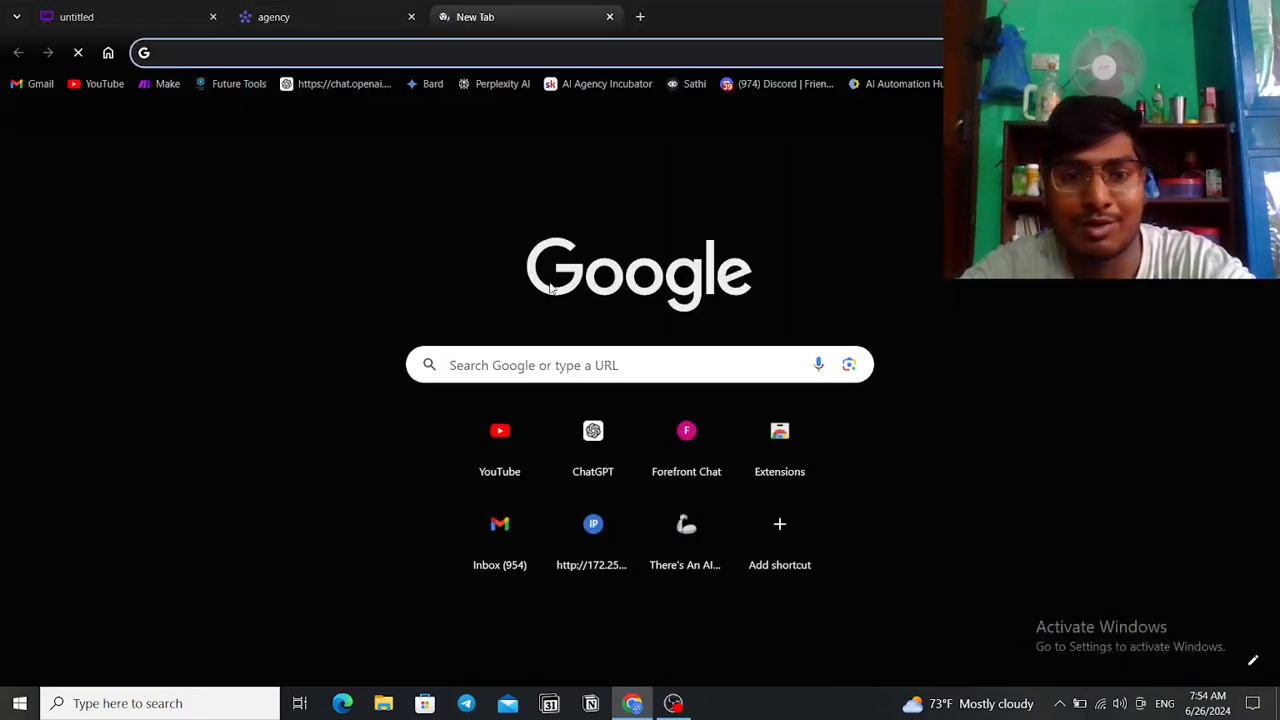
pyautogui.click(601, 385)
pyautogui.click(632, 363)
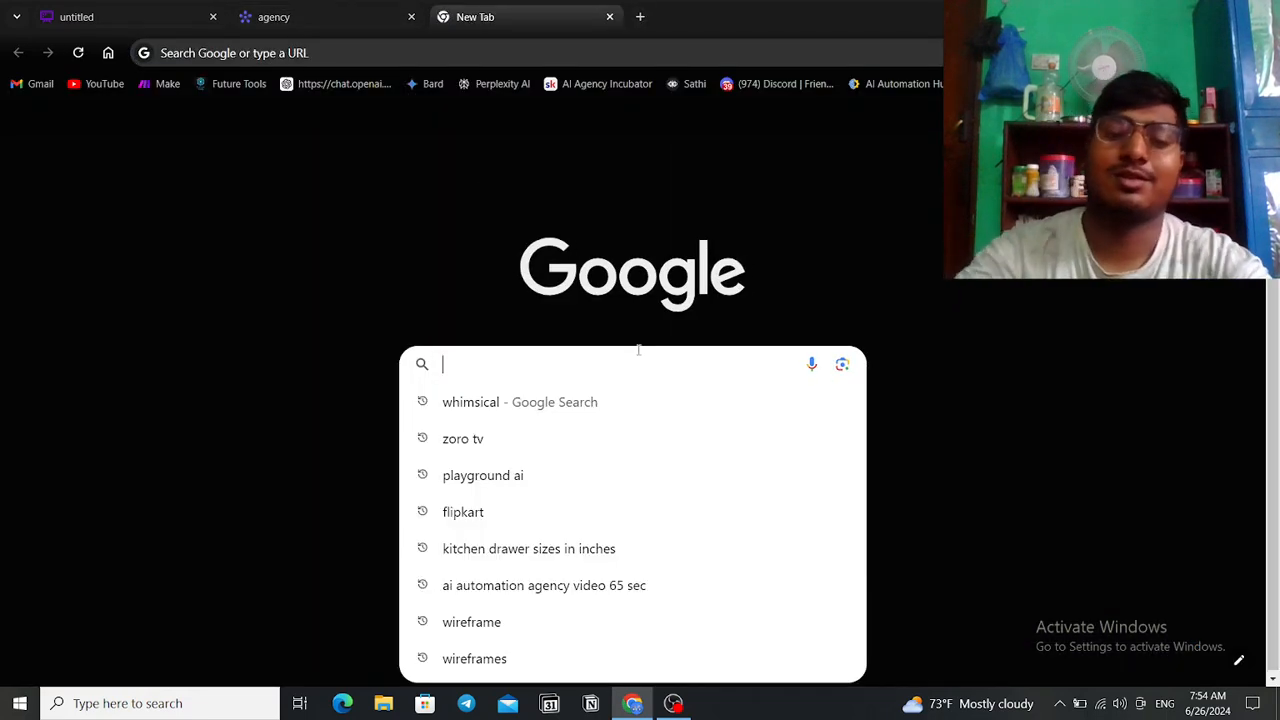
pyautogui.write('make')
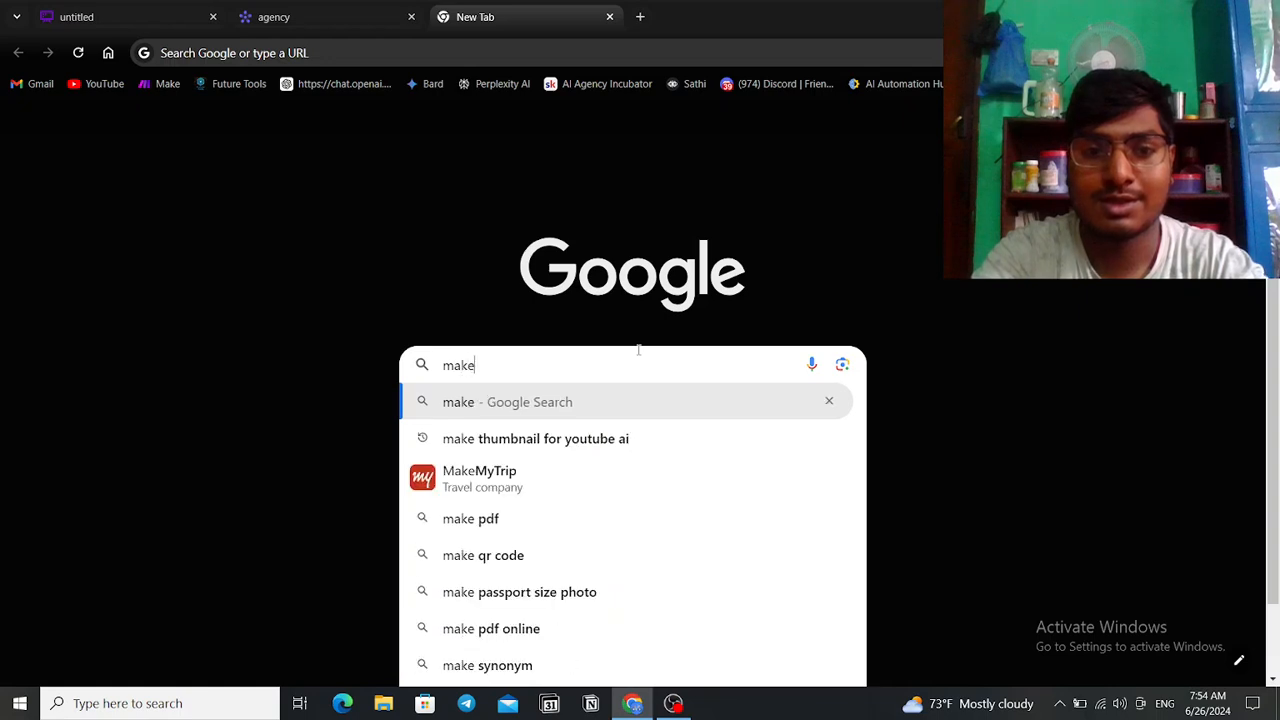
pyautogui.write('.com')
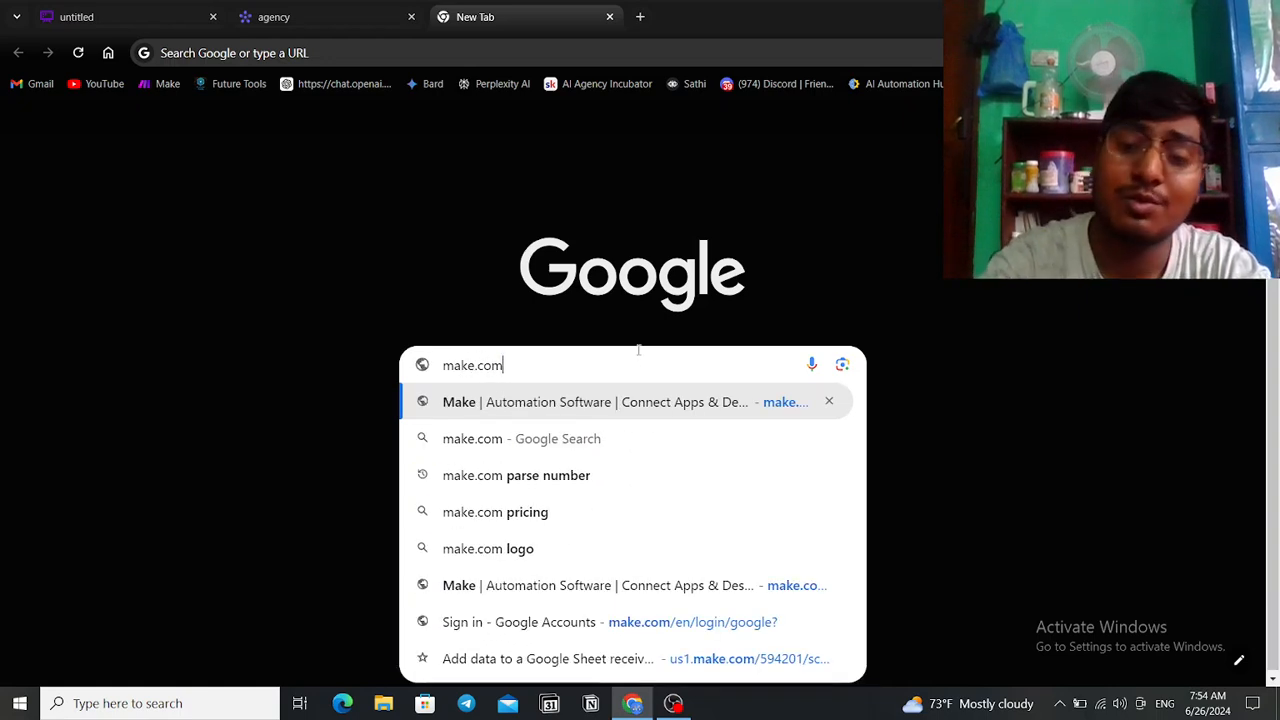
pyautogui.press('Return')
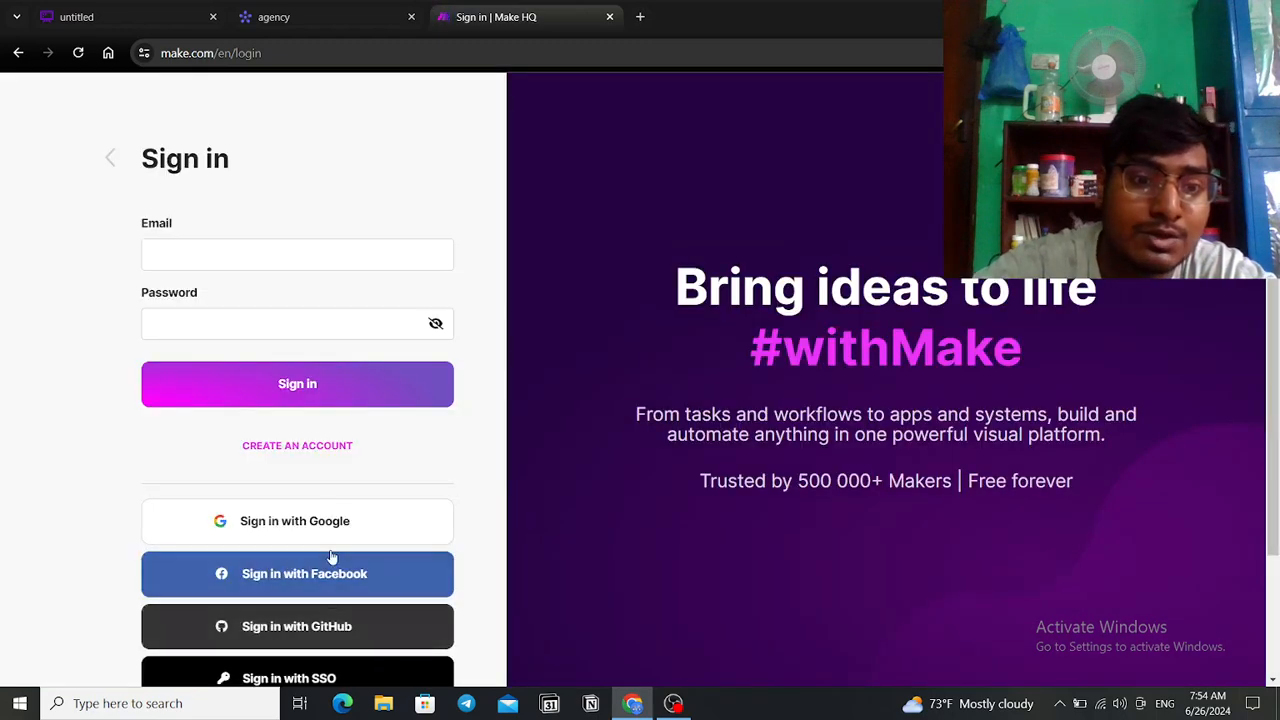
pyautogui.click(365, 538)
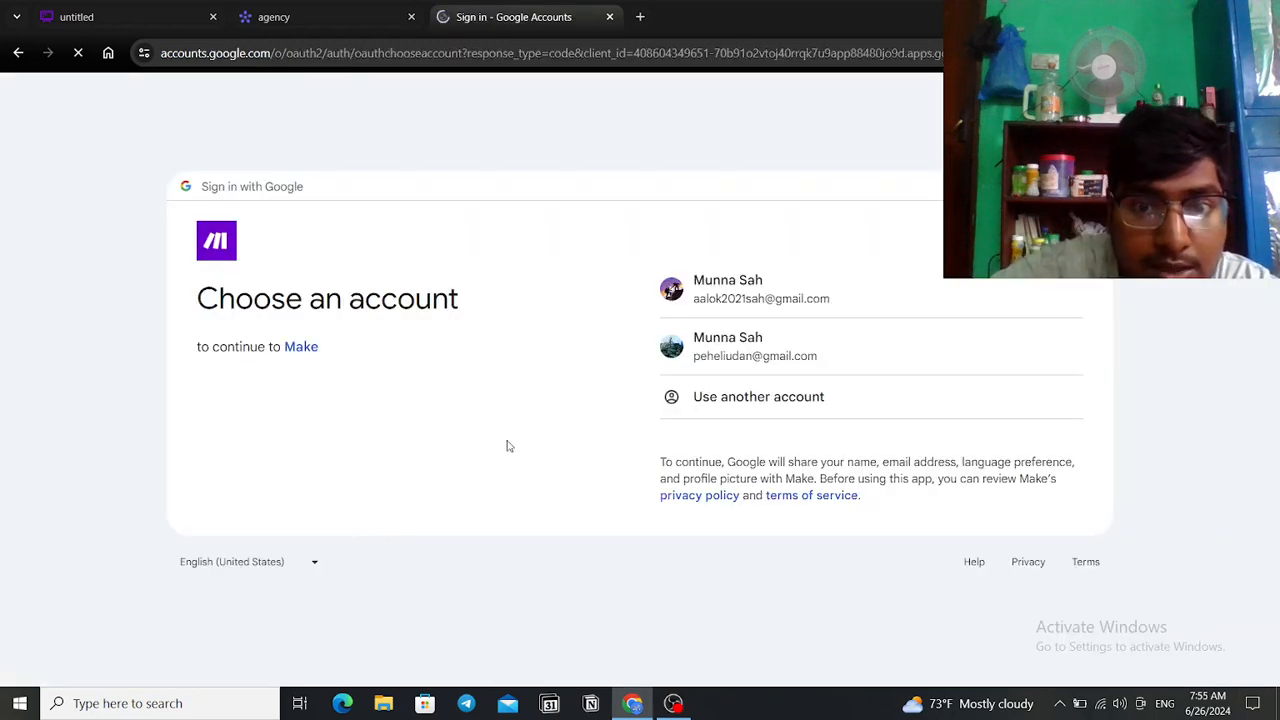
pyautogui.click(752, 340)
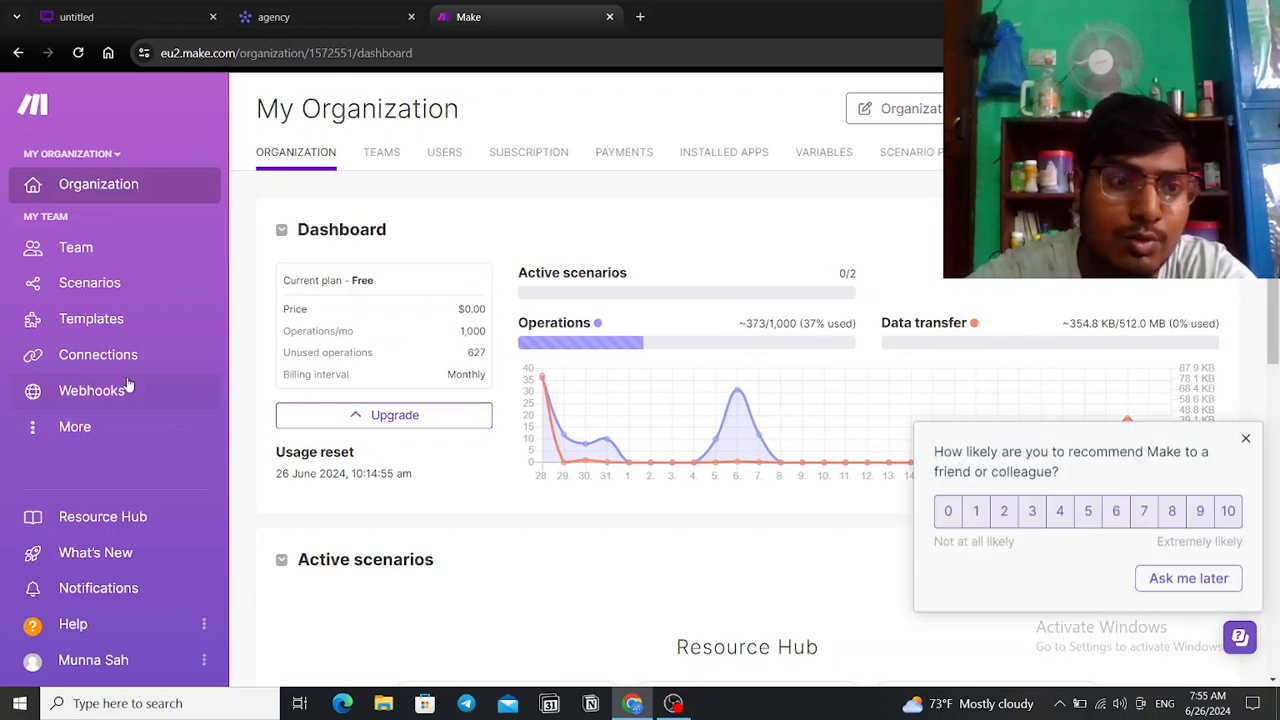
# Step: Open the 'high level crm' scenario from the monday scenarios folder
pyautogui.click(118, 285)
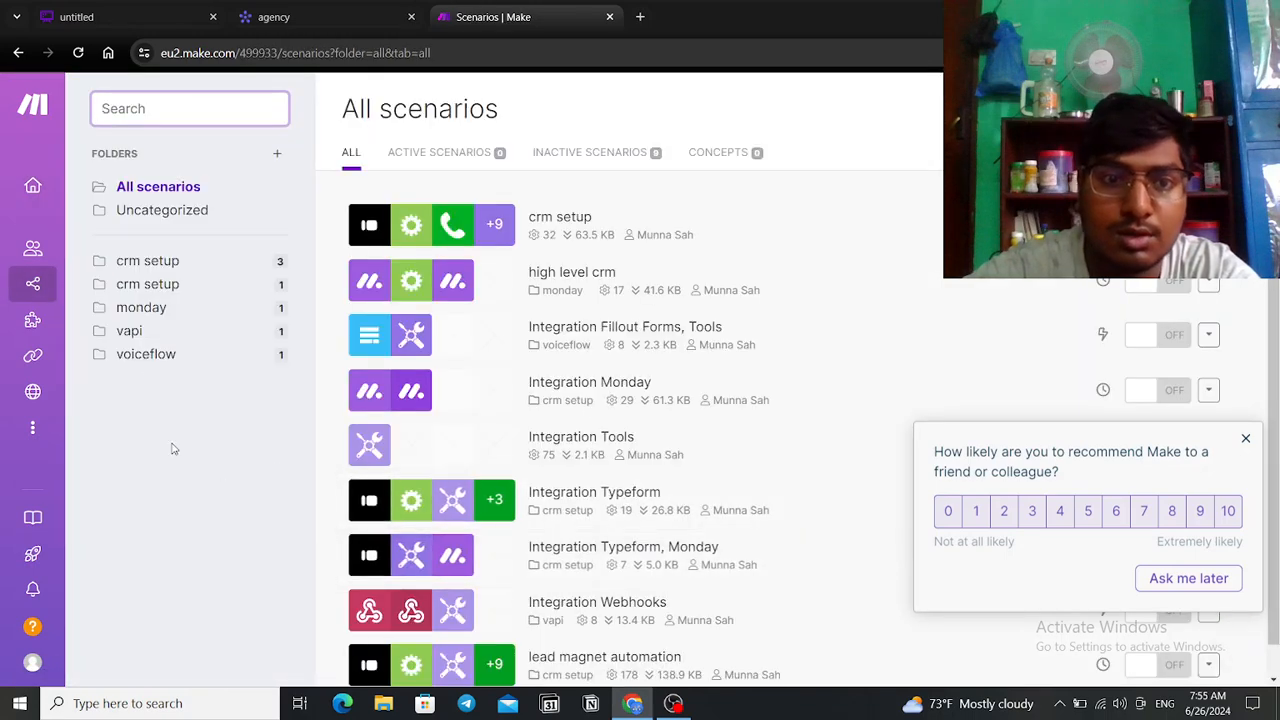
pyautogui.click(136, 316)
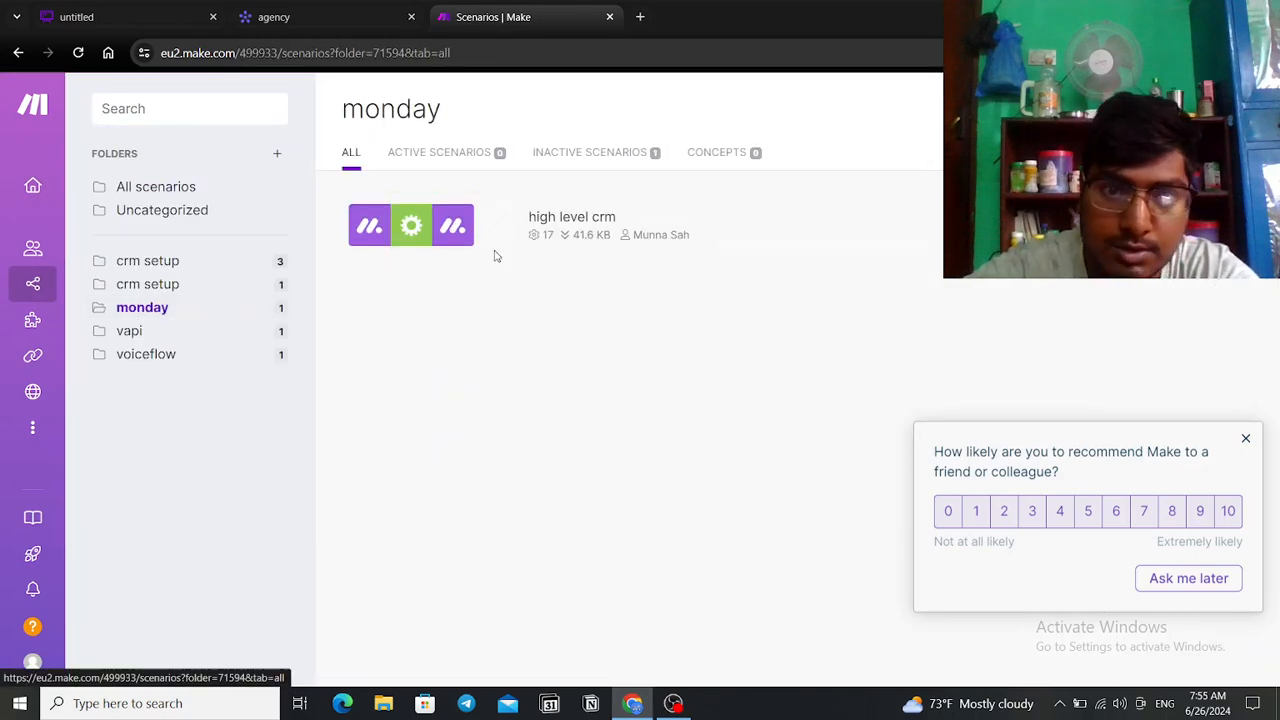
pyautogui.click(530, 233)
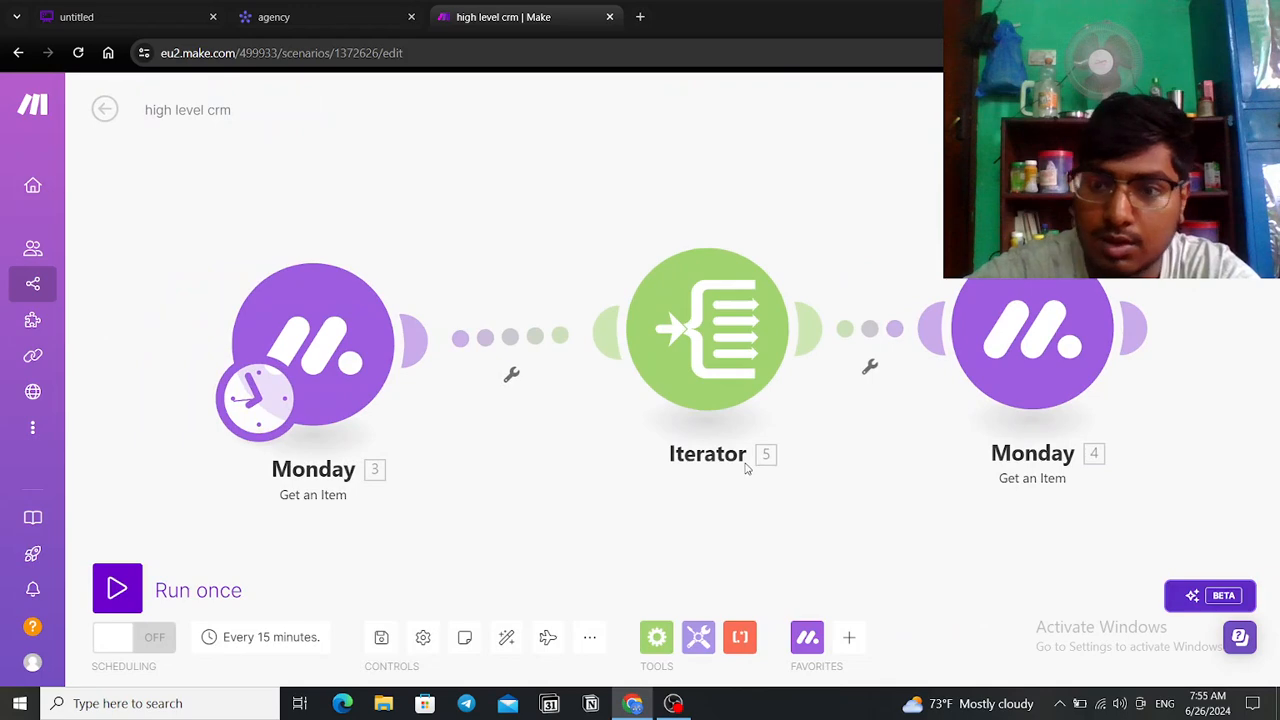
# Step: Review both Monday modules' settings, then run the scenario once
pyautogui.click(536, 396)
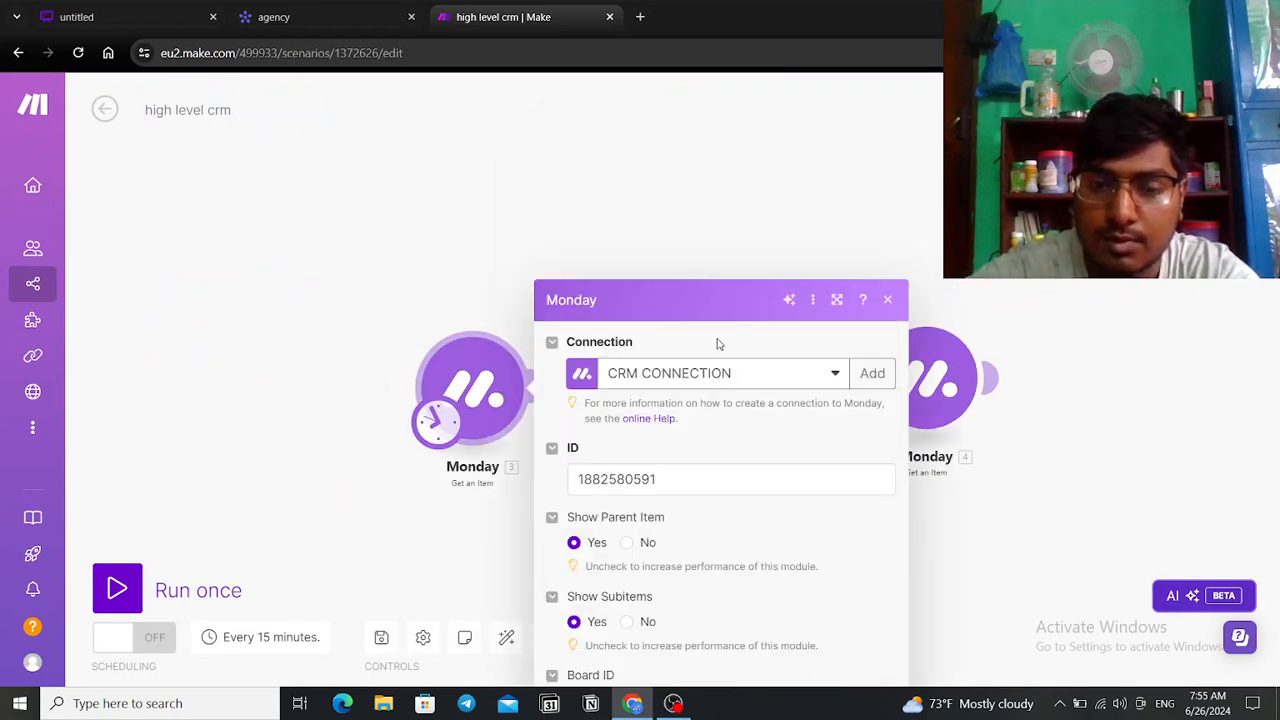
pyautogui.click(452, 306)
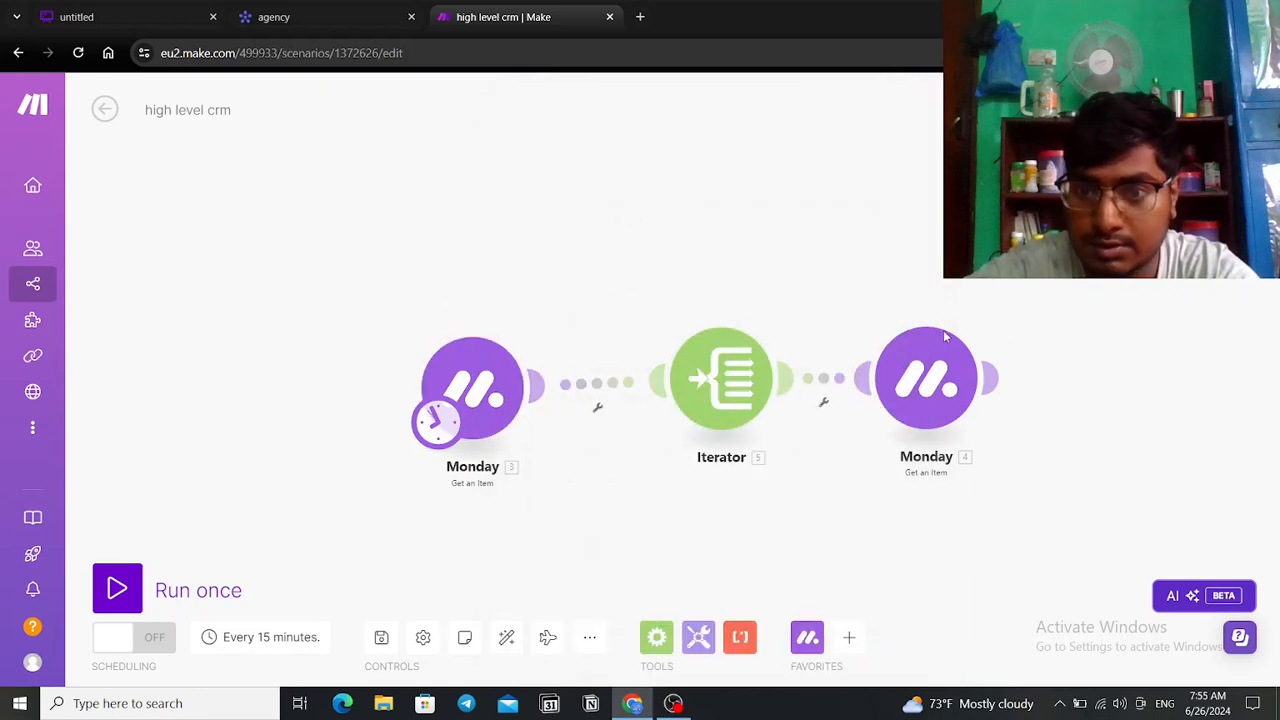
pyautogui.click(950, 372)
pyautogui.click(584, 536)
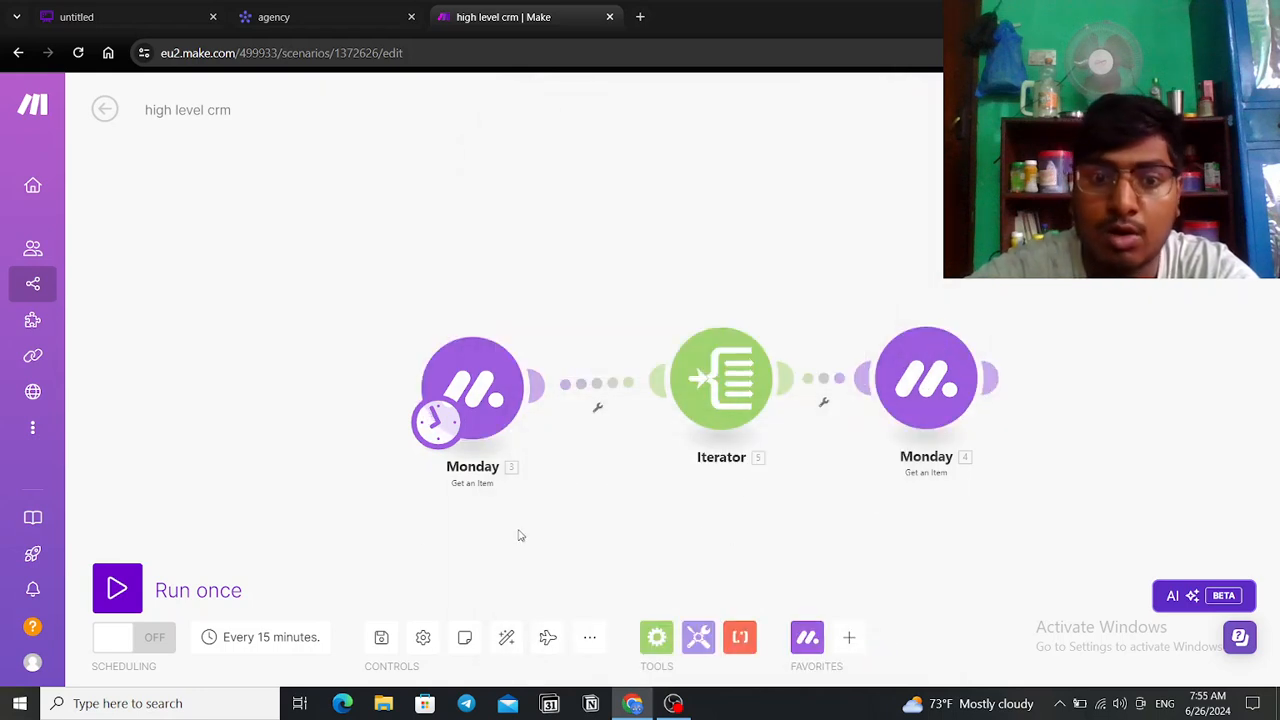
pyautogui.click(117, 588)
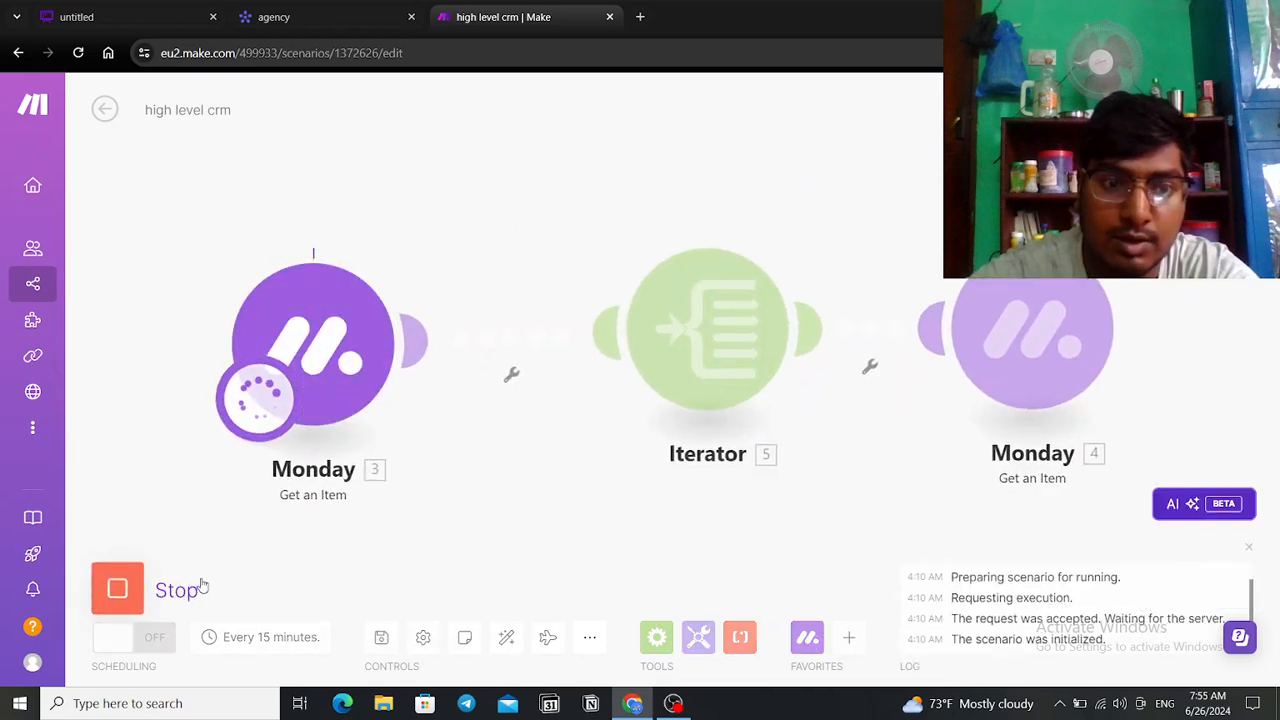
# Step: Inspect the first Monday module's item output (column values, assets, subitems) and the Iterator's array setting
pyautogui.click(420, 248)
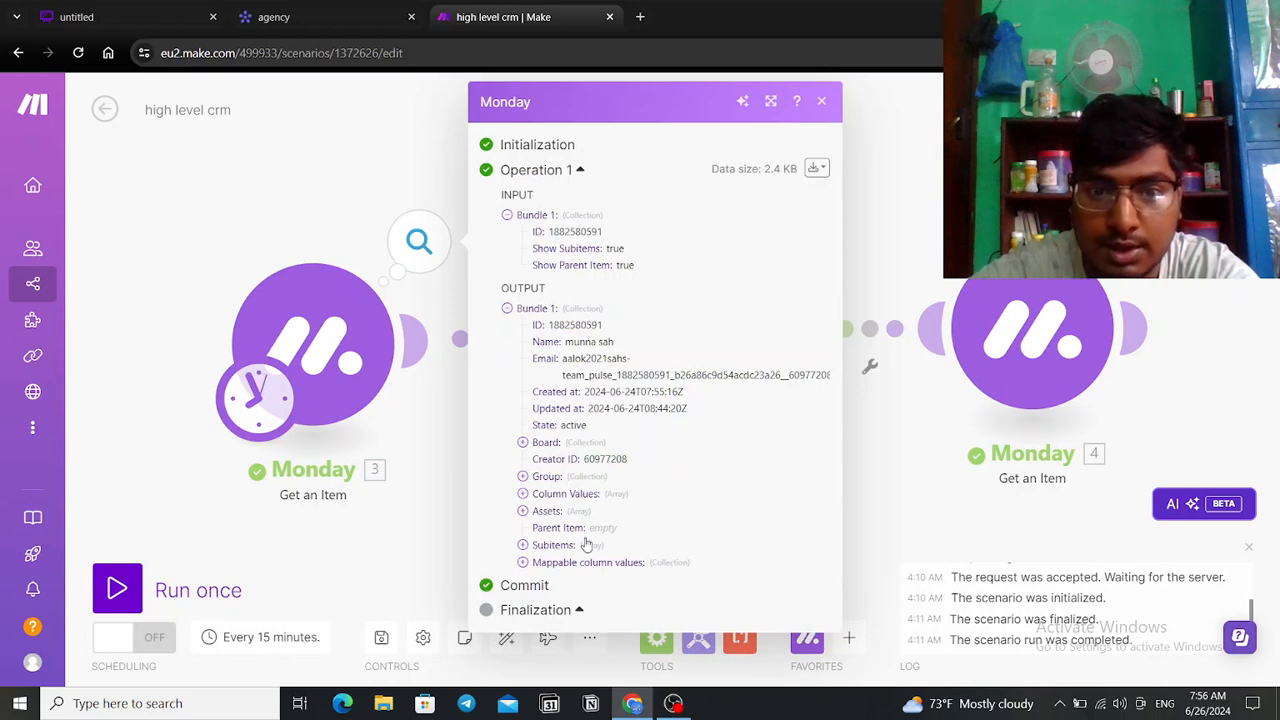
pyautogui.click(521, 497)
pyautogui.scroll(-1, 530, 508)
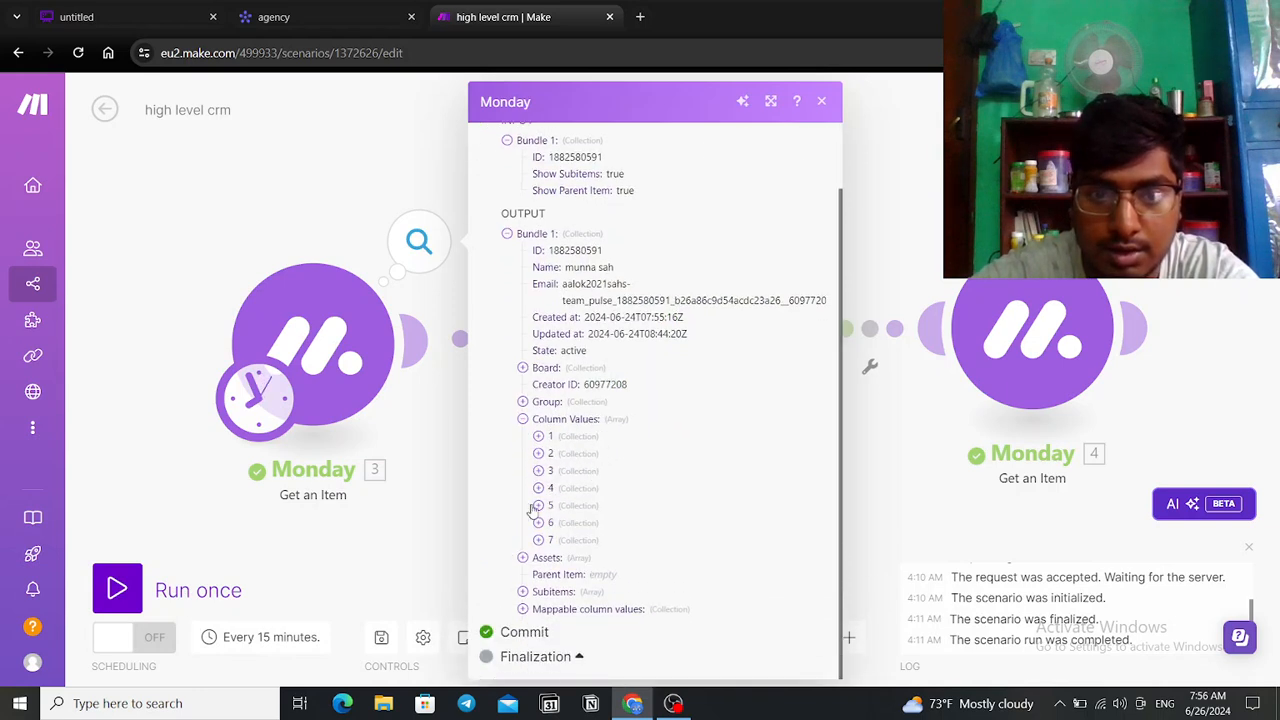
pyautogui.click(522, 558)
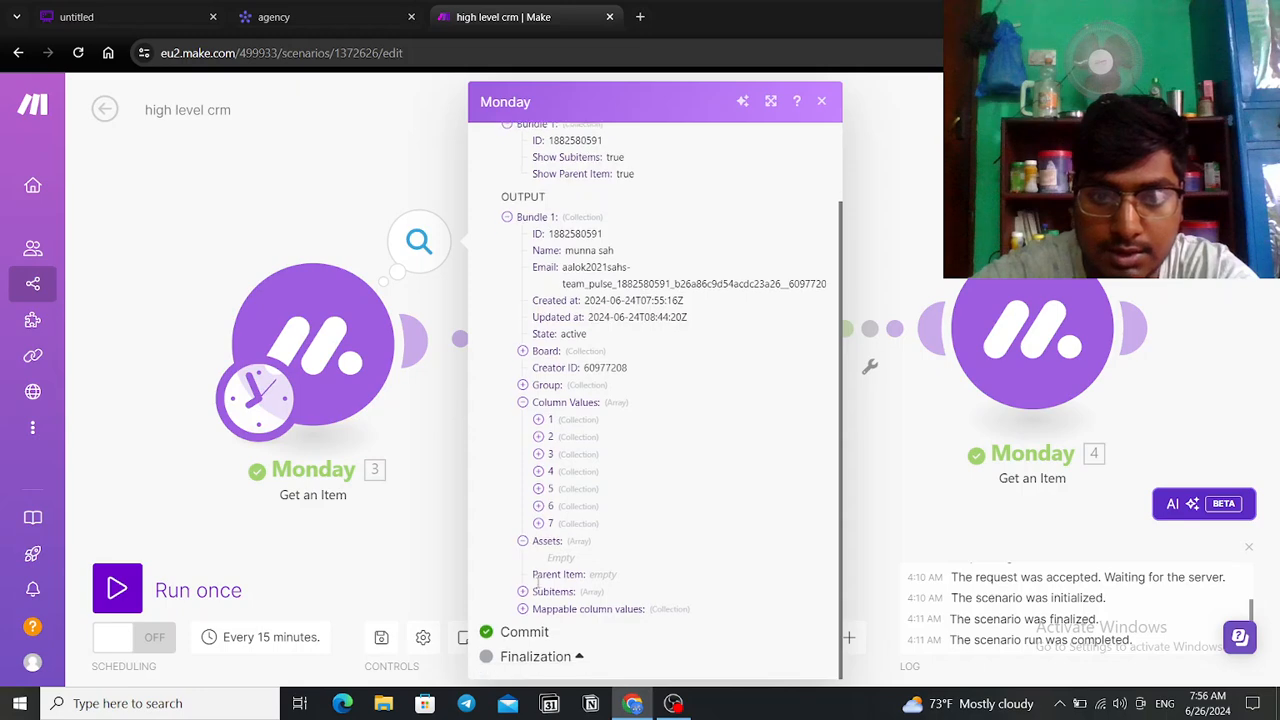
pyautogui.click(522, 593)
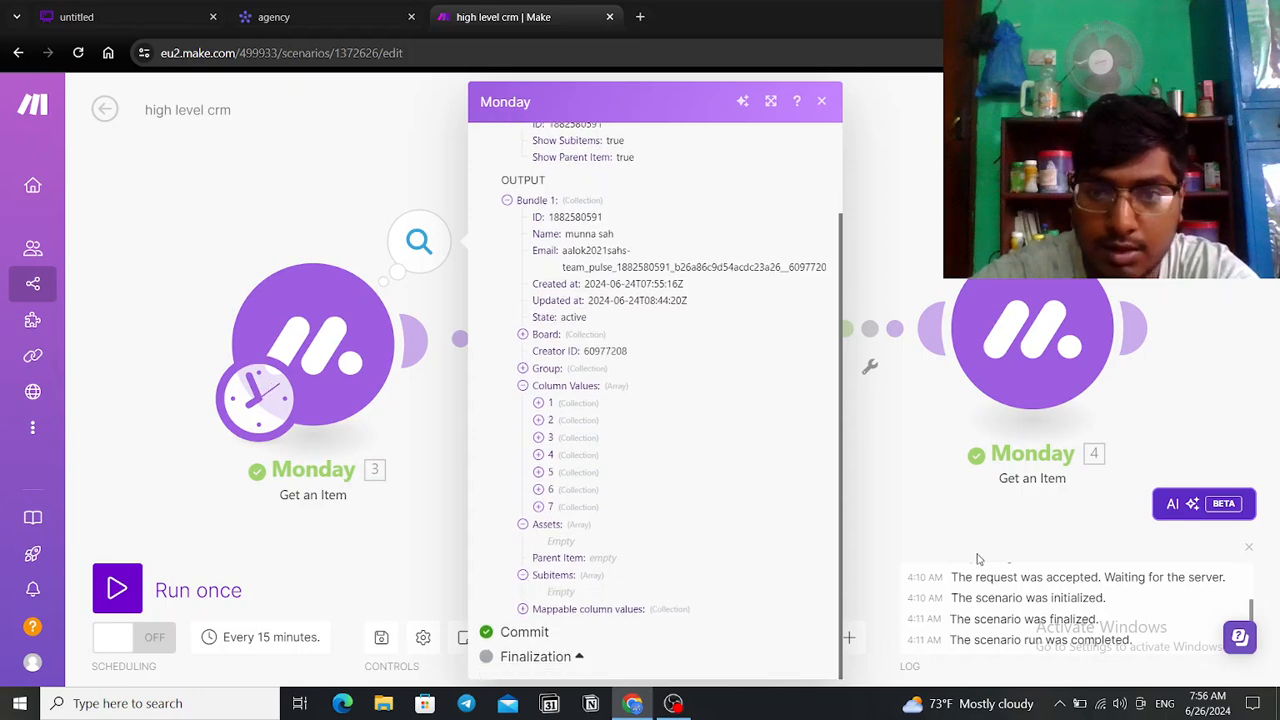
pyautogui.click(985, 550)
pyautogui.click(770, 302)
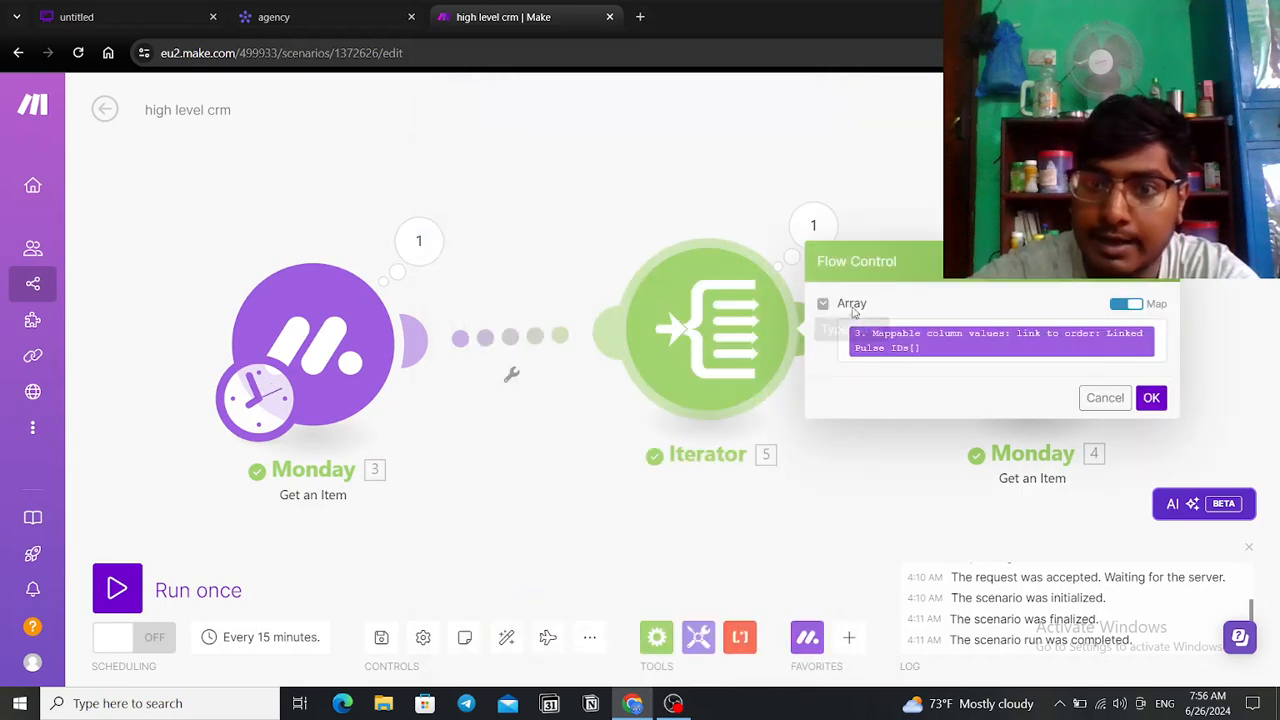
pyautogui.click(909, 475)
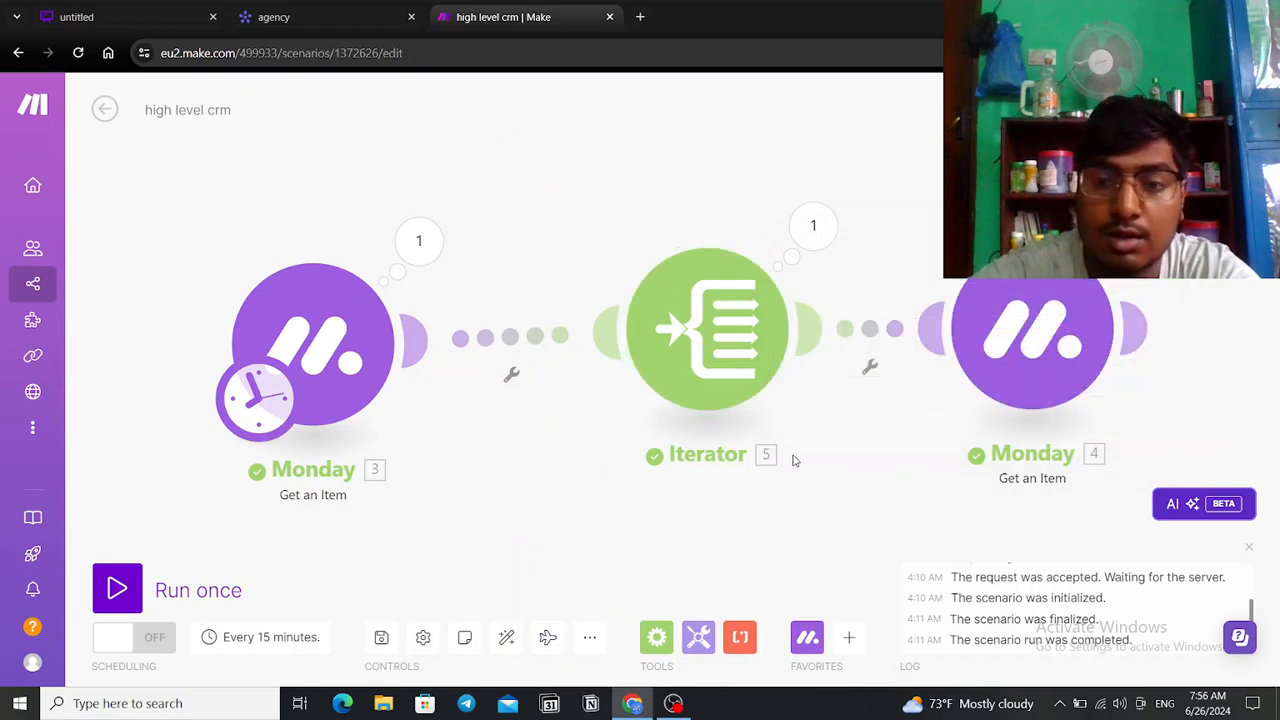
# Step: Check the Iterator's Linked Pulse ID values against the monday.com passenger board
pyautogui.click(813, 225)
pyautogui.moveTo(1000, 297); pyautogui.dragTo(1072, 308)
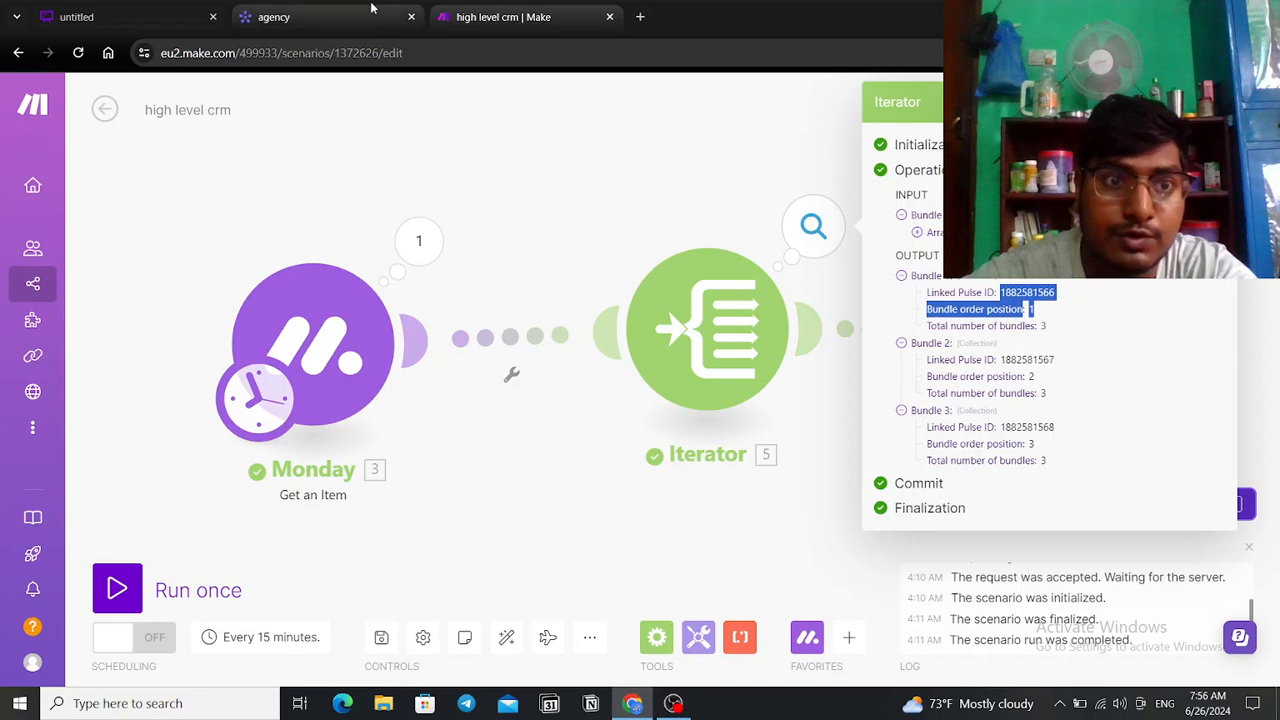
pyautogui.click(345, 18)
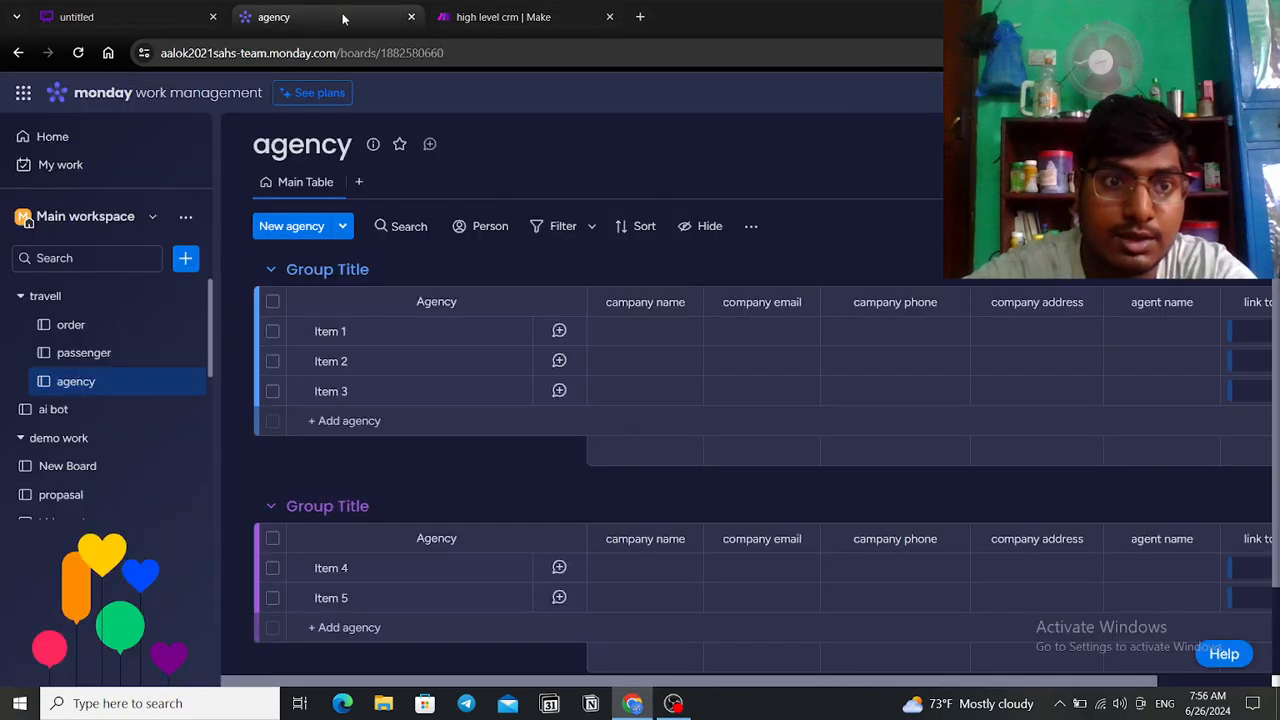
pyautogui.click(84, 353)
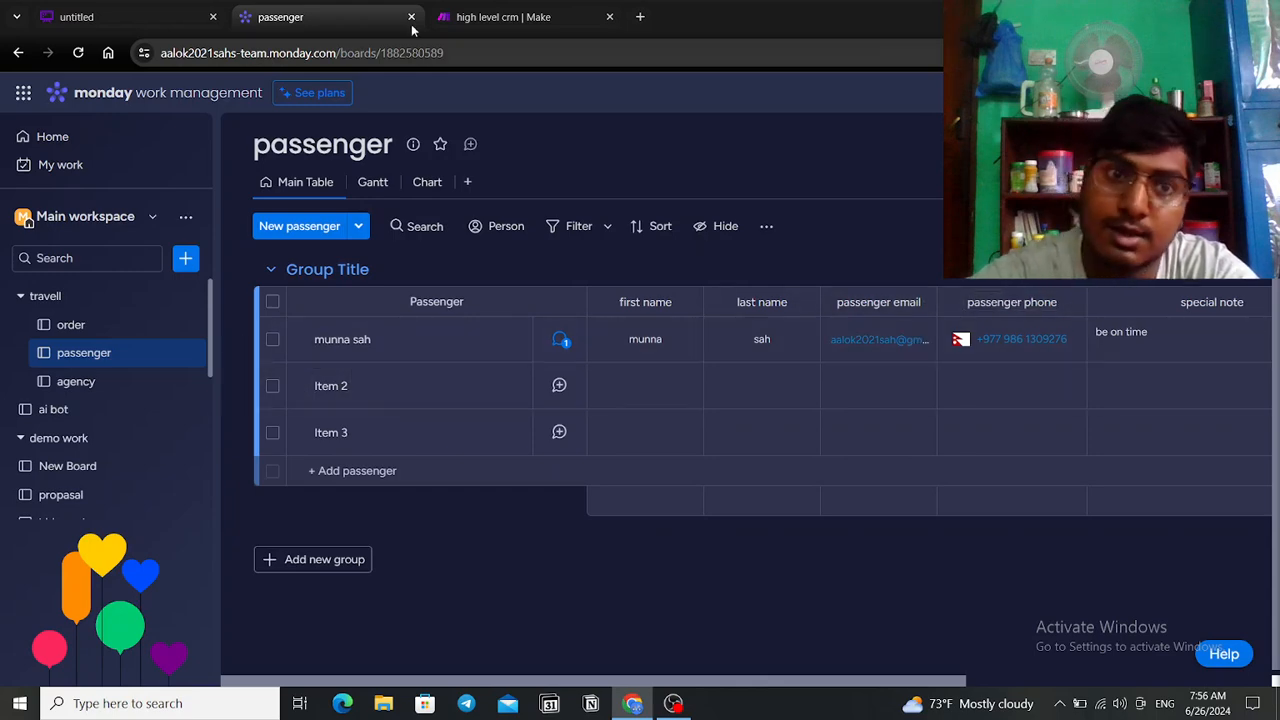
# Step: Back in Make, open the Iterator's Array field to show the mappable Monday output fields
pyautogui.click(482, 15)
pyautogui.click(743, 564)
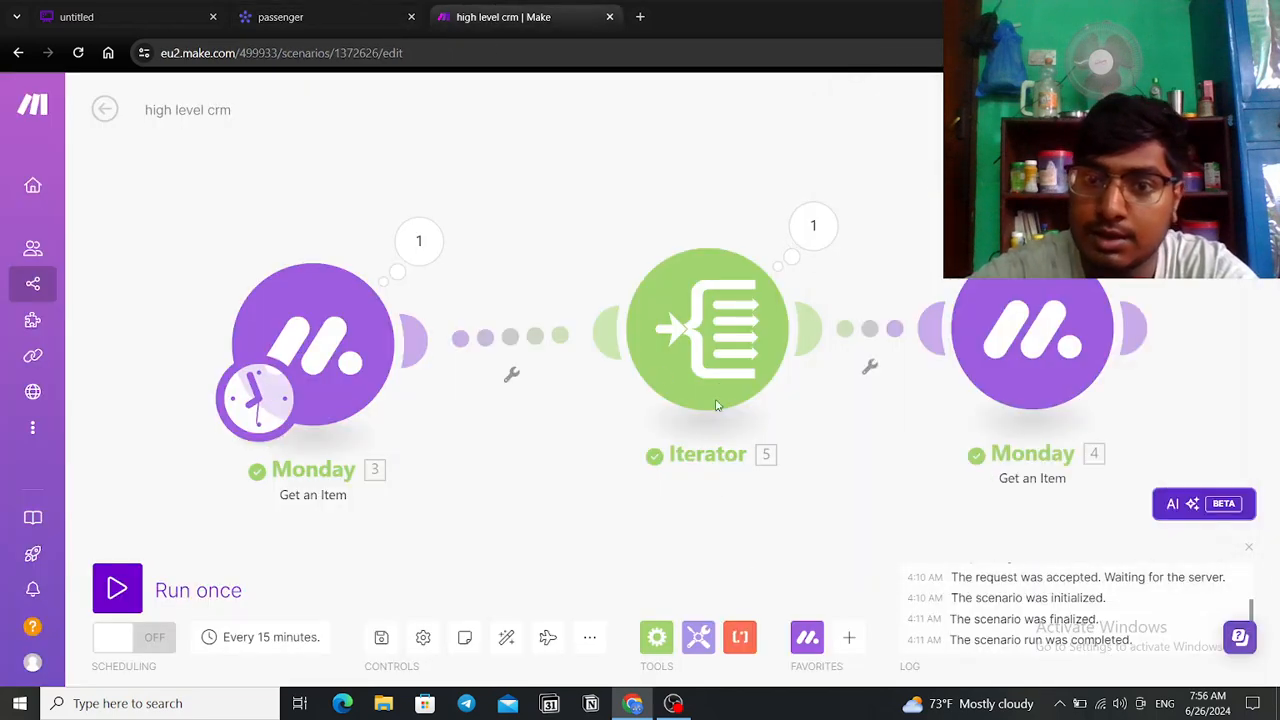
pyautogui.click(726, 338)
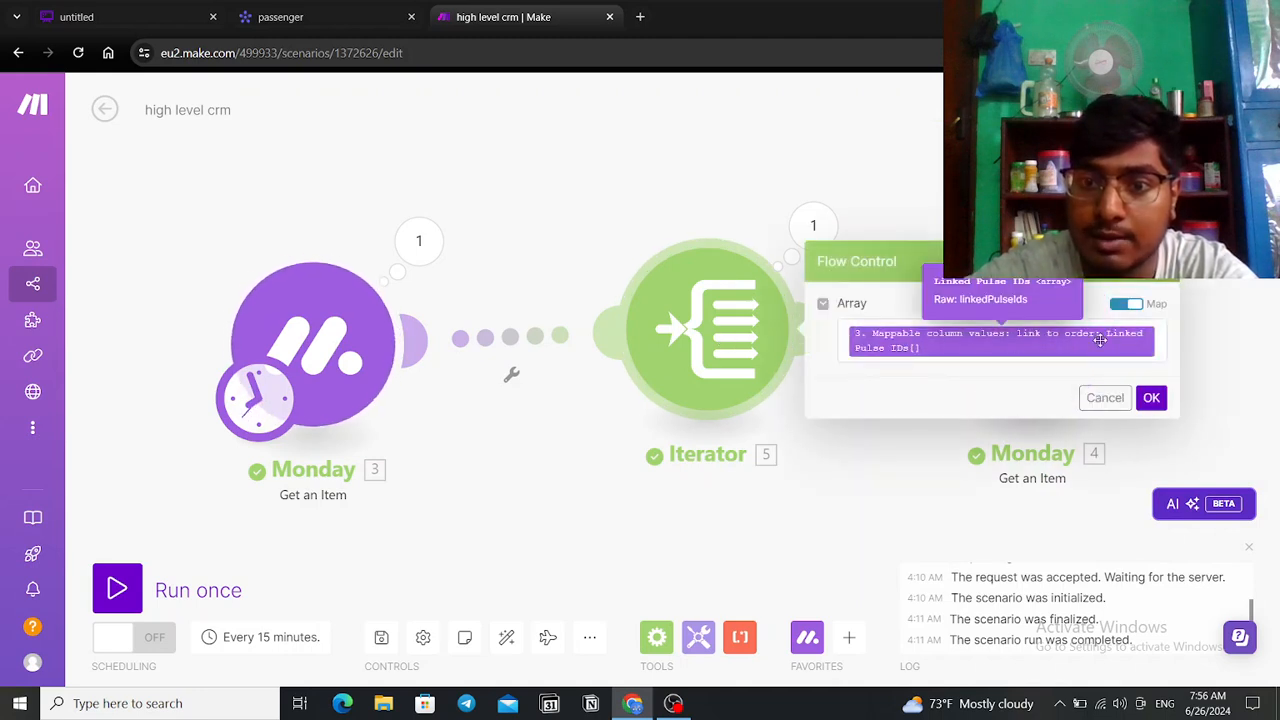
pyautogui.click(1163, 344)
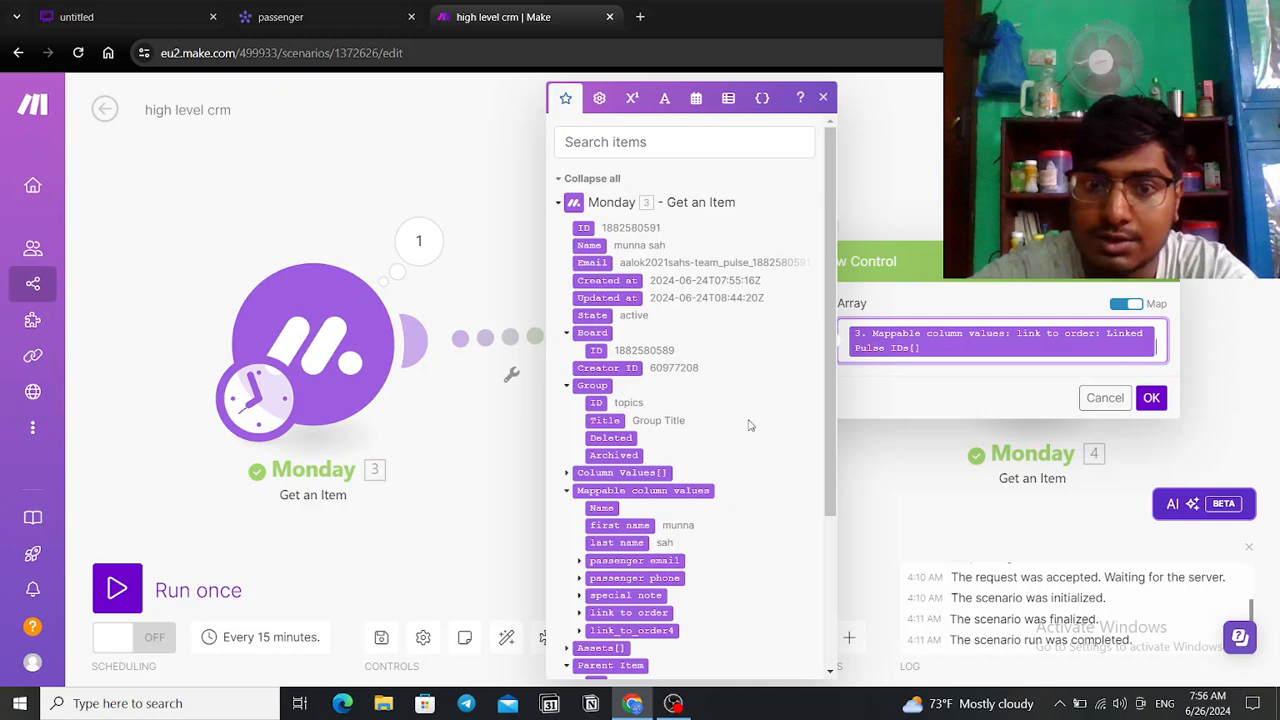
# Step: Close the Iterator settings and review the second Monday module's settings
pyautogui.scroll(-2, 751, 425)
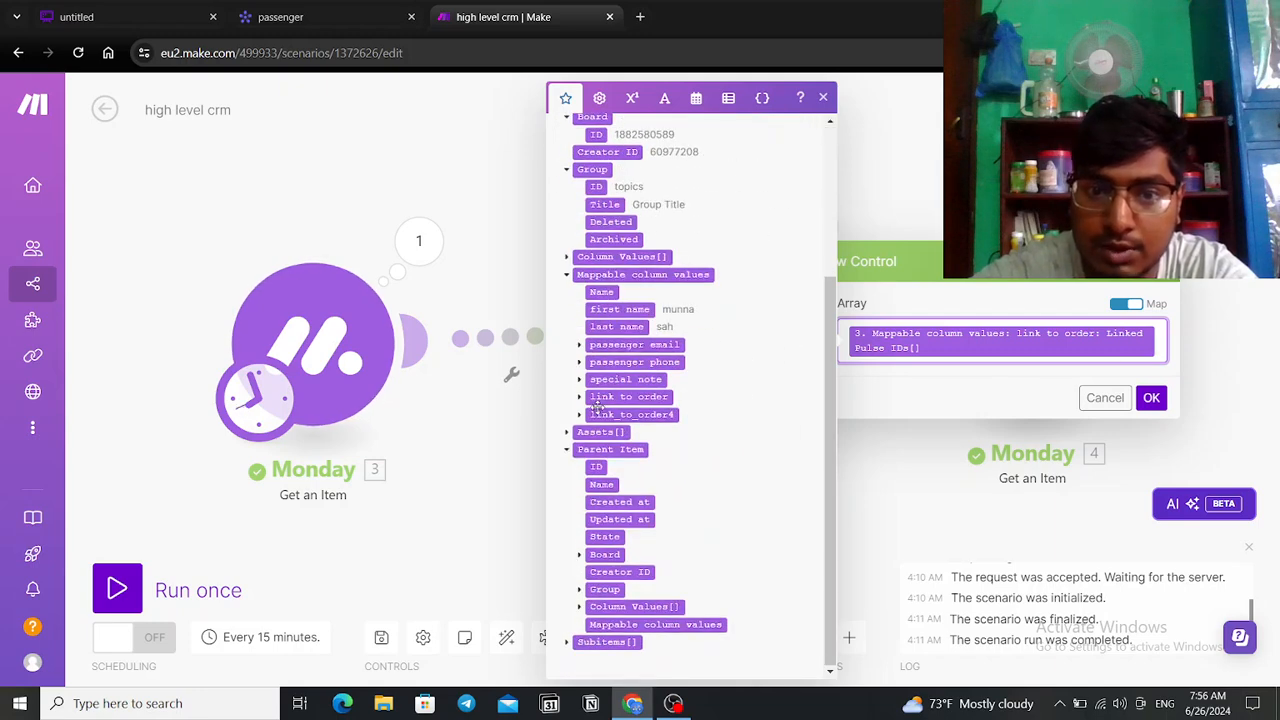
pyautogui.click(967, 484)
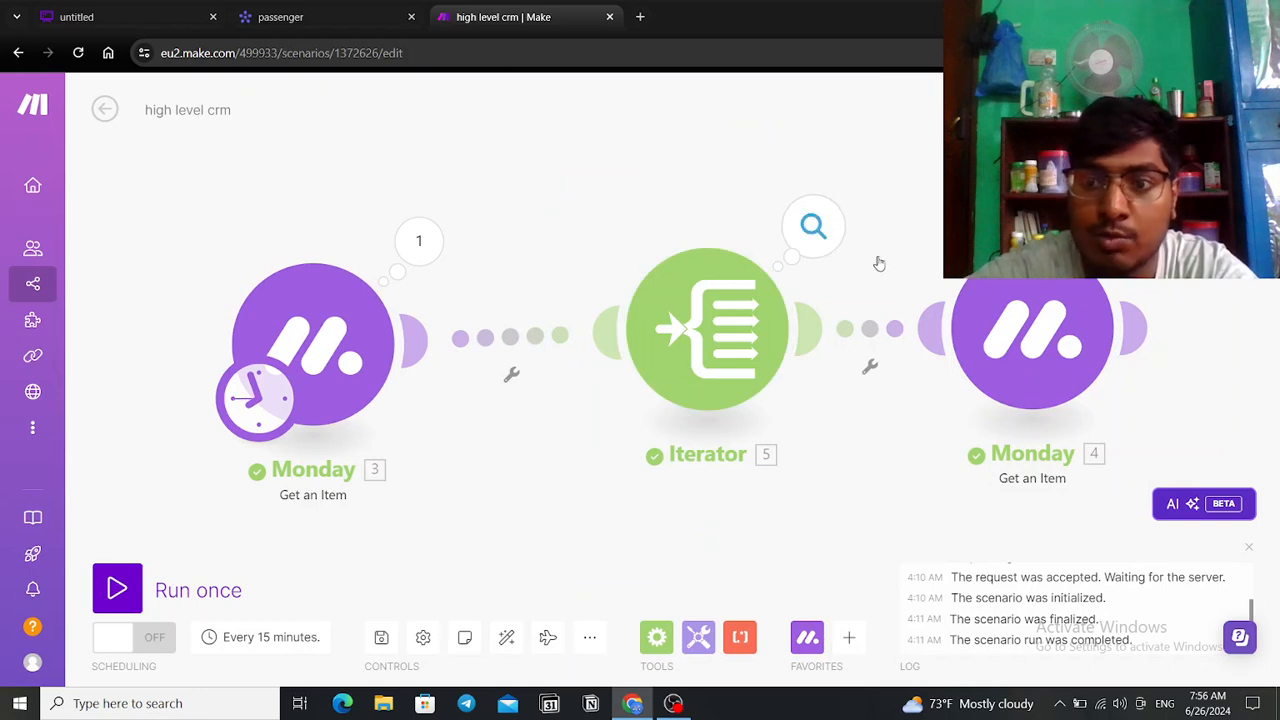
pyautogui.click(1132, 340)
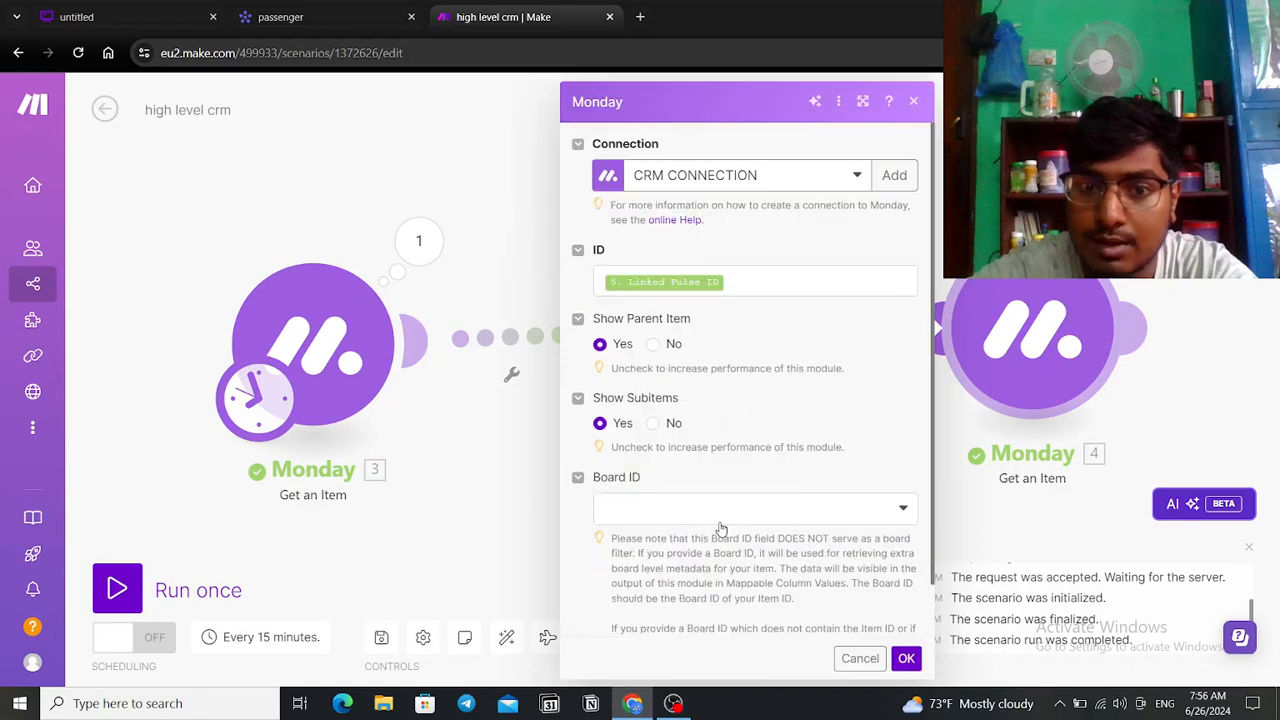
pyautogui.scroll(-1, 716, 525)
pyautogui.click(913, 101)
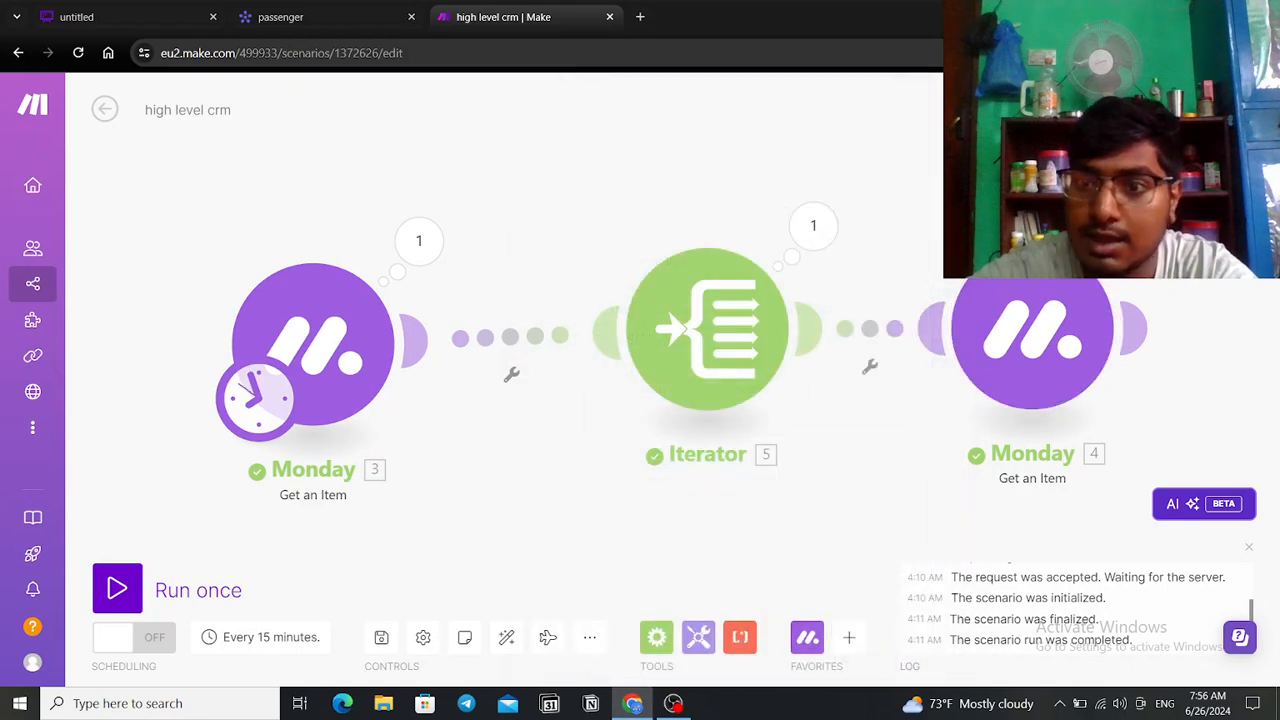
# Step: Inspect the second Monday module's output, confirming column value 12 shows an order value of 500
pyautogui.click(1138, 226)
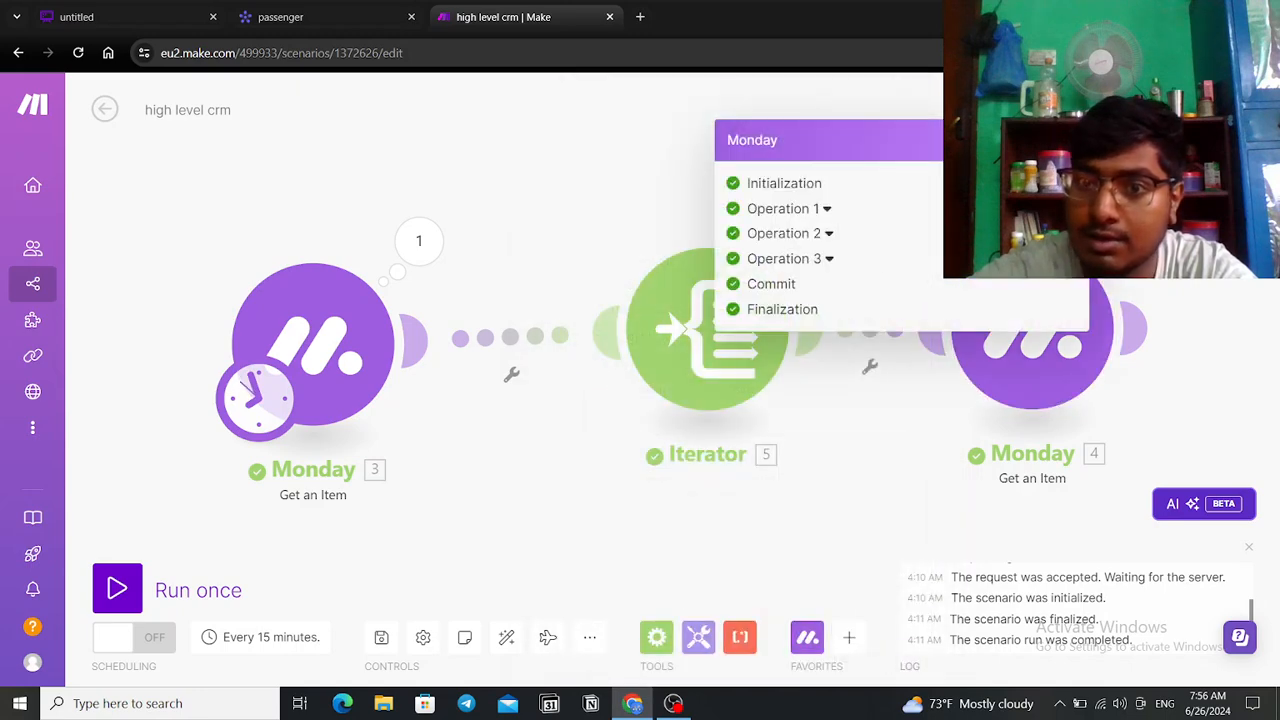
pyautogui.click(827, 209)
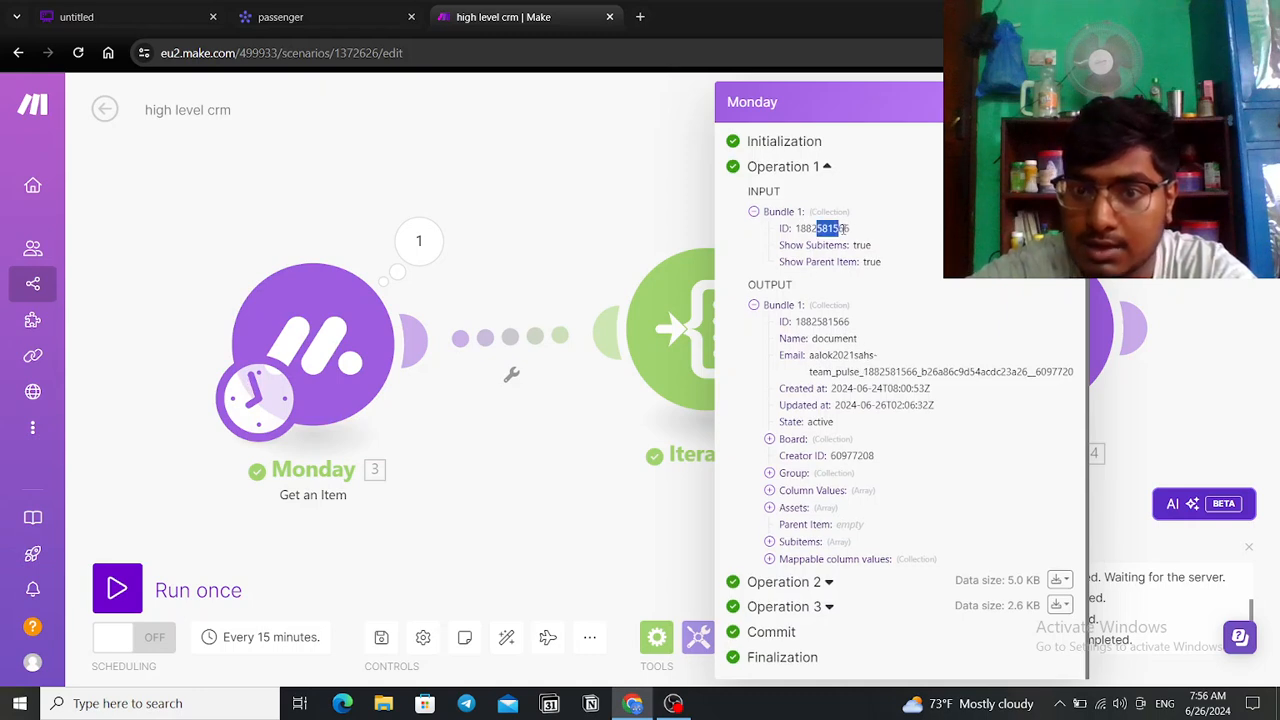
pyautogui.moveTo(824, 340); pyautogui.dragTo(857, 340)
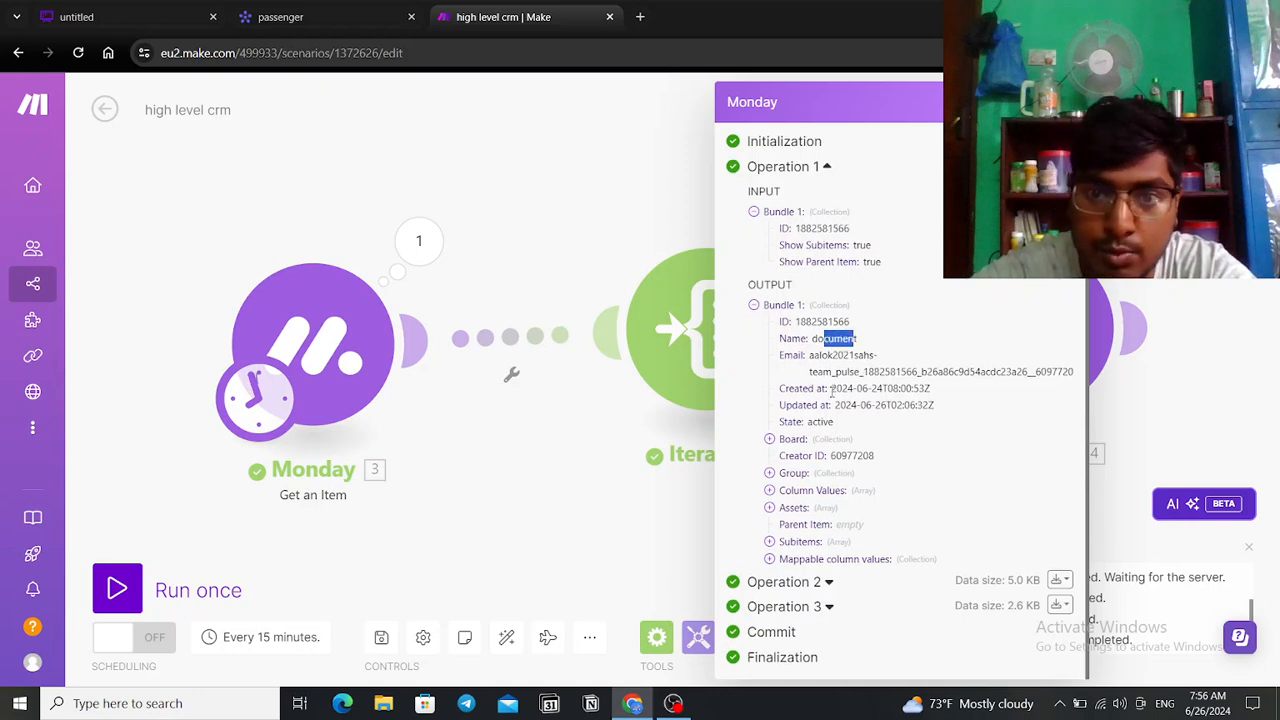
pyautogui.click(769, 509)
pyautogui.click(769, 491)
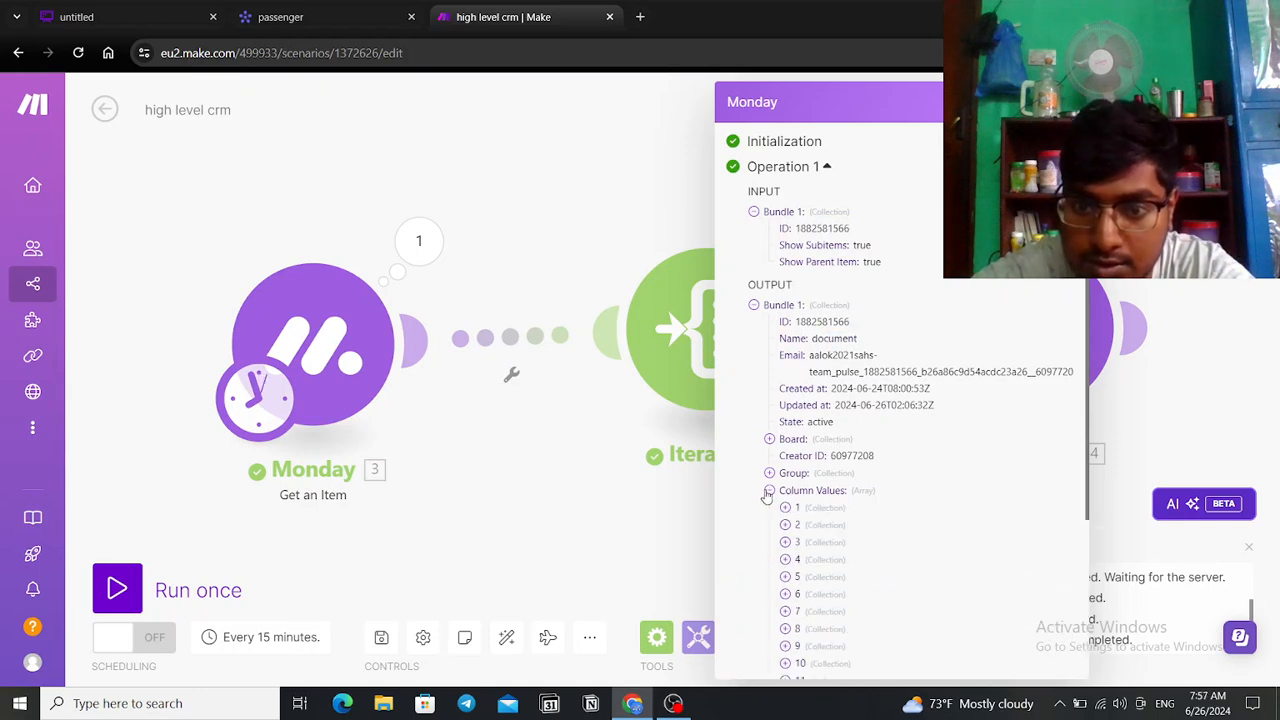
pyautogui.scroll(-2, 802, 528)
pyautogui.click(786, 457)
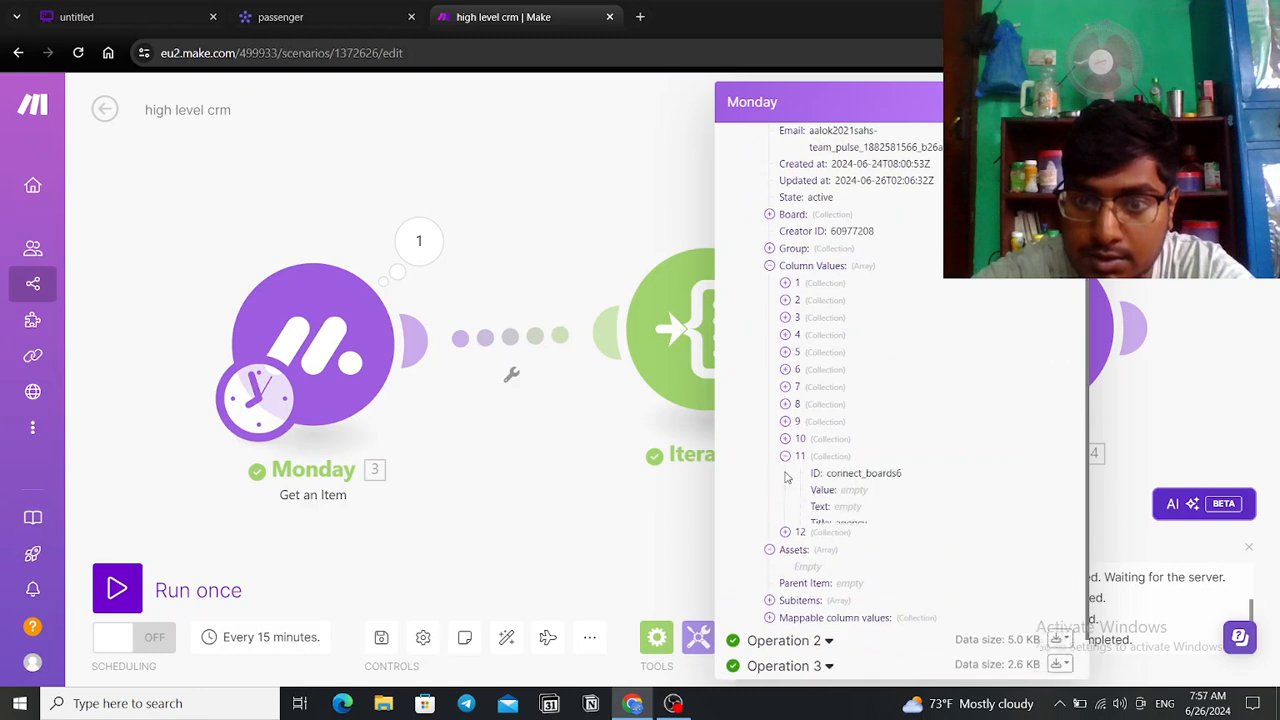
pyautogui.click(785, 541)
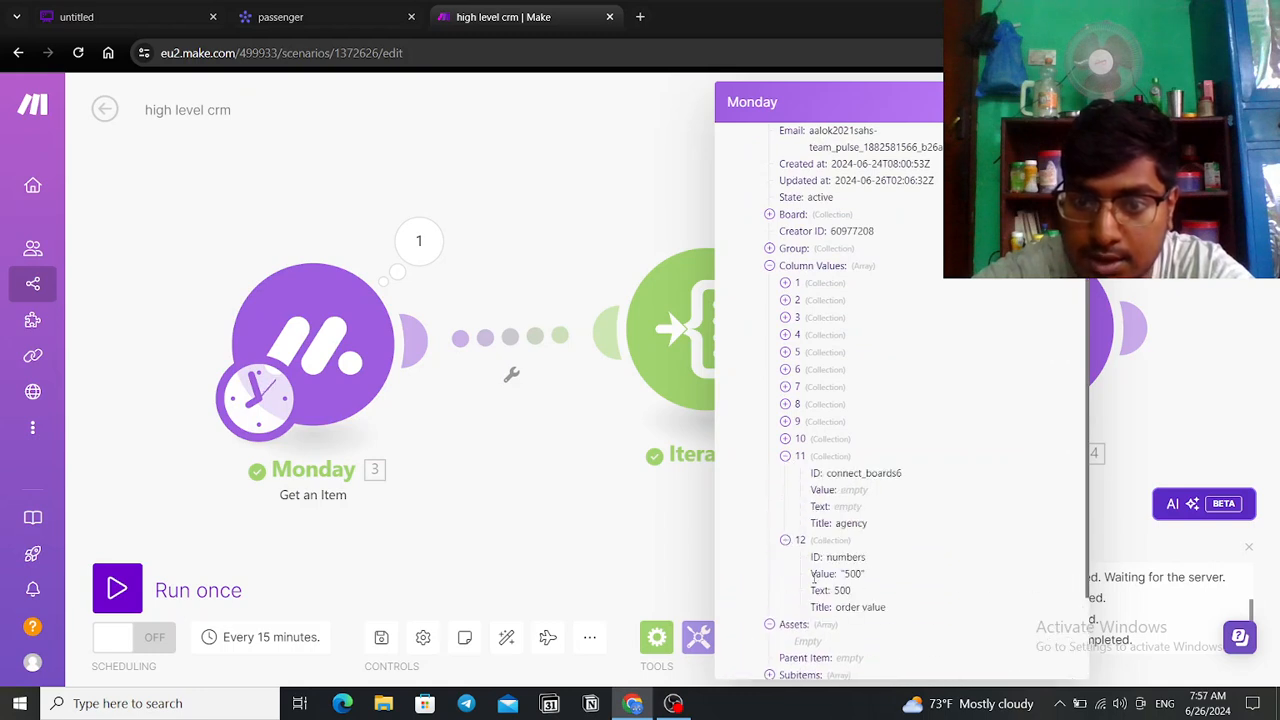
pyautogui.click(606, 517)
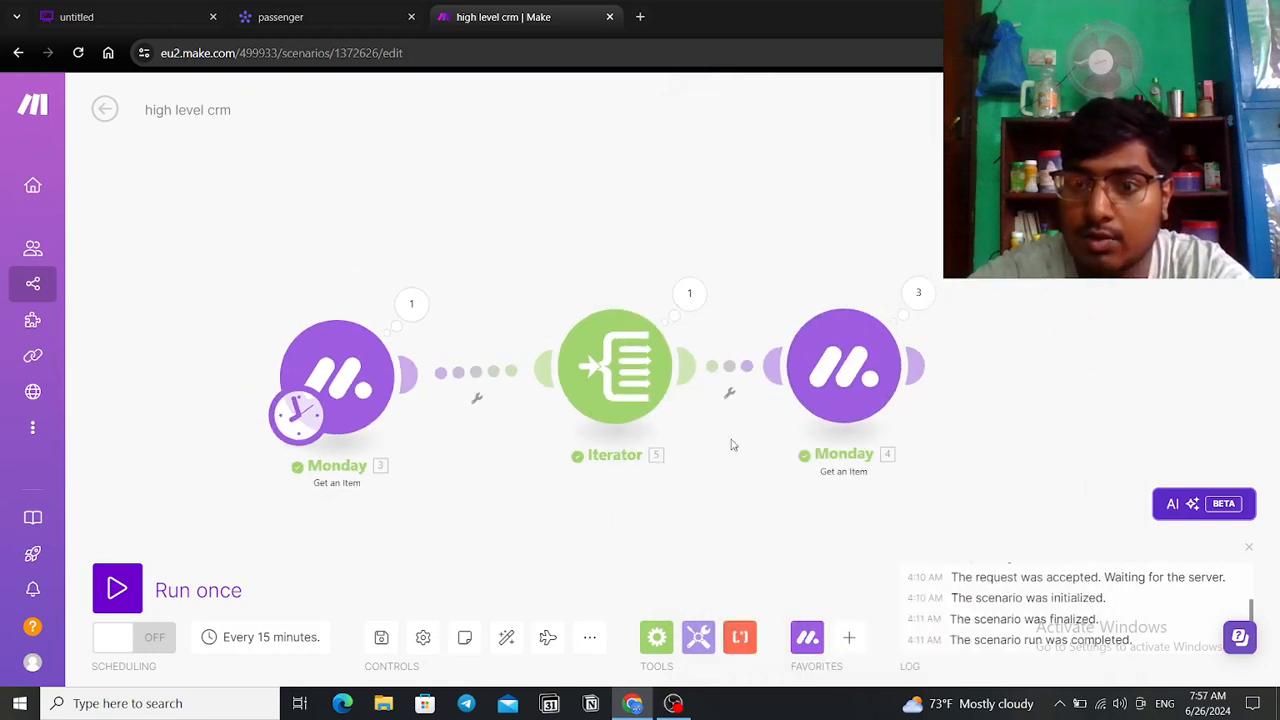
# Step: Pan the canvas and browse the flow control modules list
pyautogui.moveTo(1026, 400); pyautogui.dragTo(817, 352)
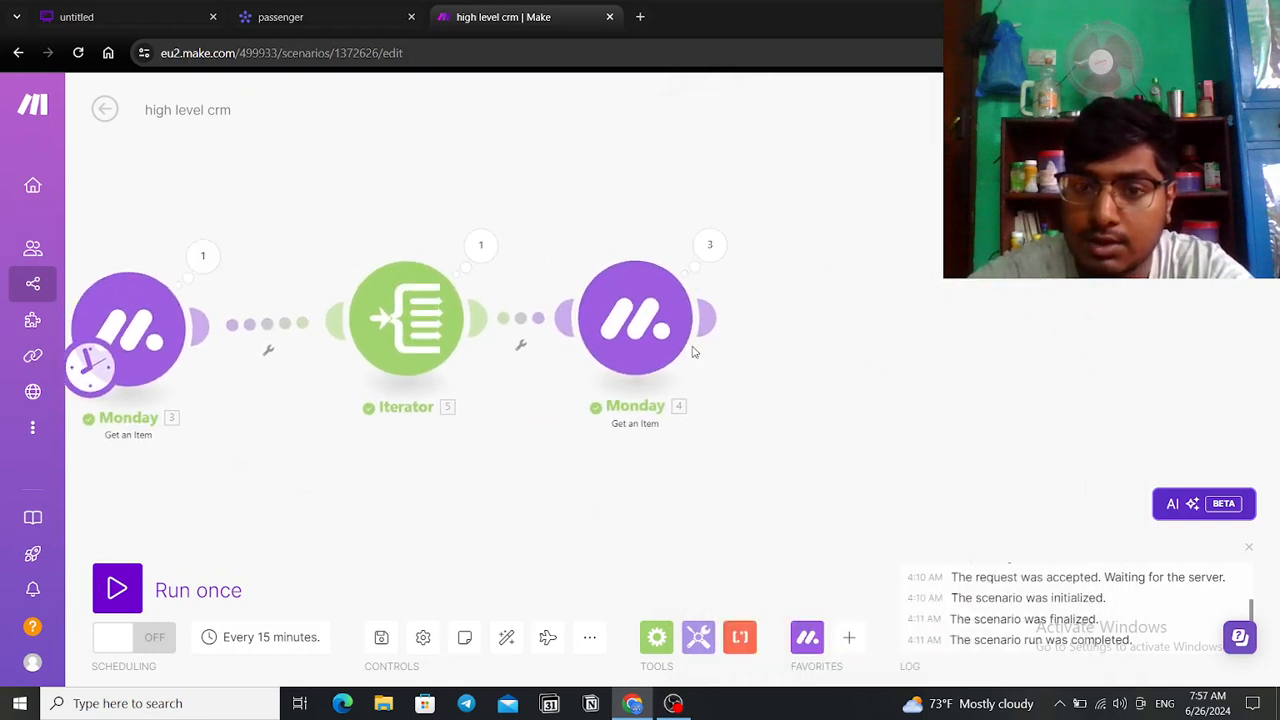
pyautogui.click(656, 638)
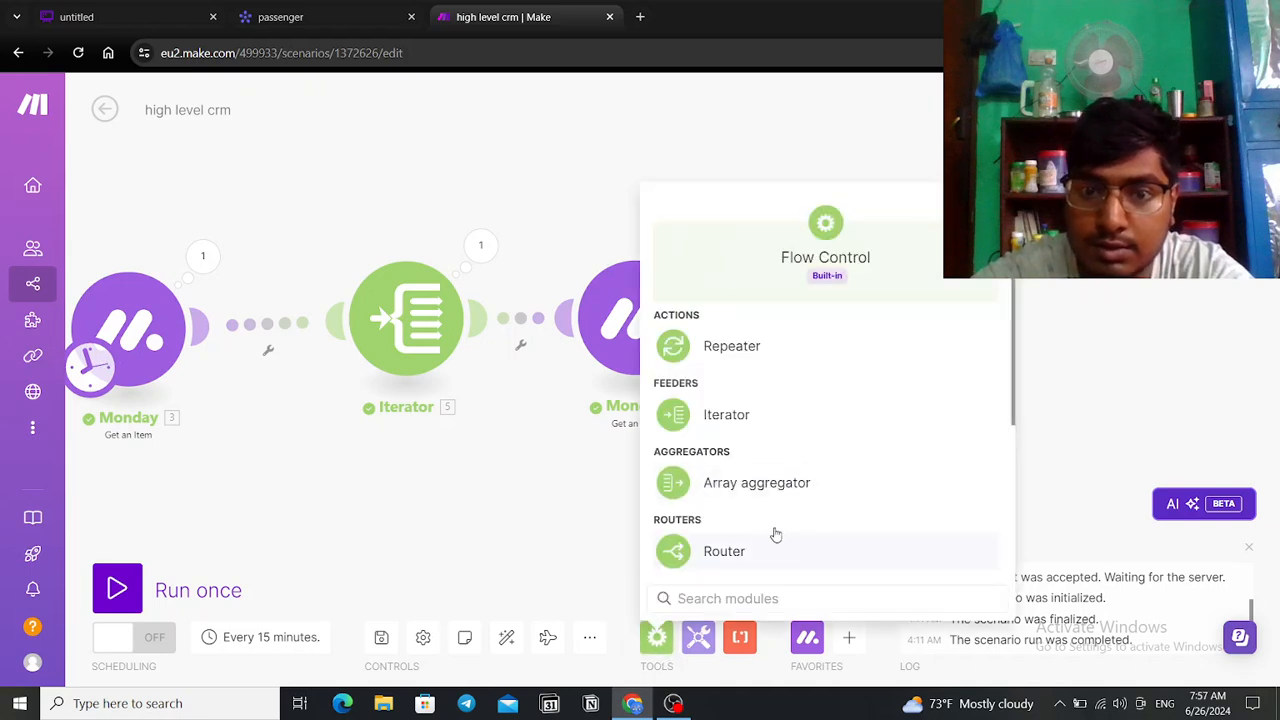
pyautogui.scroll(-3, 775, 540)
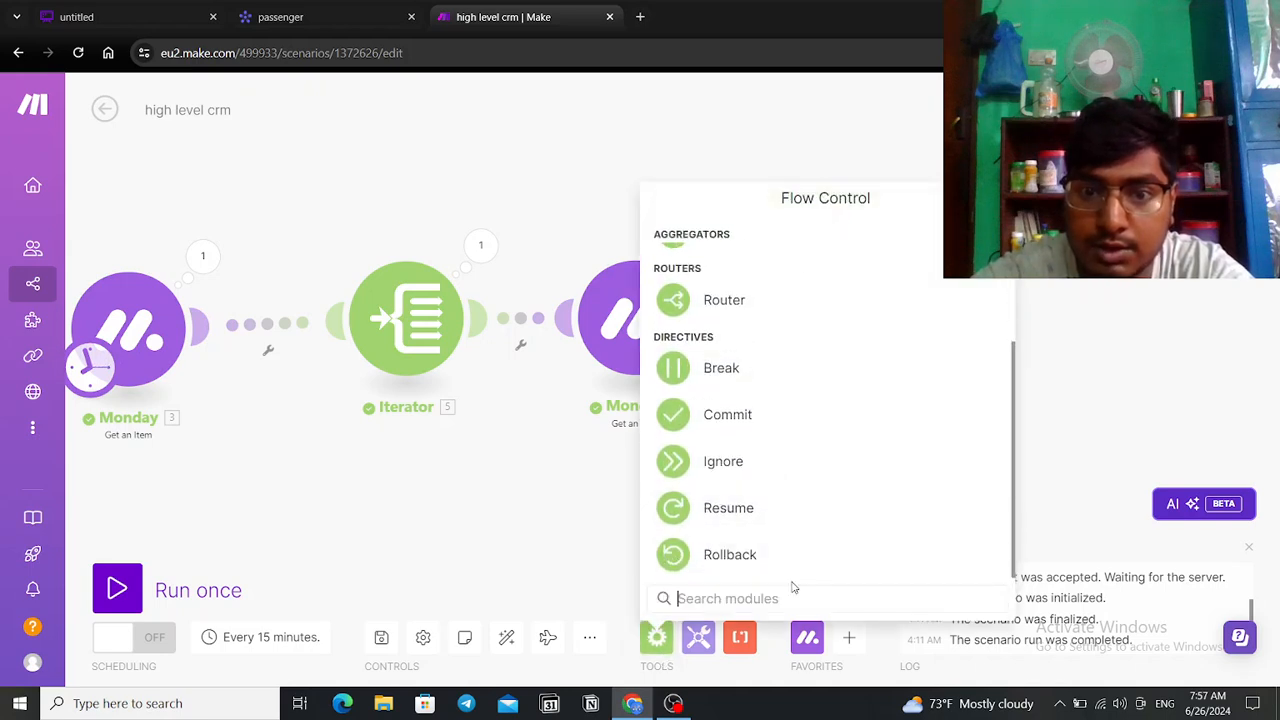
pyautogui.scroll(3, 794, 389)
pyautogui.scroll(-1, 794, 389)
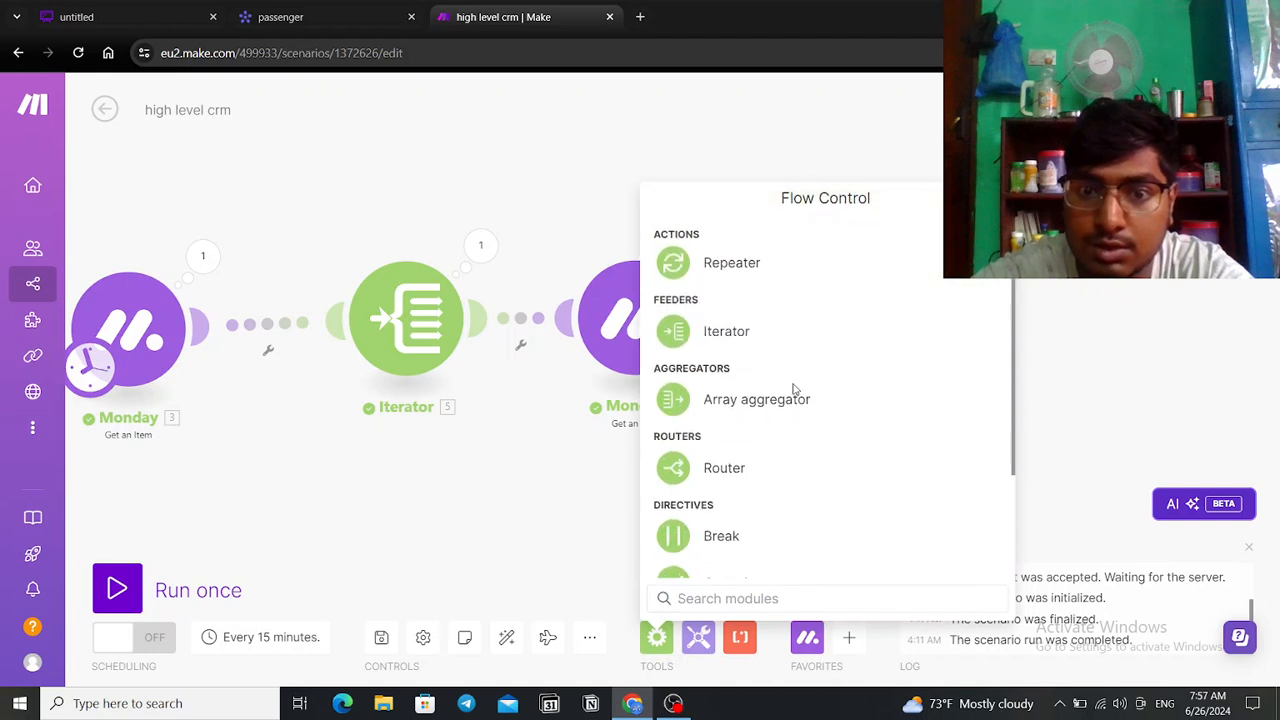
pyautogui.scroll(-3, 794, 389)
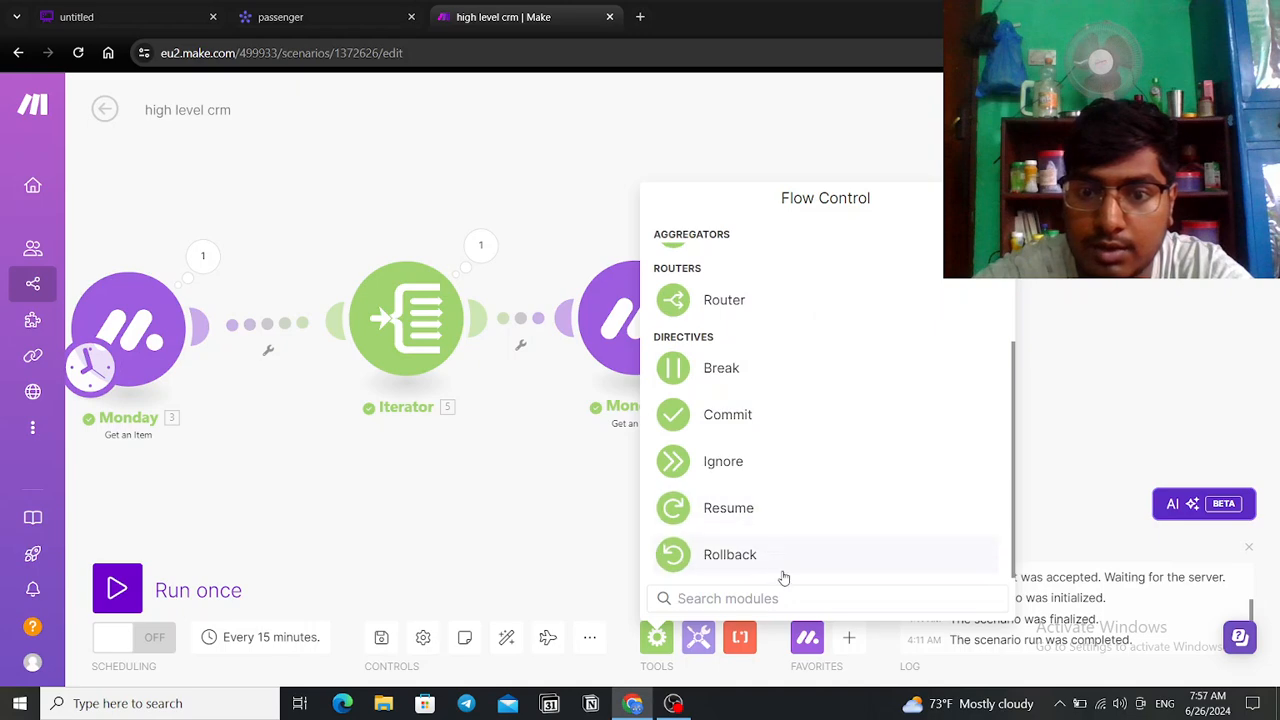
pyautogui.scroll(4, 780, 573)
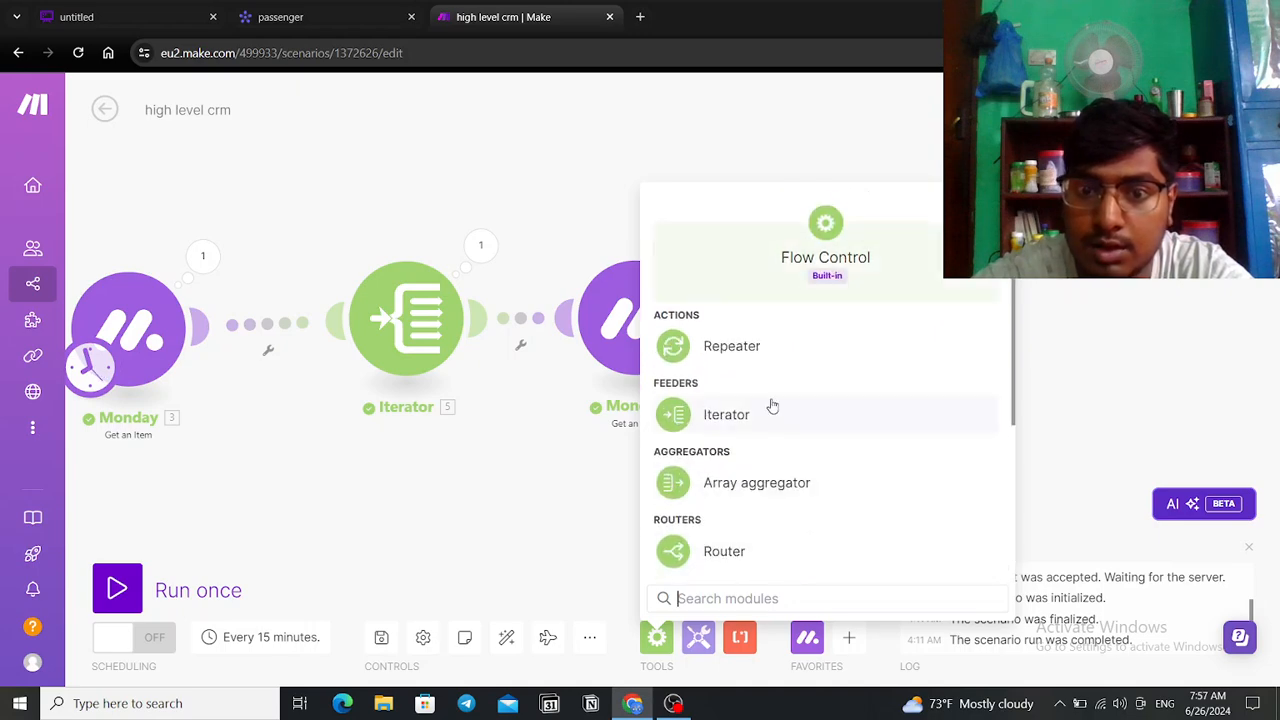
pyautogui.scroll(-3, 769, 406)
pyautogui.click(1115, 420)
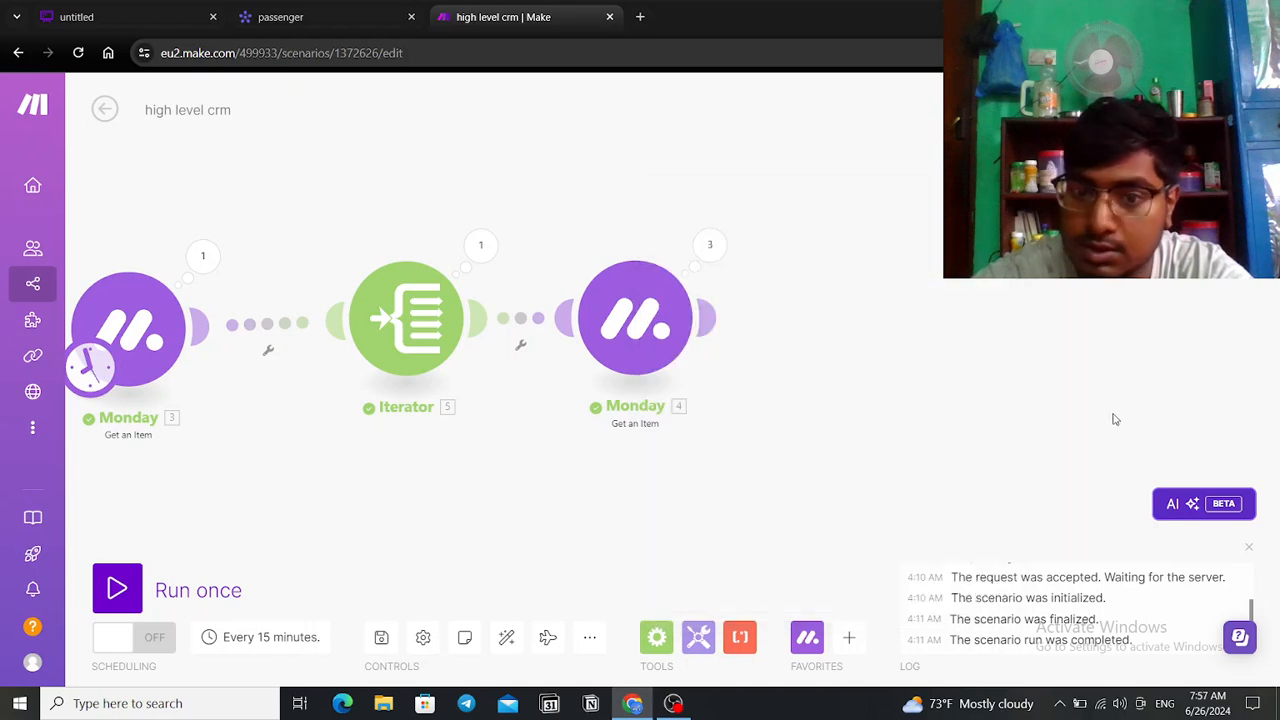
pyautogui.rightClick(755, 320)
pyautogui.click(808, 322)
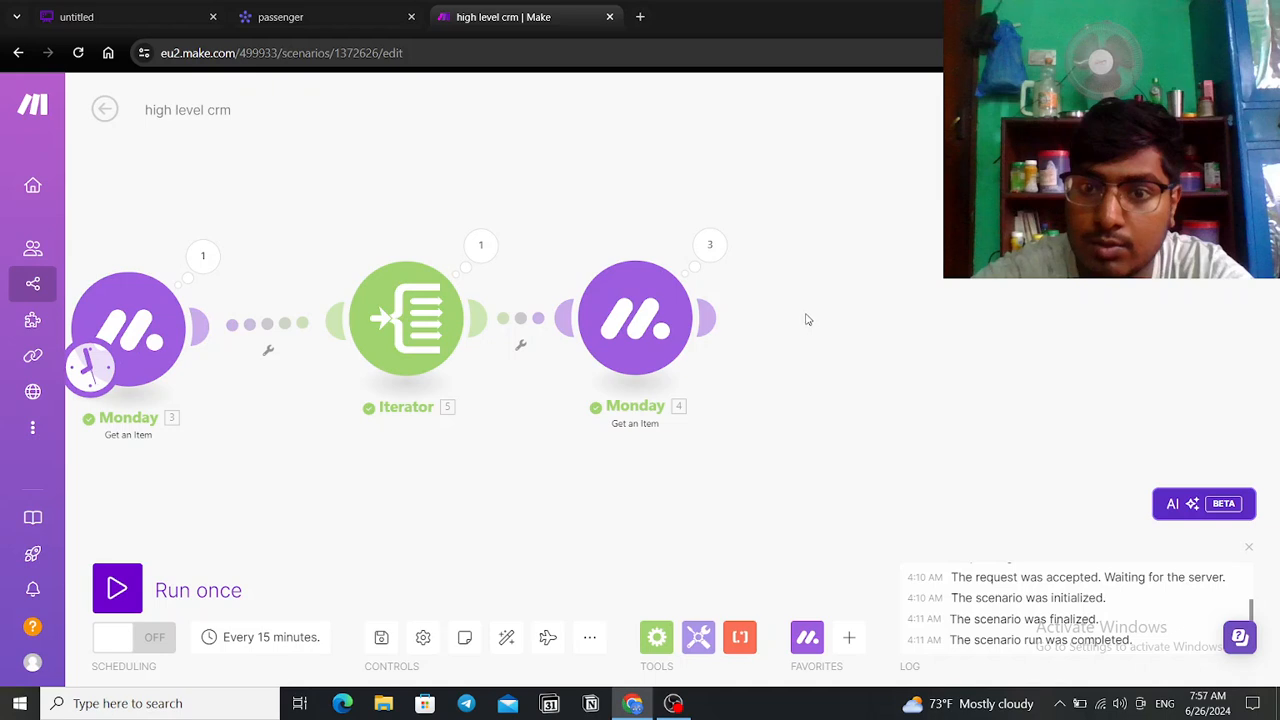
# Step: Add a new module after the second Monday module, searching 'numera', 'iter' and 'sum'
pyautogui.click(708, 320)
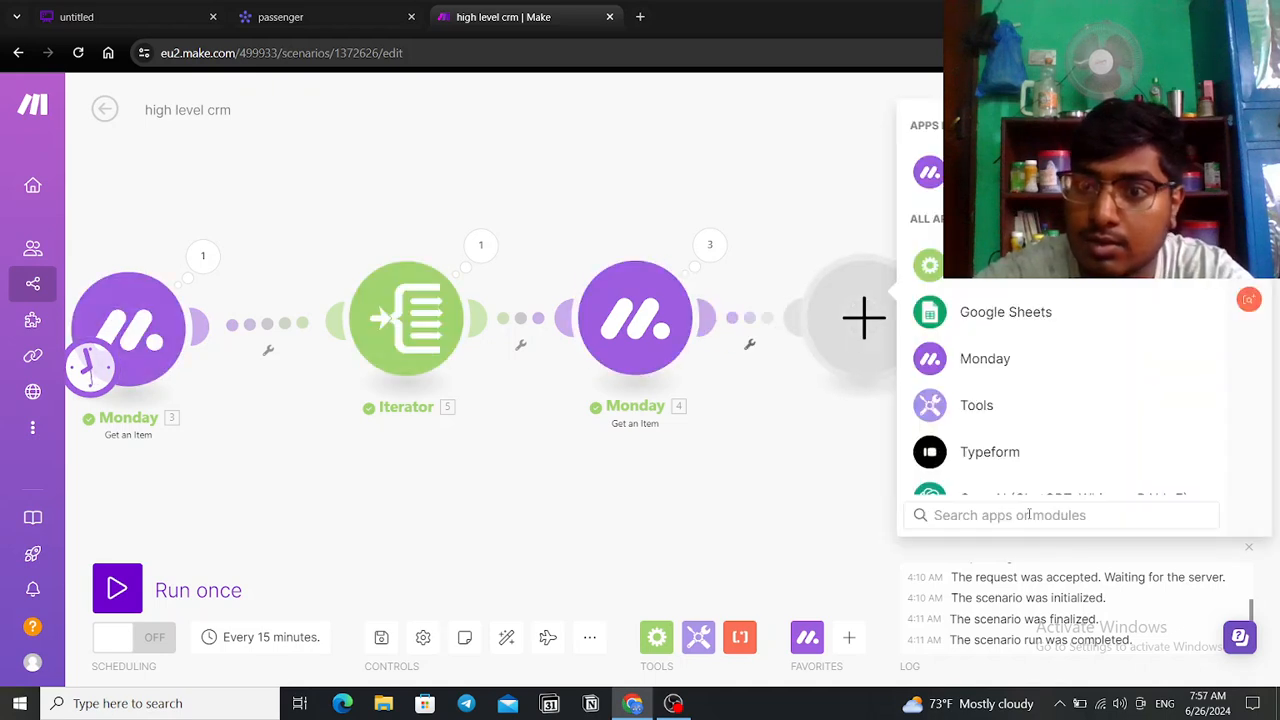
pyautogui.write('nu')
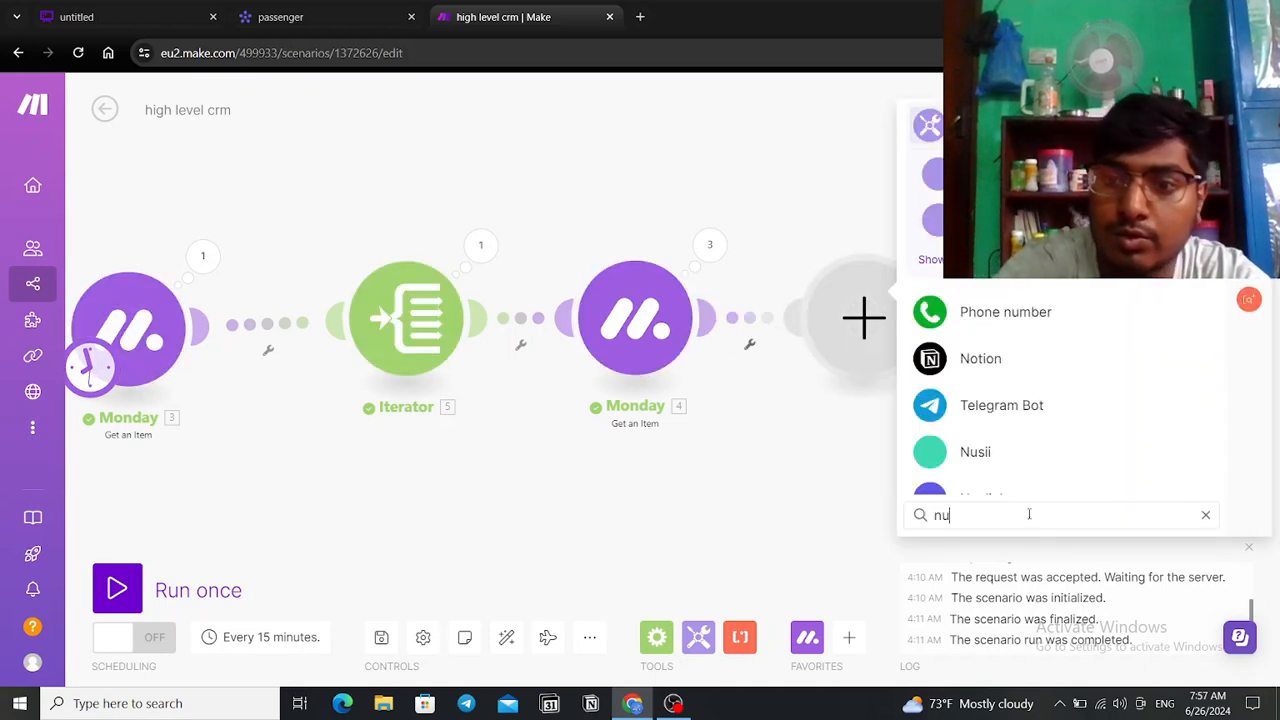
pyautogui.write('mera')
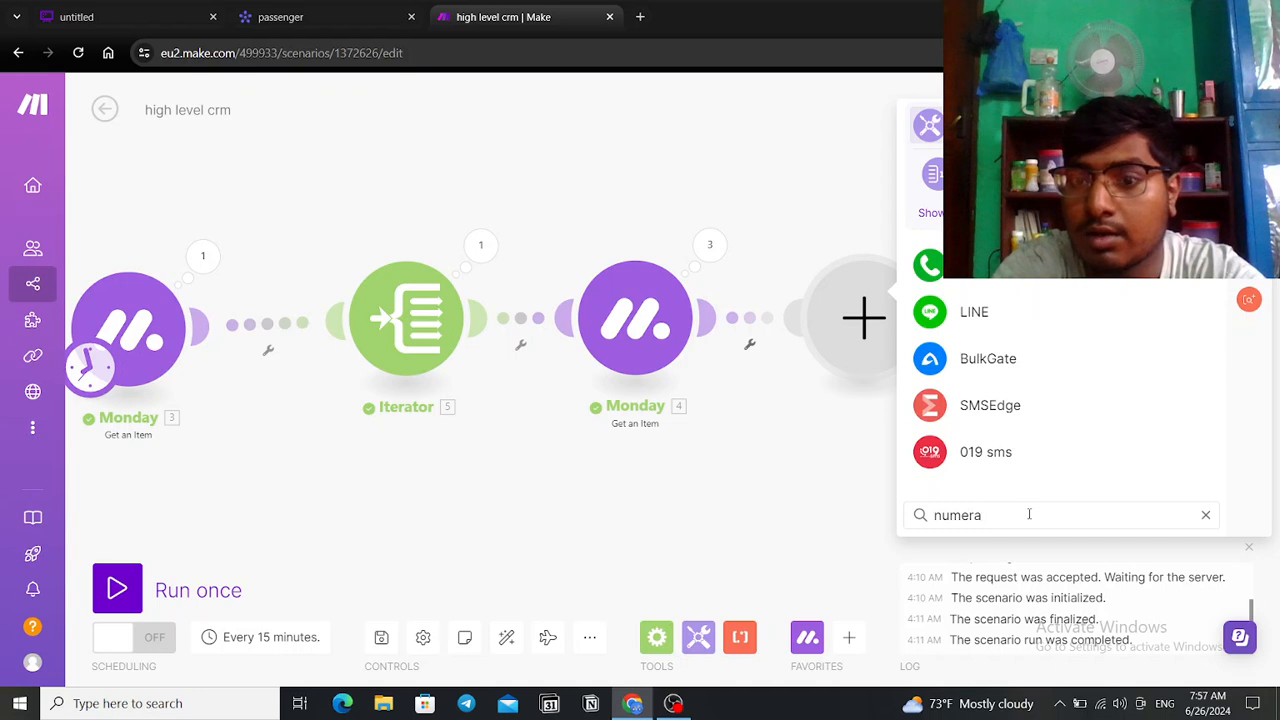
pyautogui.press('BackSpace')
pyautogui.press('BackSpace')
pyautogui.press('BackSpace')
pyautogui.press('BackSpace')
pyautogui.press('BackSpace')
pyautogui.write('iter')
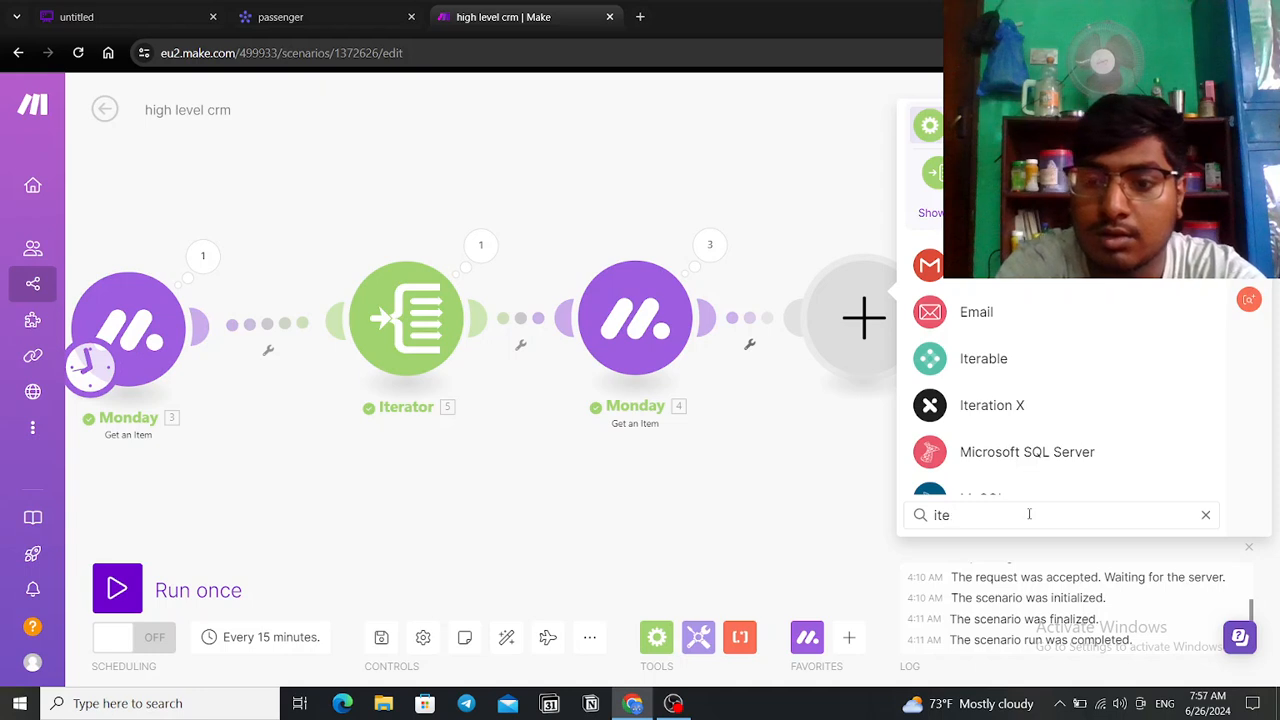
pyautogui.press('BackSpace')
pyautogui.press('BackSpace')
pyautogui.write('sum')
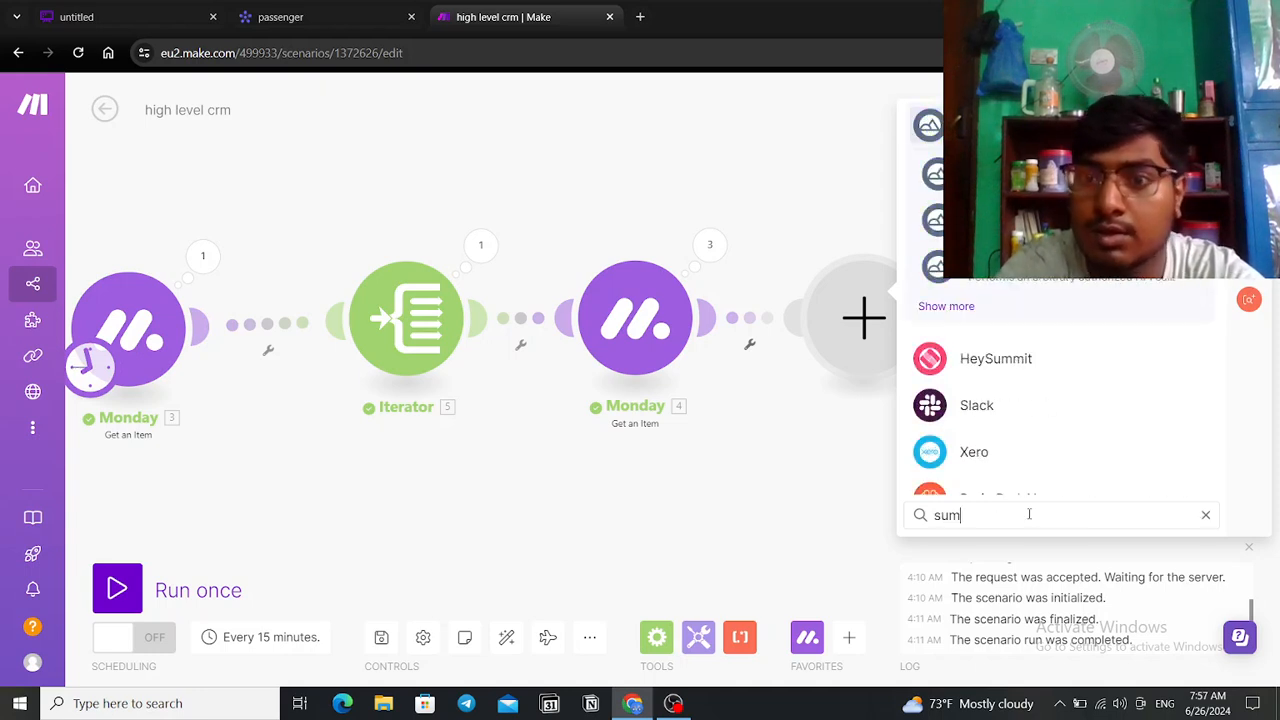
pyautogui.scroll(-10, 1043, 428)
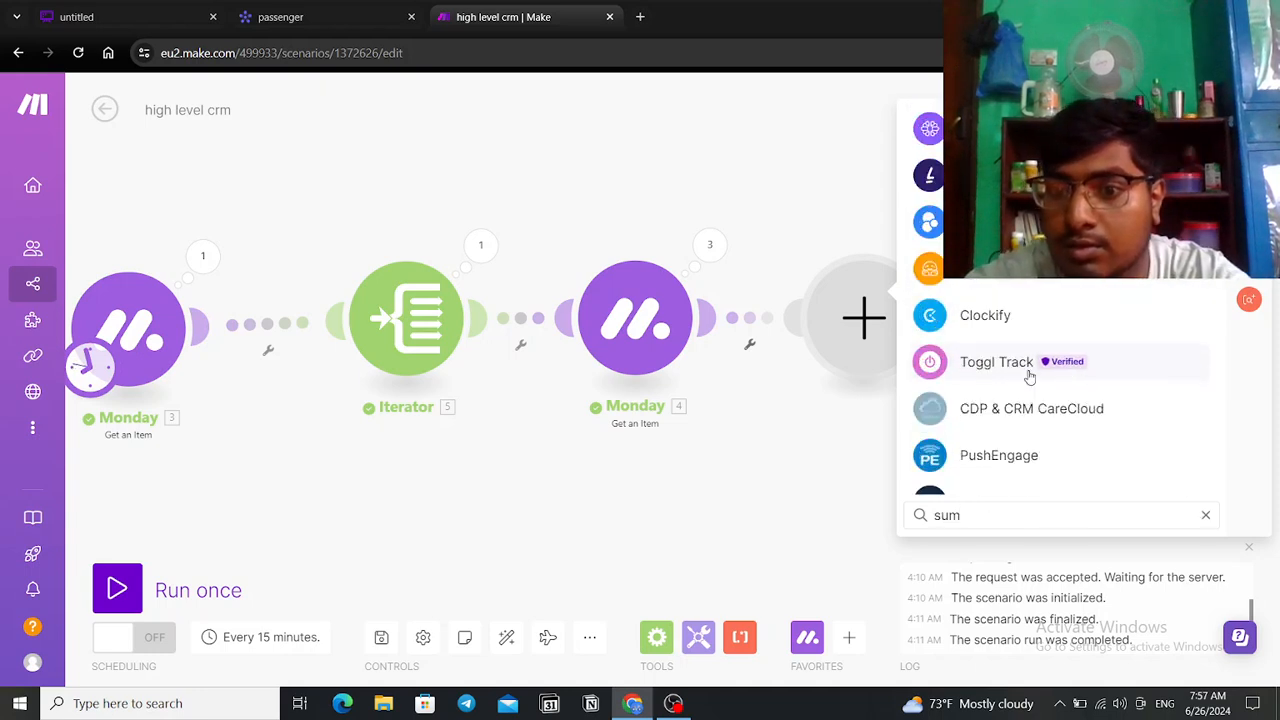
pyautogui.scroll(-10, 1030, 380)
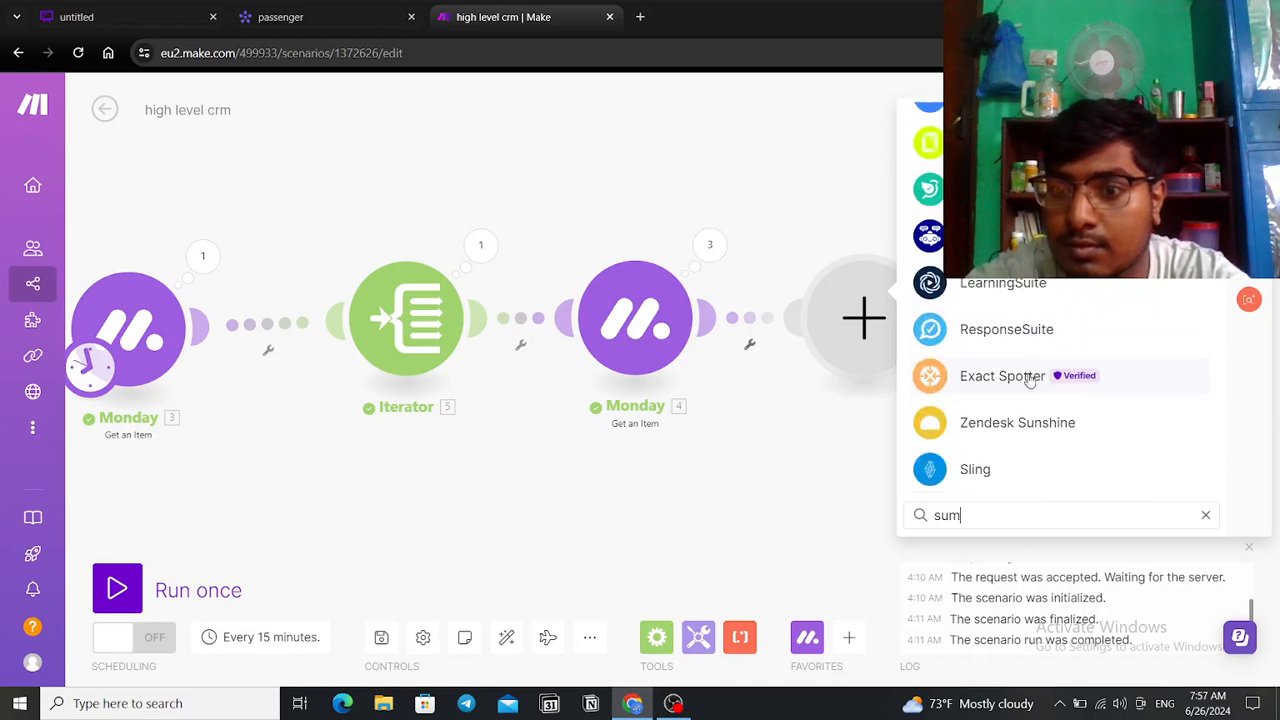
pyautogui.scroll(-5, 1030, 380)
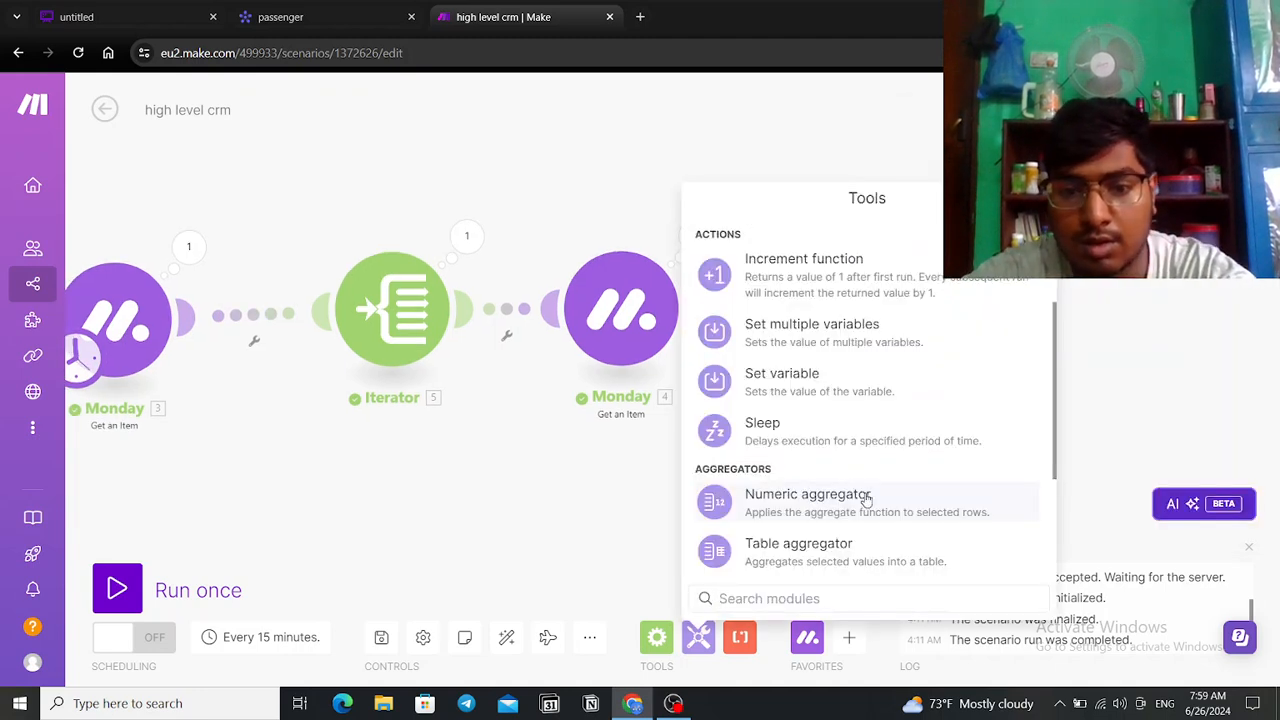
# Step: Add a Numeric aggregator: source Iterator [5], SUM function, Value mapped to order value; run once
pyautogui.click(866, 500)
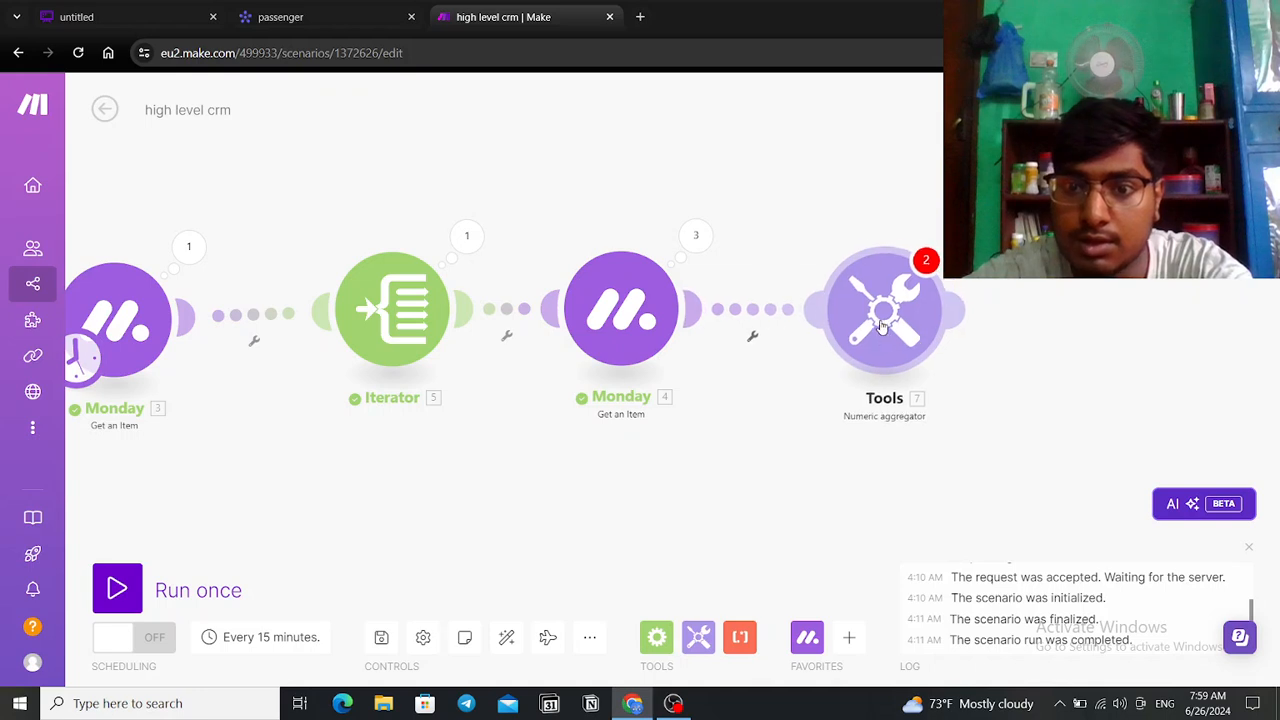
pyautogui.click(965, 252)
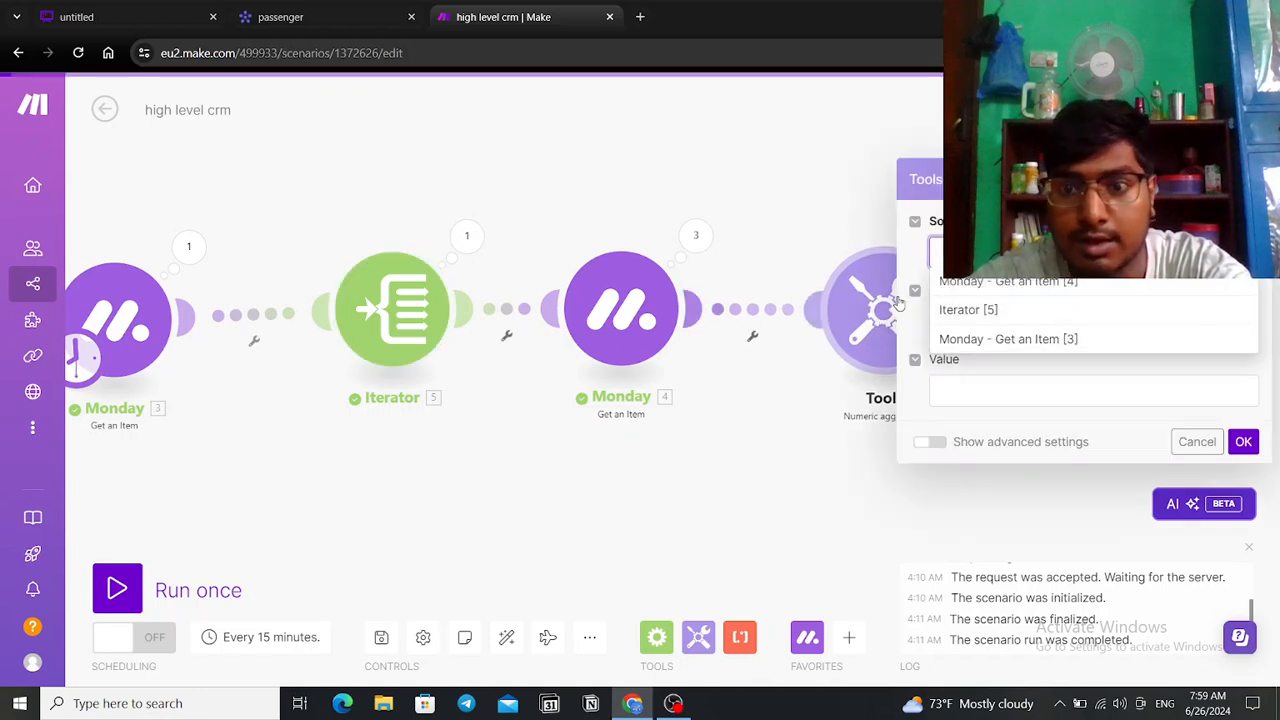
pyautogui.click(988, 314)
pyautogui.click(985, 322)
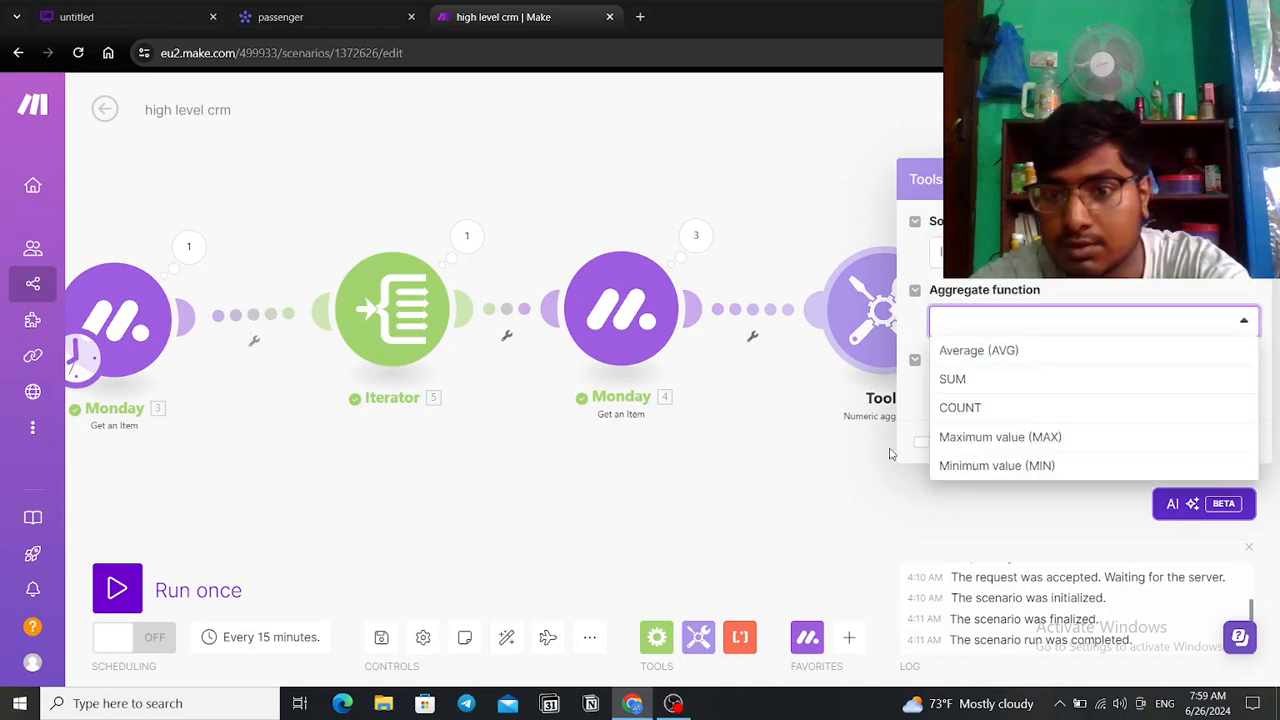
pyautogui.click(994, 384)
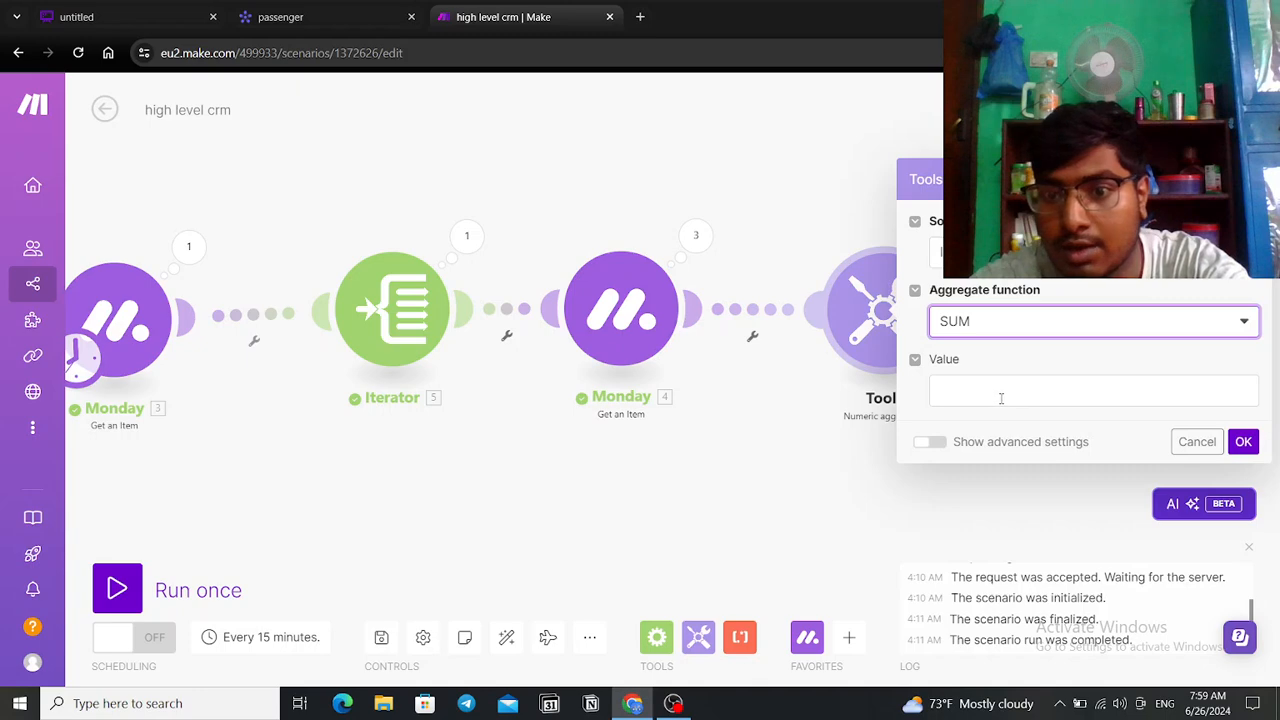
pyautogui.click(1001, 396)
pyautogui.scroll(-3, 775, 424)
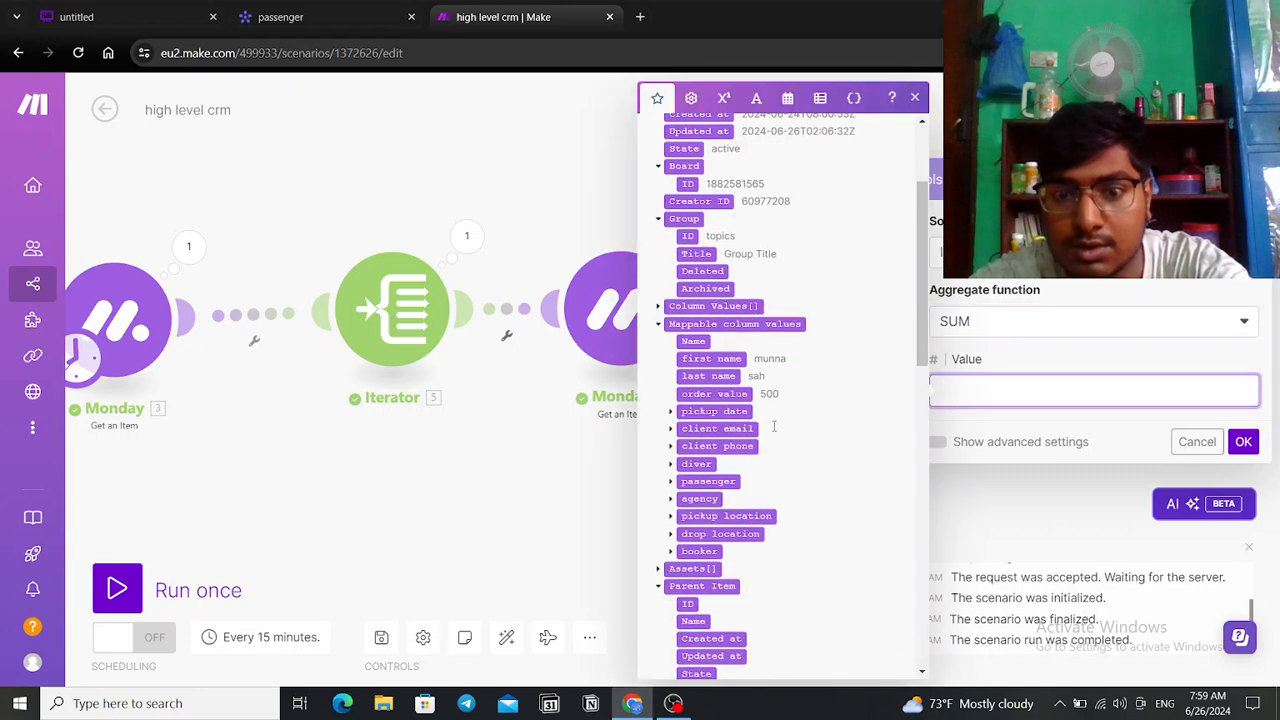
pyautogui.click(728, 394)
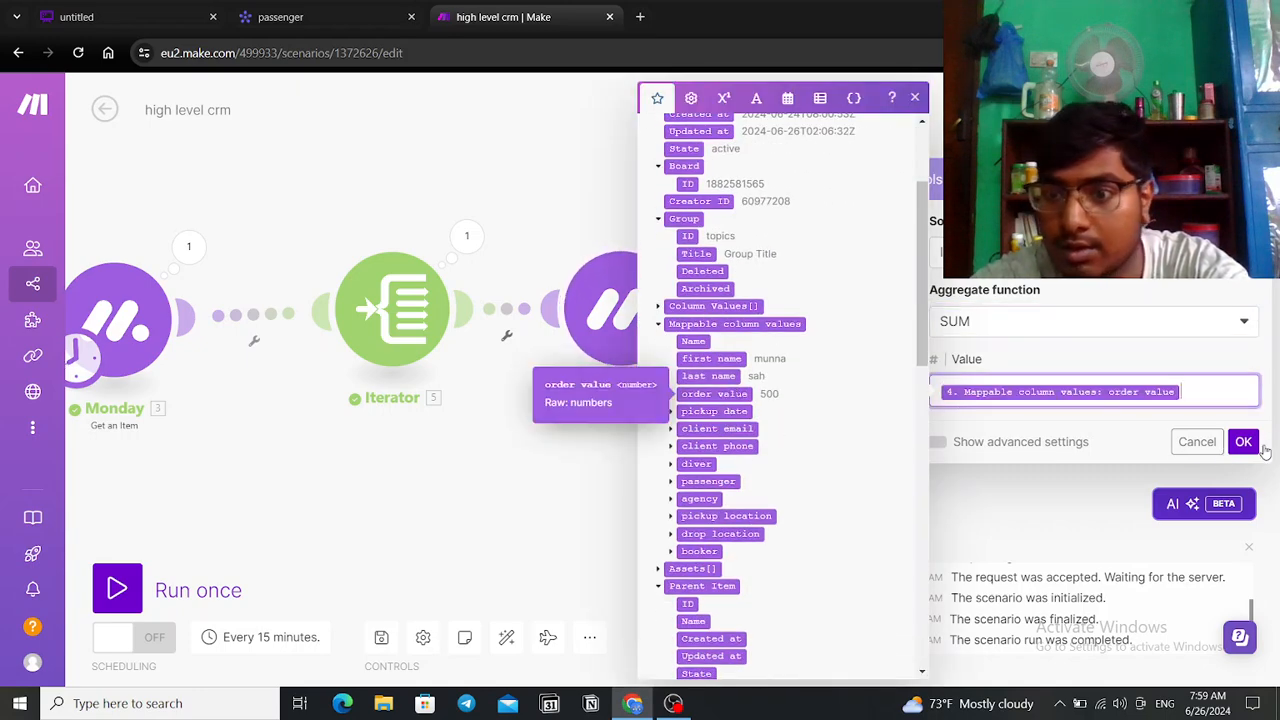
pyautogui.click(1245, 445)
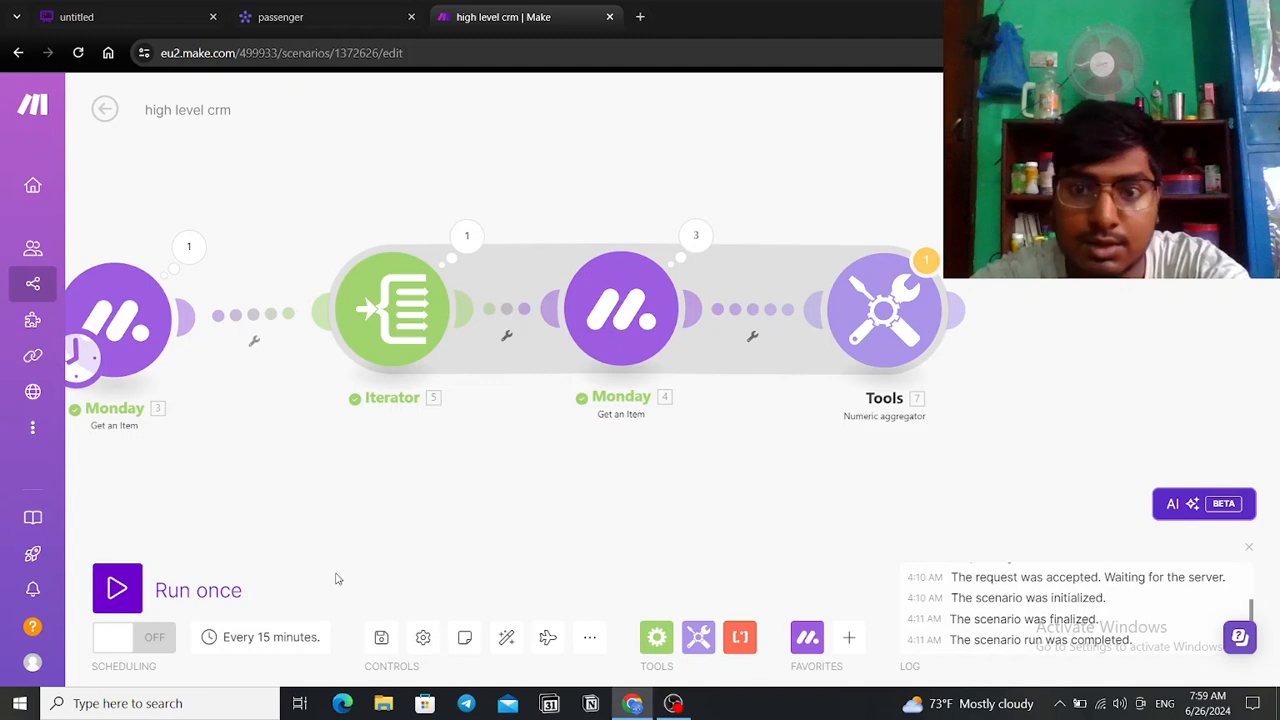
pyautogui.click(117, 590)
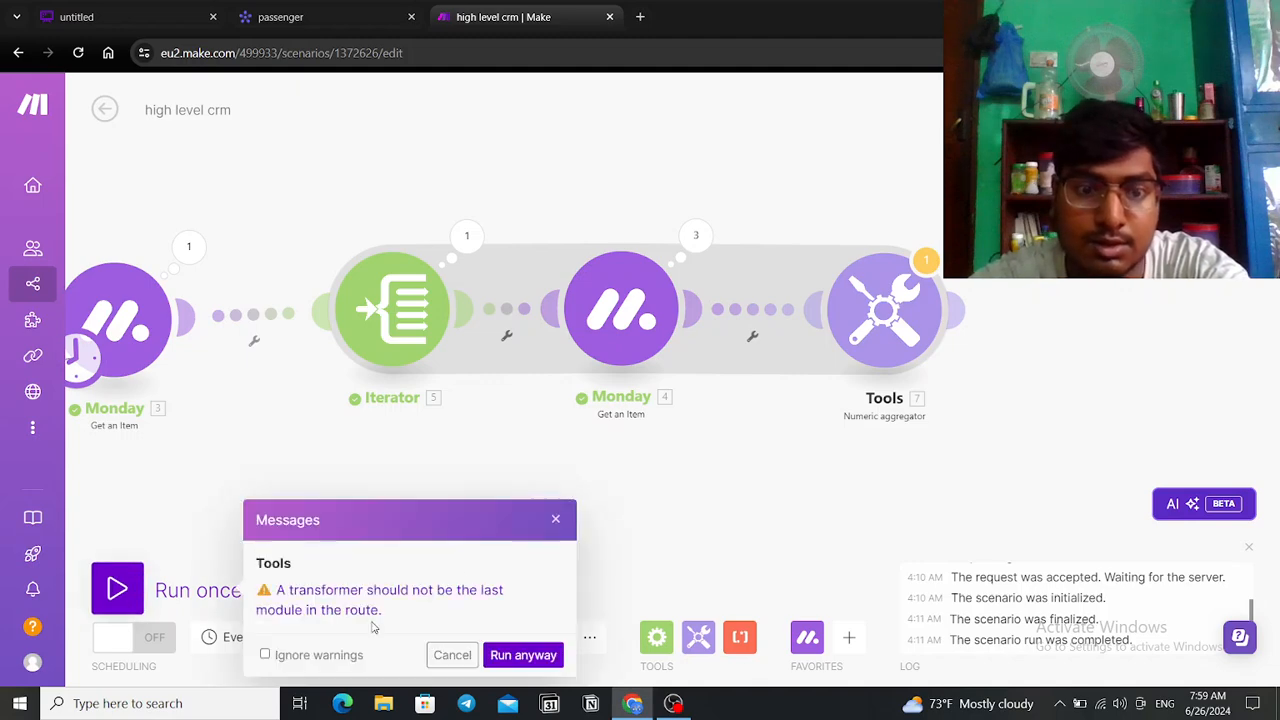
# Step: Run anyway and confirm the aggregator sums bundles 500, 700 and 300 to 1500, then open the passenger board
pyautogui.click(522, 655)
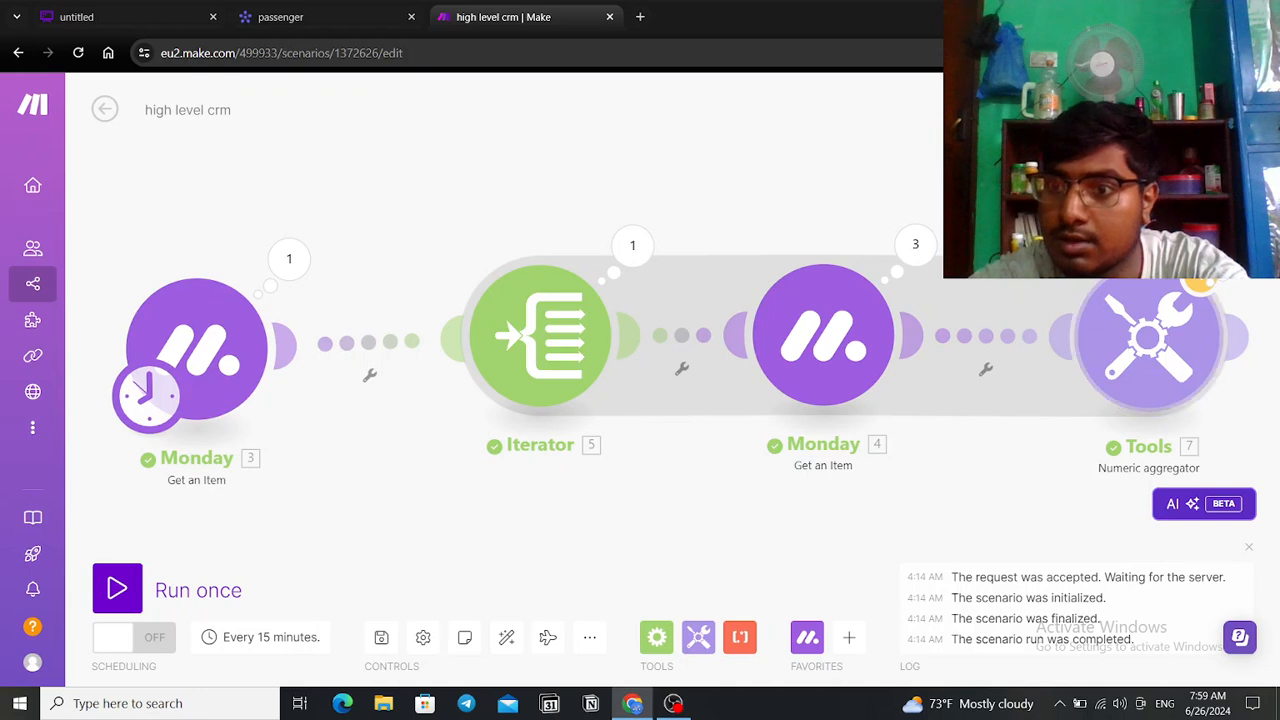
pyautogui.click(1240, 246)
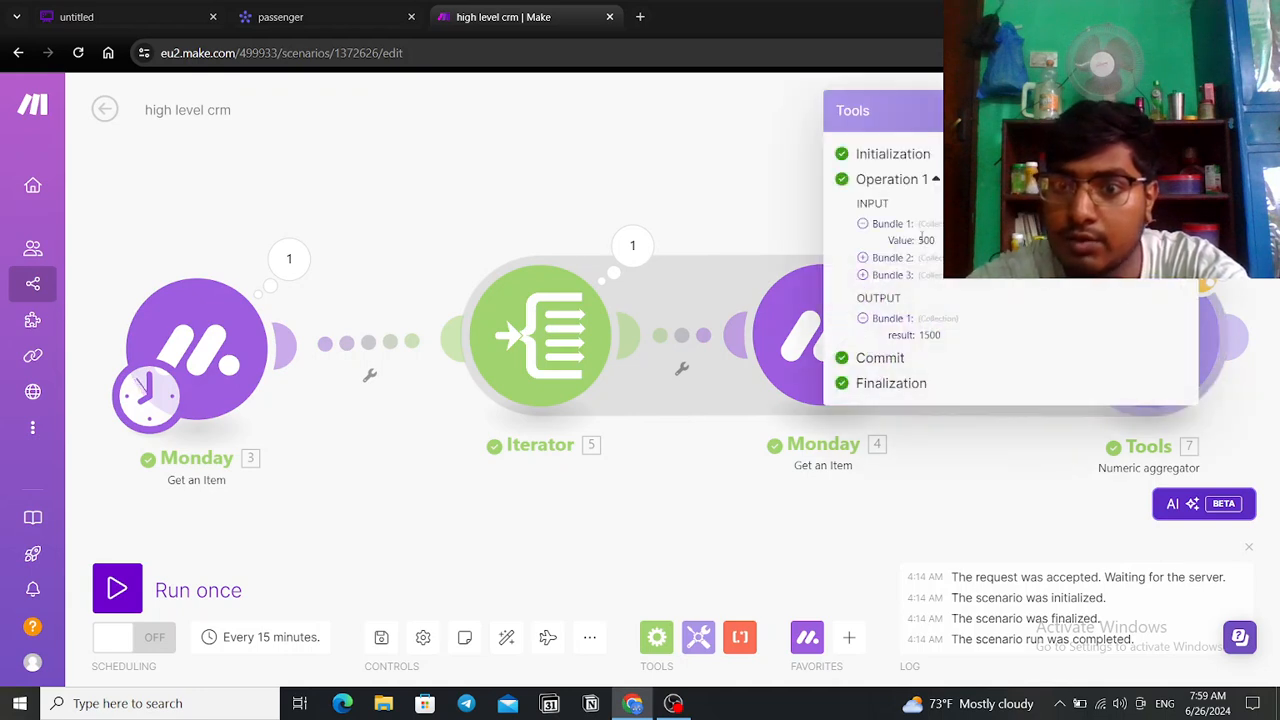
pyautogui.click(862, 258)
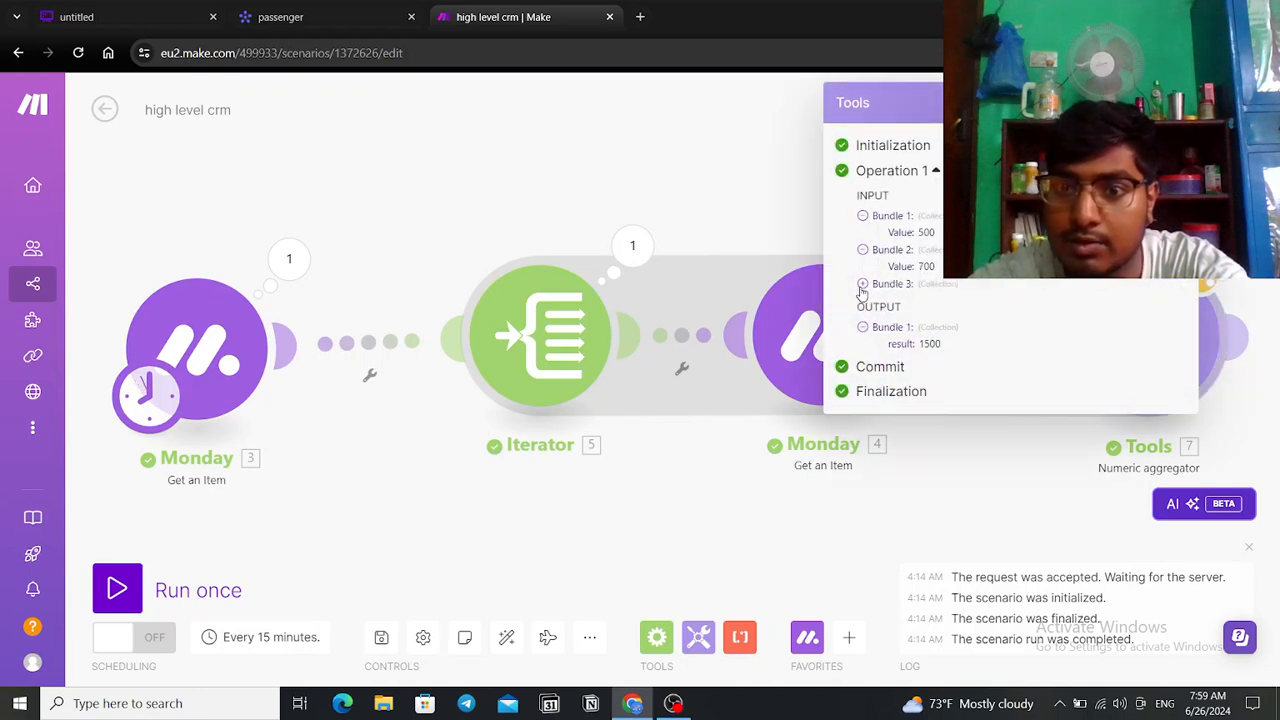
pyautogui.click(860, 286)
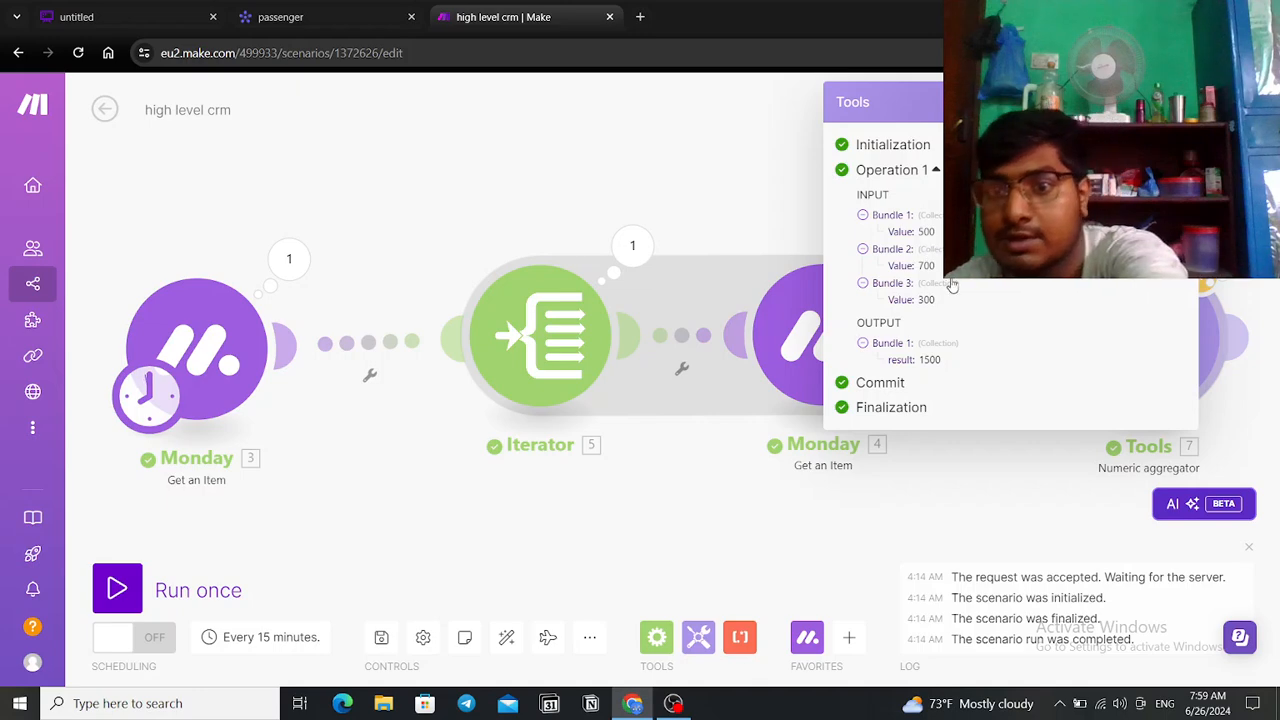
pyautogui.click(355, 20)
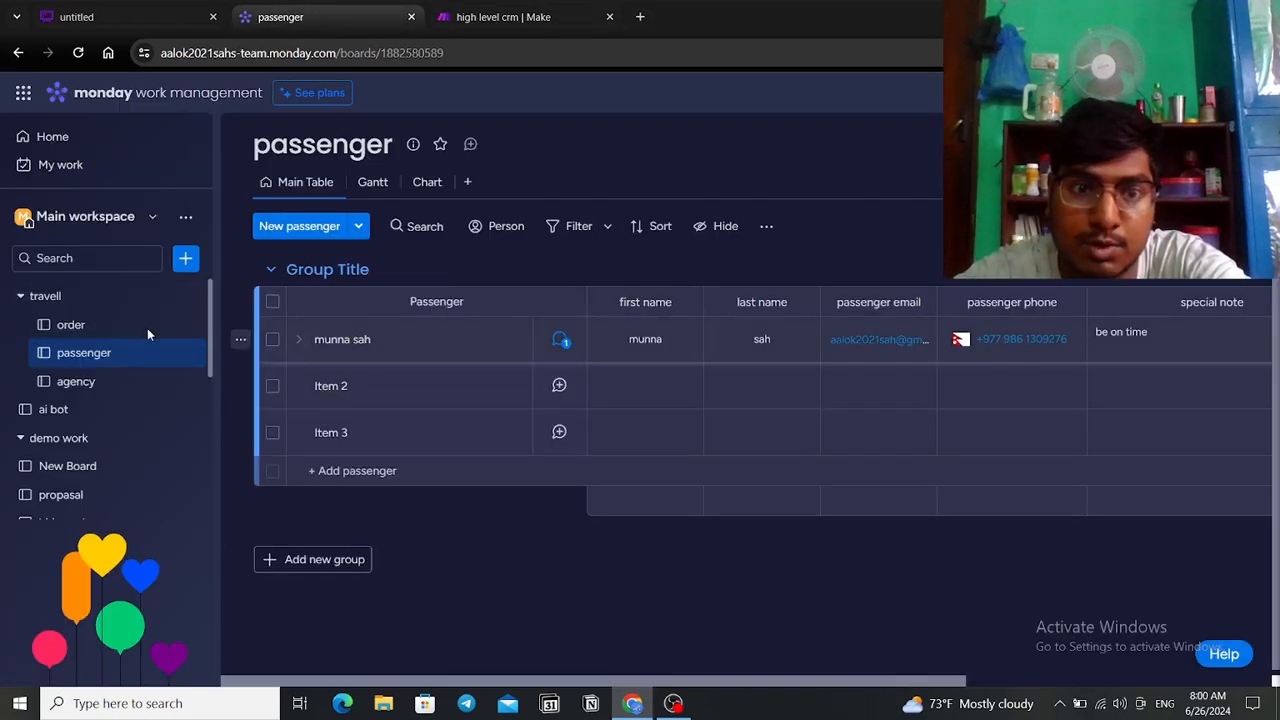
# Step: On the monday.com order board, verify the order values 500, 700 and 300 total 1,500, then return to Make
pyautogui.click(103, 330)
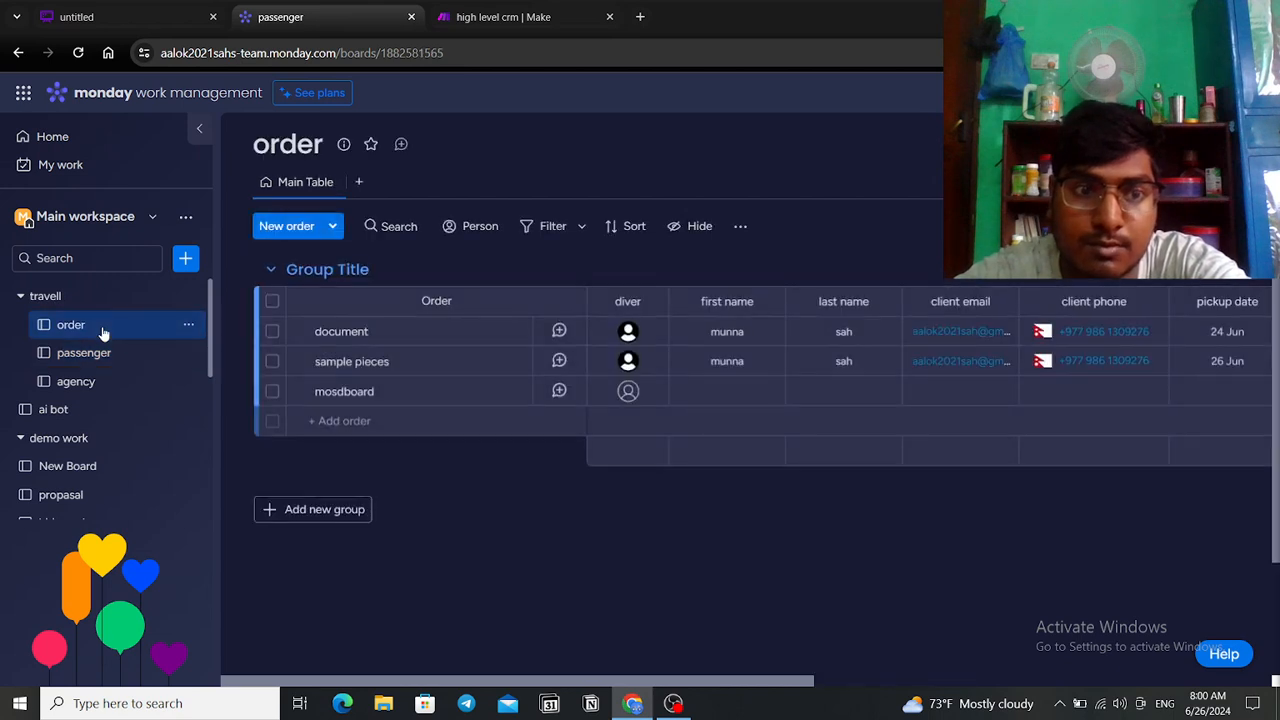
pyautogui.moveTo(799, 680); pyautogui.dragTo(903, 696)
pyautogui.moveTo(853, 681); pyautogui.dragTo(1217, 681)
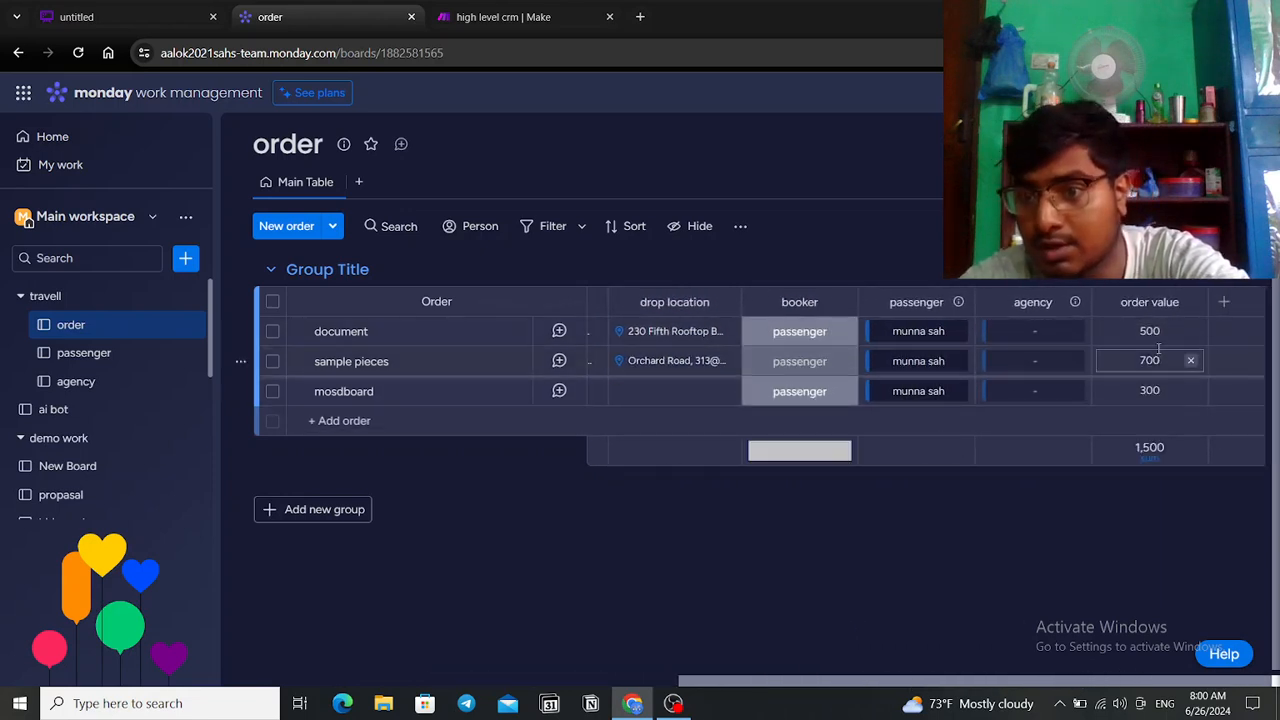
pyautogui.click(540, 16)
# Step: Attach an Email 'Send an Email' module after the Tools aggregator, found by searching 'ema'
pyautogui.click(969, 465)
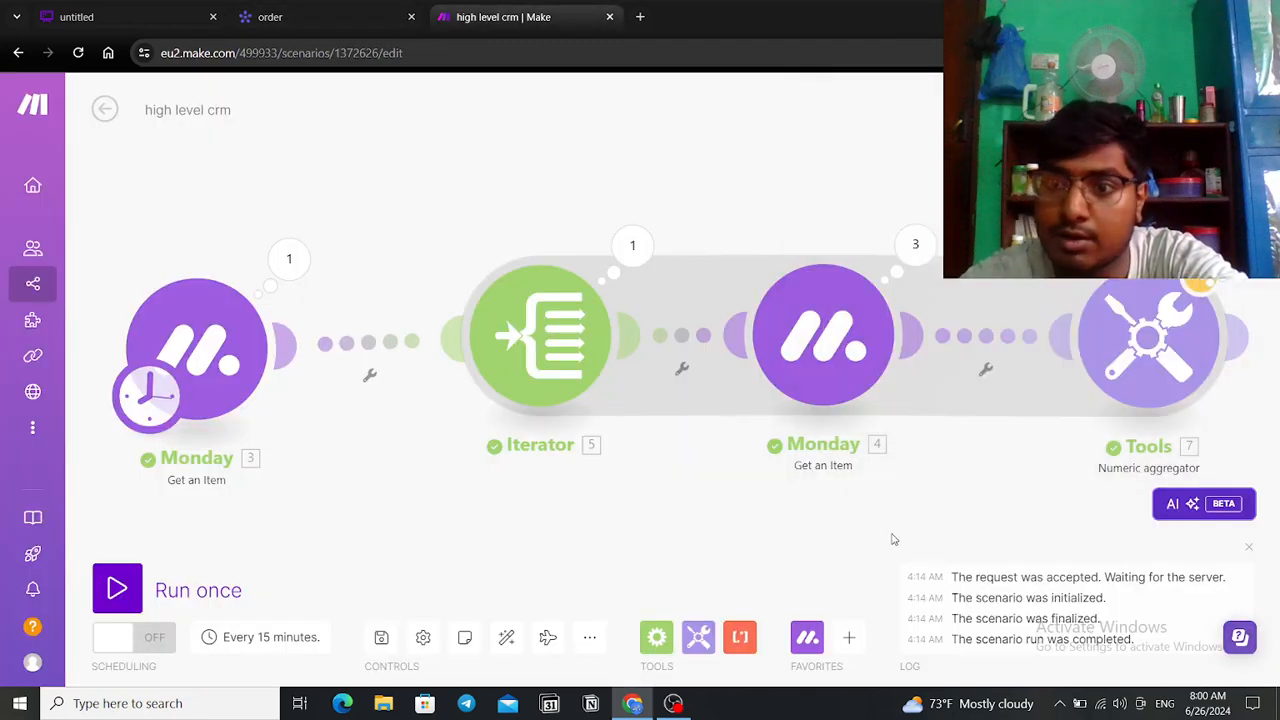
pyautogui.scroll(-2, 725, 498)
pyautogui.scroll(3, 1055, 432)
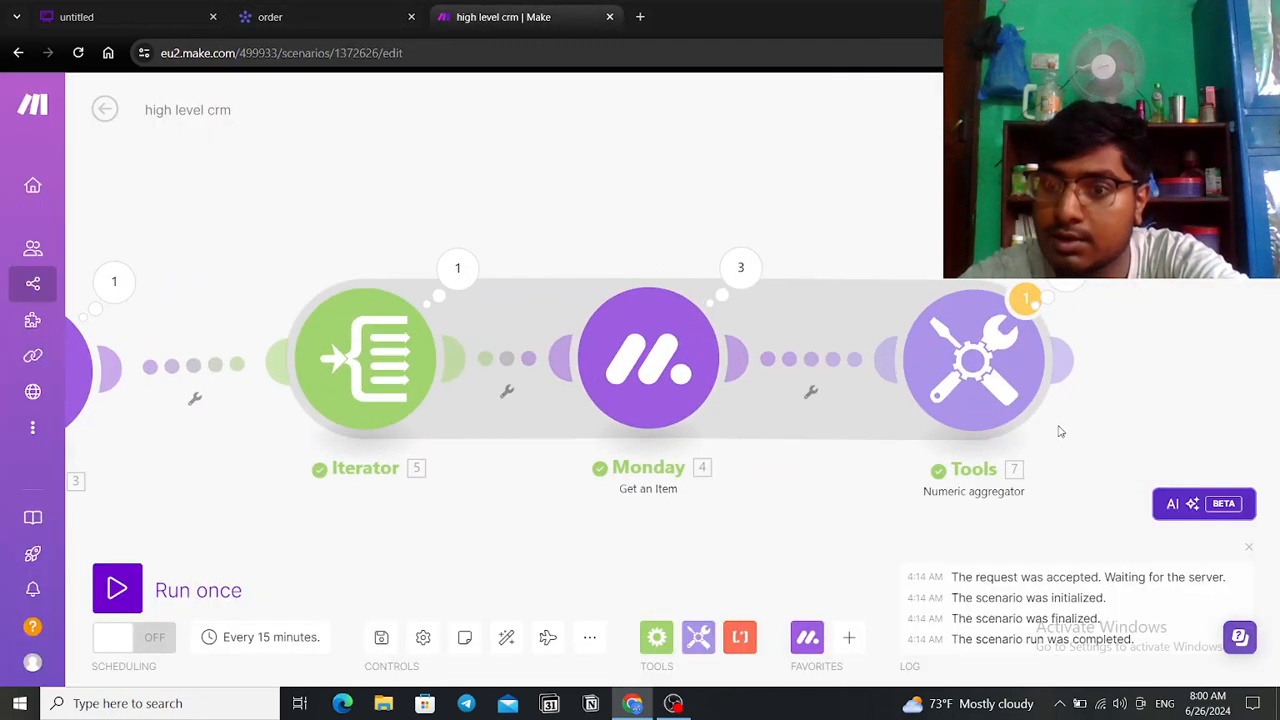
pyautogui.moveTo(1051, 429); pyautogui.dragTo(886, 409)
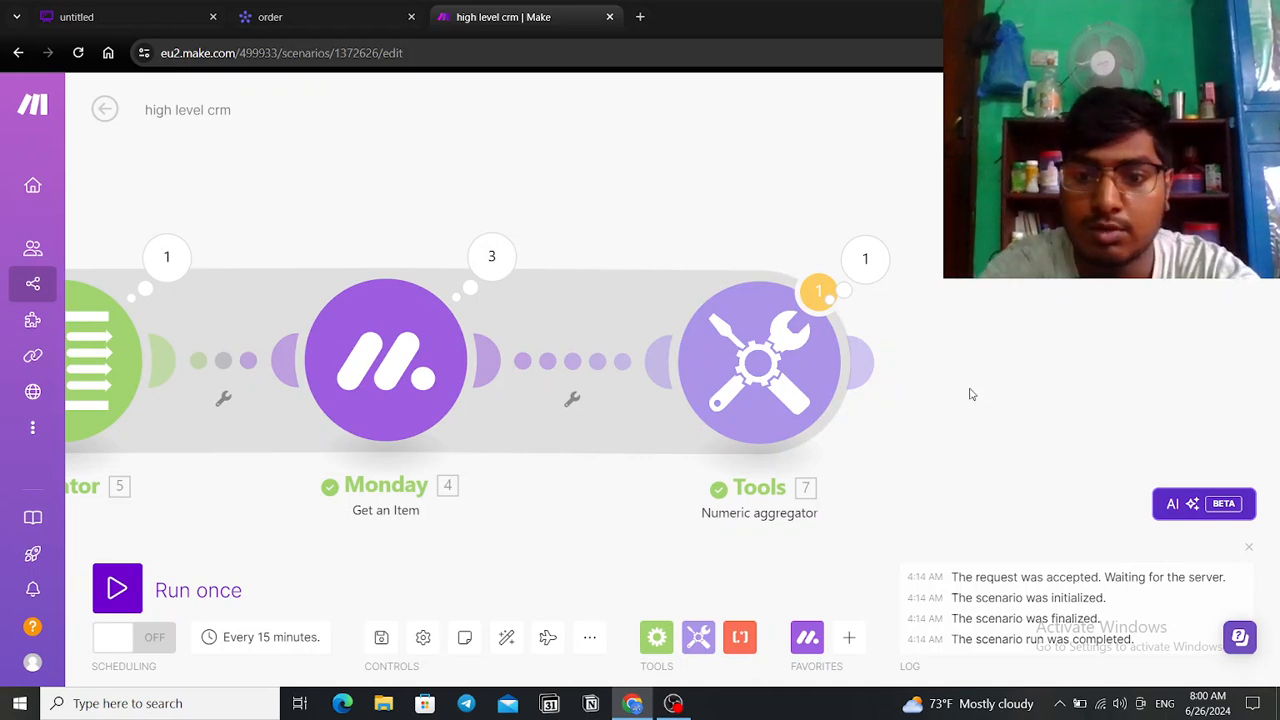
pyautogui.click(848, 637)
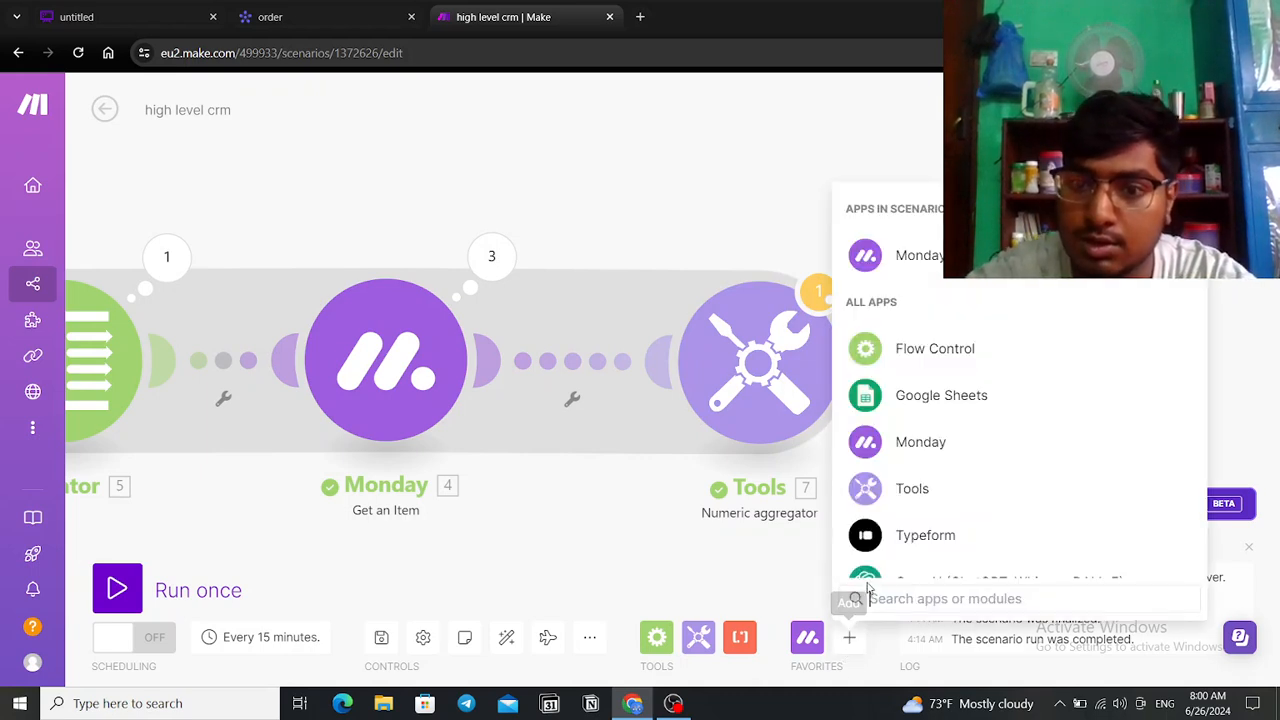
pyautogui.write('e')
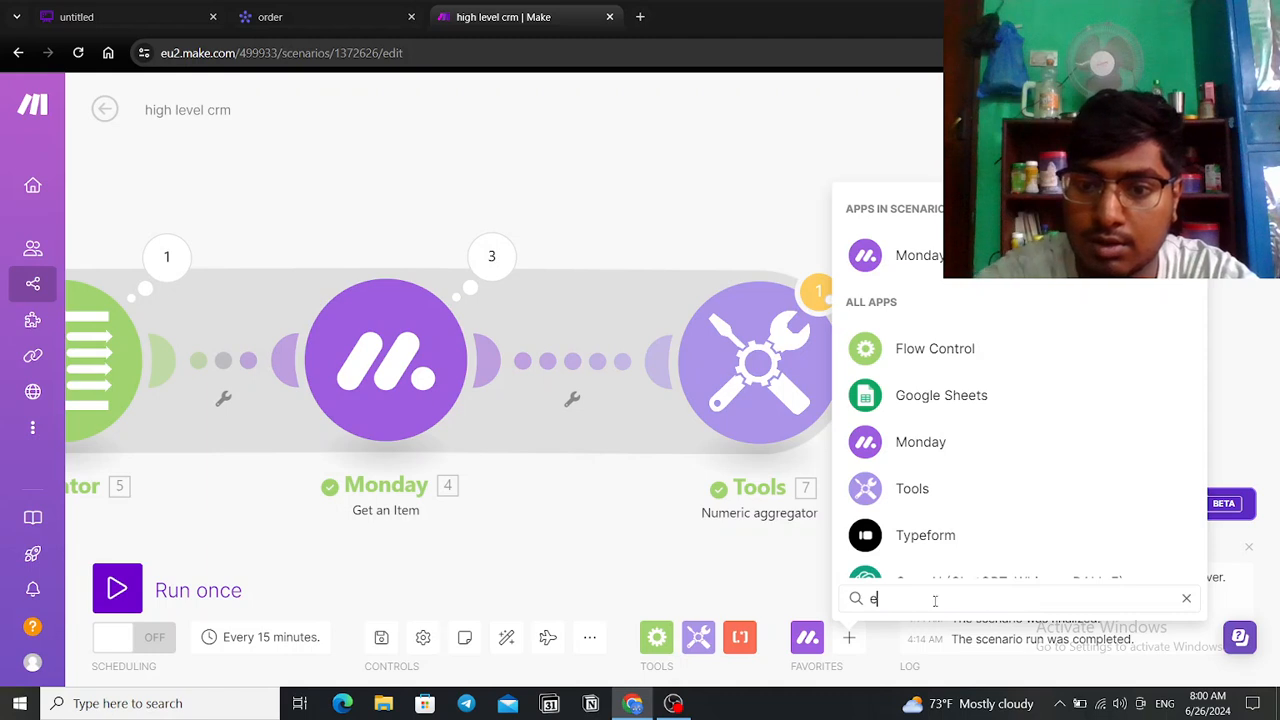
pyautogui.write('ma')
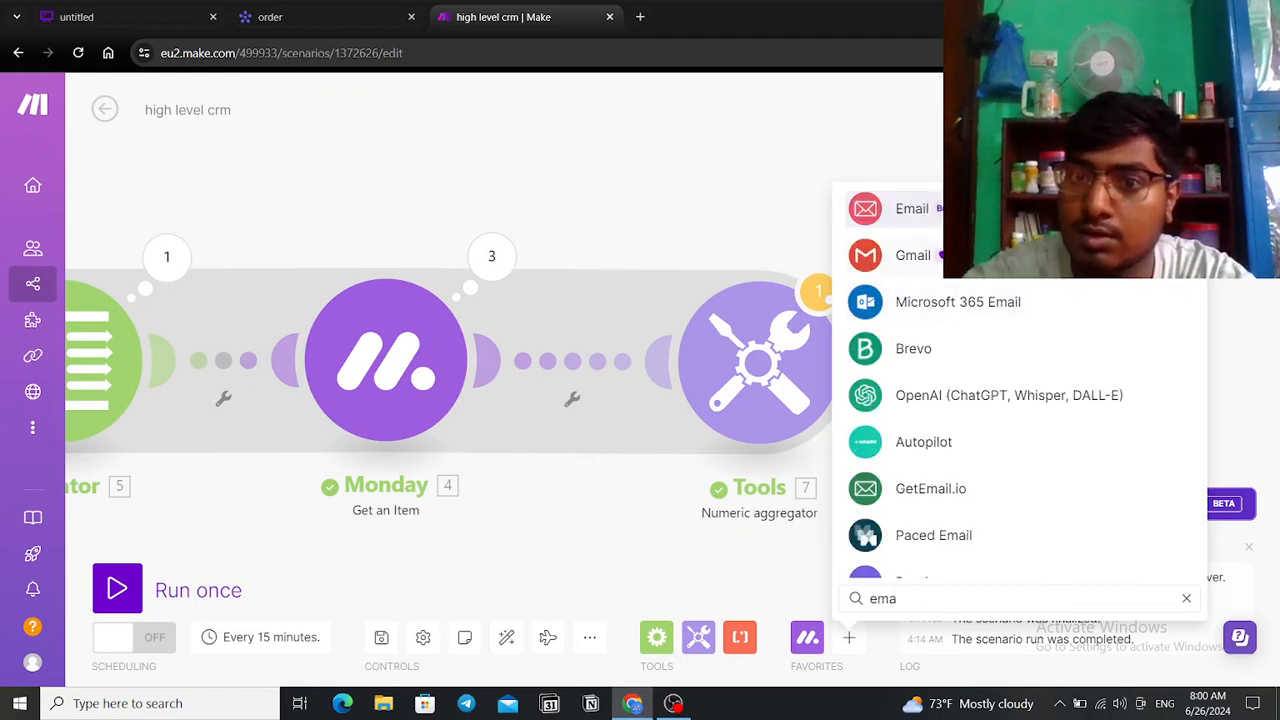
pyautogui.click(912, 209)
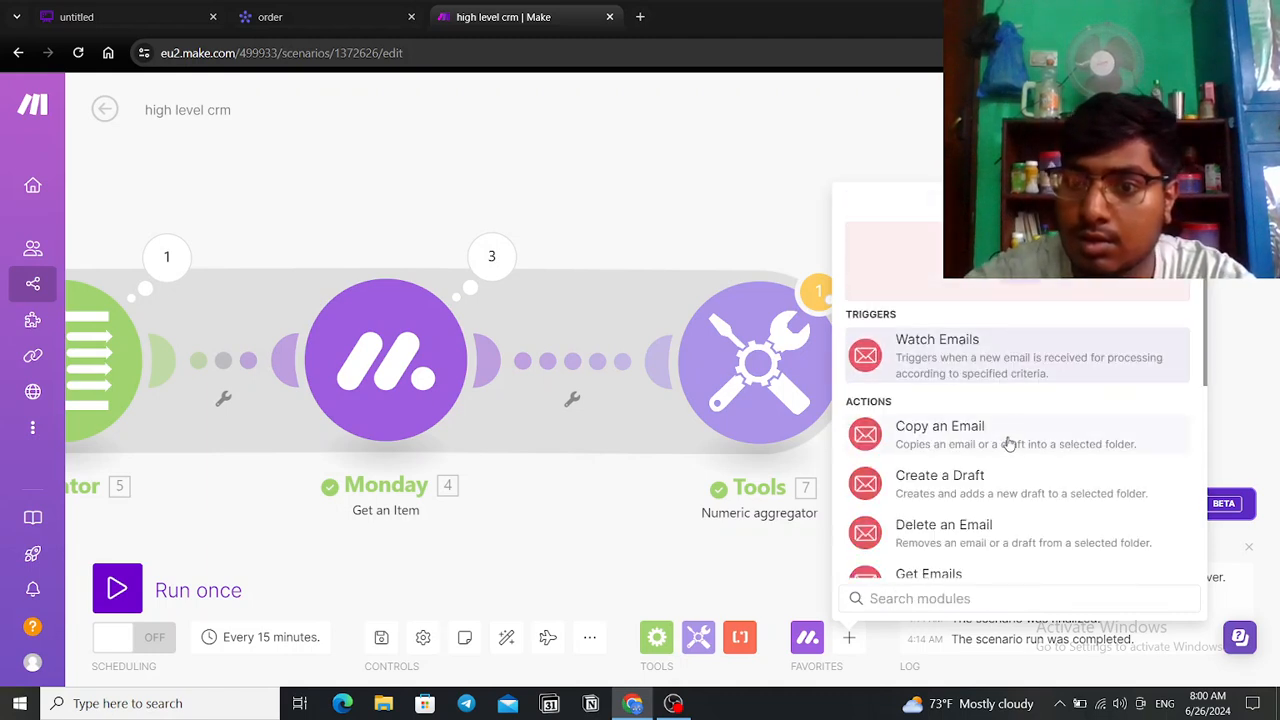
pyautogui.scroll(-1, 1007, 463)
pyautogui.scroll(-3, 990, 400)
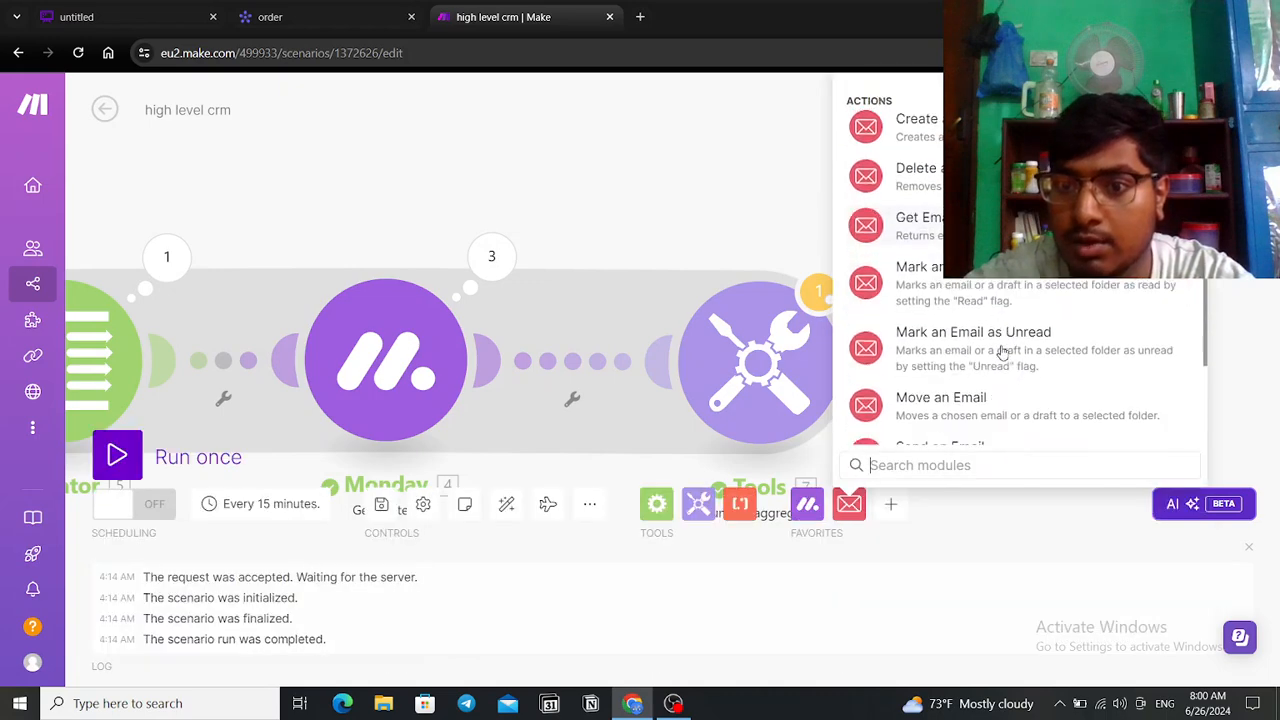
pyautogui.click(940, 343)
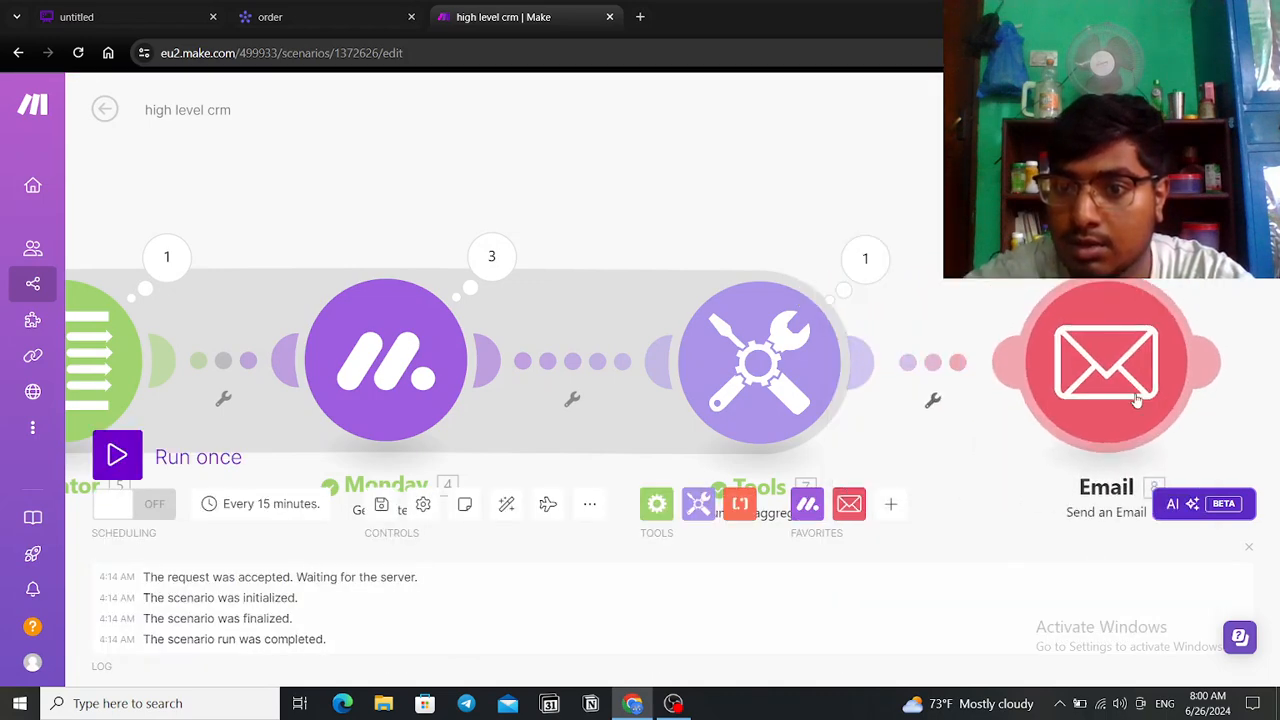
# Step: Set up a filter on the Tools-to-Email link and label it 'discount'
pyautogui.click(942, 403)
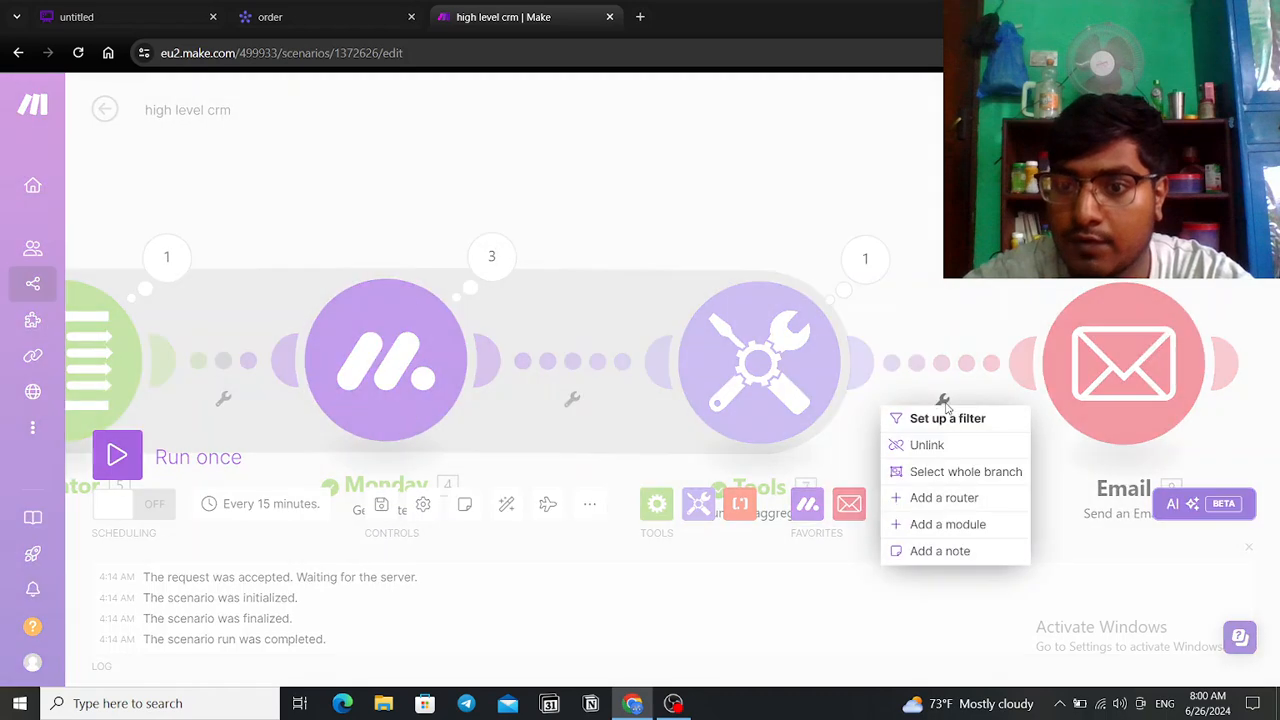
pyautogui.click(948, 418)
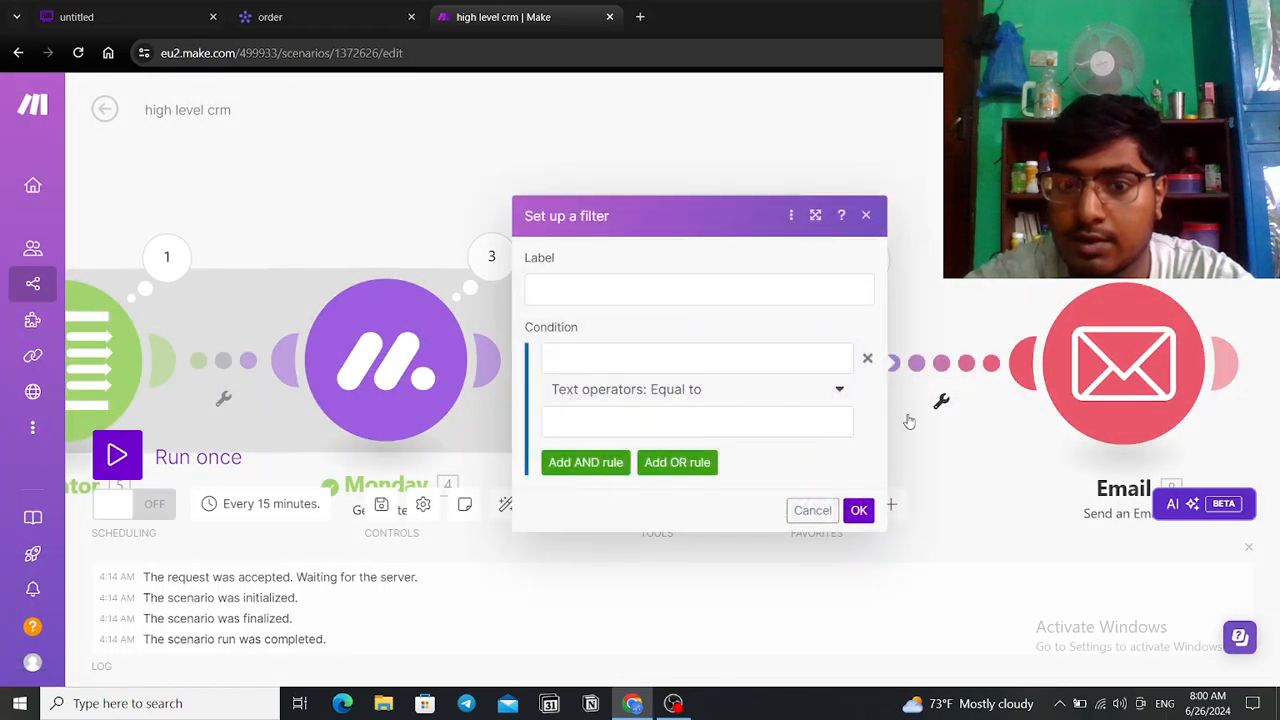
pyautogui.click(700, 286)
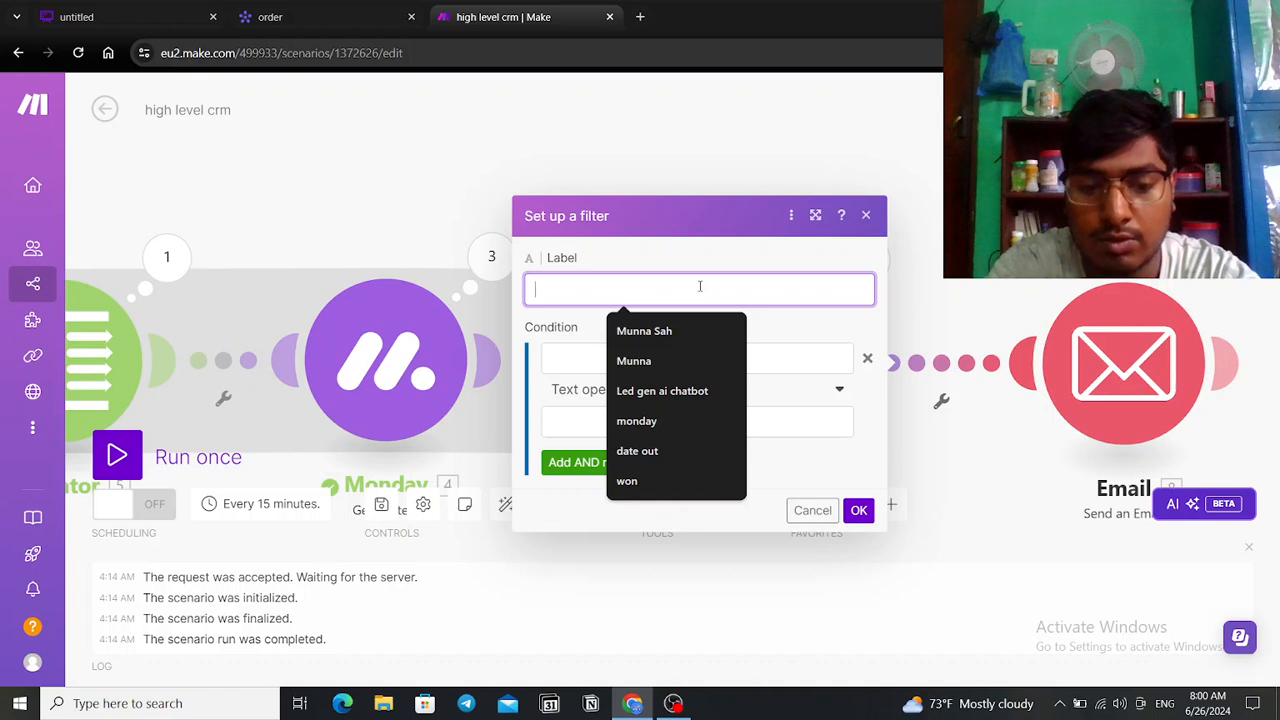
pyautogui.write('disco')
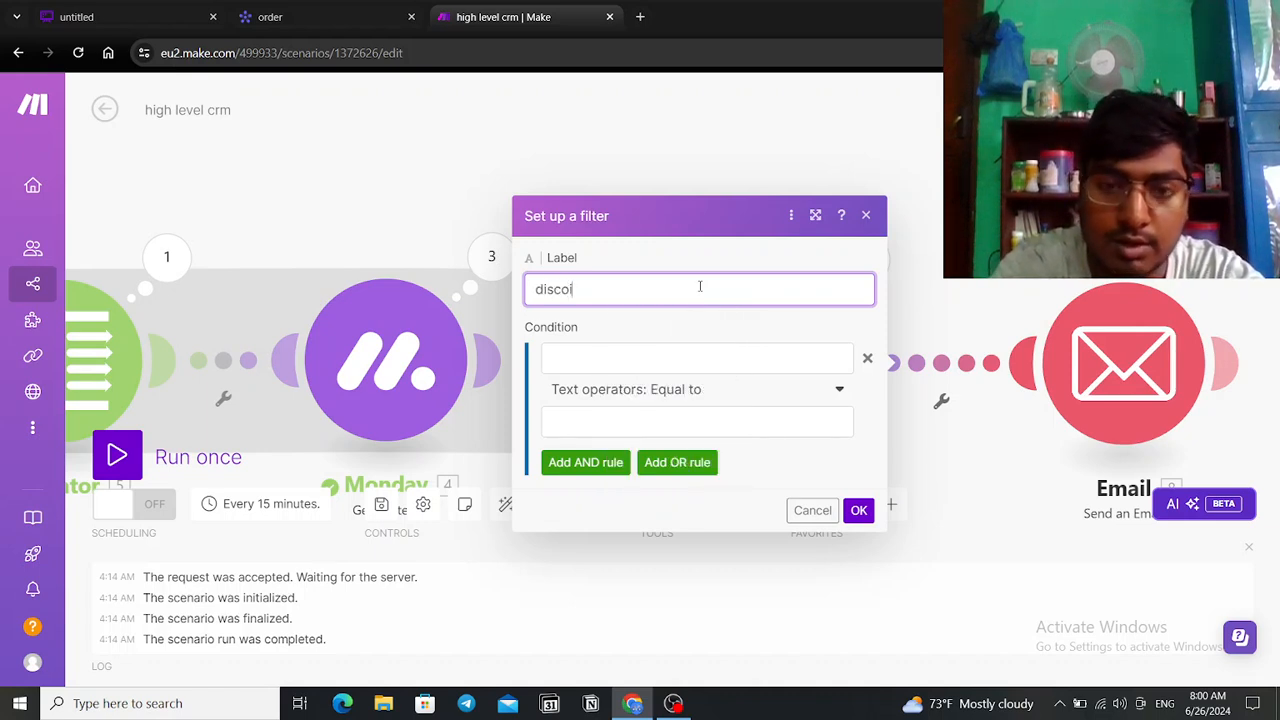
pyautogui.write('unt')
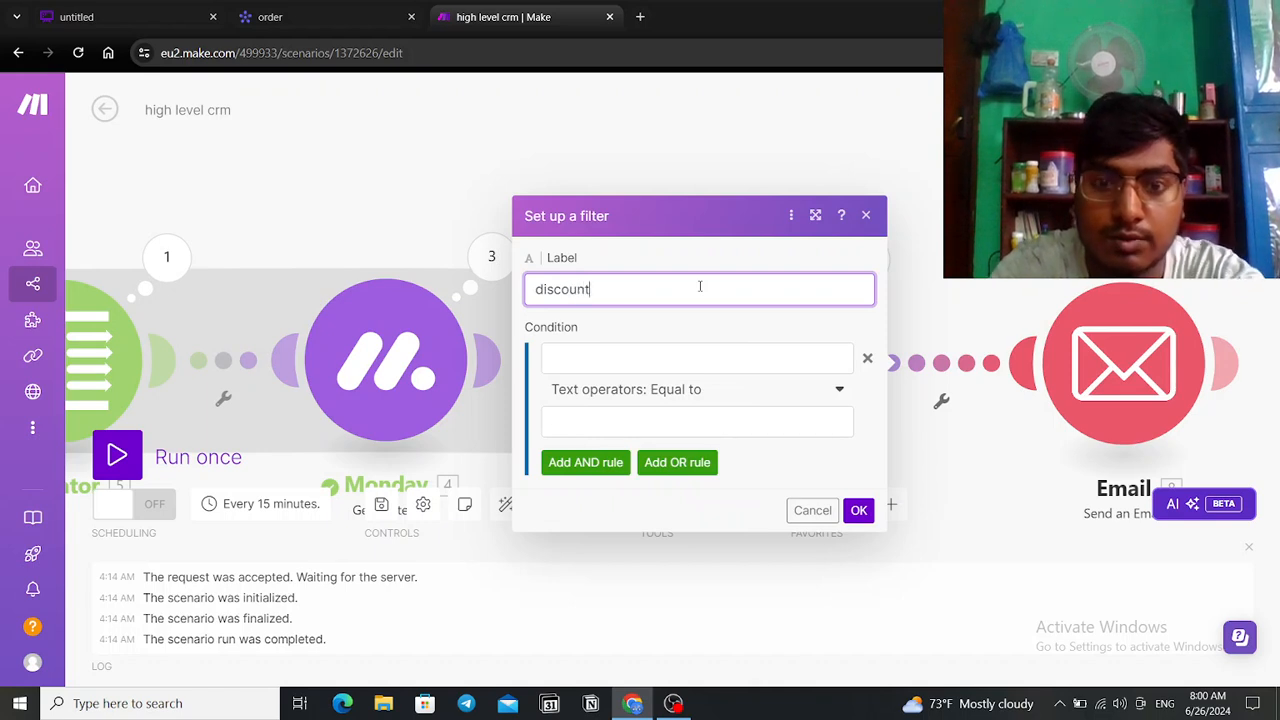
# Step: Map the aggregator's 7. result as the filter condition's first value
pyautogui.click(700, 361)
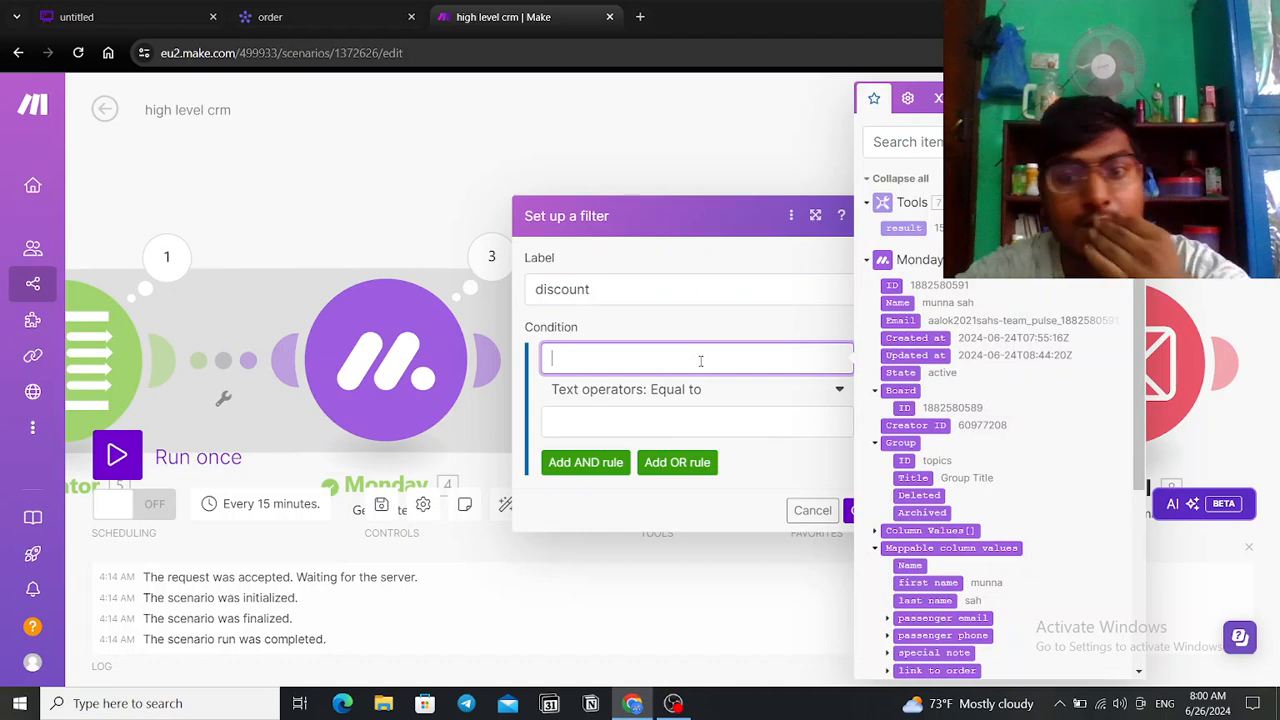
pyautogui.scroll(-3, 960, 407)
pyautogui.scroll(3, 960, 407)
pyautogui.scroll(-3, 962, 404)
pyautogui.scroll(3, 962, 404)
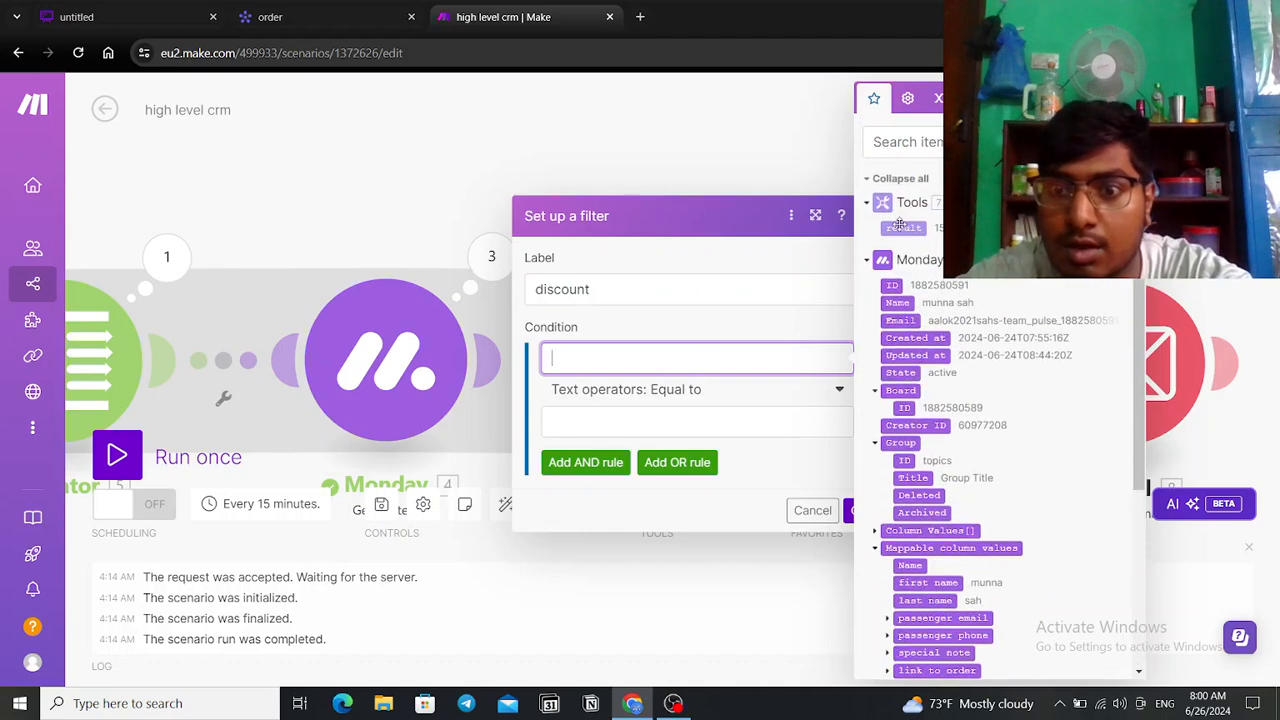
pyautogui.click(902, 227)
# Step: Set the operator to Numeric Greater than with threshold 1000 and save the filter
pyautogui.click(826, 390)
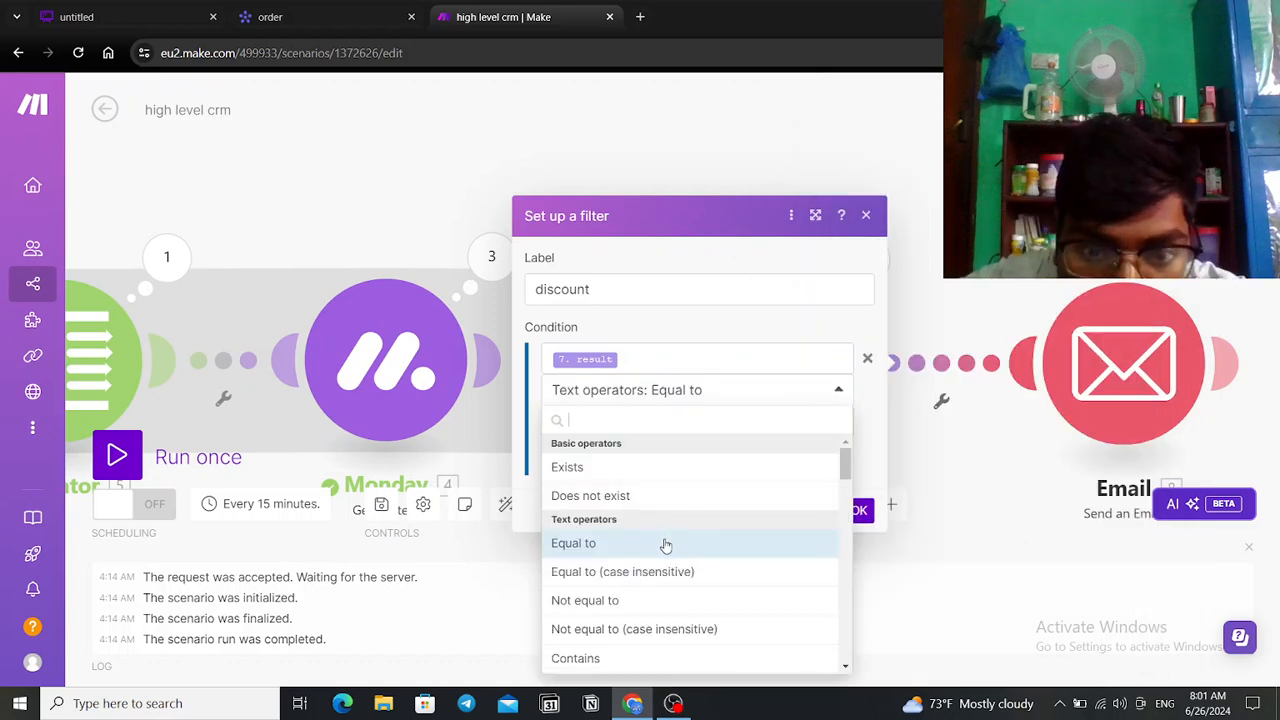
pyautogui.scroll(-2, 668, 550)
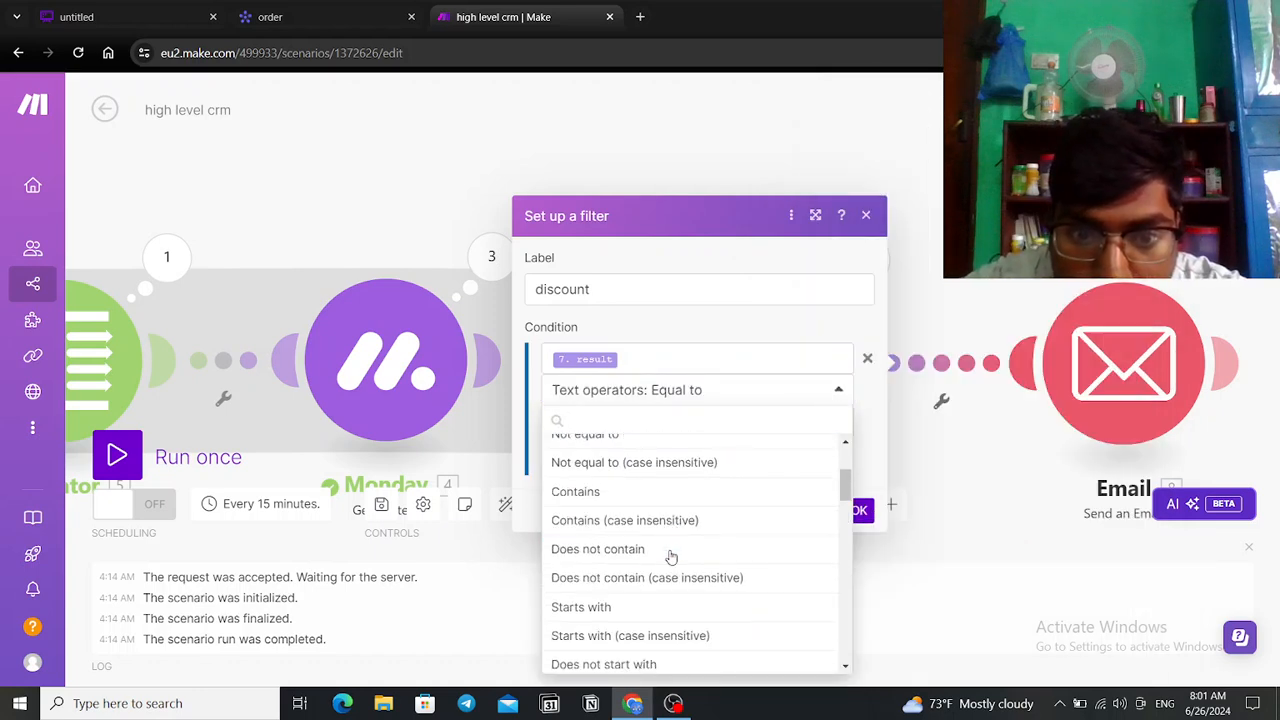
pyautogui.scroll(-3, 672, 555)
pyautogui.scroll(5, 676, 562)
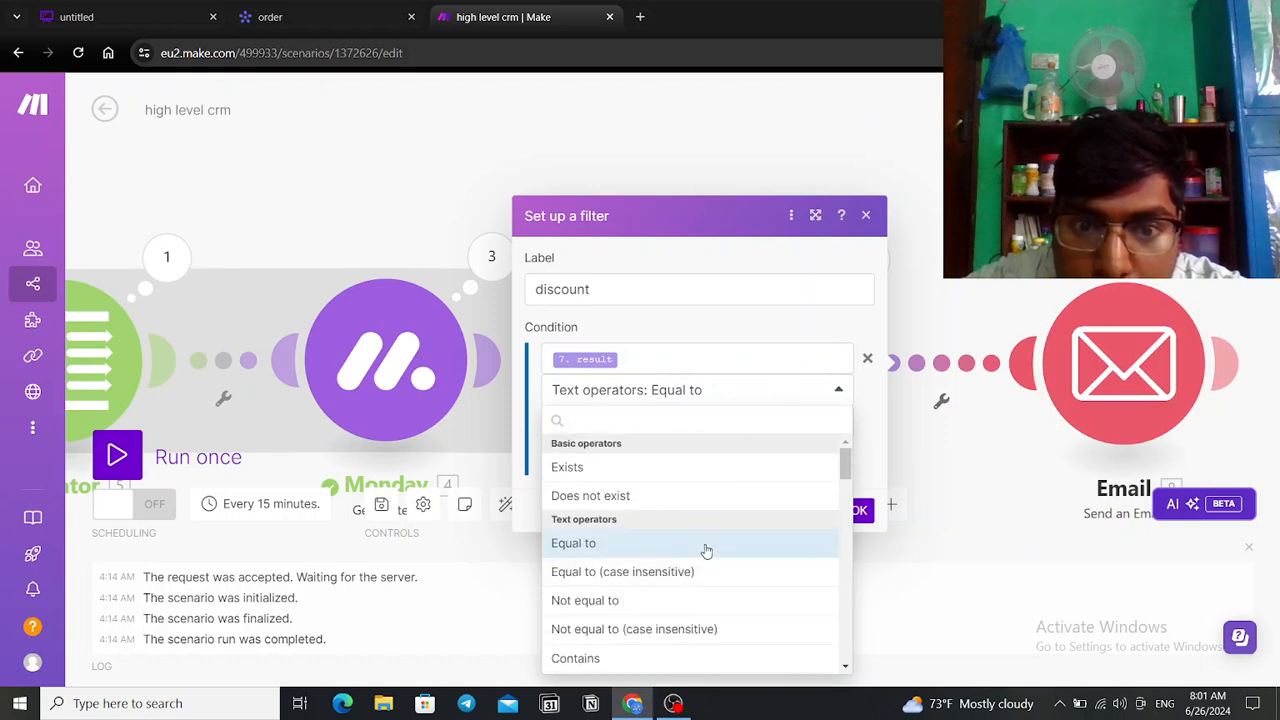
pyautogui.scroll(-5, 693, 528)
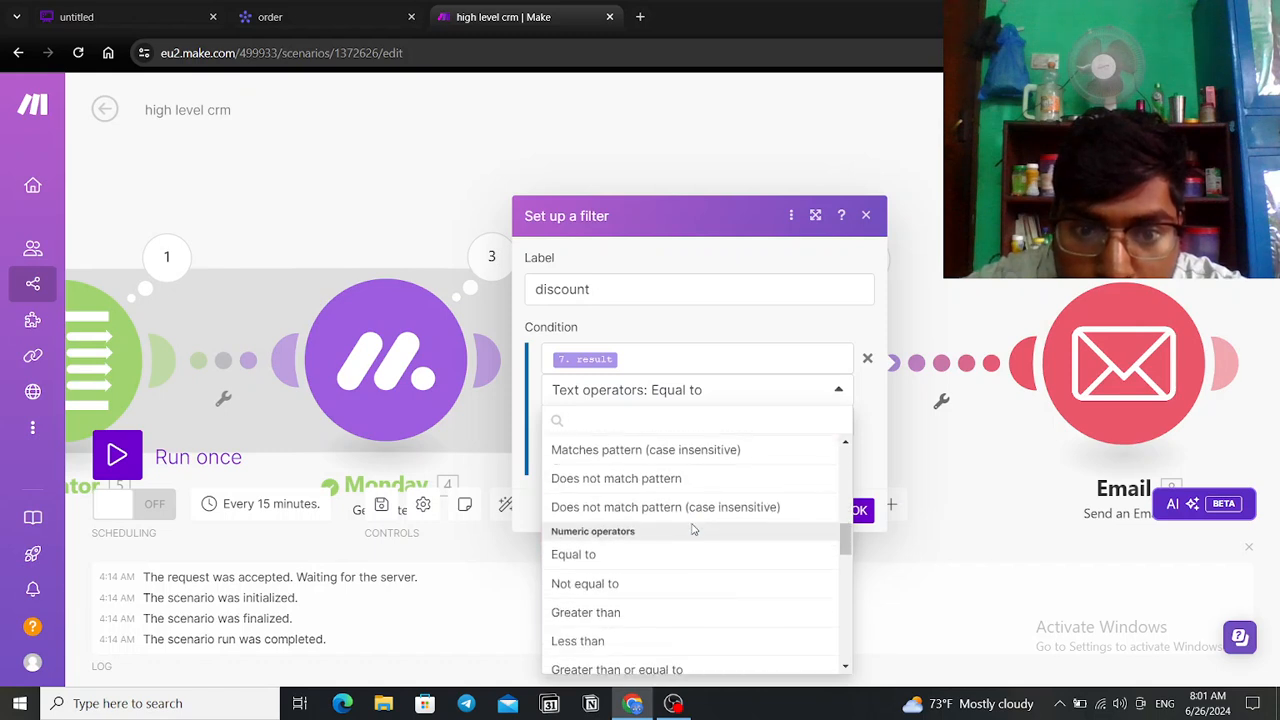
pyautogui.scroll(-1, 693, 528)
pyautogui.click(611, 528)
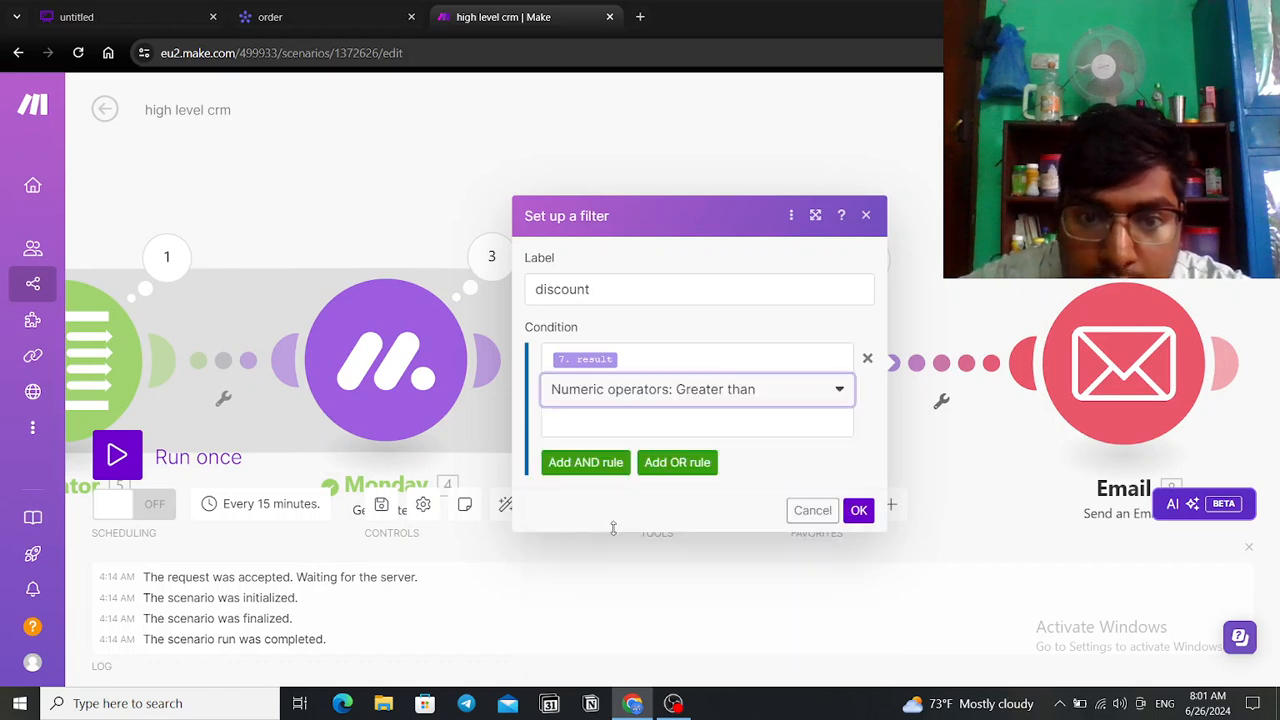
pyautogui.click(681, 425)
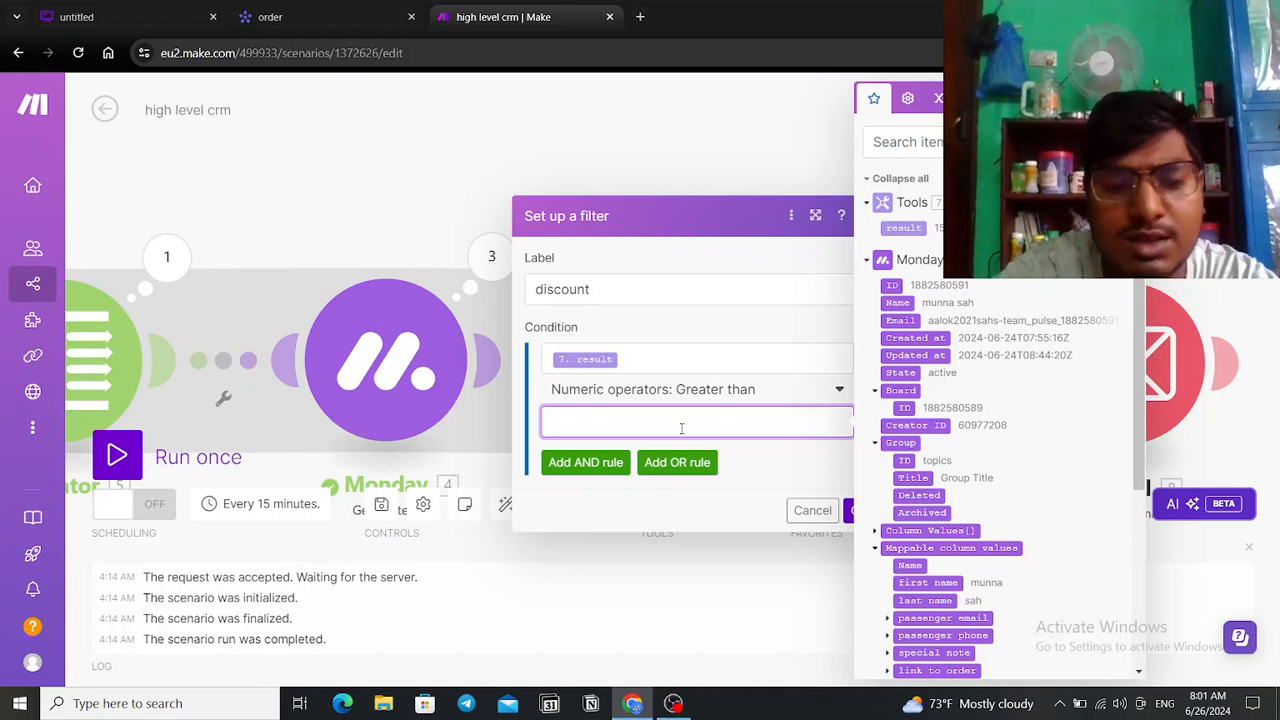
pyautogui.write('1000')
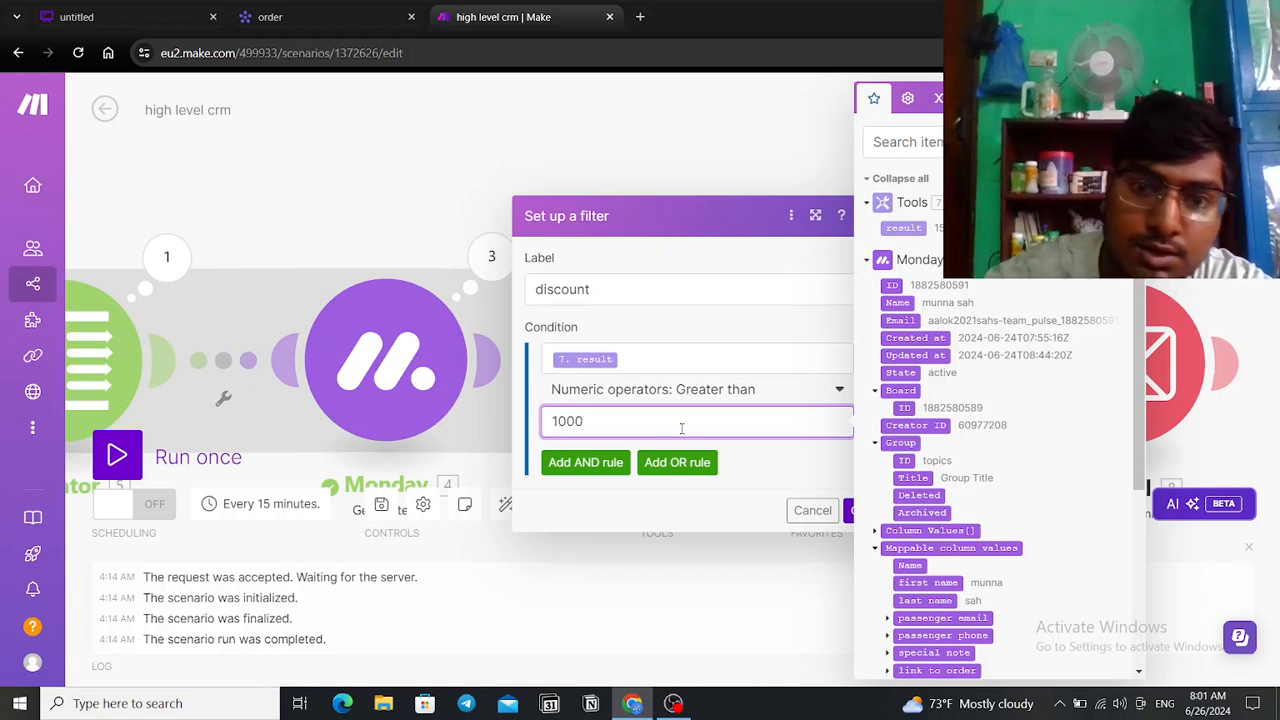
pyautogui.click(746, 668)
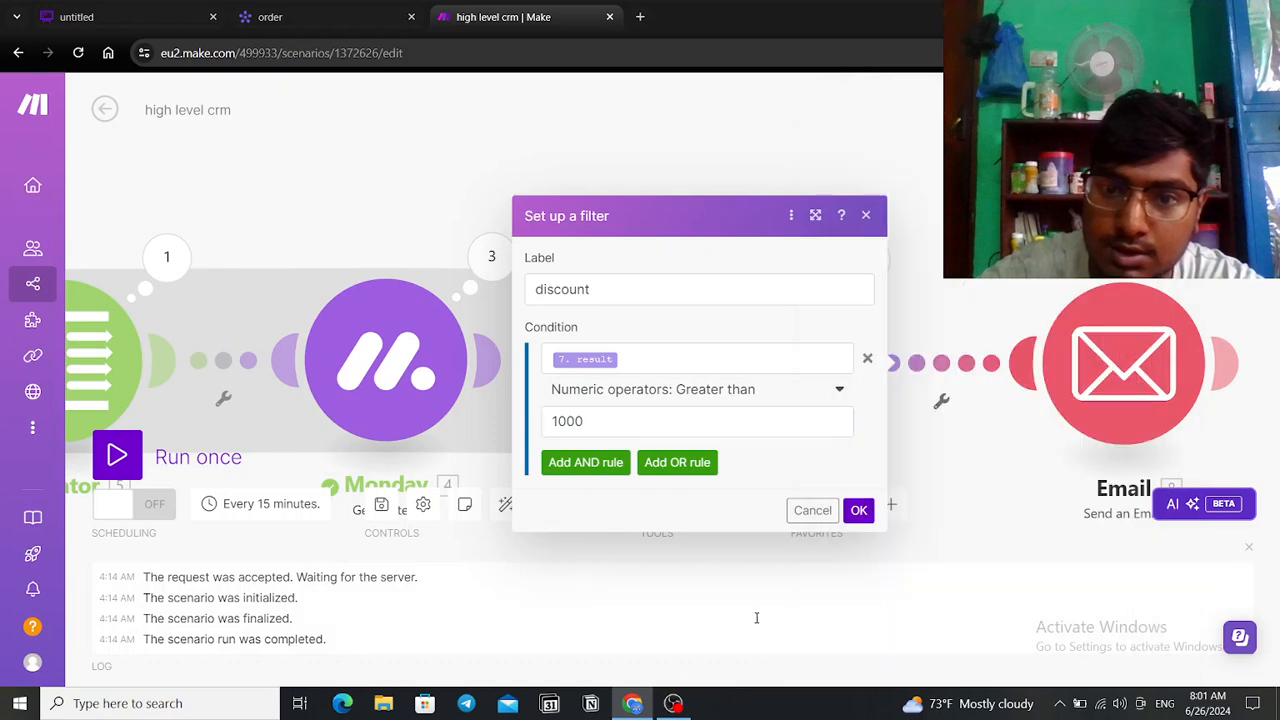
pyautogui.click(859, 511)
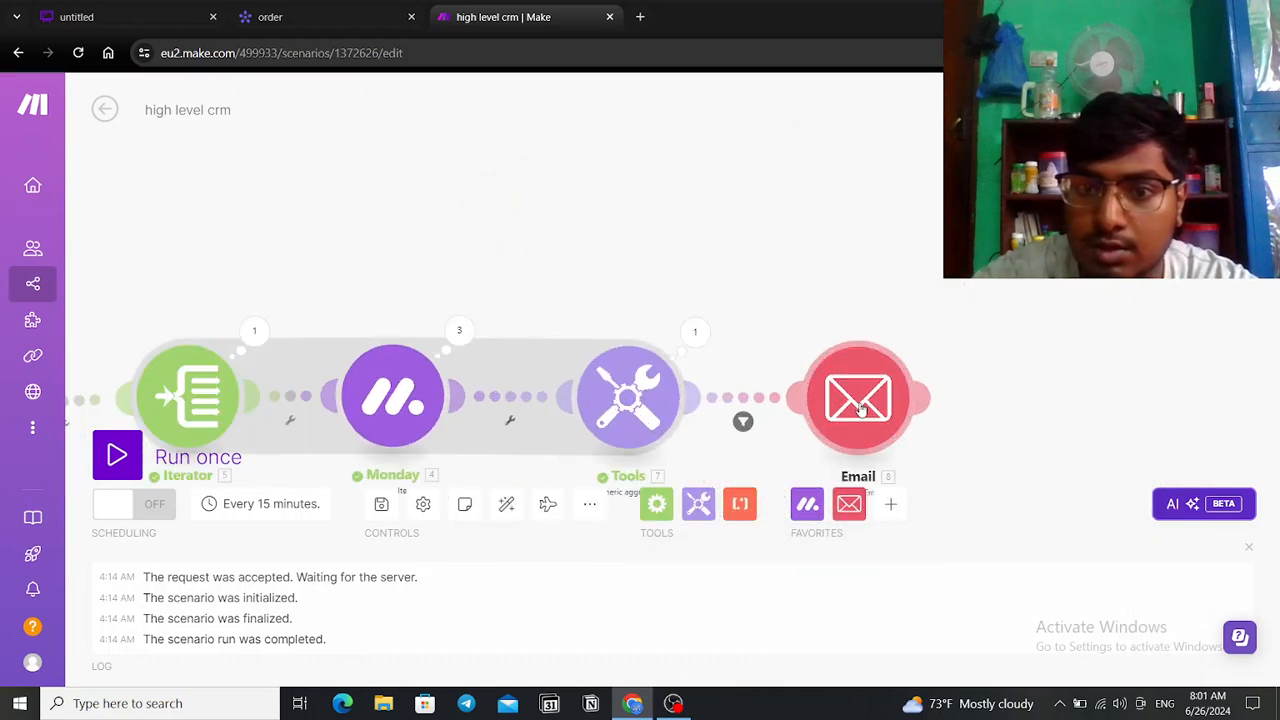
# Step: Set the Email module's subject to 'get 10 % off'
pyautogui.click(858, 400)
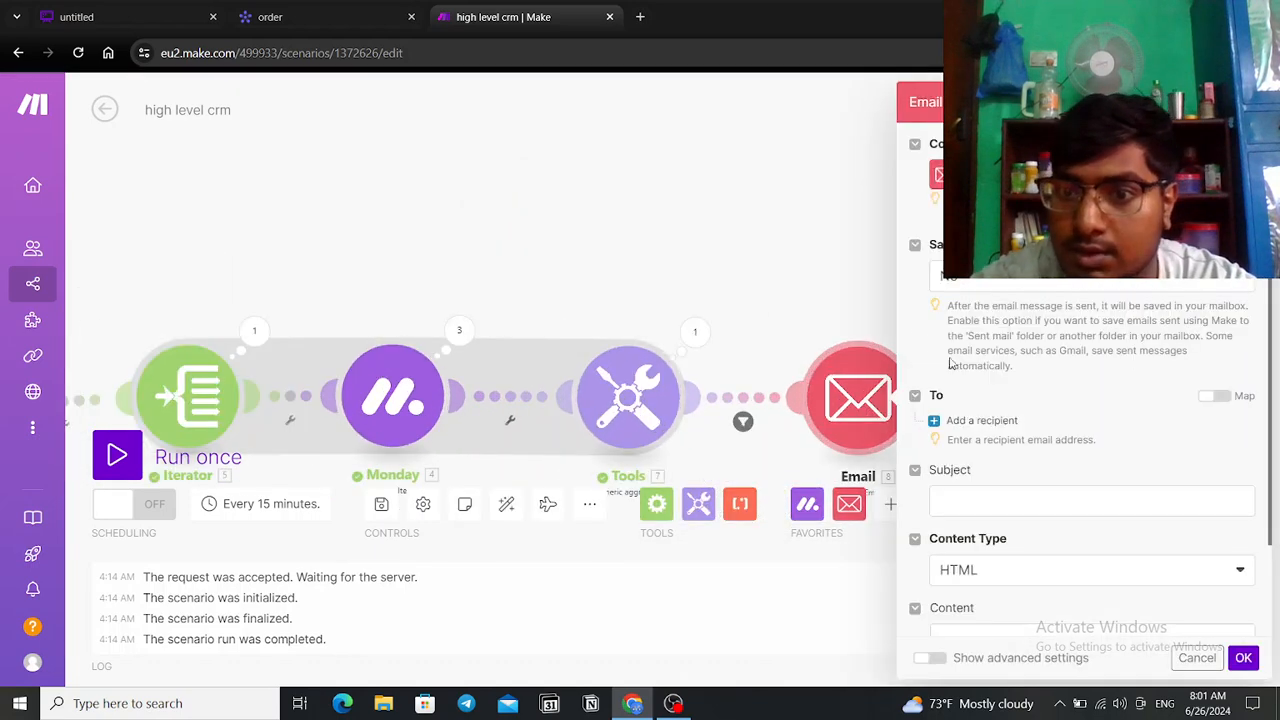
pyautogui.click(983, 496)
pyautogui.write('get ')
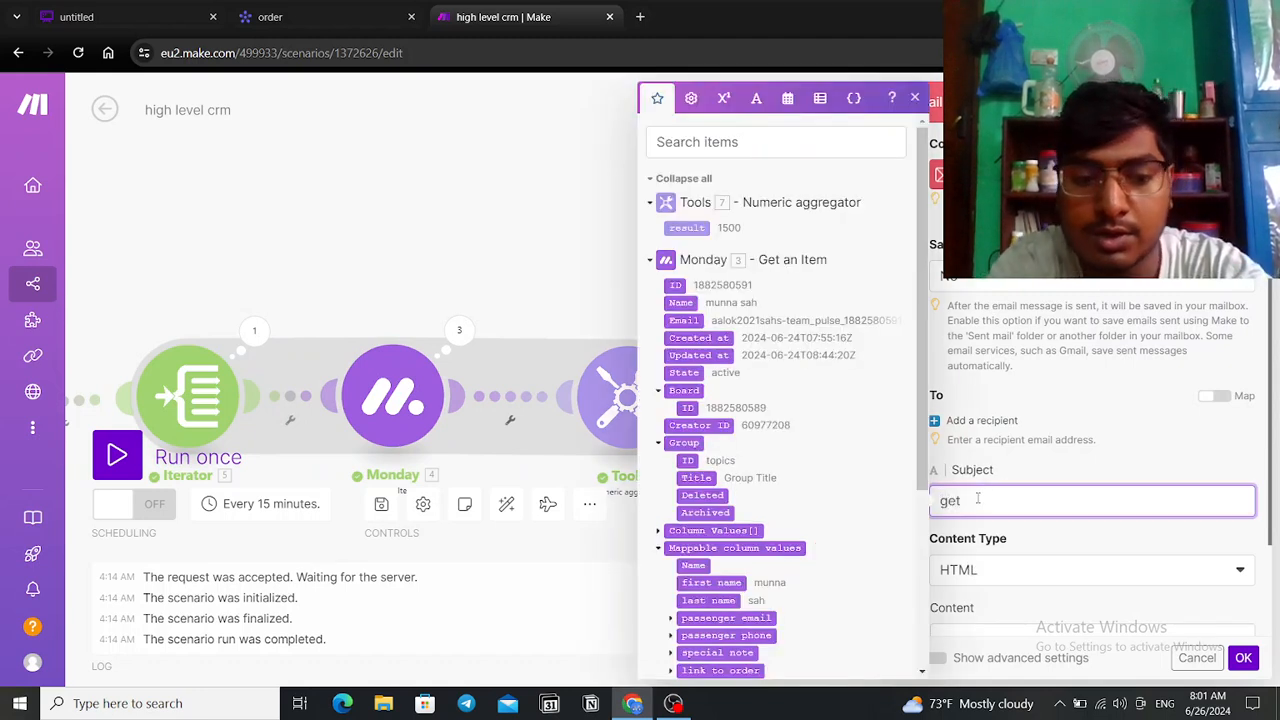
pyautogui.write('10 $')
pyautogui.write(' % o')
pyautogui.write('ff')
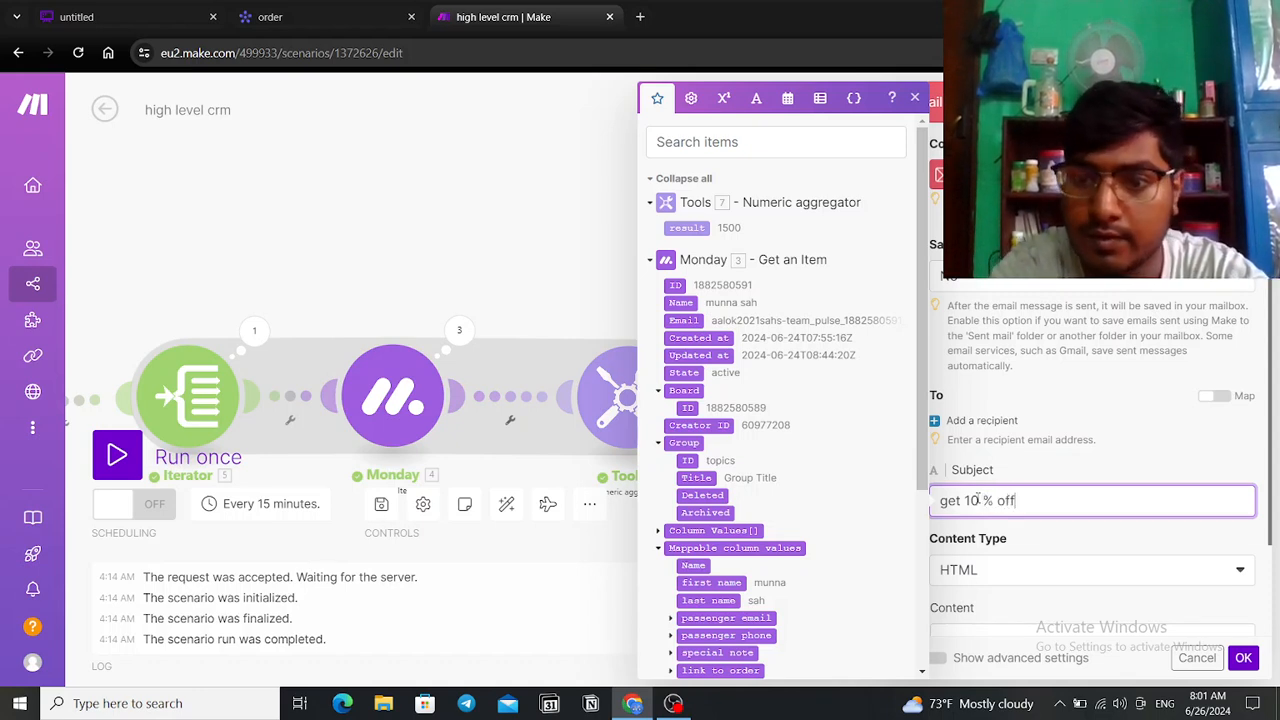
pyautogui.click(1131, 465)
pyautogui.scroll(-1, 1034, 378)
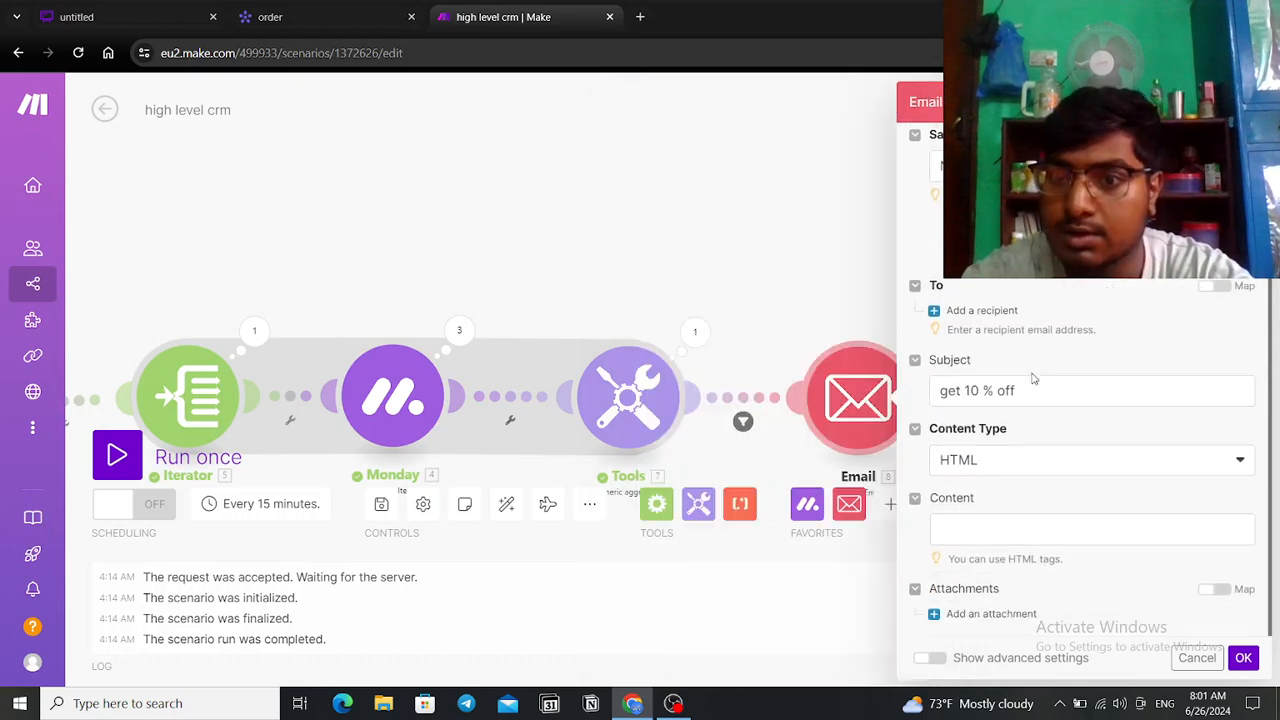
# Step: Add a first recipient and expand the Monday item's column values in the mapping list
pyautogui.click(942, 310)
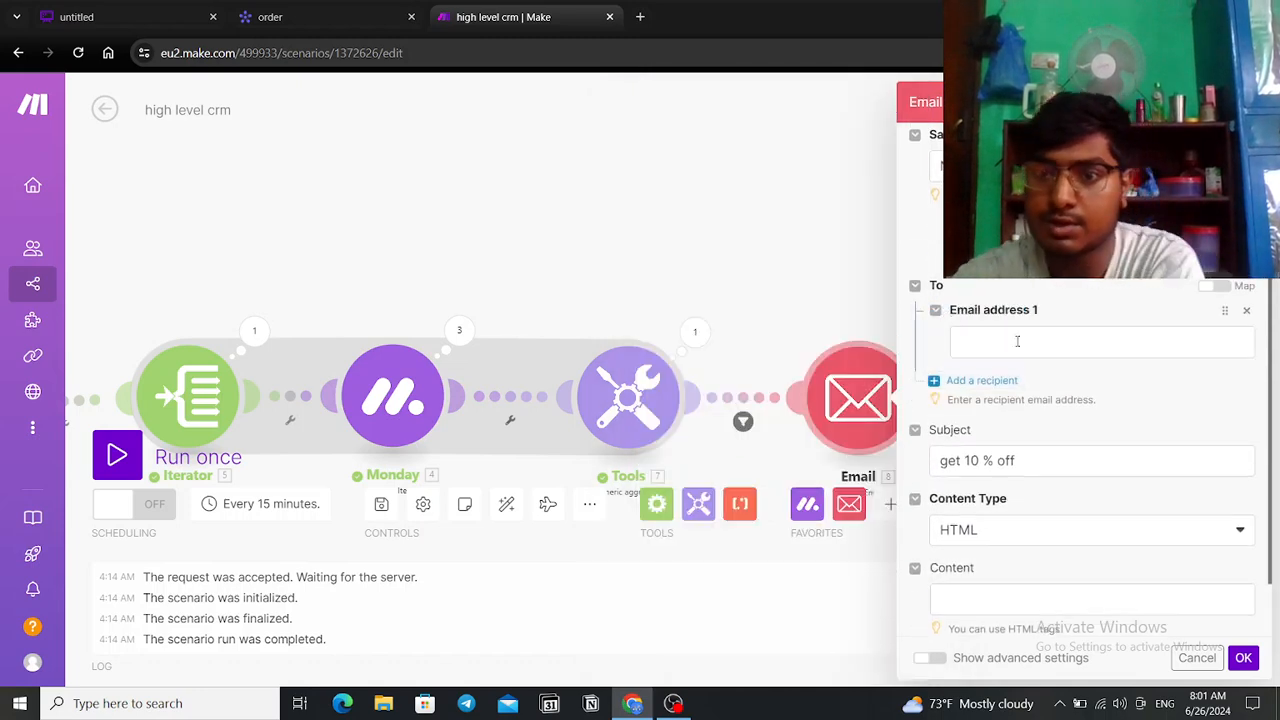
pyautogui.click(1014, 342)
pyautogui.scroll(-1, 816, 410)
pyautogui.scroll(-1, 816, 410)
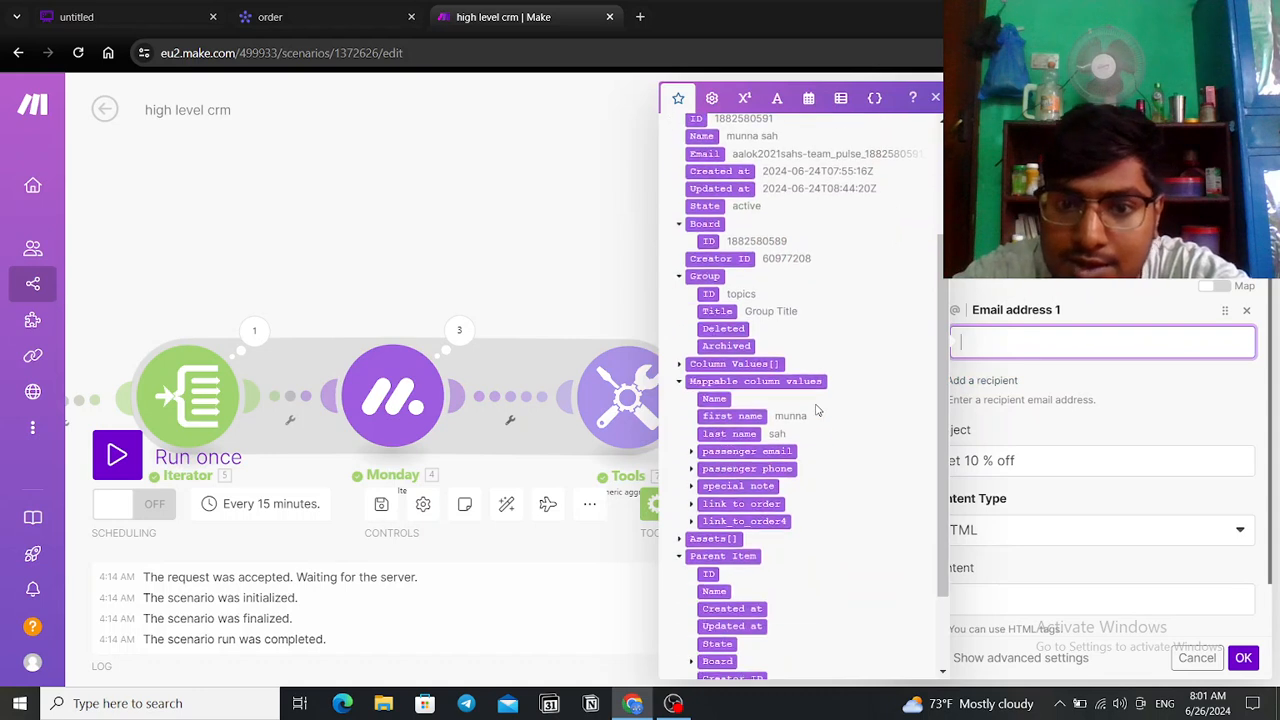
pyautogui.scroll(-1, 816, 410)
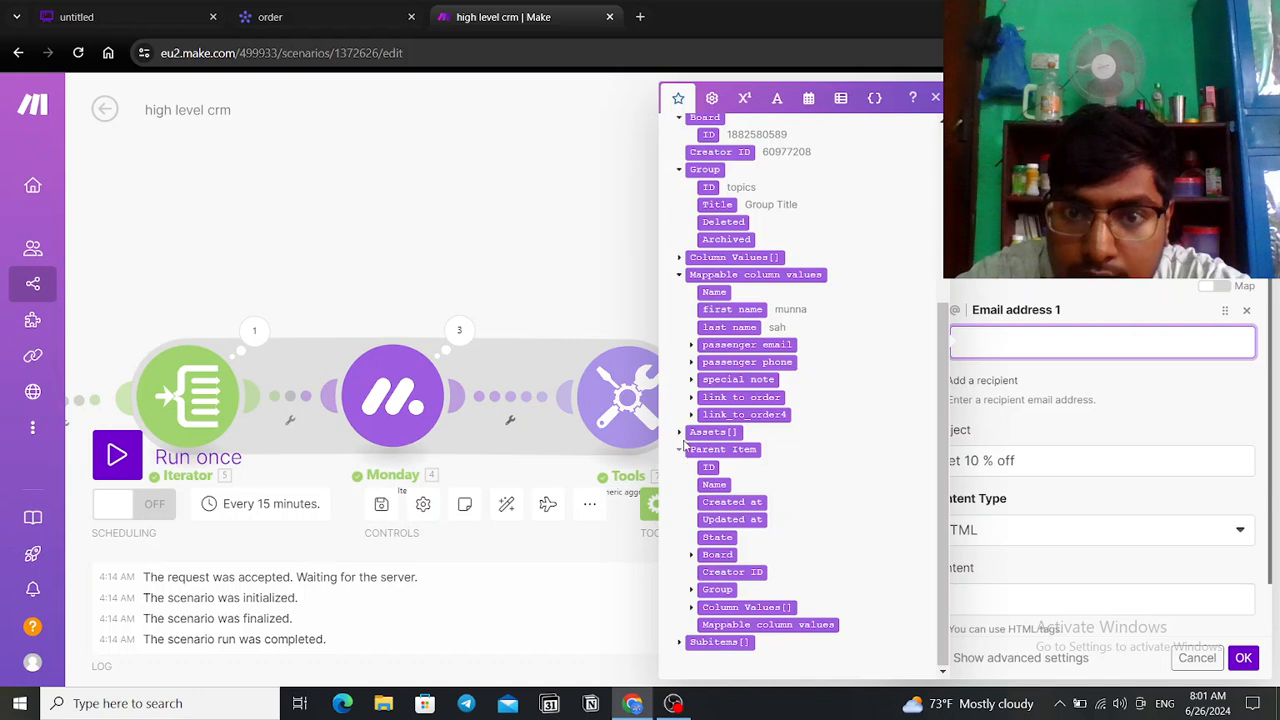
pyautogui.scroll(1, 684, 445)
pyautogui.scroll(1, 688, 443)
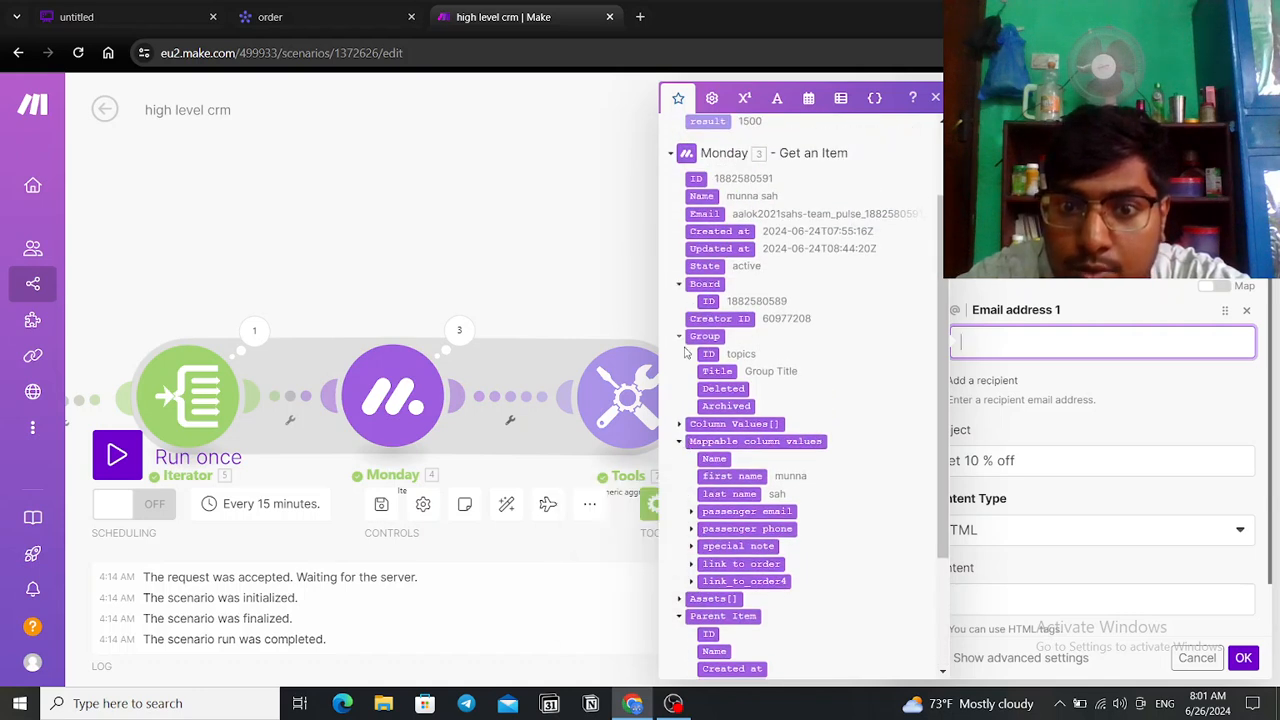
pyautogui.click(681, 425)
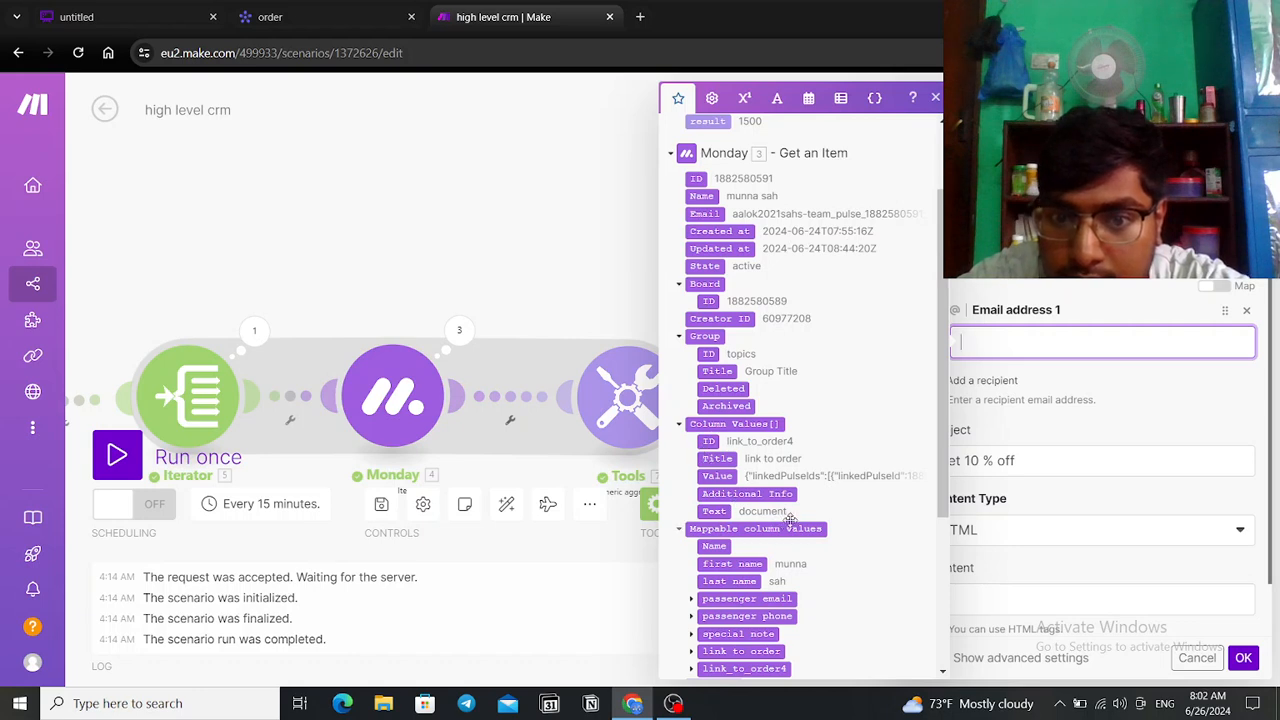
pyautogui.scroll(2, 801, 521)
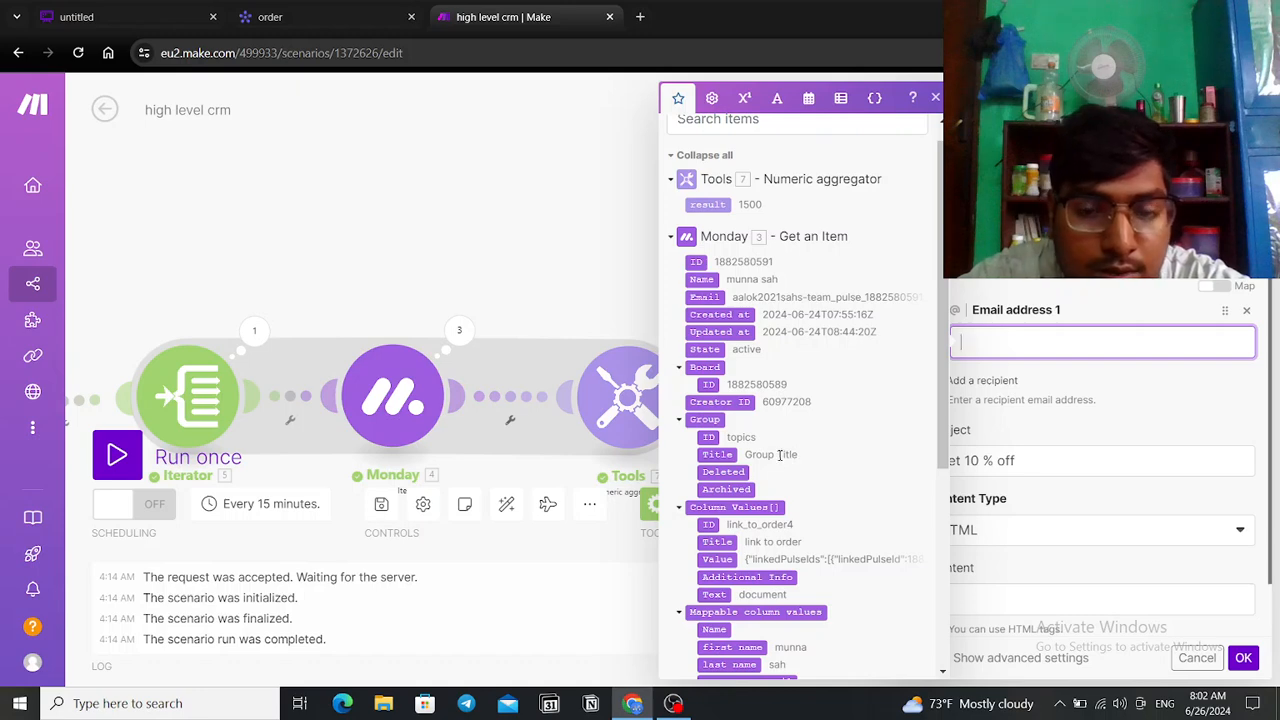
pyautogui.scroll(-3, 780, 455)
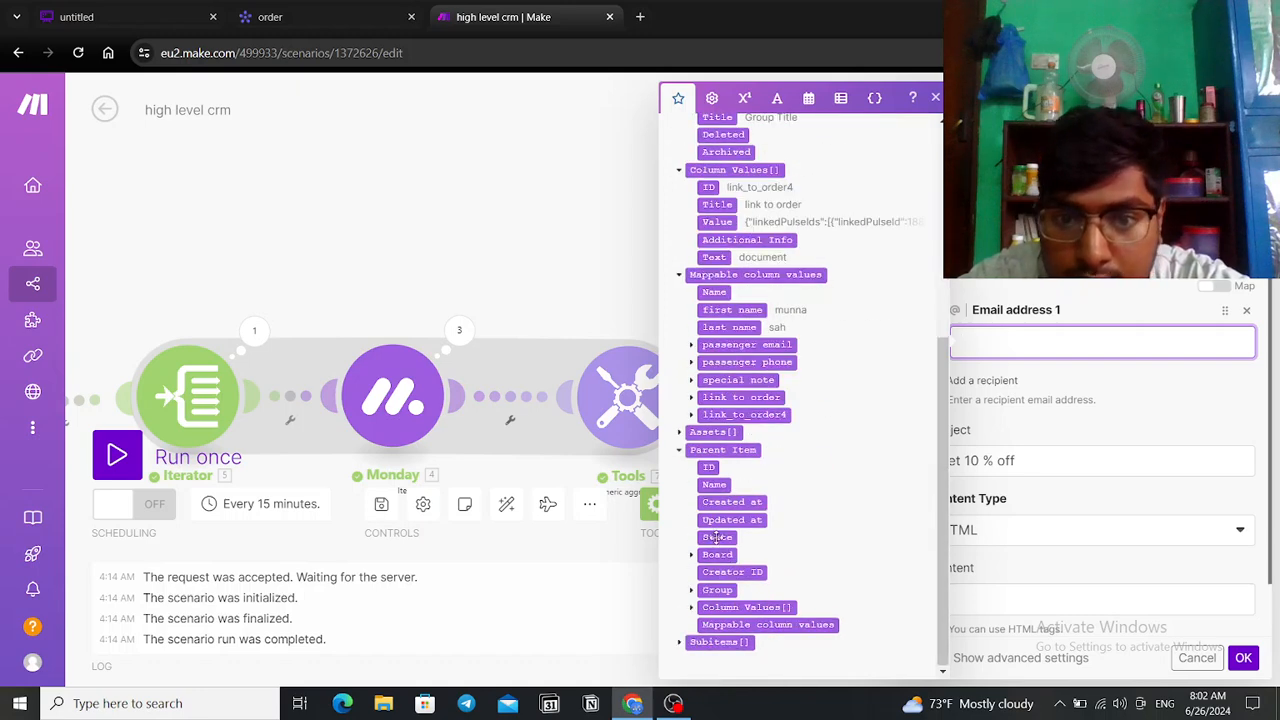
# Step: Map the subitems' passenger email column as the recipient address
pyautogui.click(691, 607)
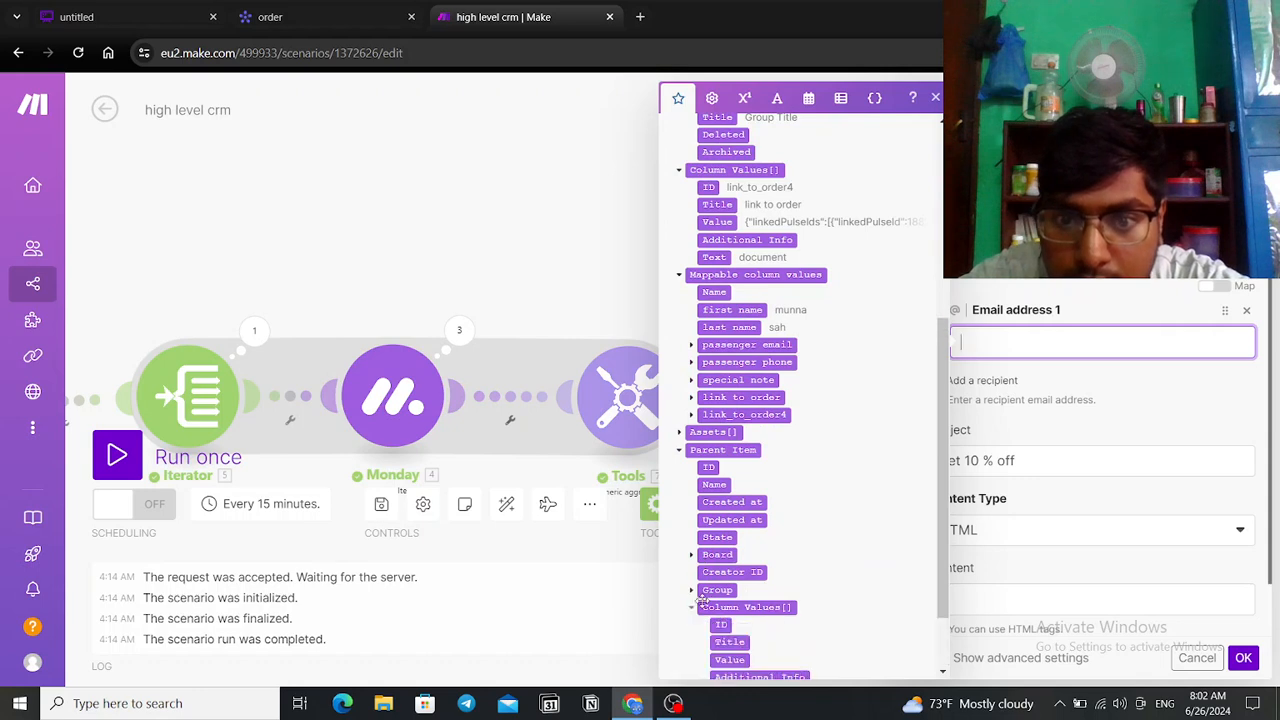
pyautogui.scroll(-1, 700, 600)
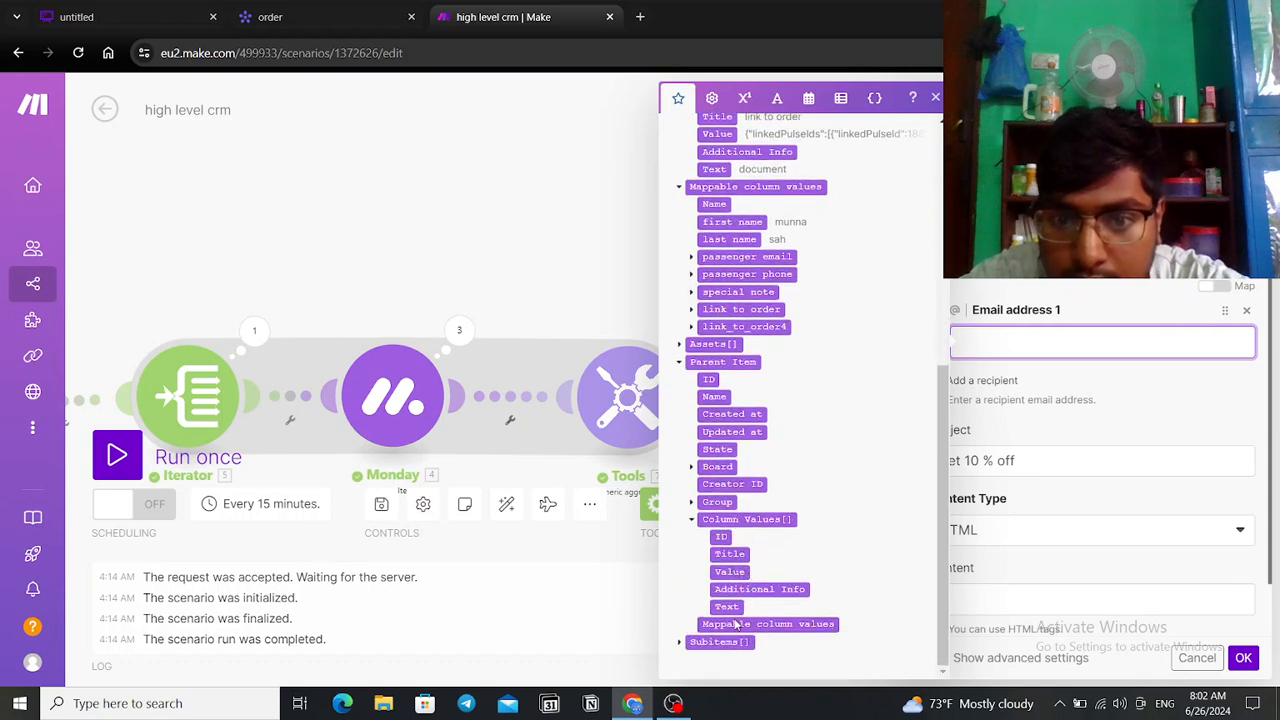
pyautogui.click(679, 643)
pyautogui.scroll(-2, 770, 548)
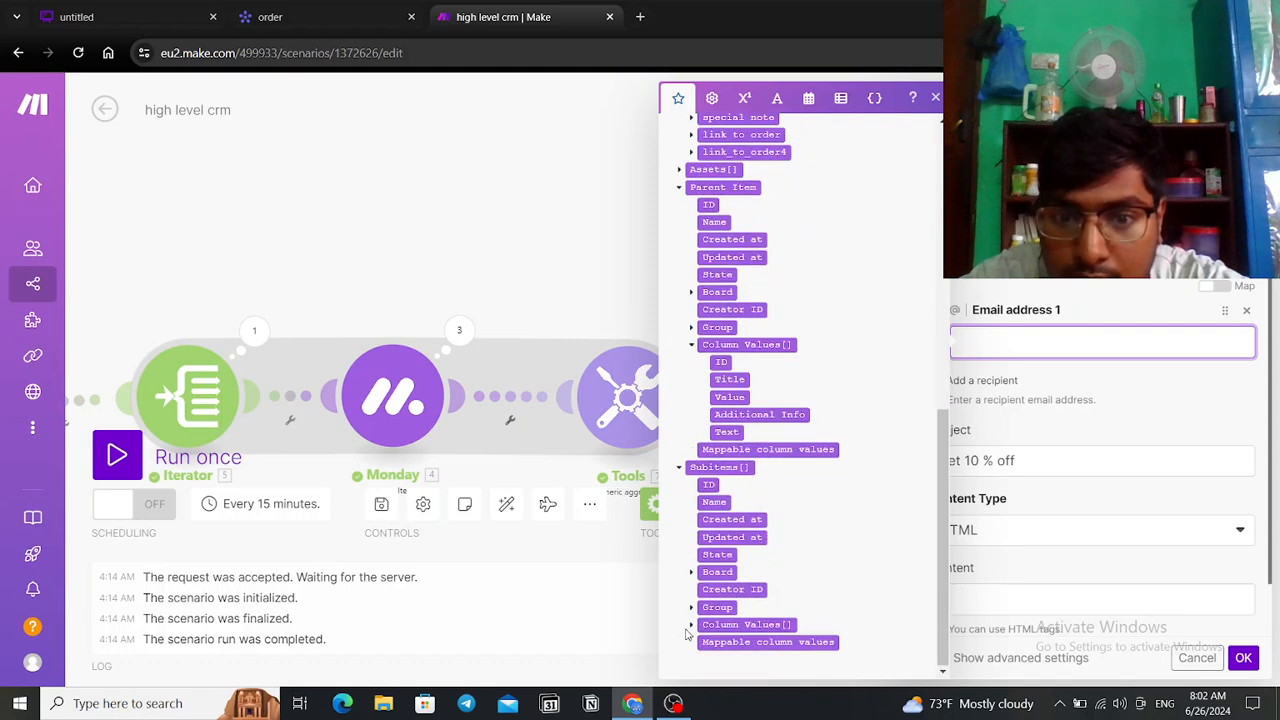
pyautogui.click(692, 626)
pyautogui.scroll(-1, 842, 513)
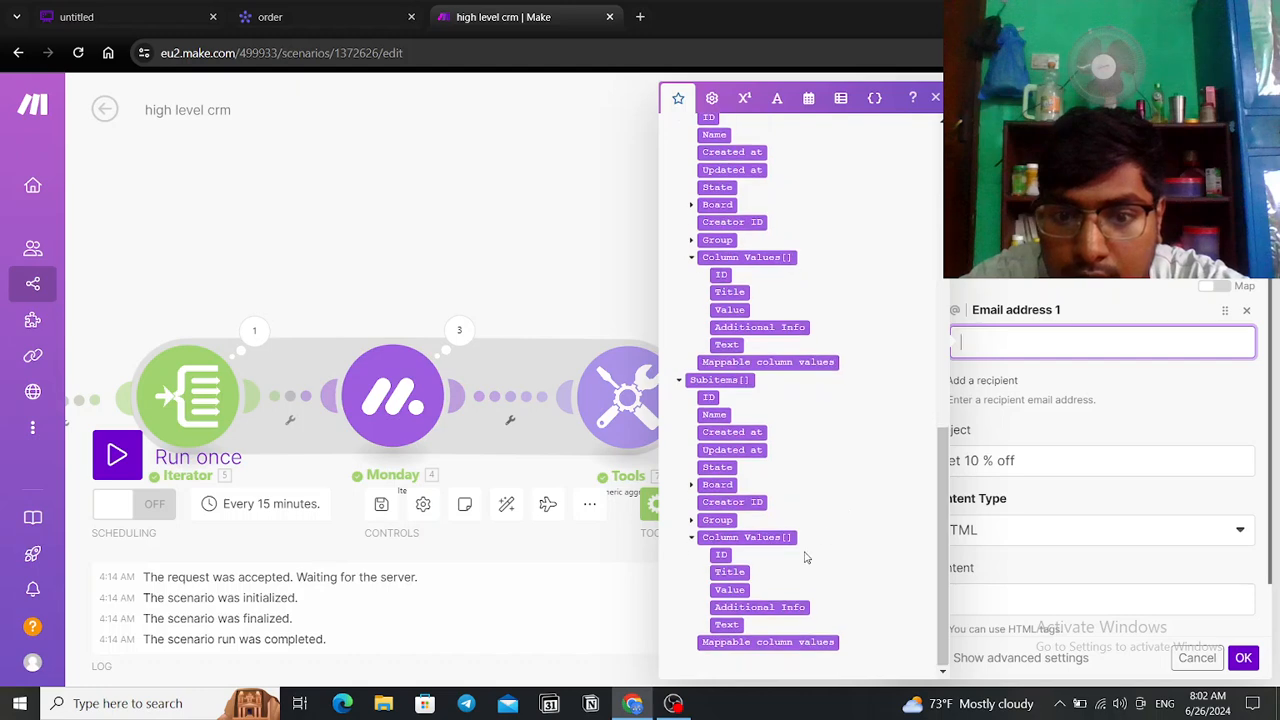
pyautogui.scroll(5, 842, 541)
pyautogui.click(746, 494)
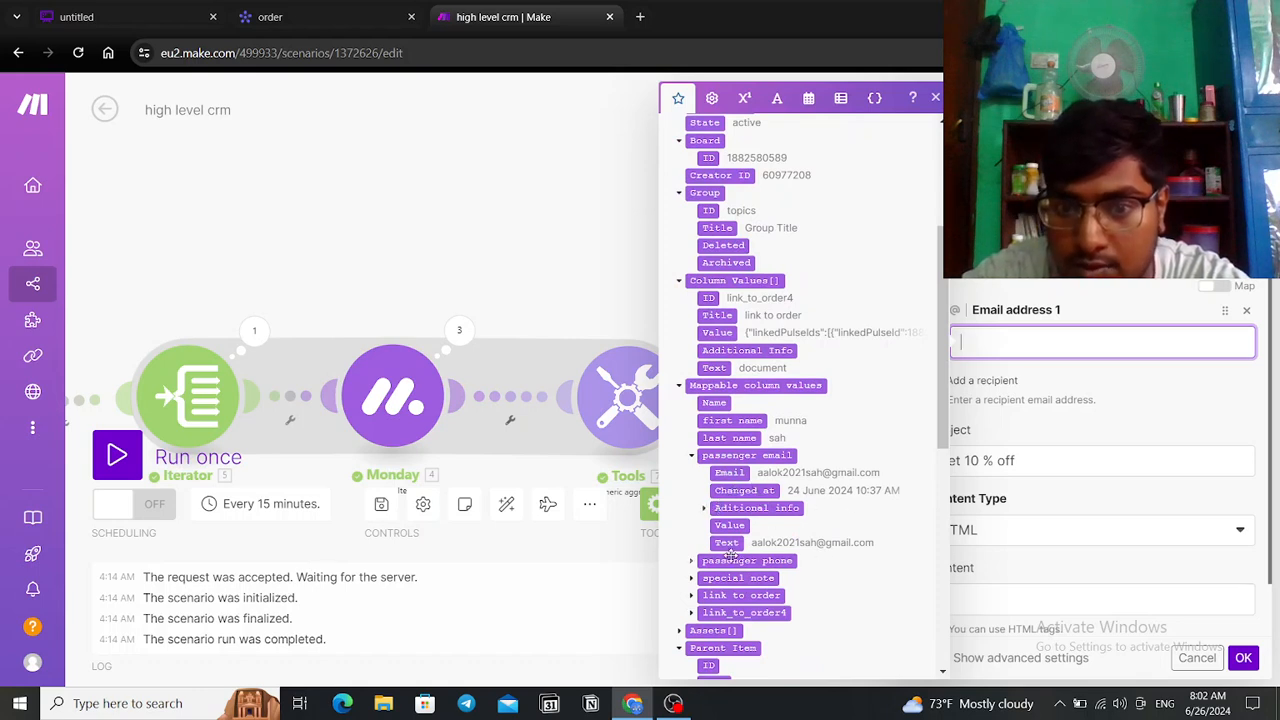
pyautogui.click(730, 472)
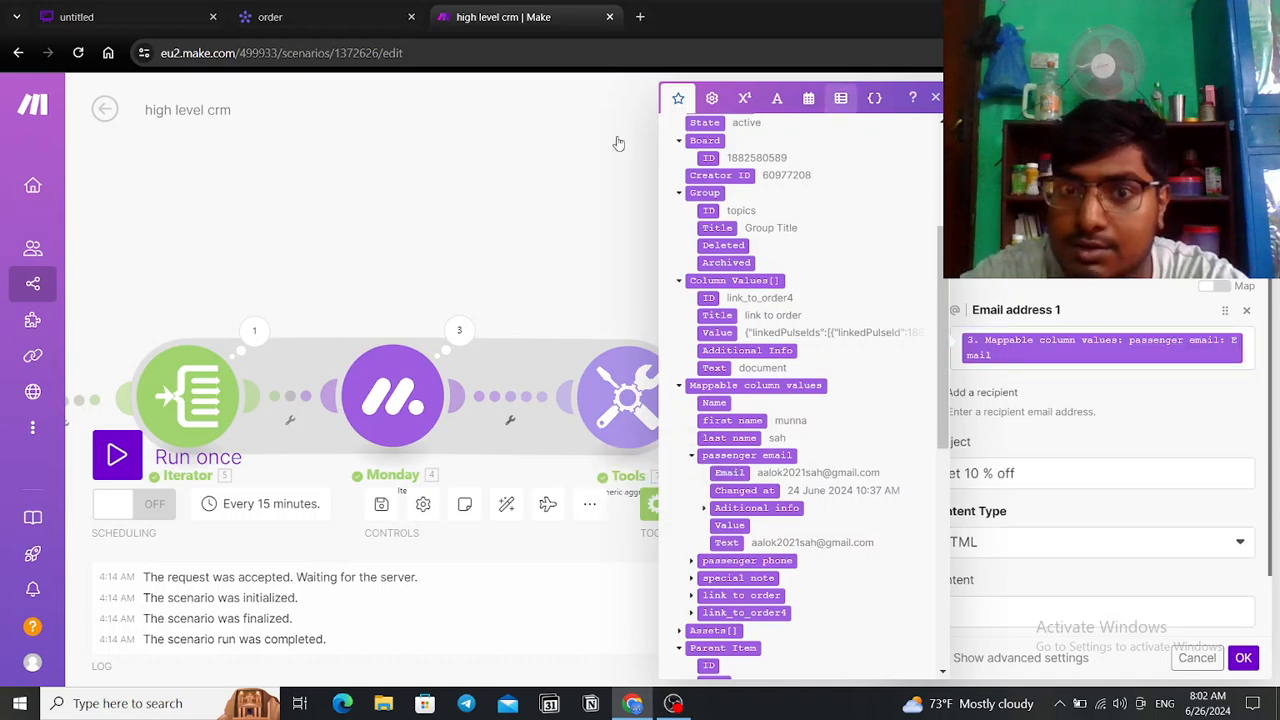
# Step: Close the mapping list, reopen the Email settings and recheck the recipient's item data
pyautogui.click(575, 152)
pyautogui.click(858, 398)
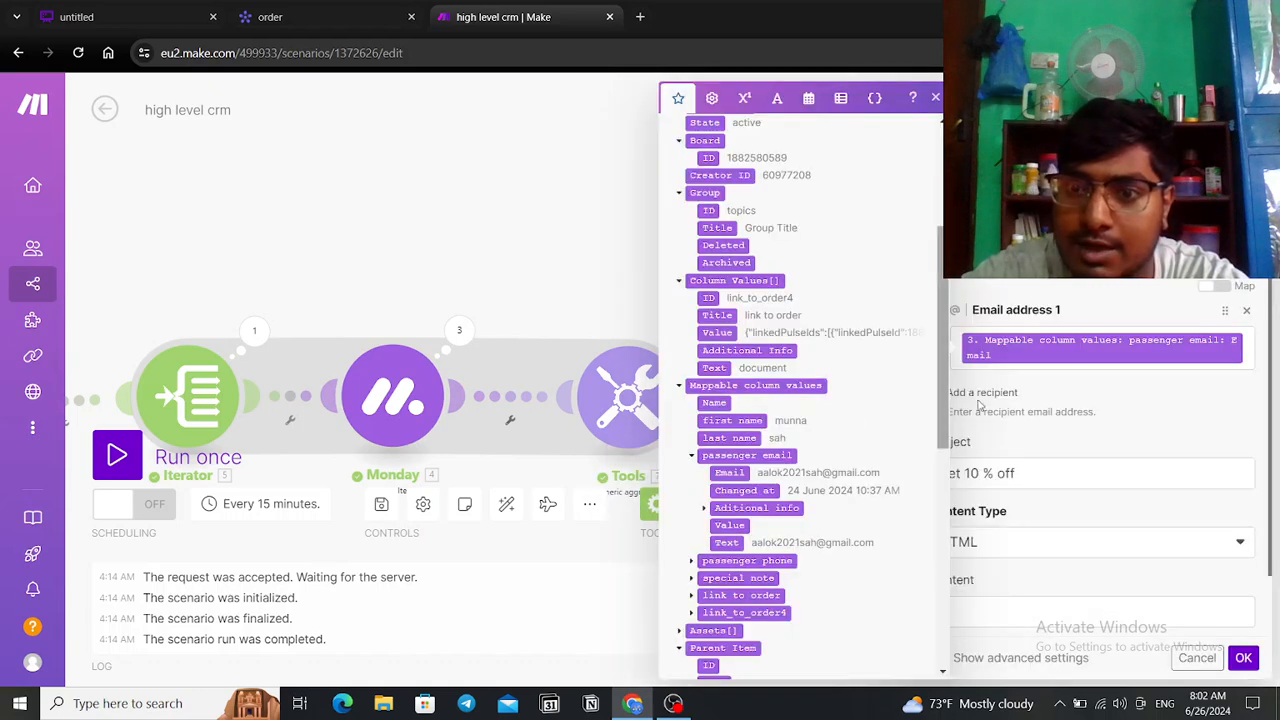
pyautogui.click(935, 99)
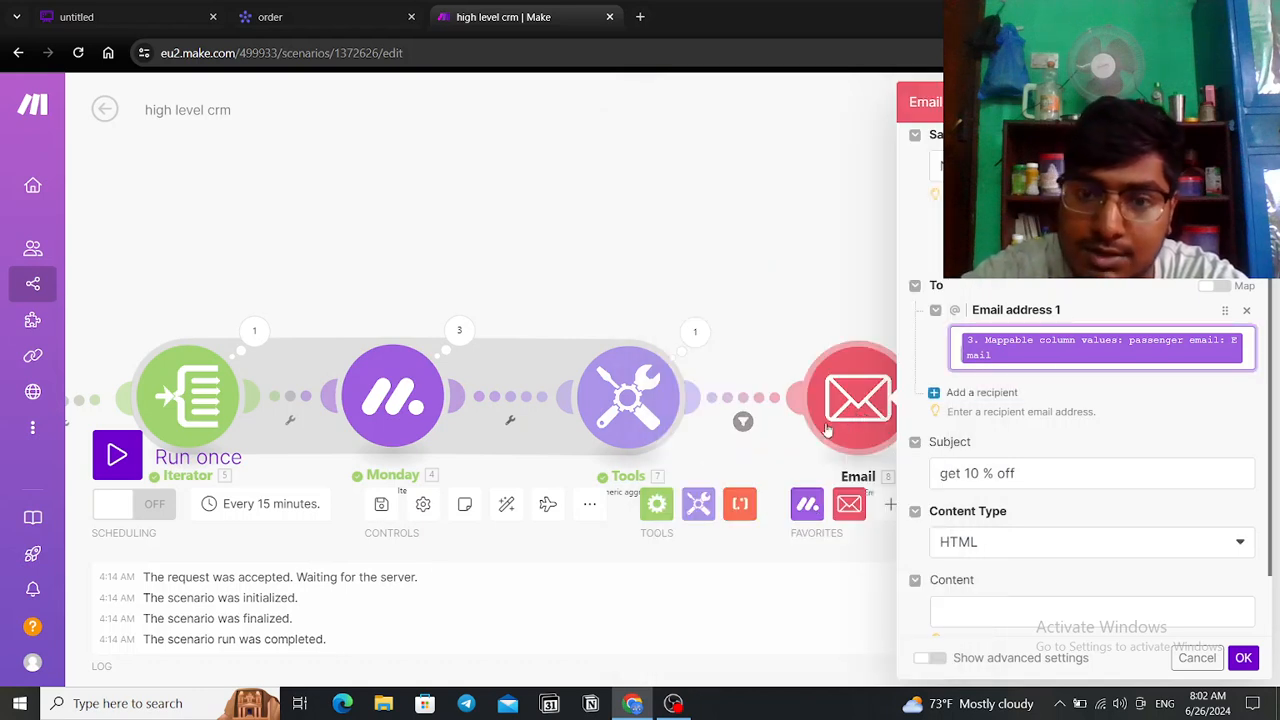
pyautogui.click(1240, 348)
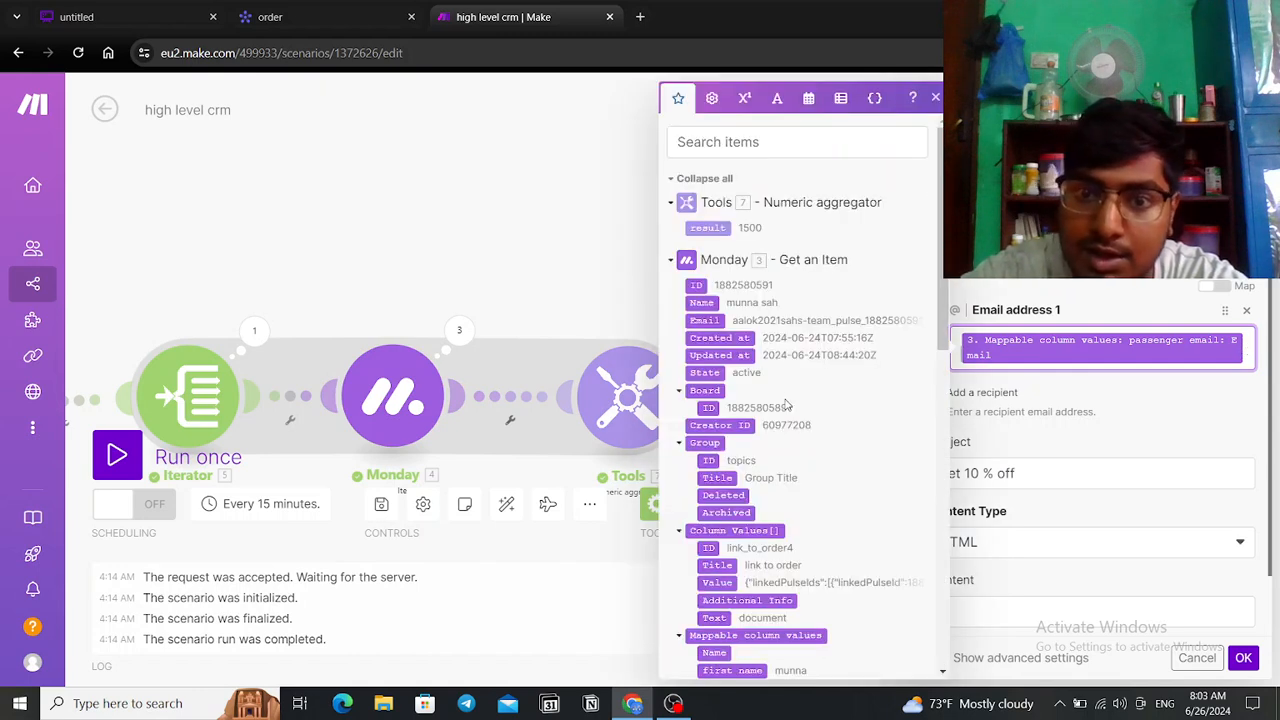
pyautogui.scroll(-1, 755, 430)
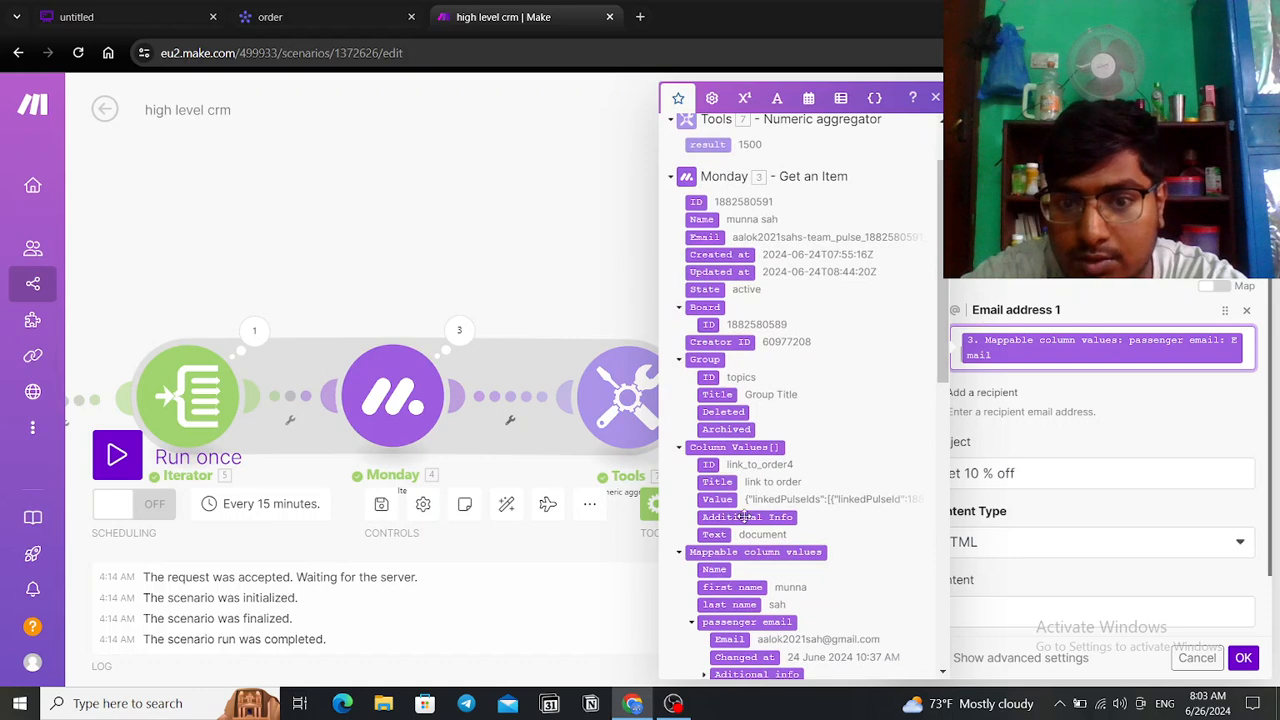
pyautogui.scroll(-1, 745, 521)
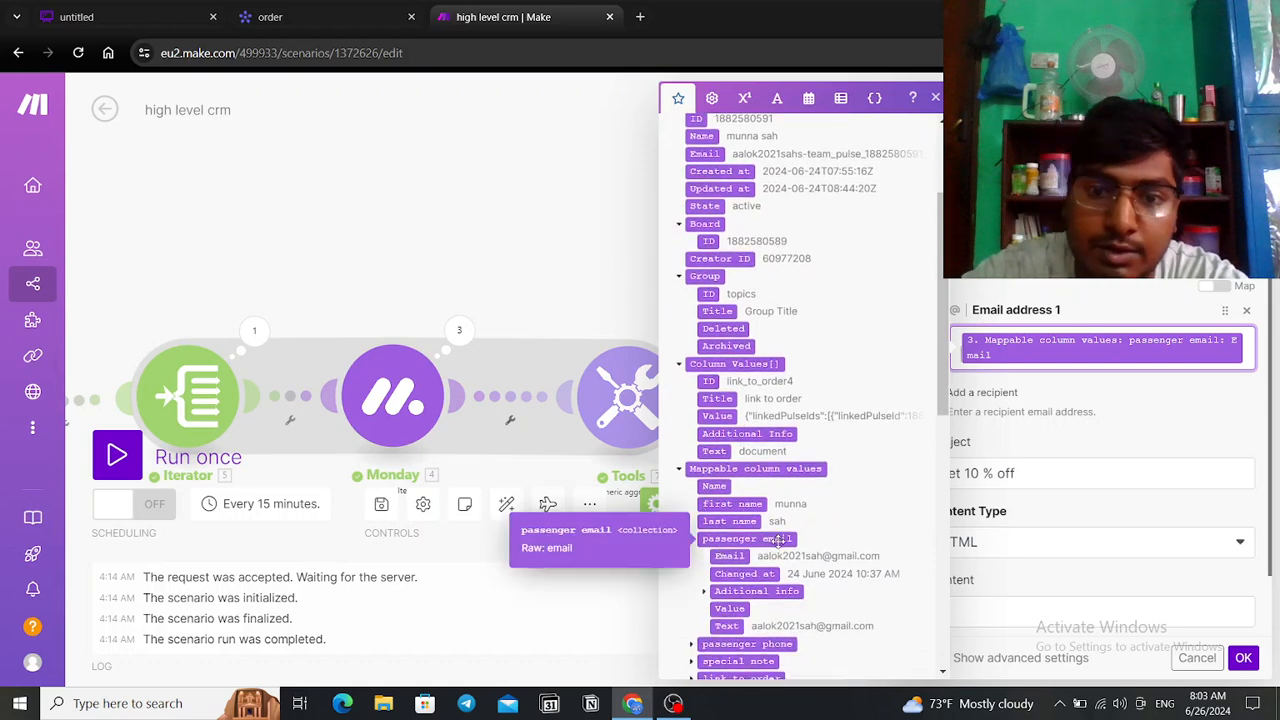
pyautogui.click(611, 591)
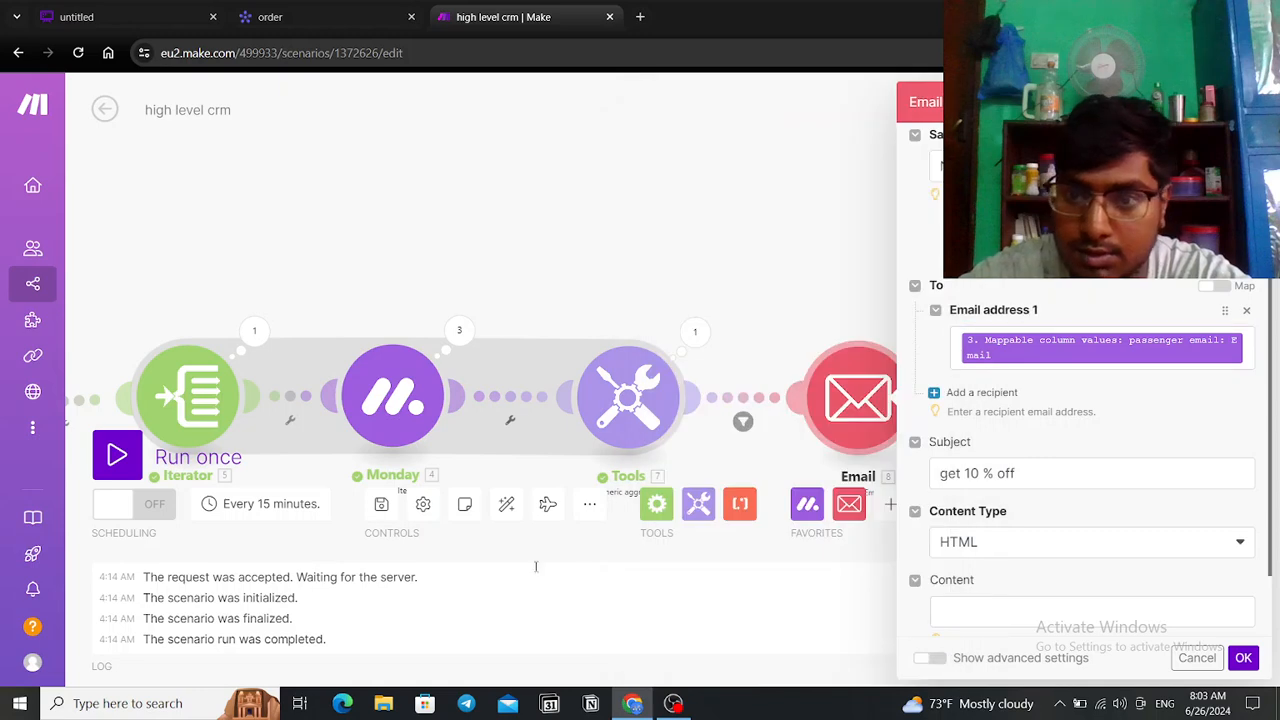
pyautogui.scroll(-1, 1018, 463)
# Step: Set plaintext content reading 'get 10% off' and 'apply code 001off' on two lines, then confirm
pyautogui.click(1042, 465)
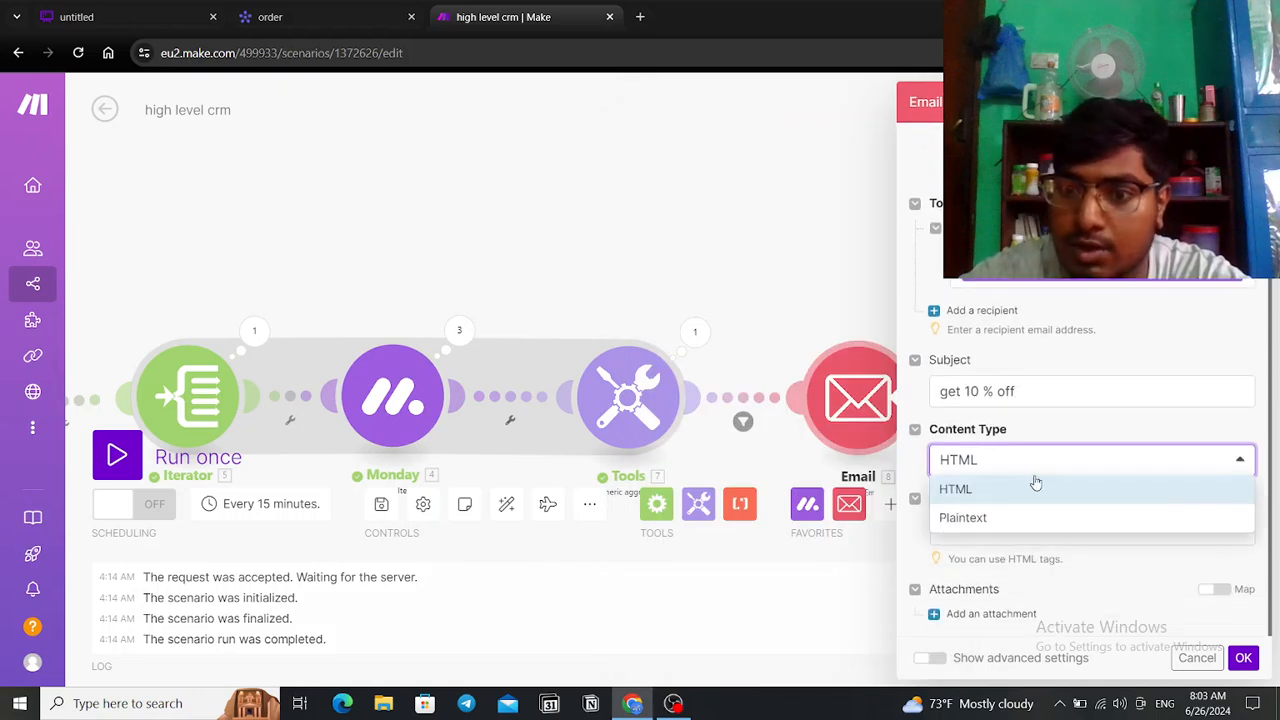
pyautogui.click(1012, 517)
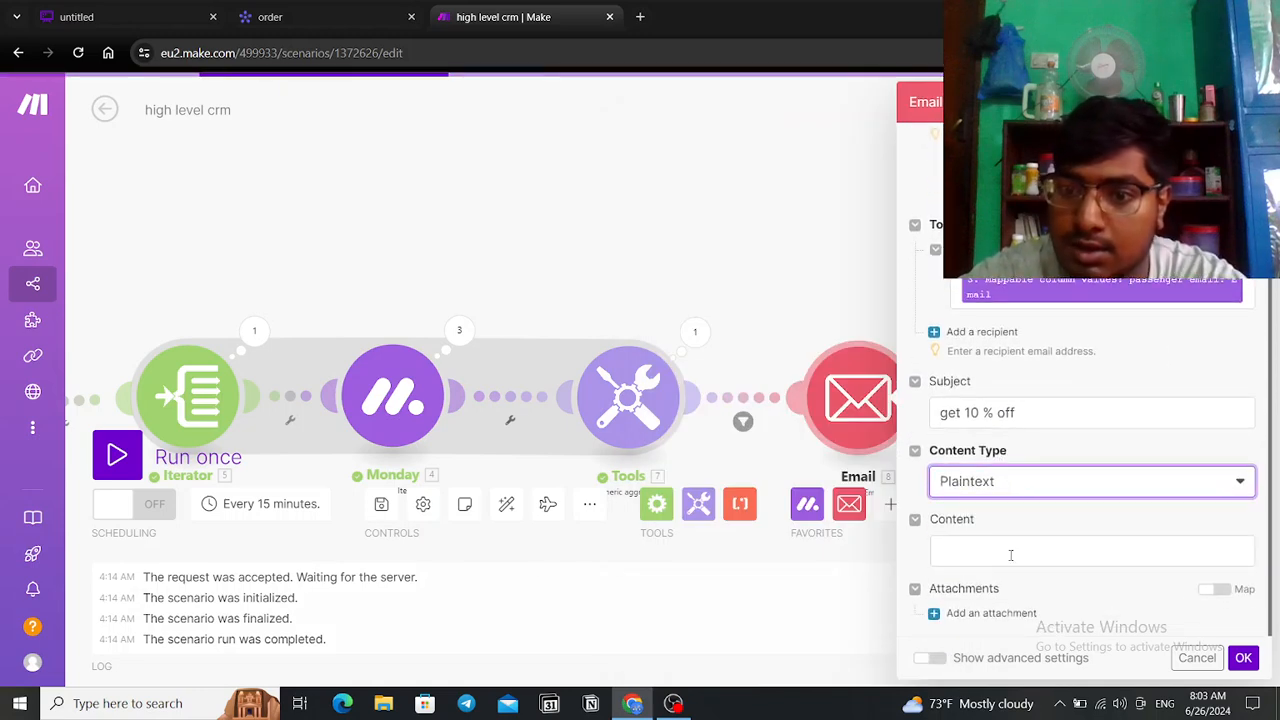
pyautogui.click(1012, 556)
pyautogui.write('get ')
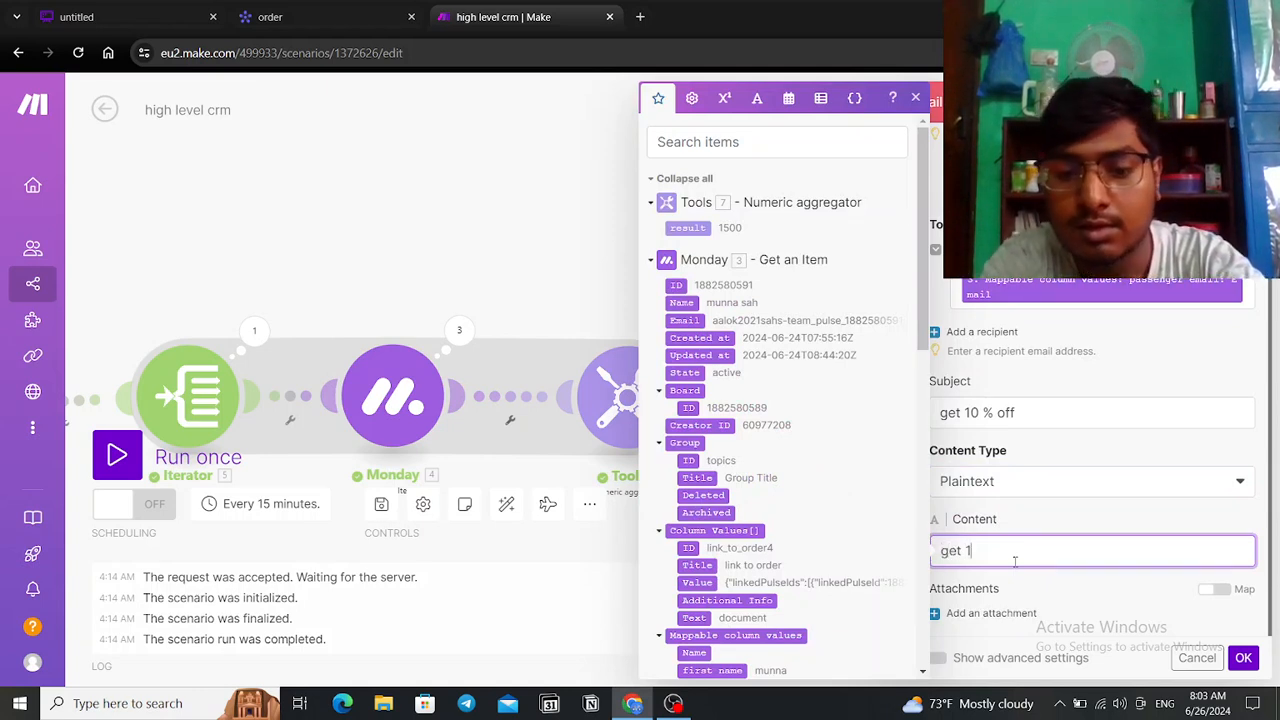
pyautogui.write('10')
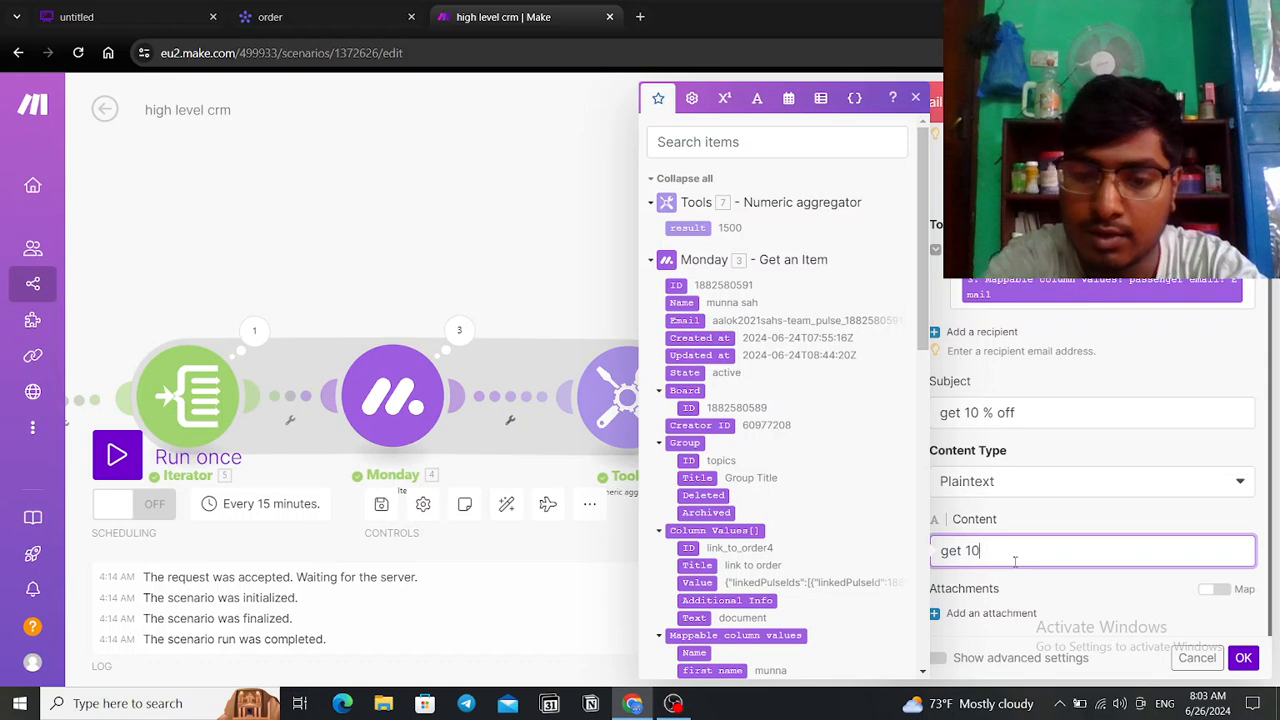
pyautogui.write('% ')
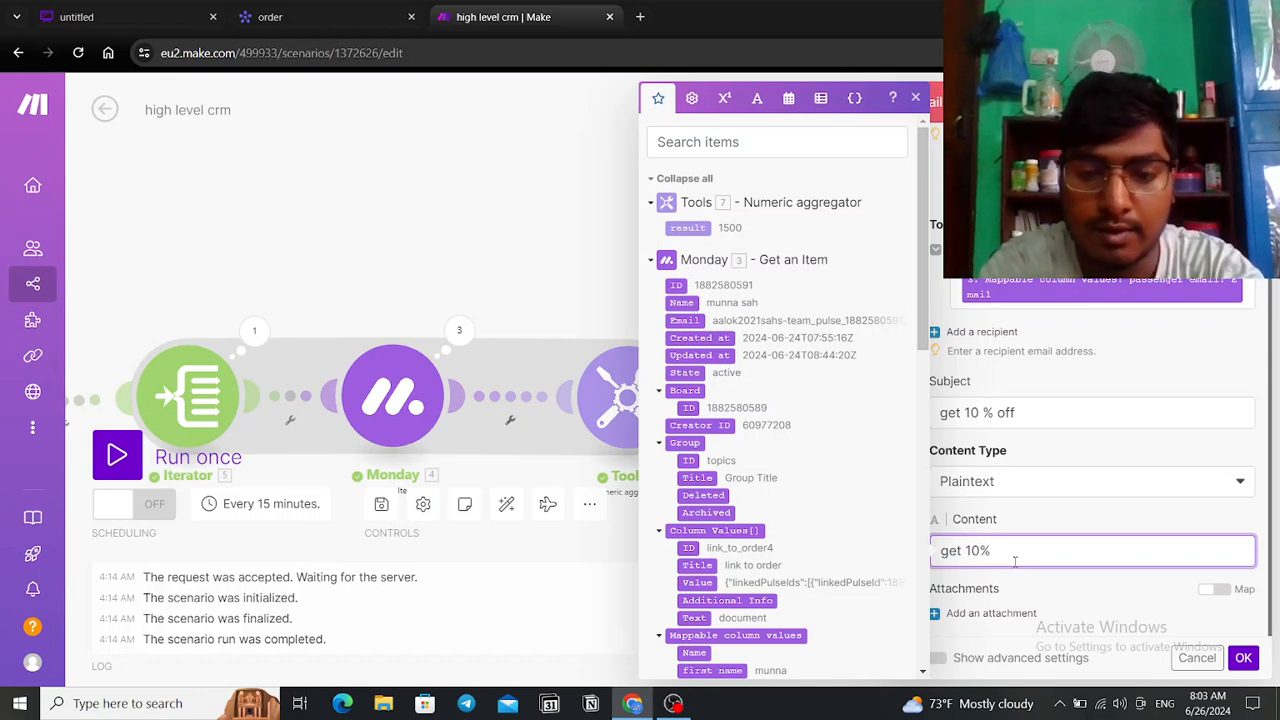
pyautogui.write('off')
pyautogui.press('Return')
pyautogui.write('a')
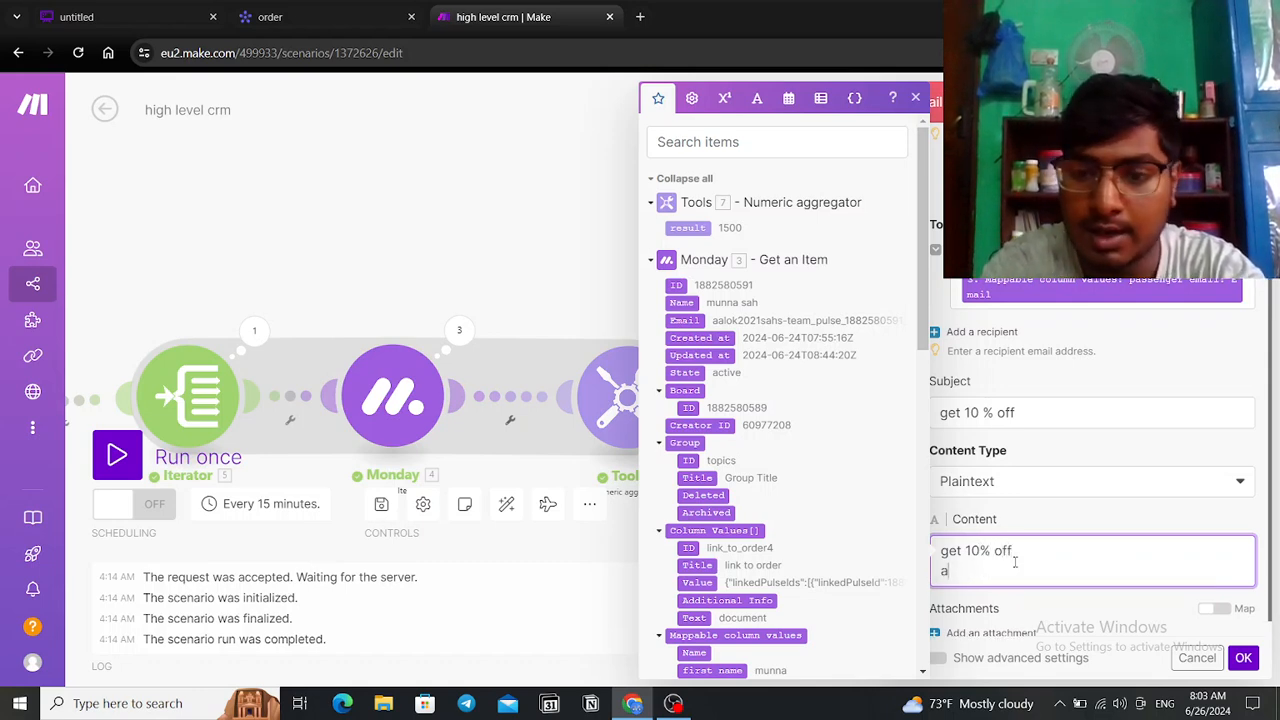
pyautogui.write('pply')
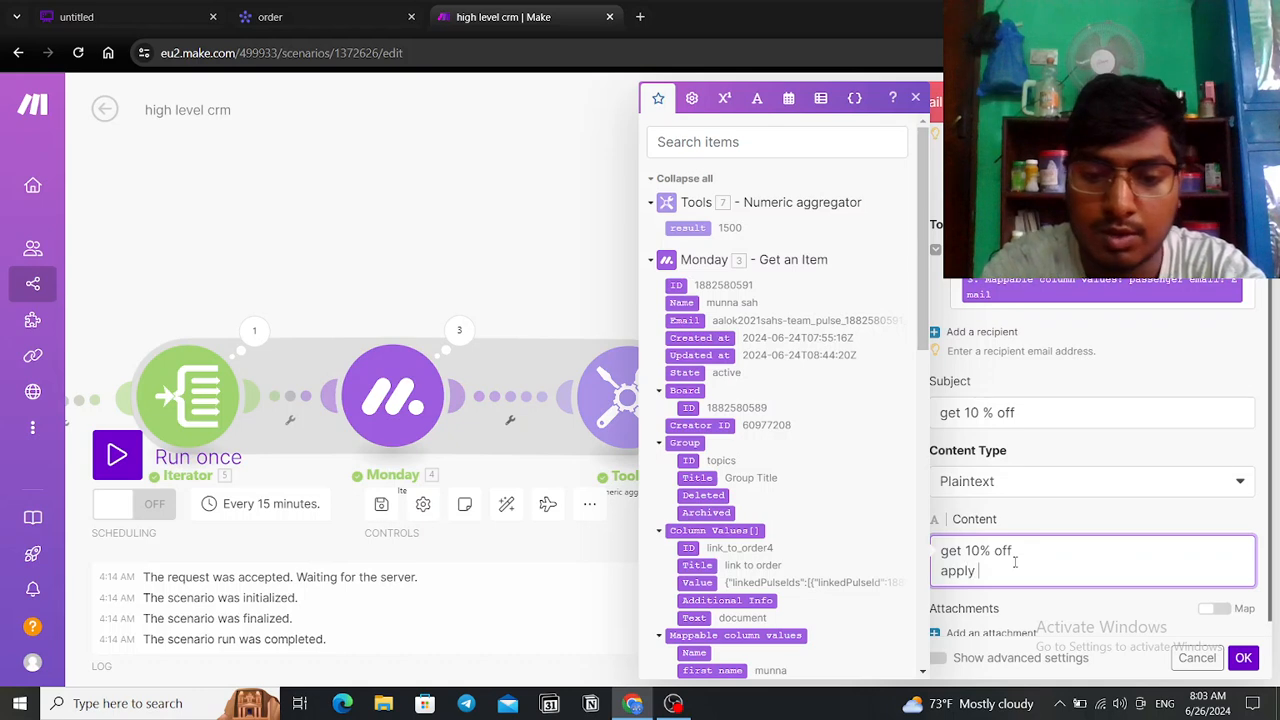
pyautogui.write(' code 001off')
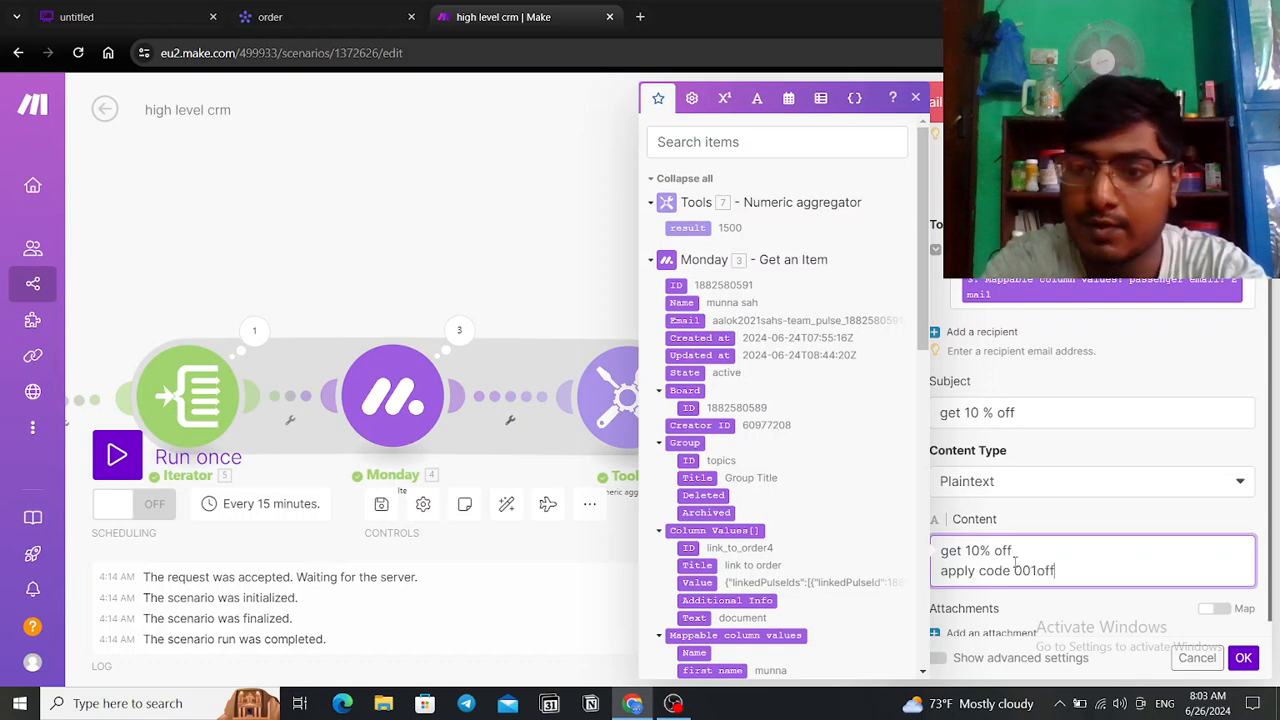
pyautogui.click(1243, 658)
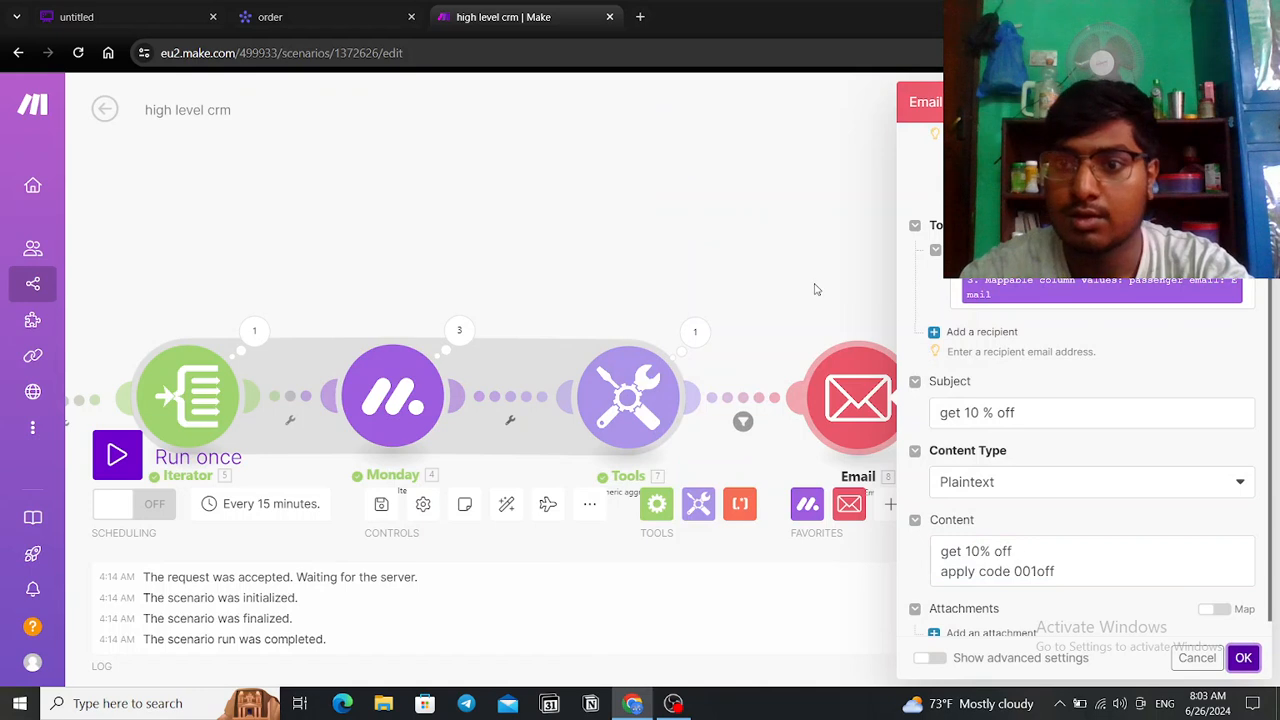
# Step: Create and authorize a Google Restricted mail connection for the Email module, then close its settings
pyautogui.scroll(3, 1117, 533)
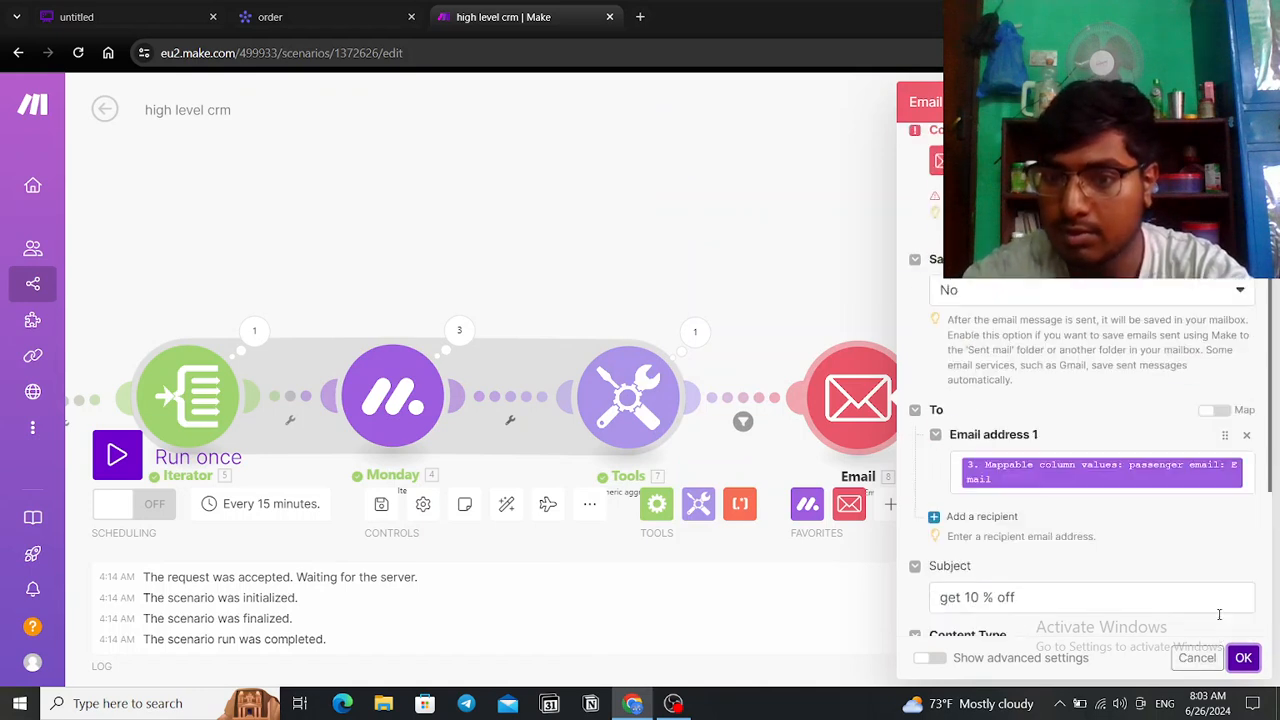
pyautogui.click(1000, 174)
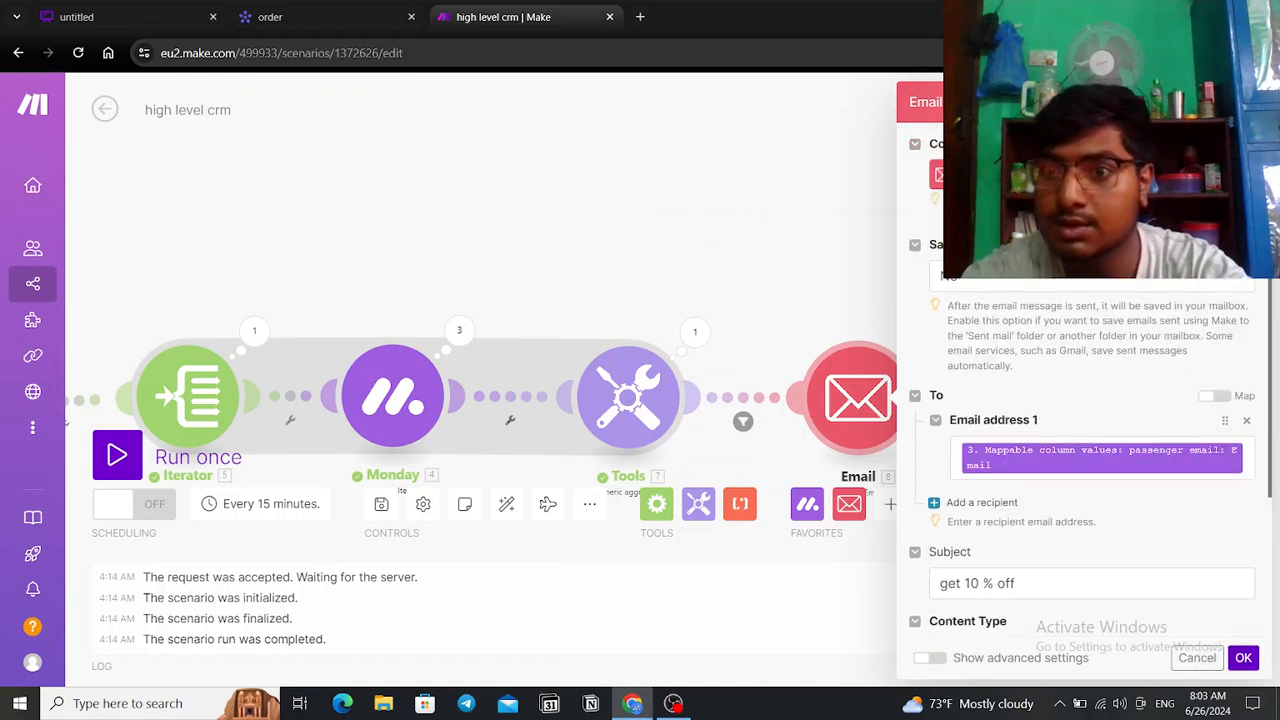
pyautogui.click(886, 176)
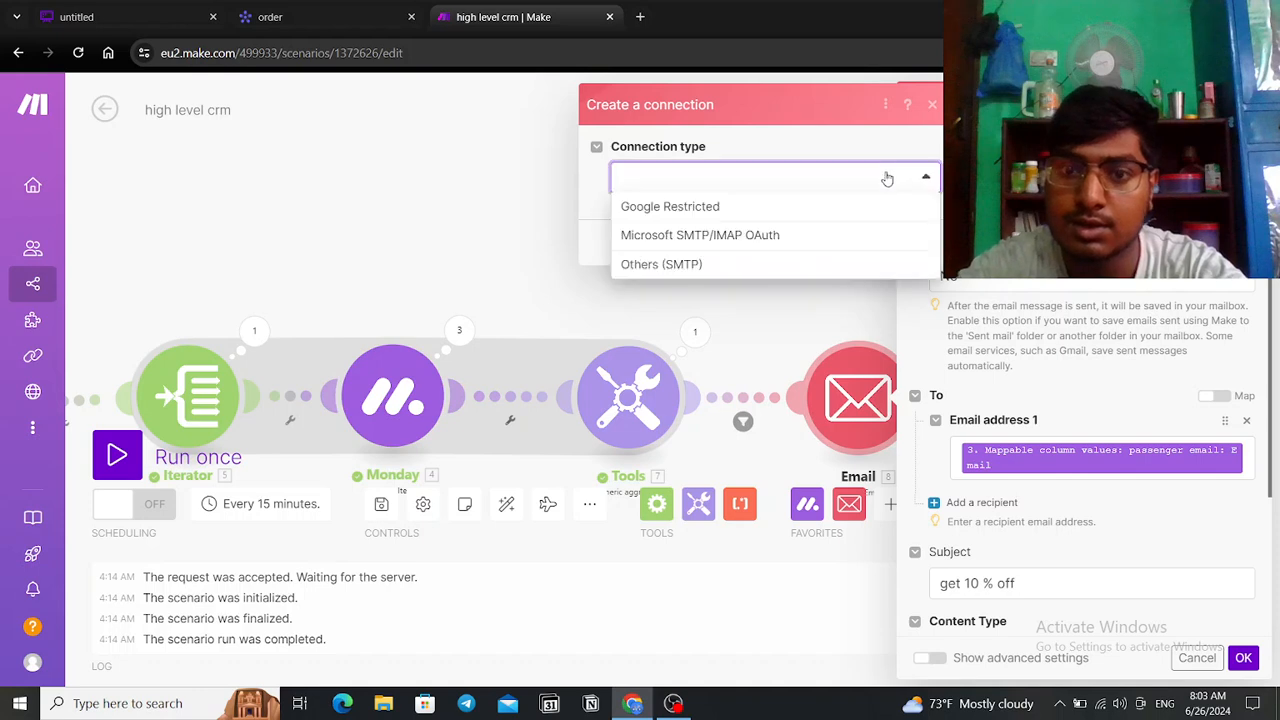
pyautogui.click(814, 209)
pyautogui.click(915, 433)
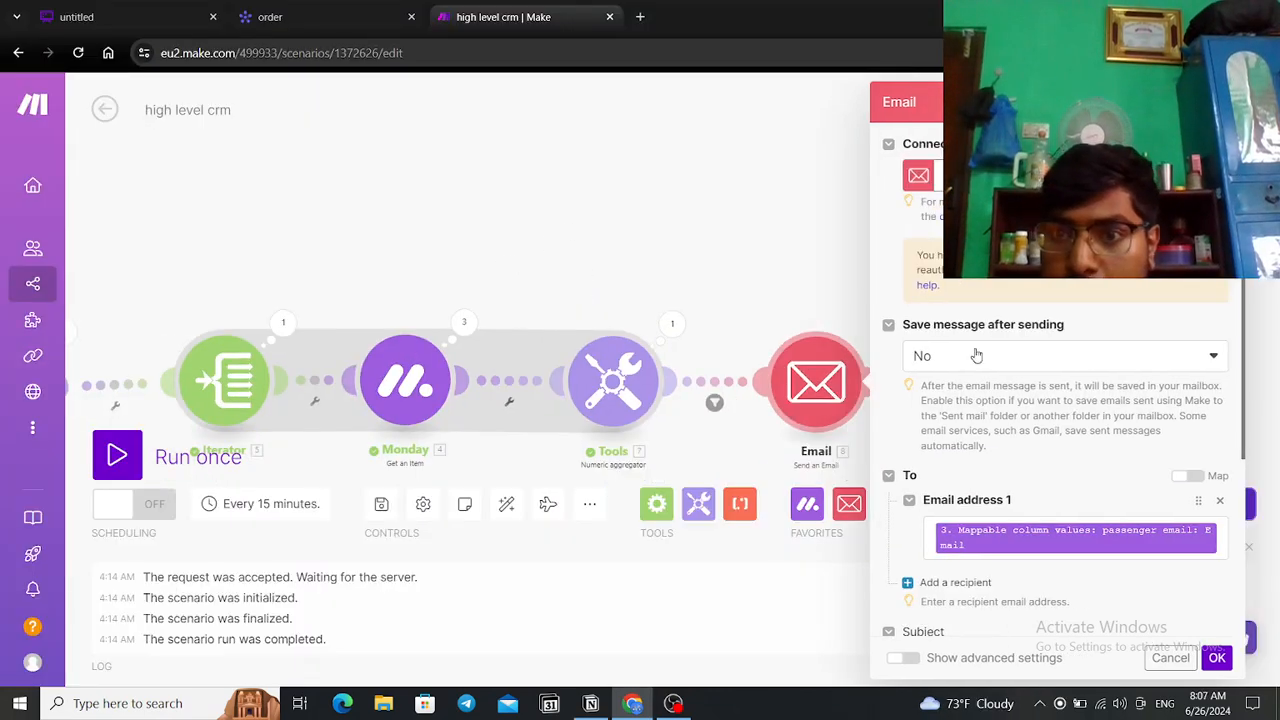
pyautogui.scroll(-3, 1100, 335)
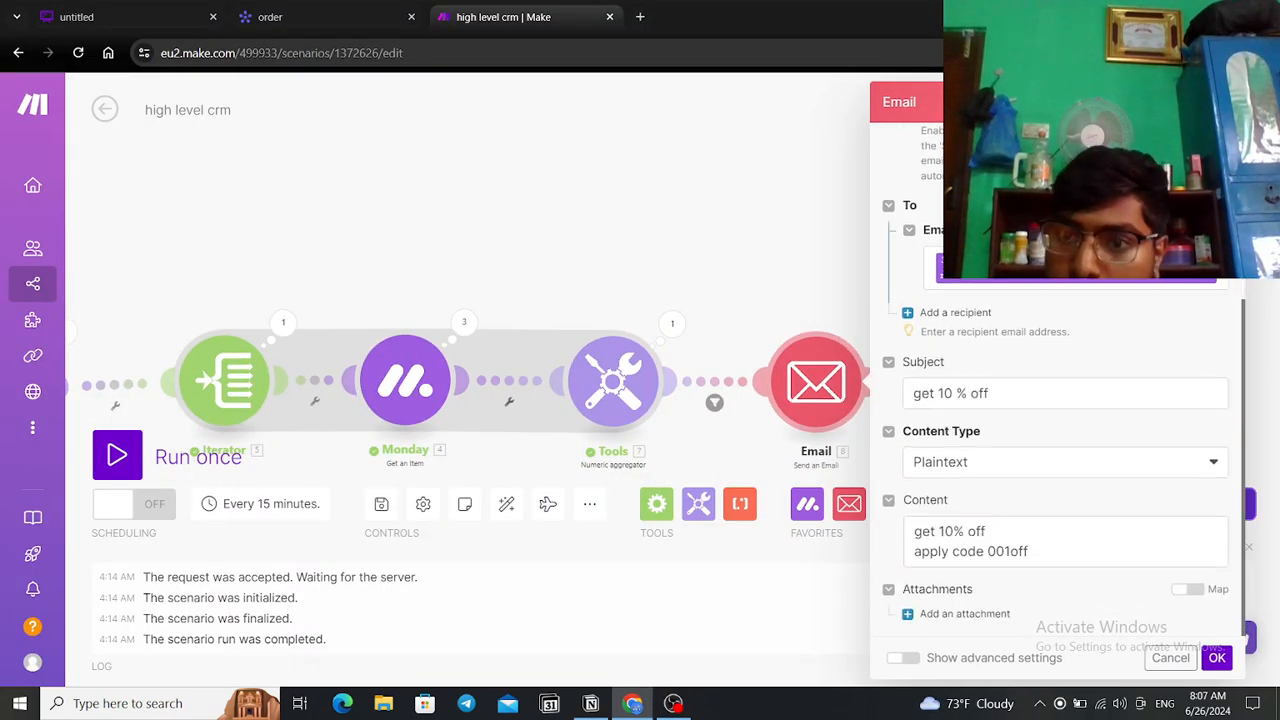
pyautogui.click(722, 232)
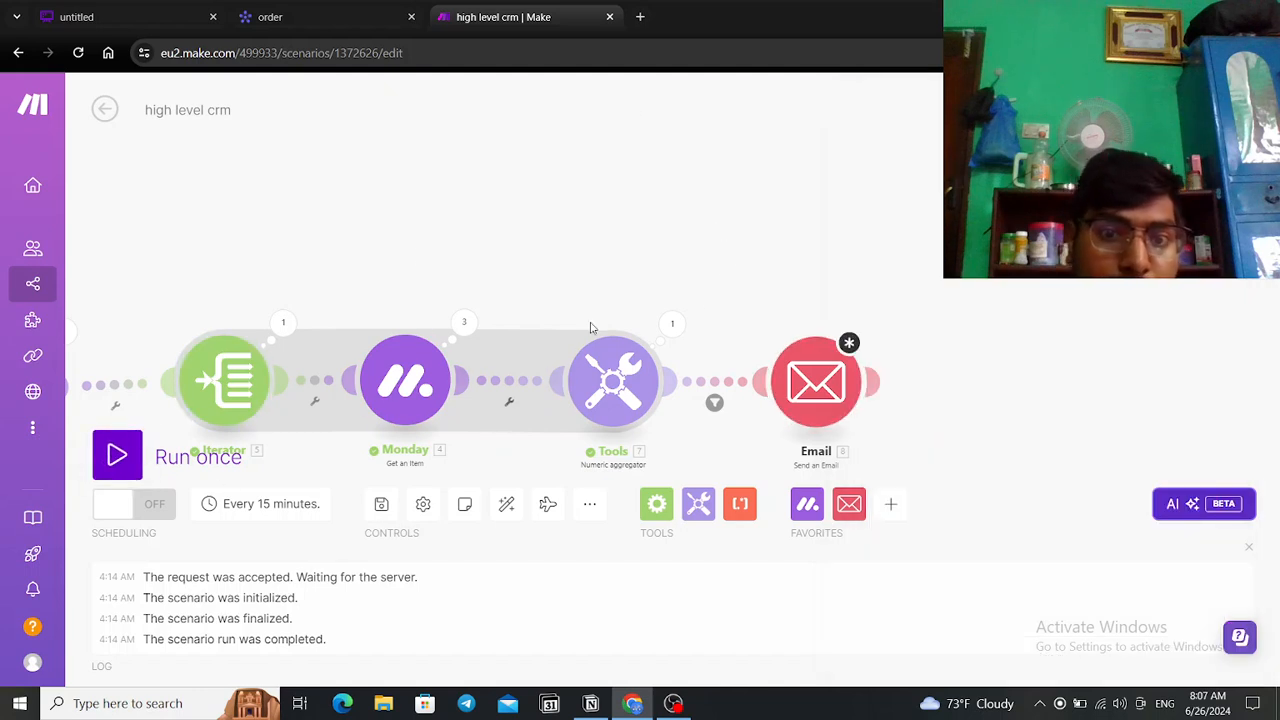
# Step: Nudge the Email module right and auto-align all scenario modules
pyautogui.moveTo(842, 372); pyautogui.dragTo(904, 372)
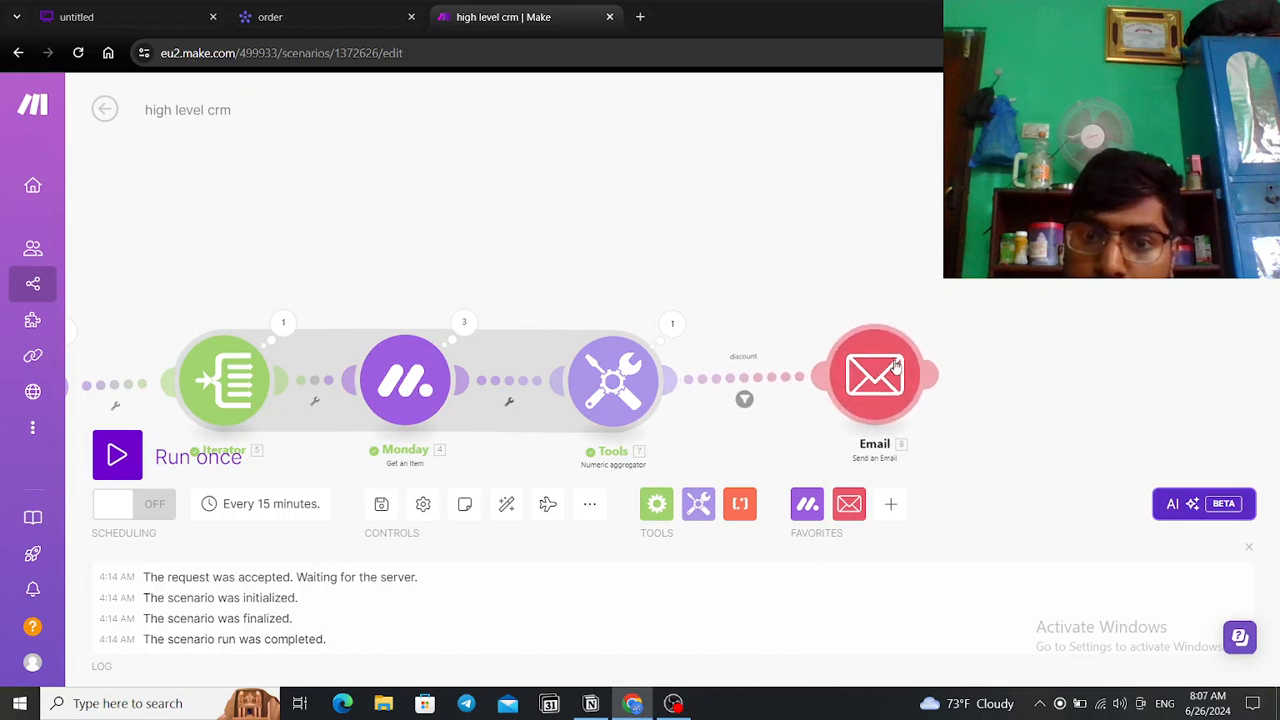
pyautogui.click(507, 505)
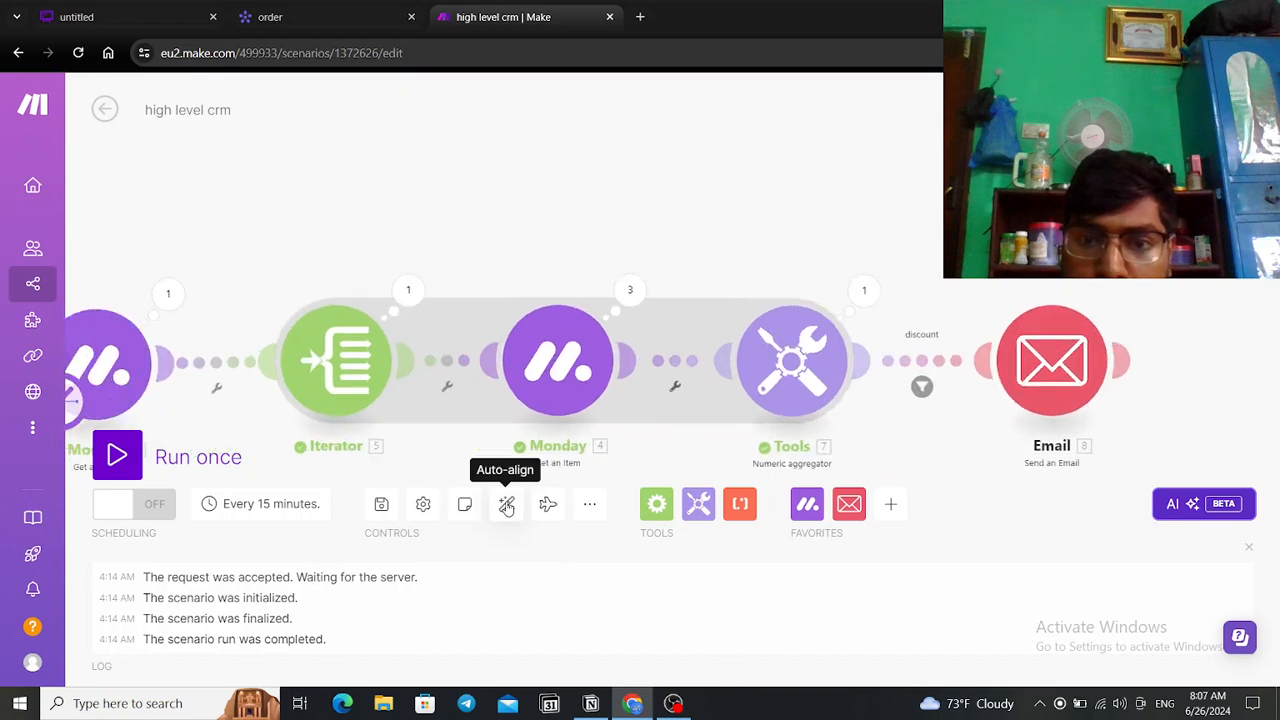
pyautogui.scroll(5, 645, 400)
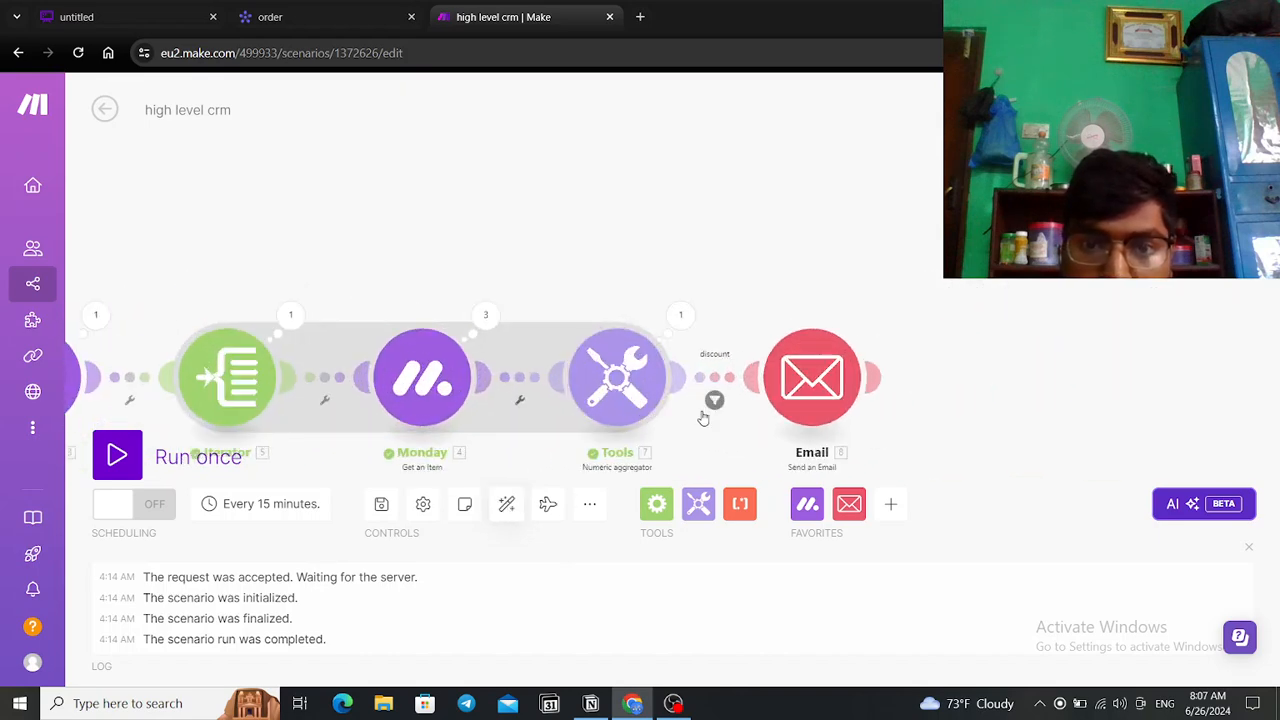
pyautogui.moveTo(917, 362); pyautogui.dragTo(930, 361)
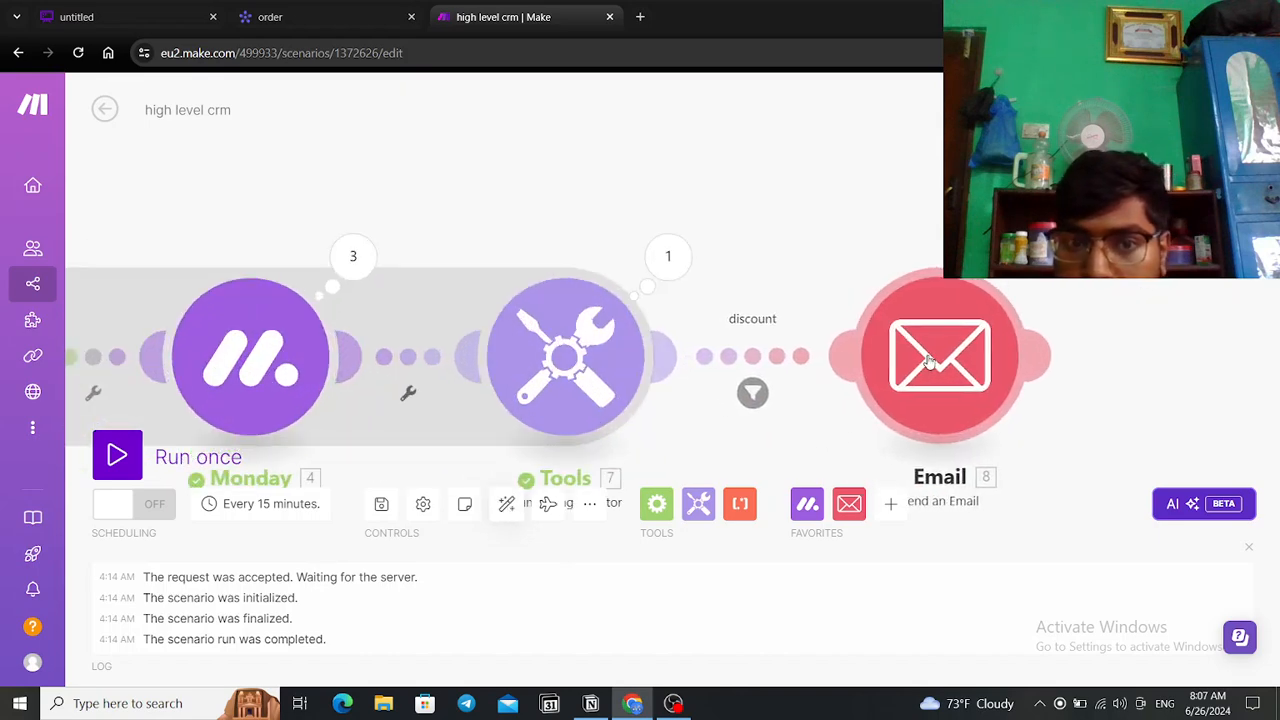
# Step: Review the discount filter (result greater than 1000) before Email, then zoom out
pyautogui.click(754, 393)
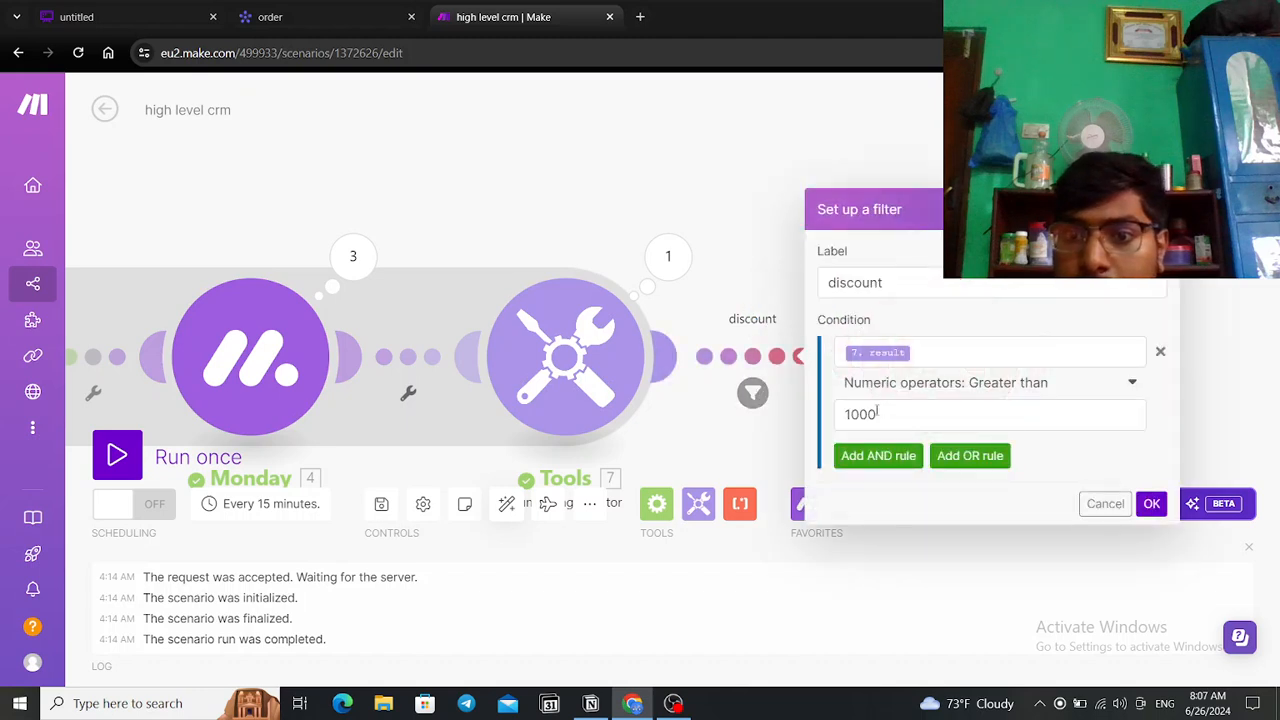
pyautogui.click(757, 181)
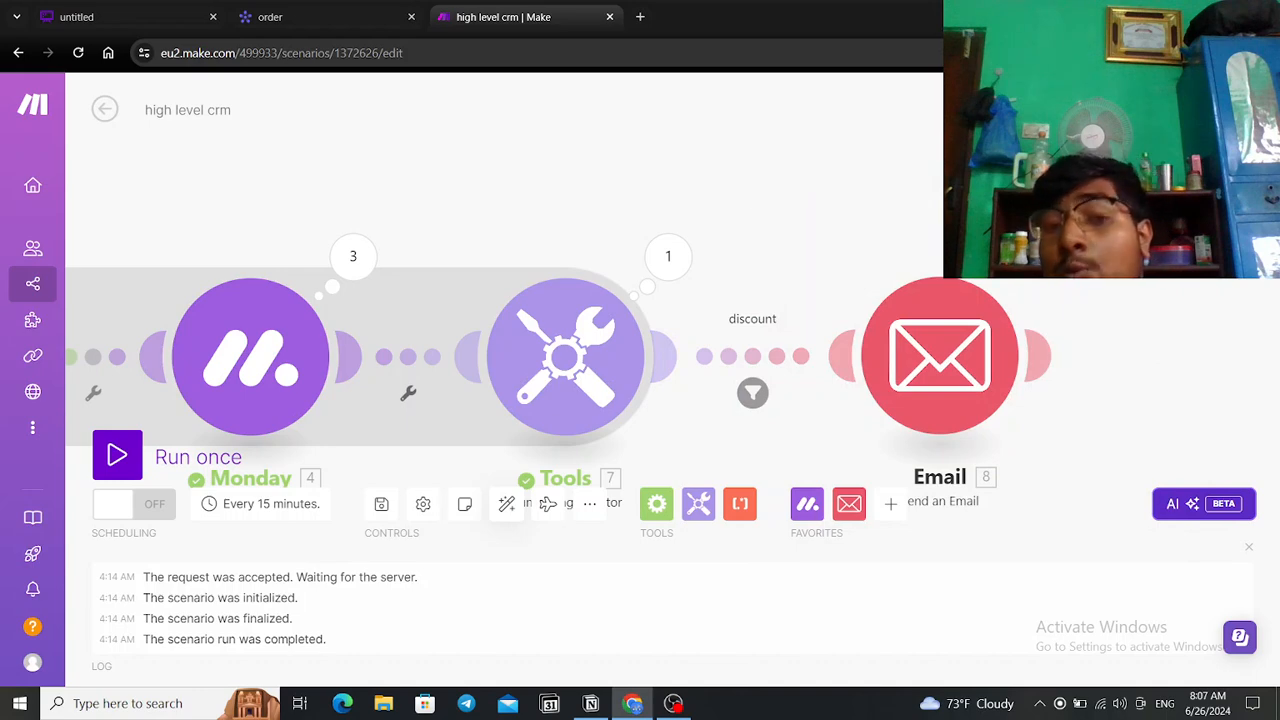
pyautogui.scroll(-9, 1027, 219)
pyautogui.scroll(3, 1030, 217)
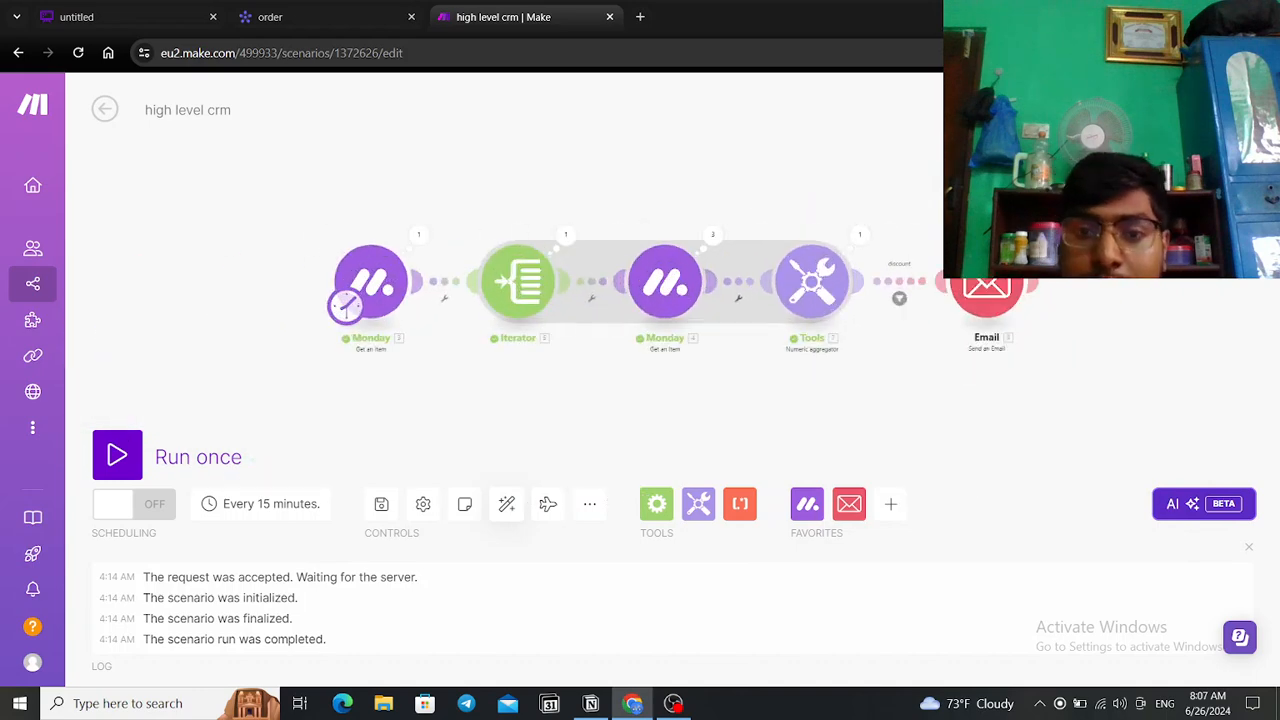
# Step: Run the scenario once, read the Email step's TypeError, and review the Email settings
pyautogui.click(128, 461)
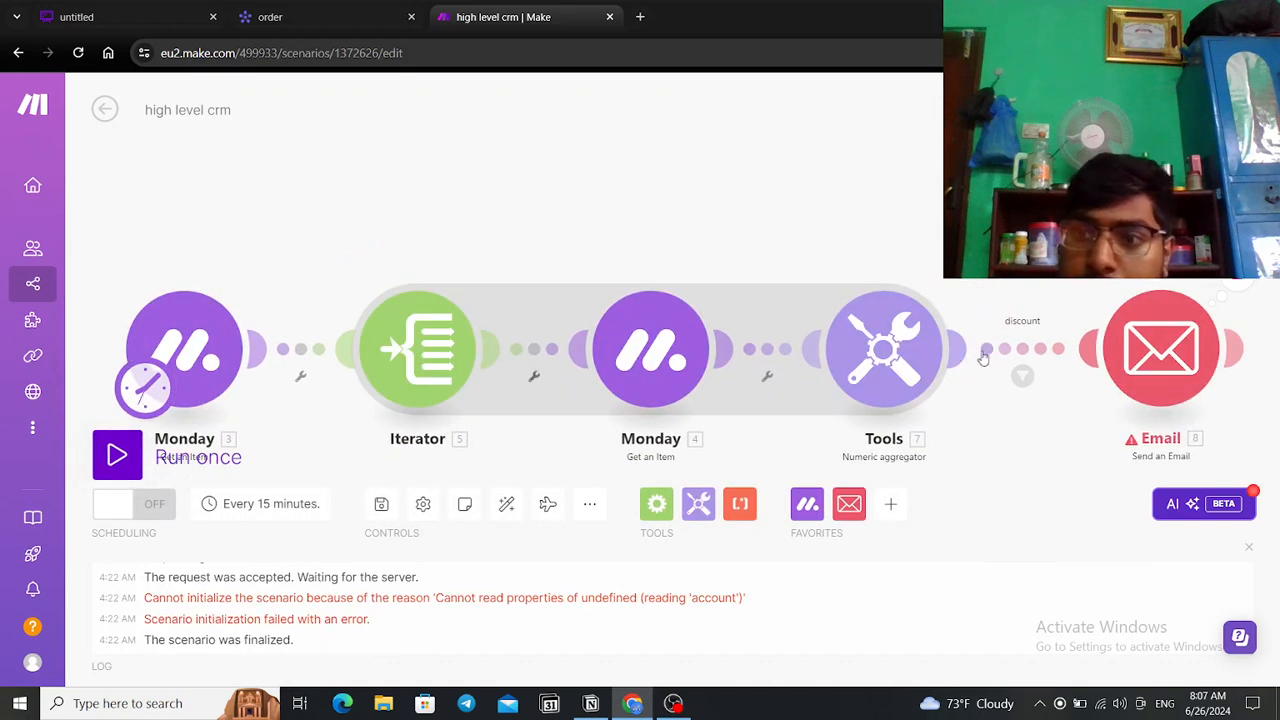
pyautogui.click(1230, 287)
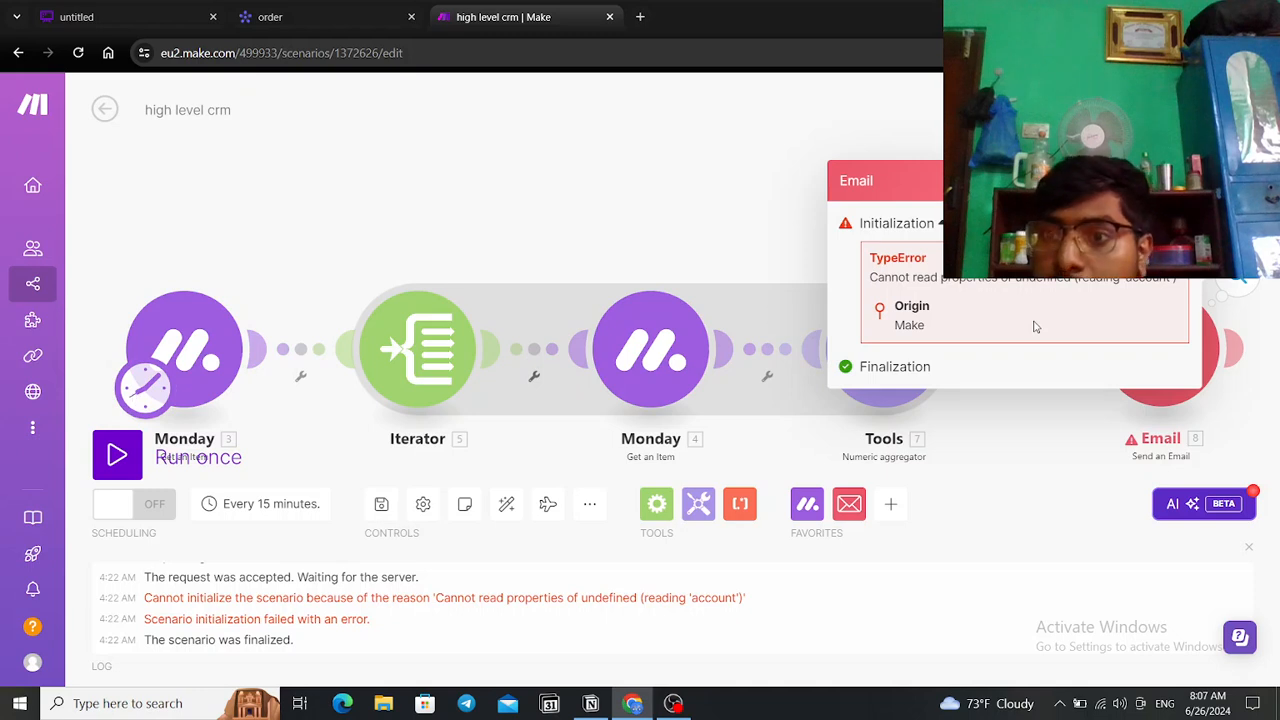
pyautogui.click(1163, 392)
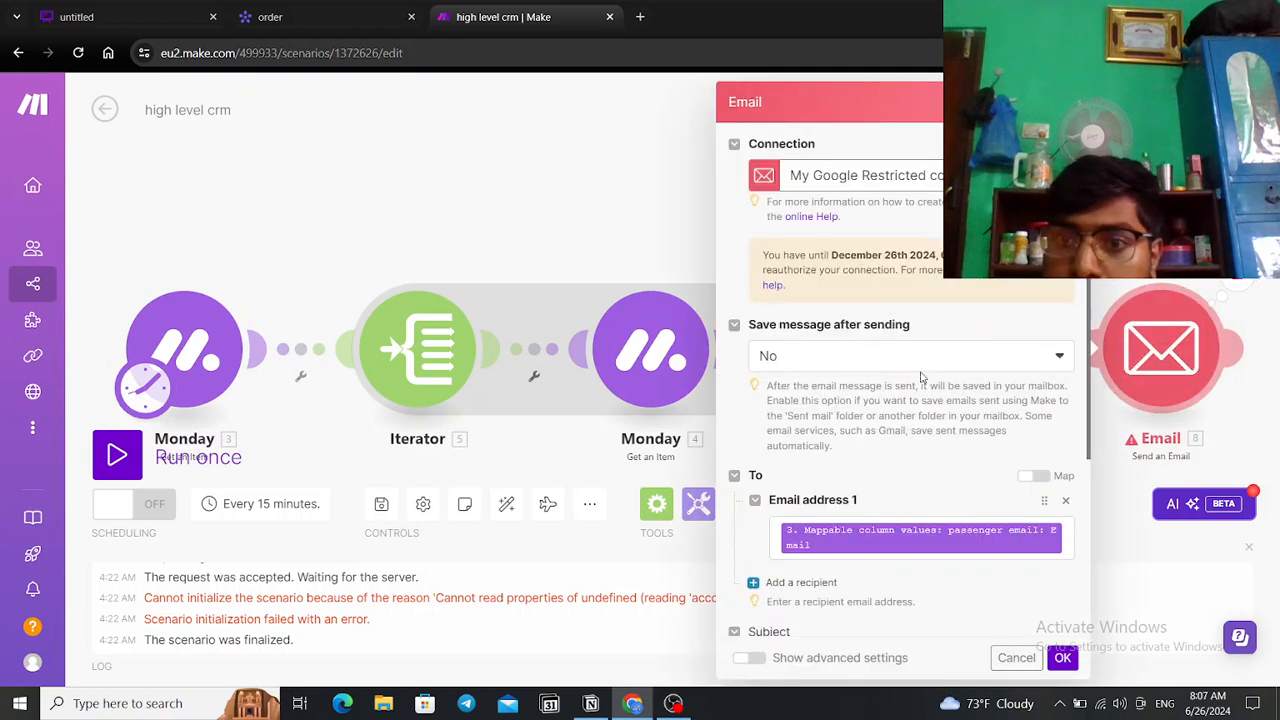
pyautogui.scroll(-2, 868, 318)
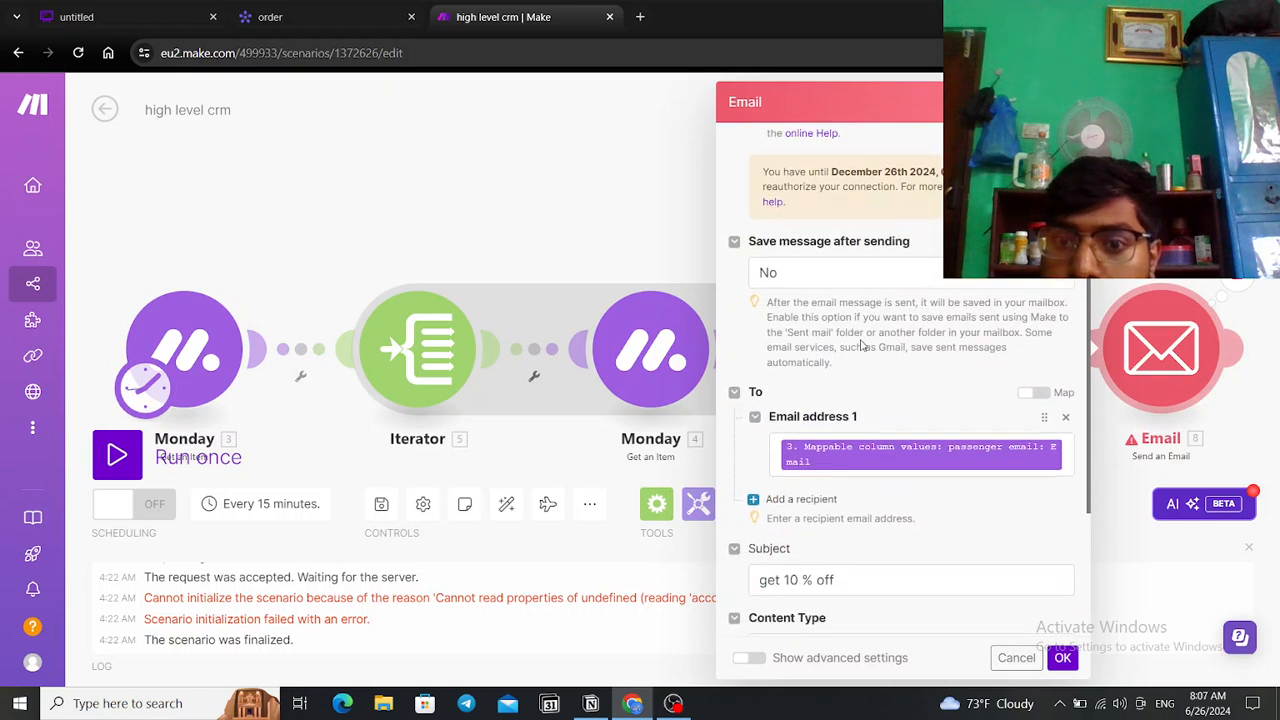
pyautogui.scroll(-1, 854, 427)
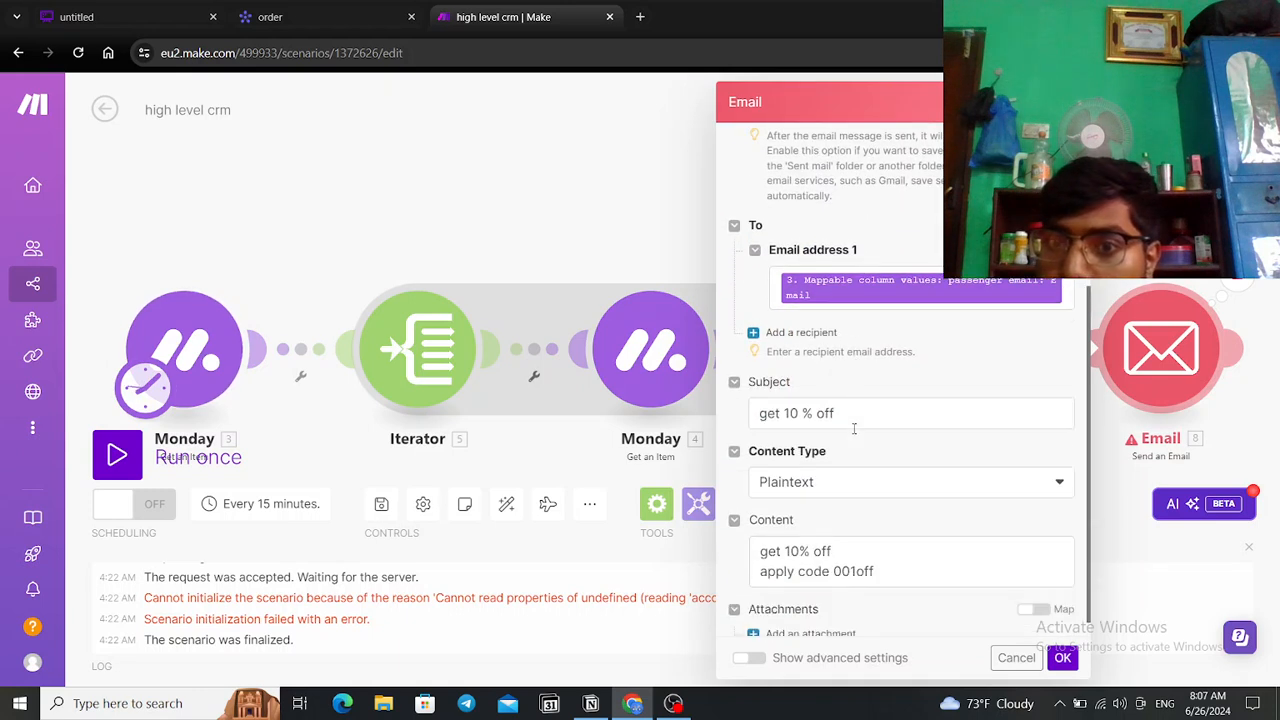
pyautogui.scroll(-1, 904, 397)
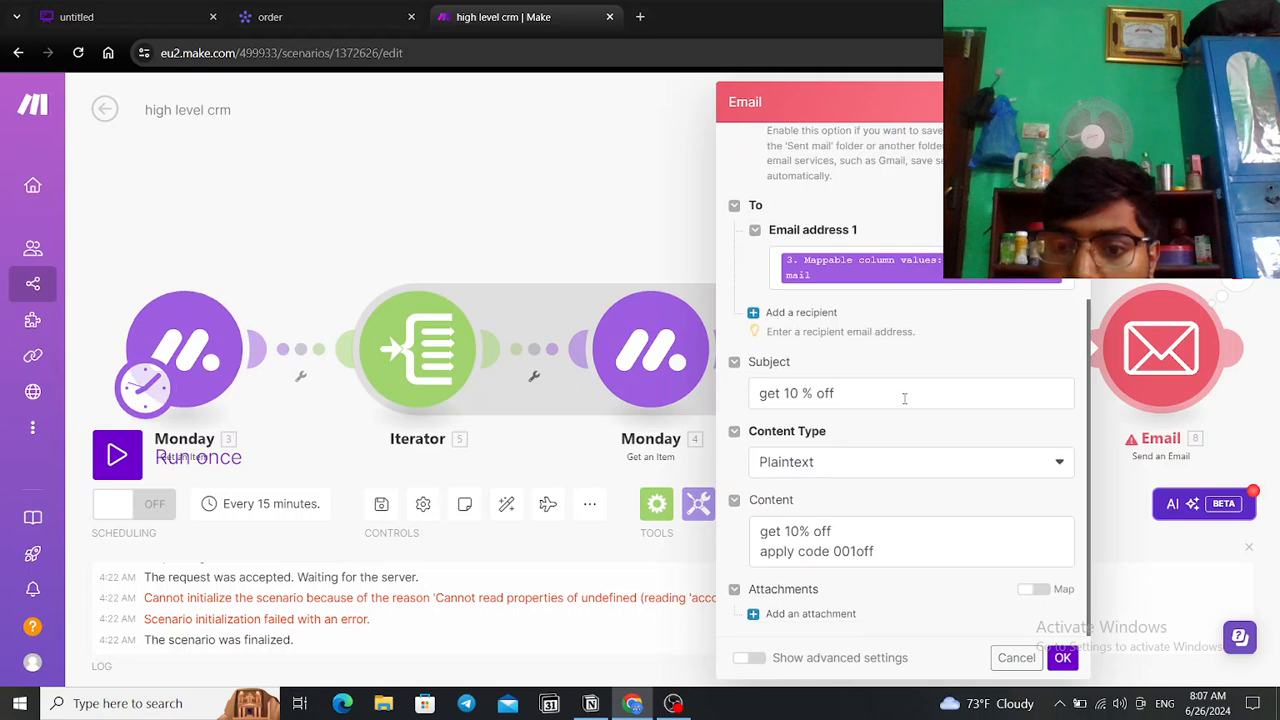
pyautogui.scroll(3, 856, 525)
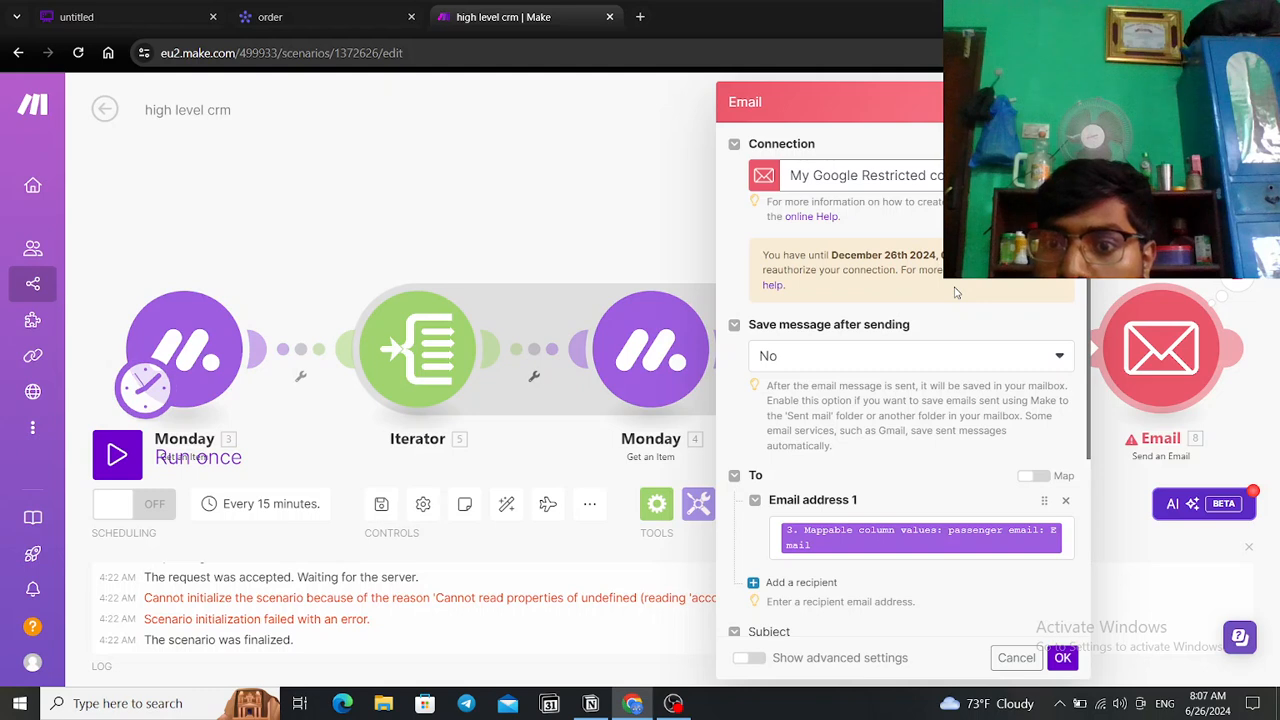
pyautogui.click(548, 205)
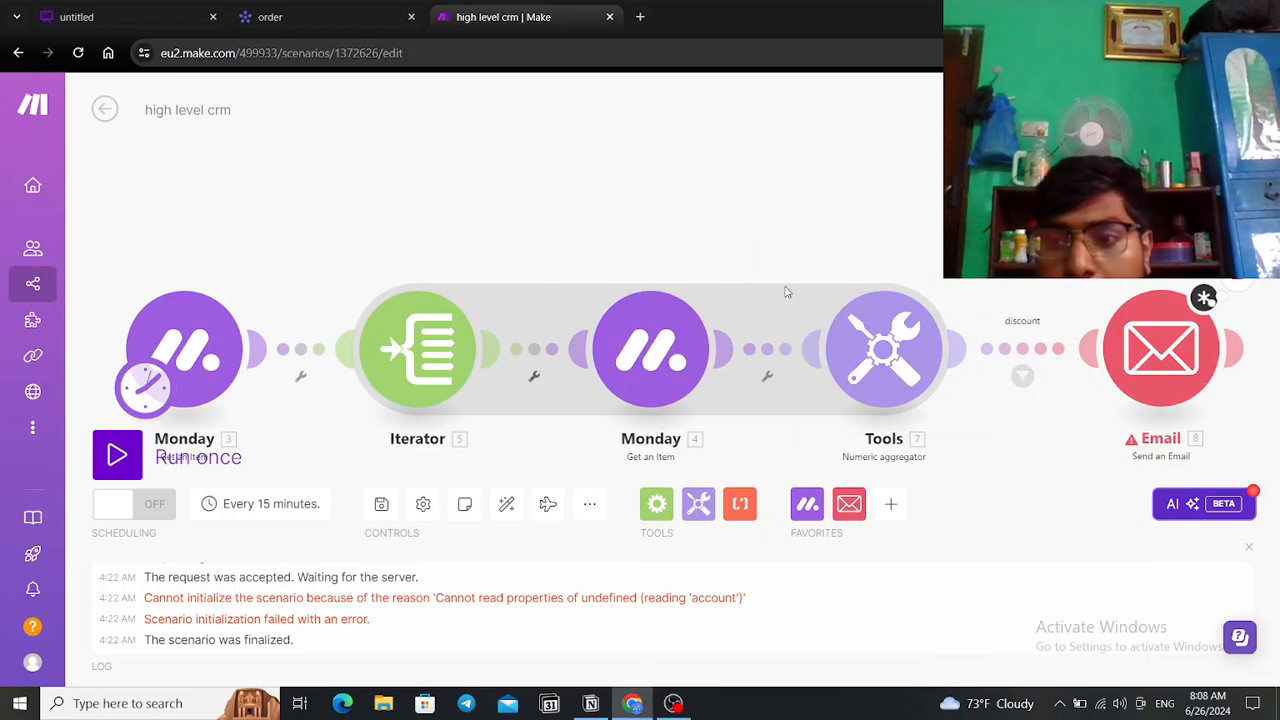
pyautogui.scroll(-3, 1115, 328)
pyautogui.scroll(2, 1272, 444)
pyautogui.scroll(3, 1060, 330)
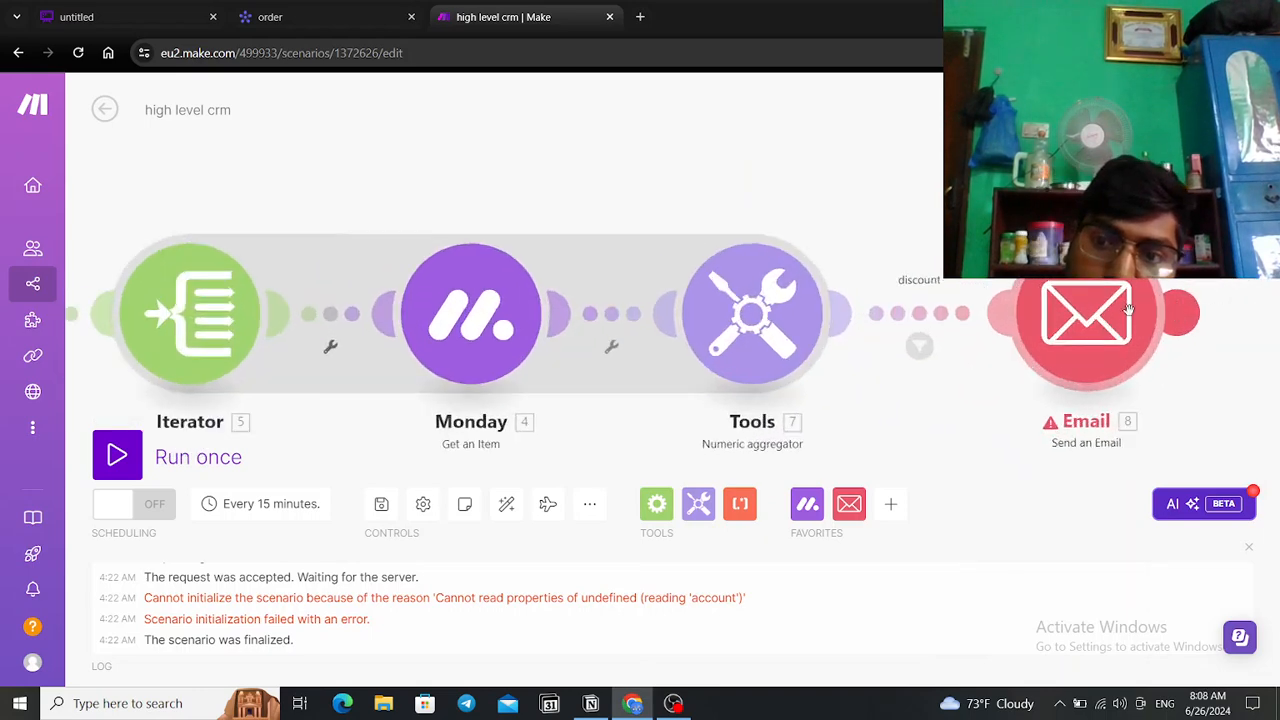
pyautogui.scroll(-3, 1040, 330)
pyautogui.scroll(2, 1038, 330)
pyautogui.moveTo(1038, 330); pyautogui.dragTo(1048, 335)
pyautogui.scroll(-2, 990, 375)
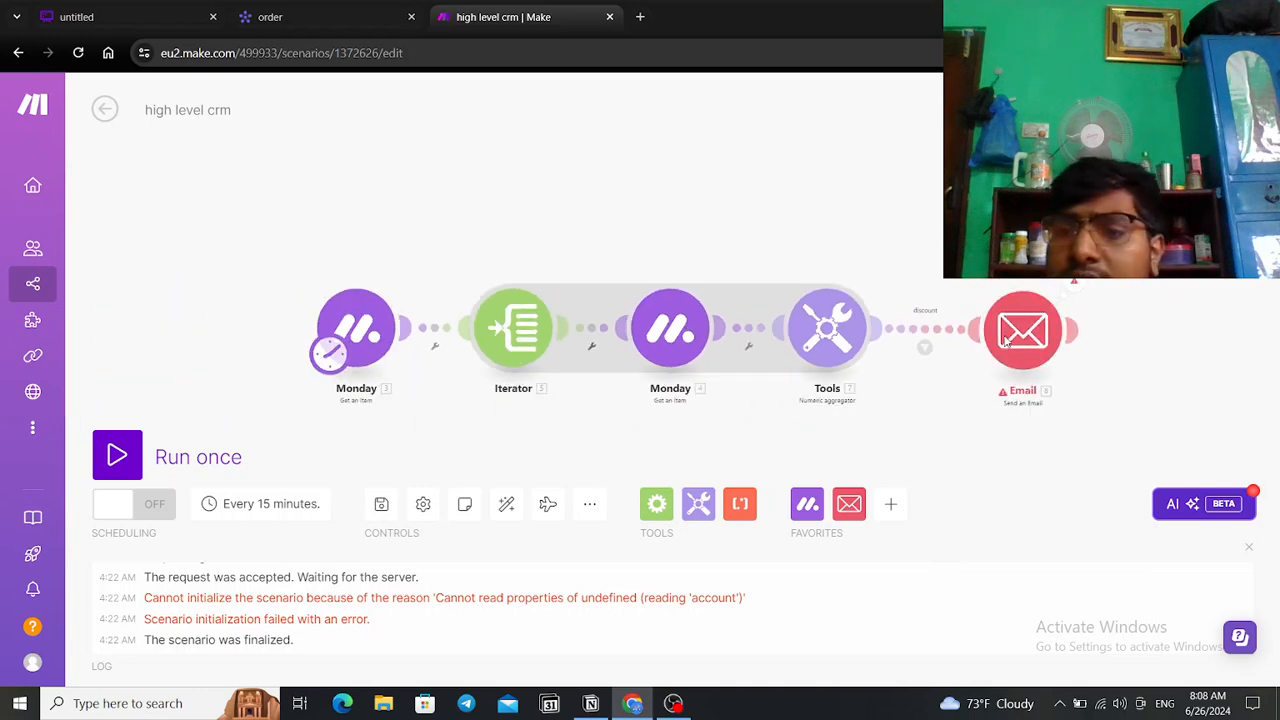
pyautogui.scroll(3, 1000, 370)
pyautogui.scroll(-2, 690, 375)
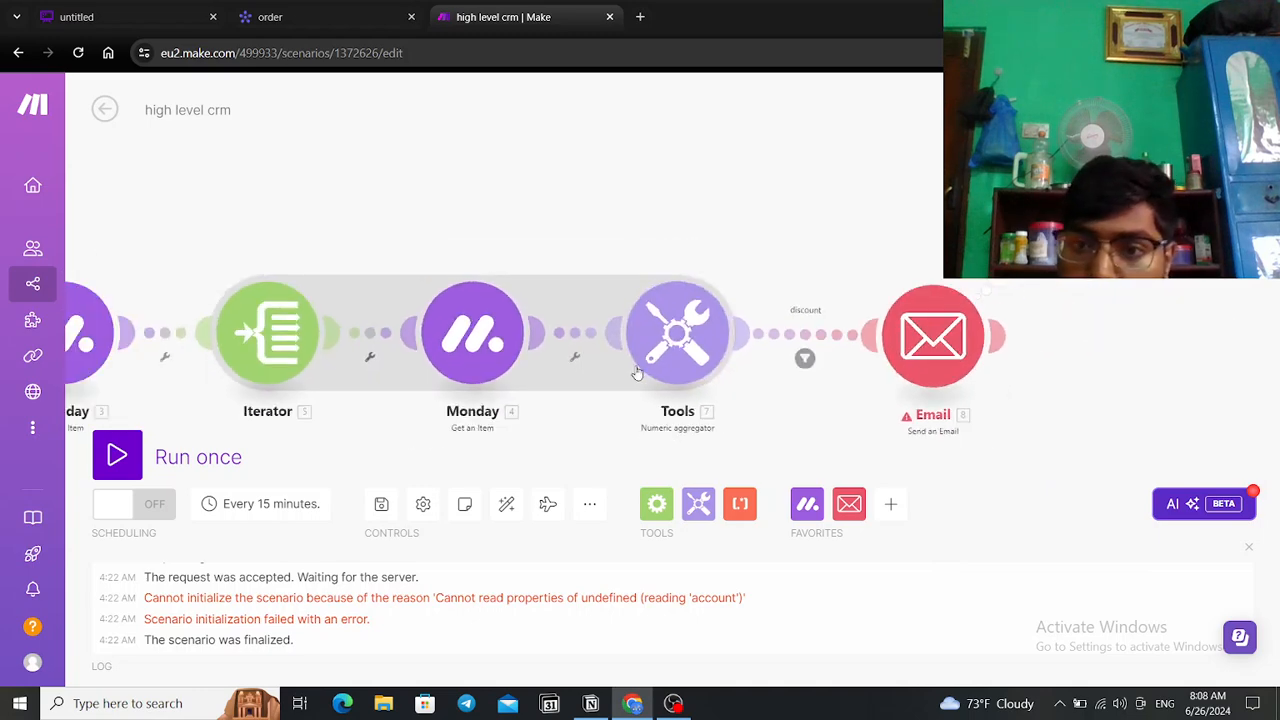